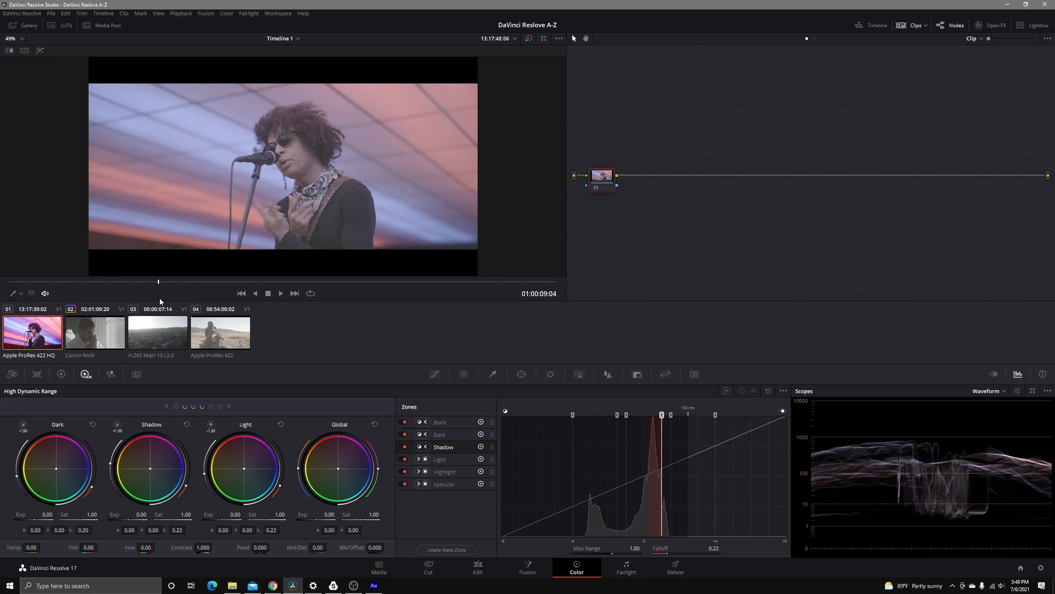
- In the project's color management settings, set the color science to DaVinci YRGB Color Managed with the DaVinci Wide Gamut preset
click(51, 13)
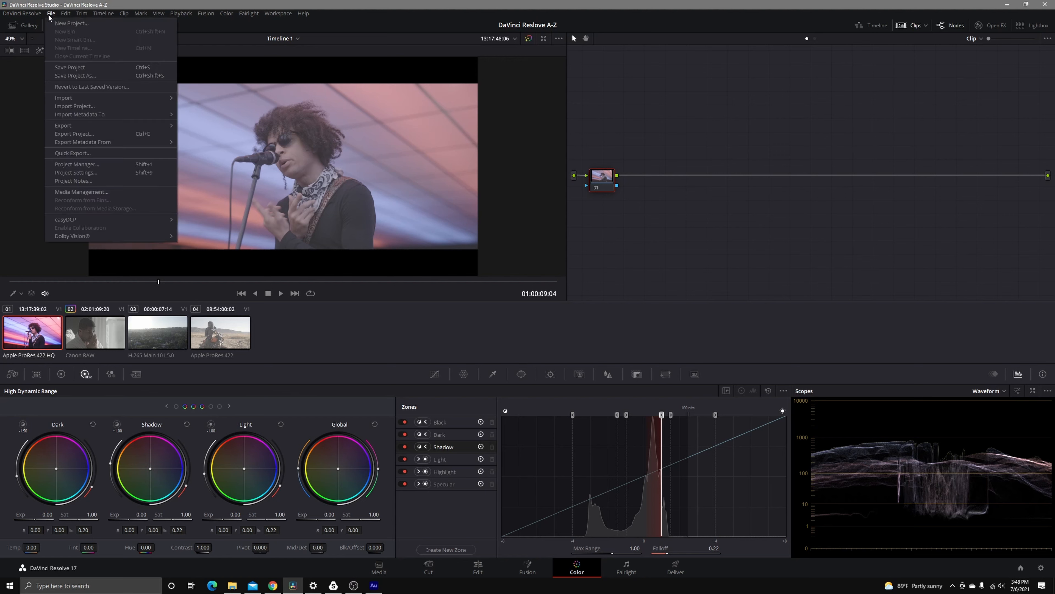
click(106, 174)
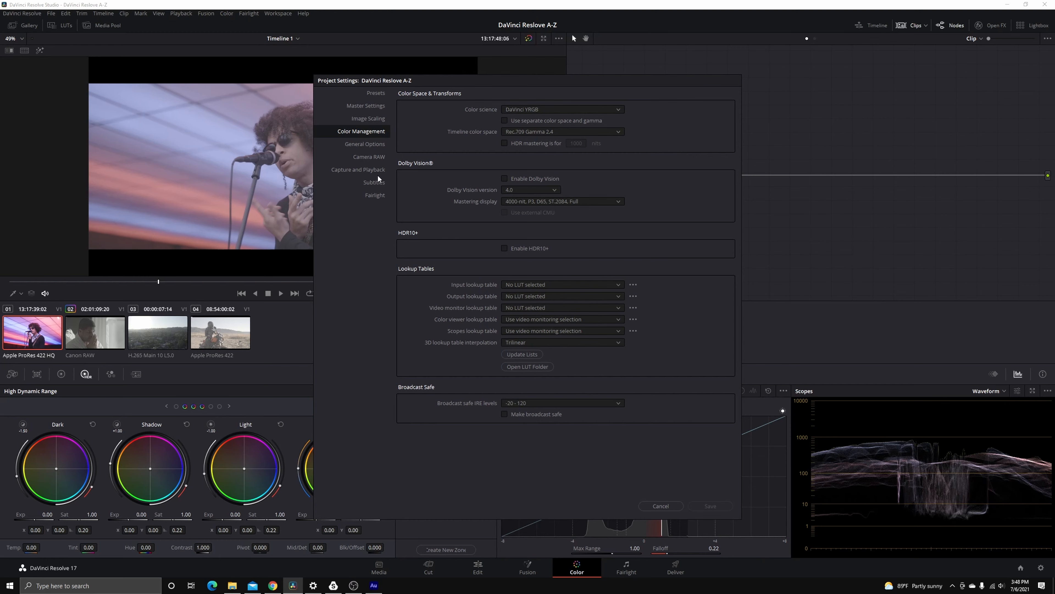
click(516, 111)
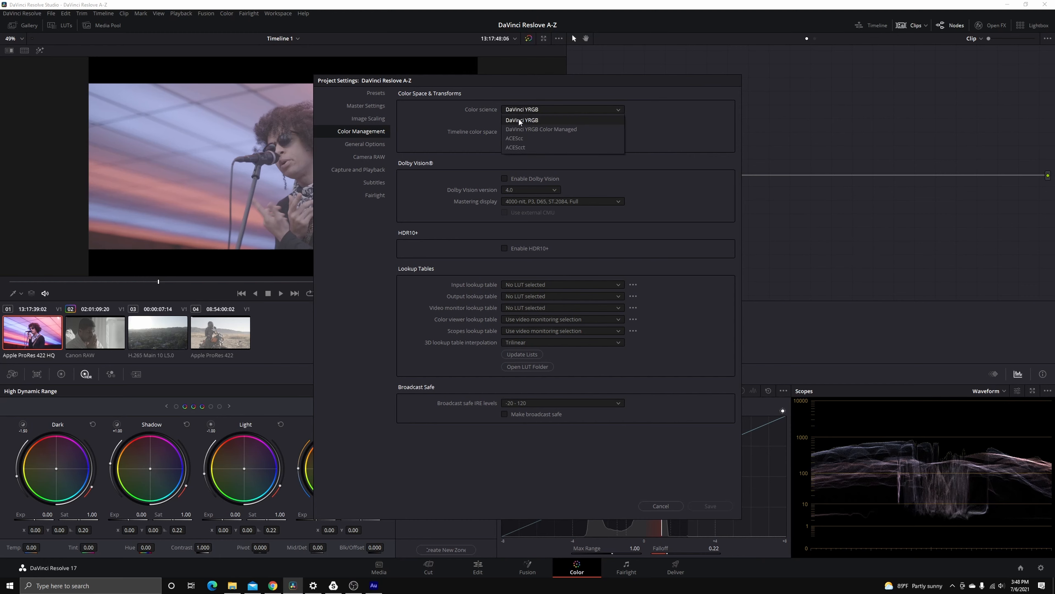
click(521, 132)
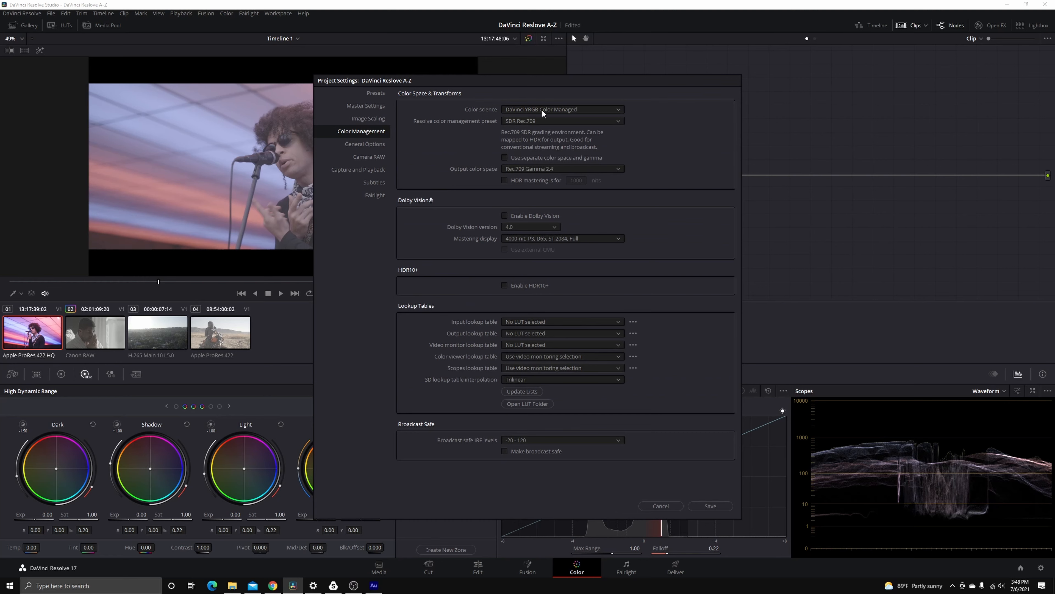
click(543, 122)
click(518, 168)
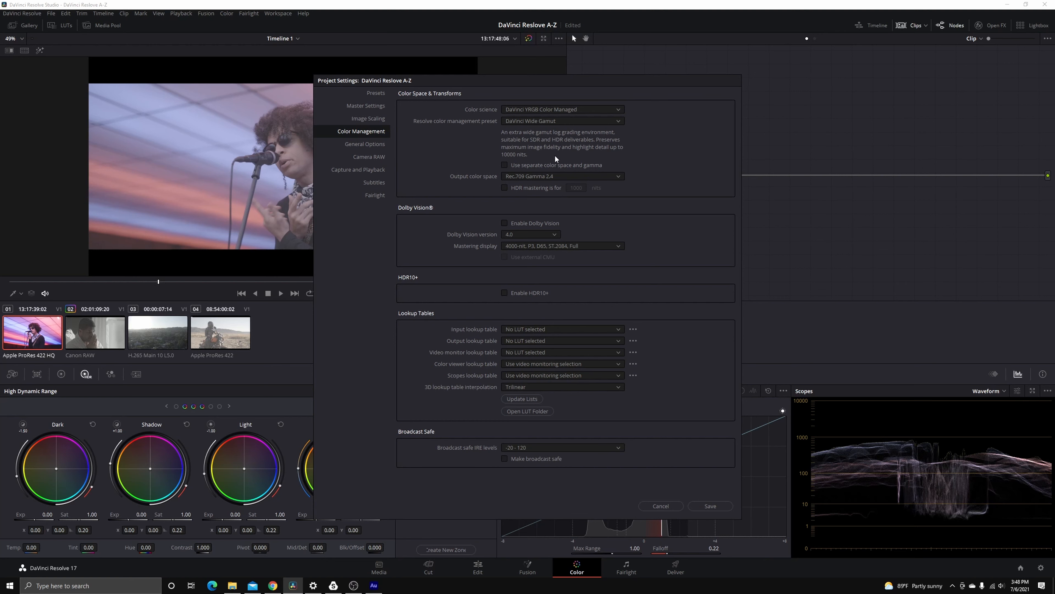
- Review the output color space options, keep Rec.709 Gamma 2.4, and save the project settings
click(517, 177)
scroll(519, 187, down, 3)
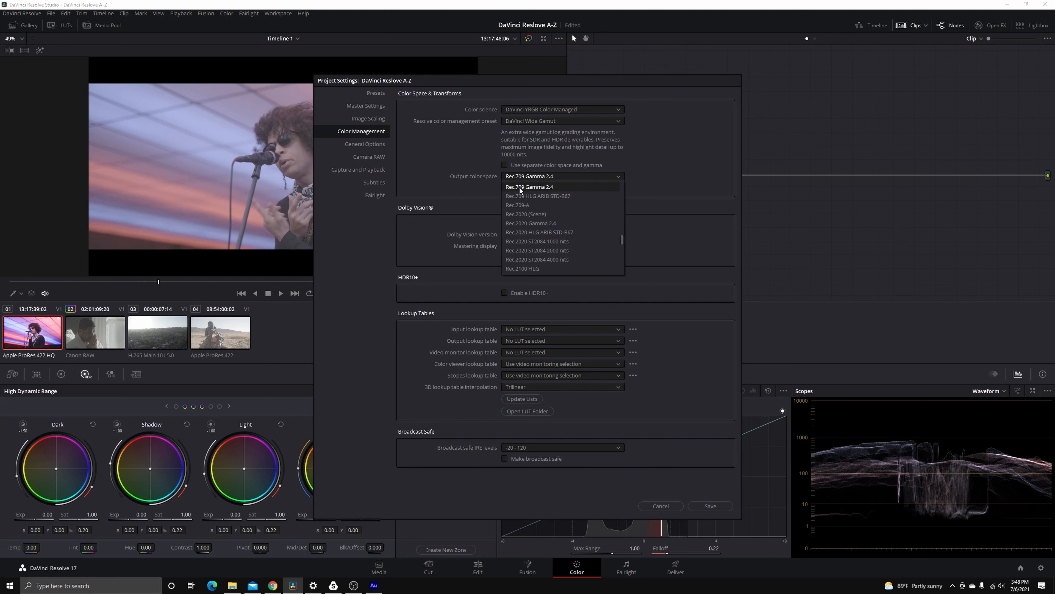
scroll(526, 239, up, 3)
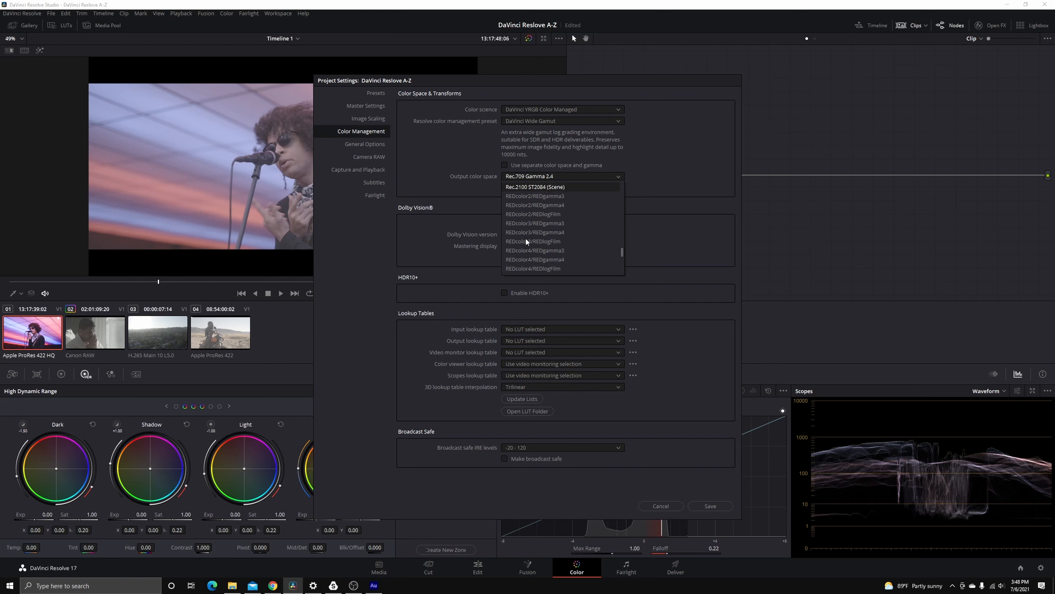
scroll(518, 251, up, 5)
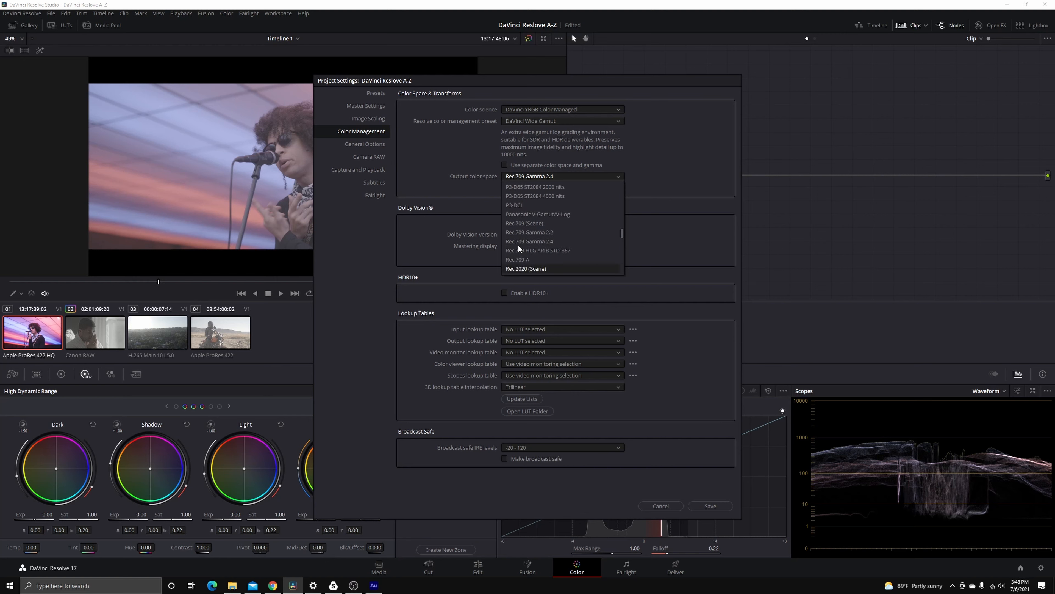
click(639, 172)
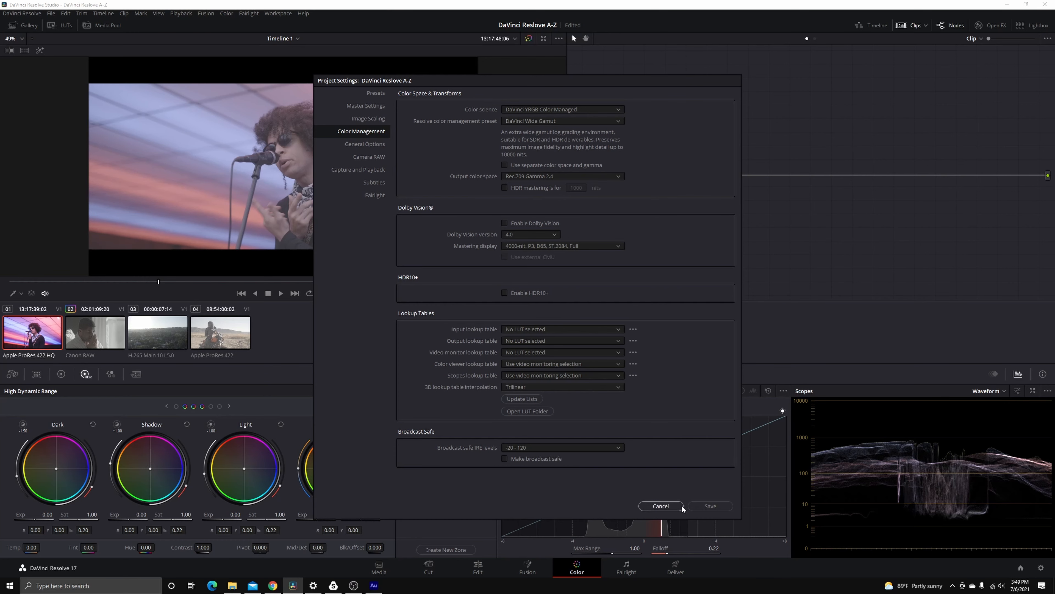
click(694, 504)
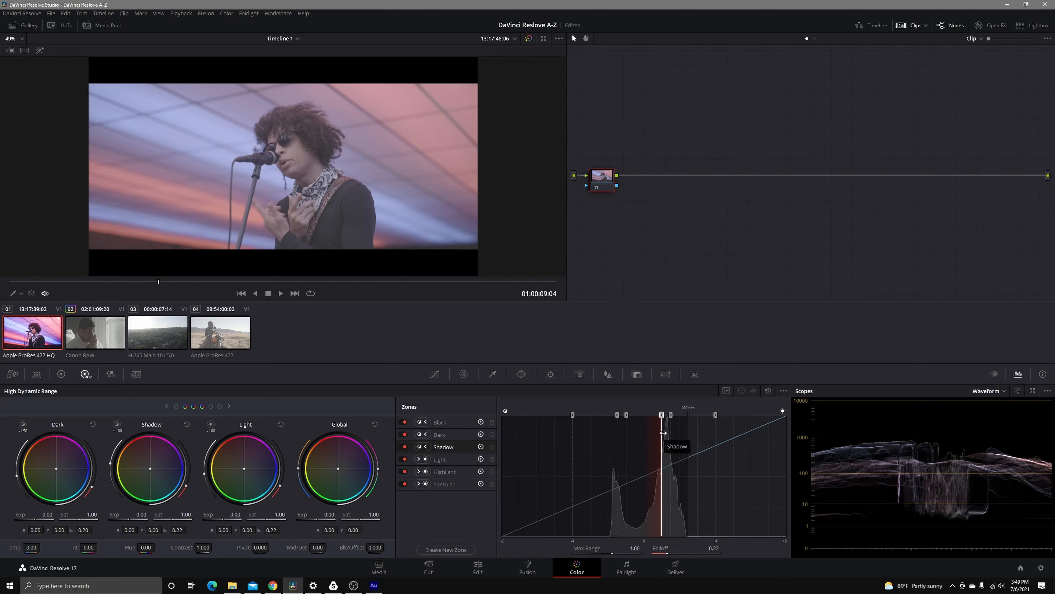
- Set the first clip's input color space to ARRI Log C and show the Vectorscope in the scopes
right_click(49, 332)
mouse_move(79, 235)
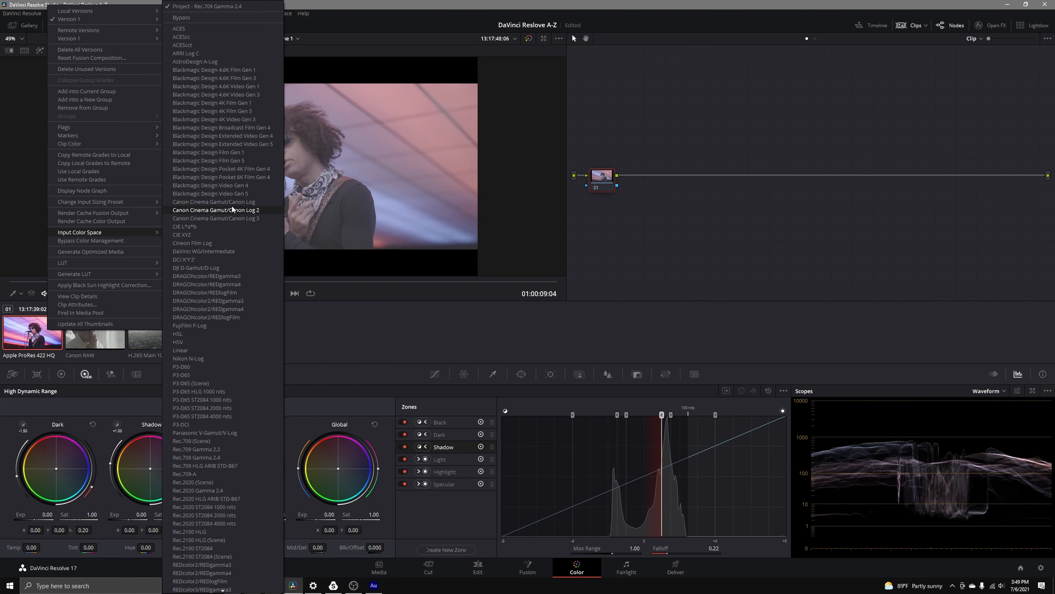
scroll(233, 310, down, 5)
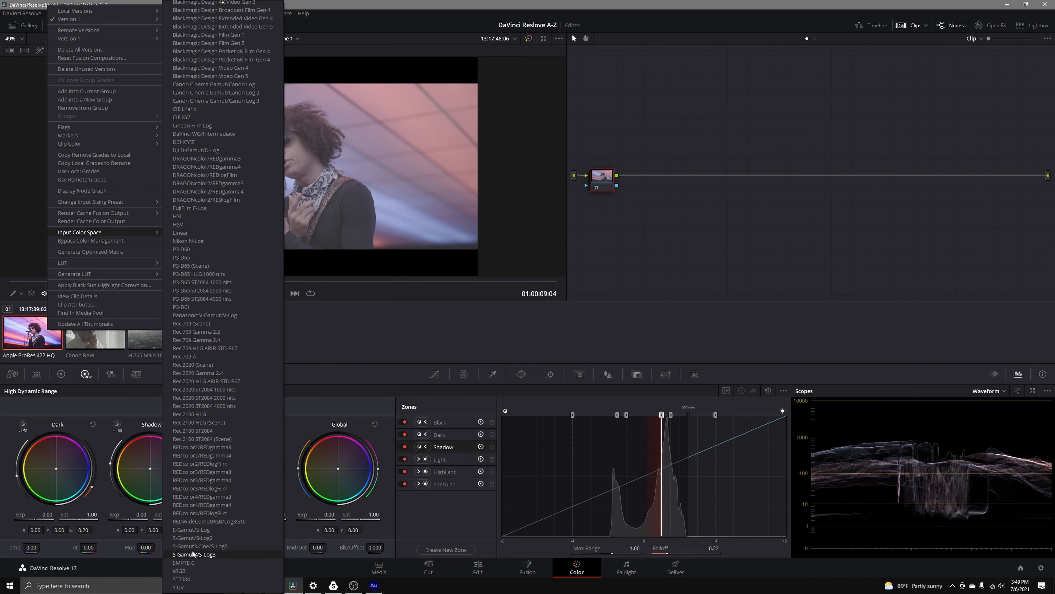
scroll(224, 434, up, 5)
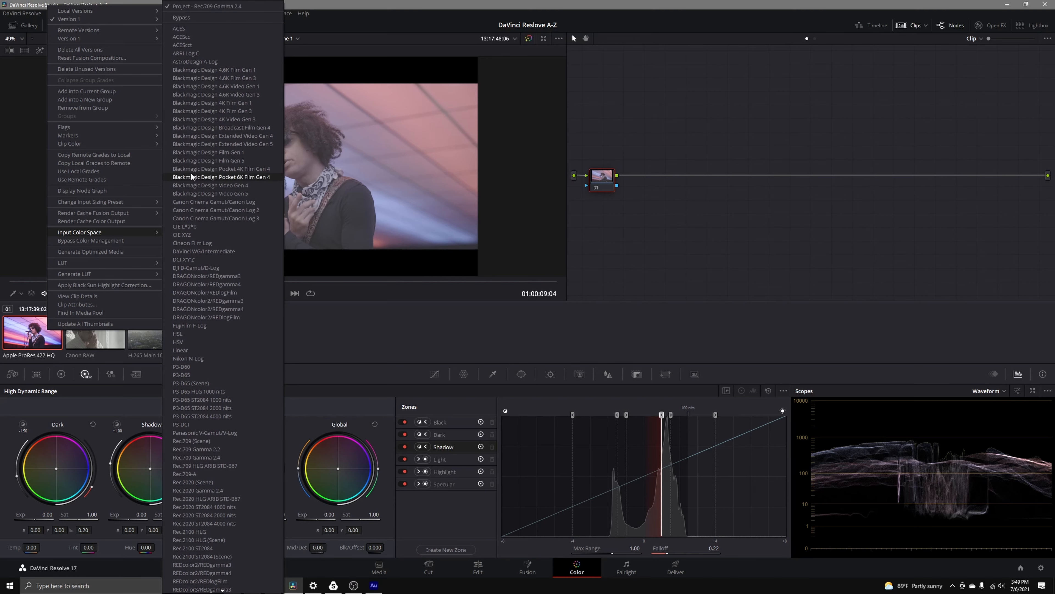
click(203, 54)
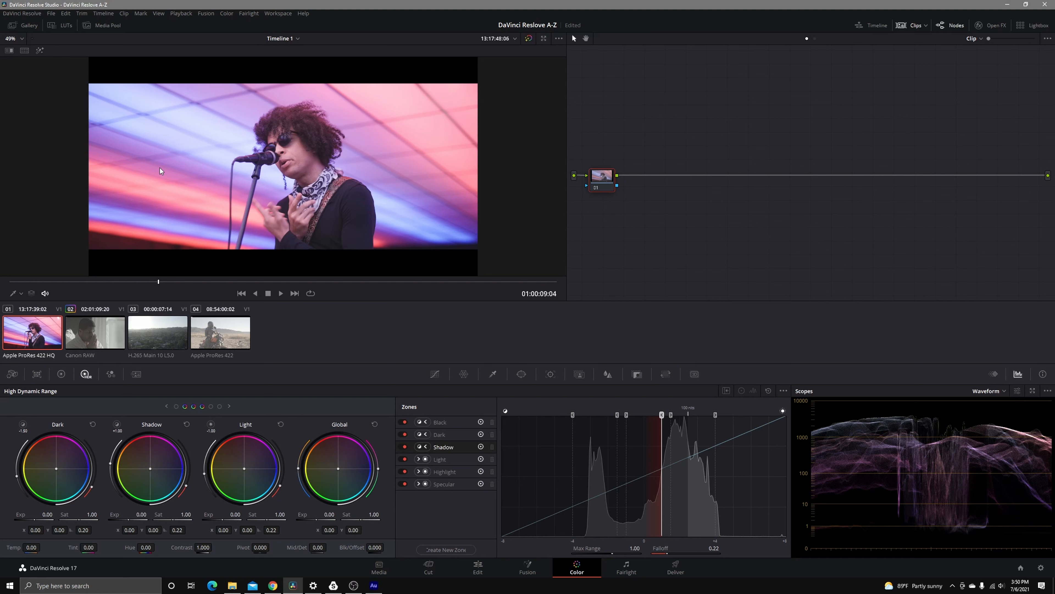
click(988, 391)
click(1002, 428)
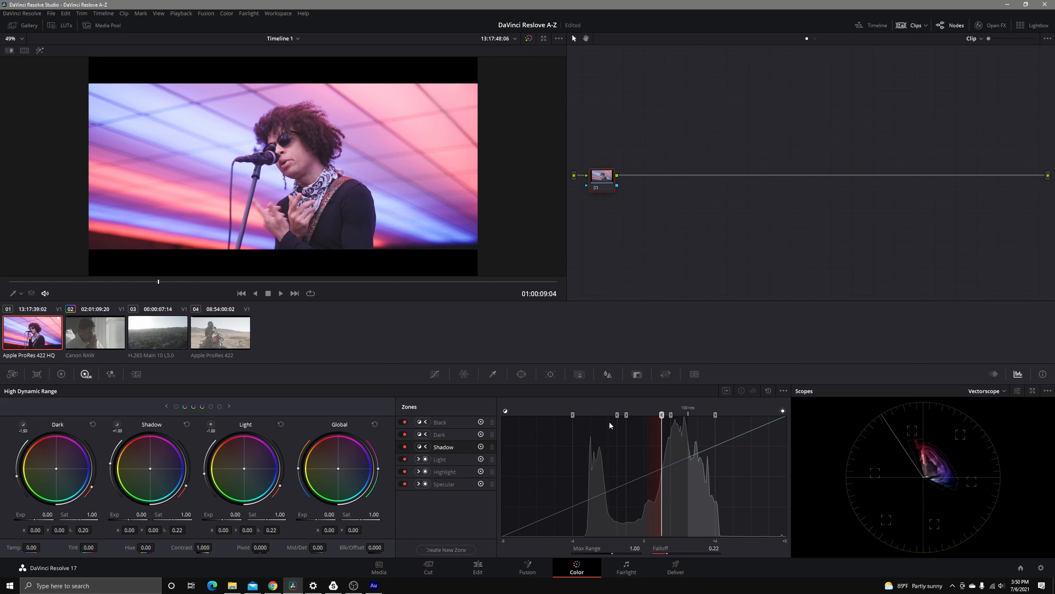
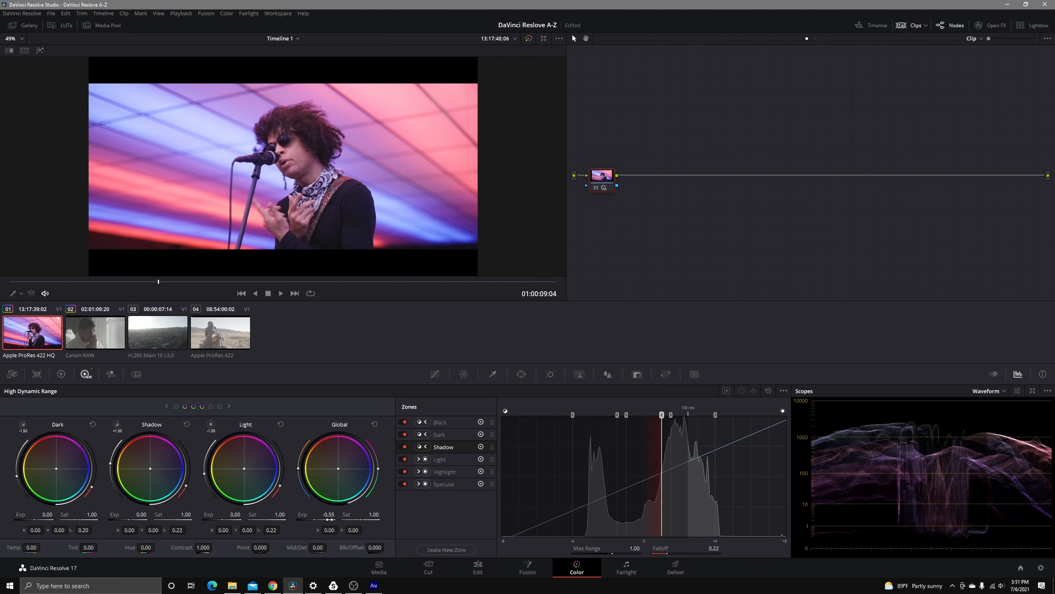
- Set the Global exposure of the HDR wheels to -0.49
drag(329, 519, 332, 520)
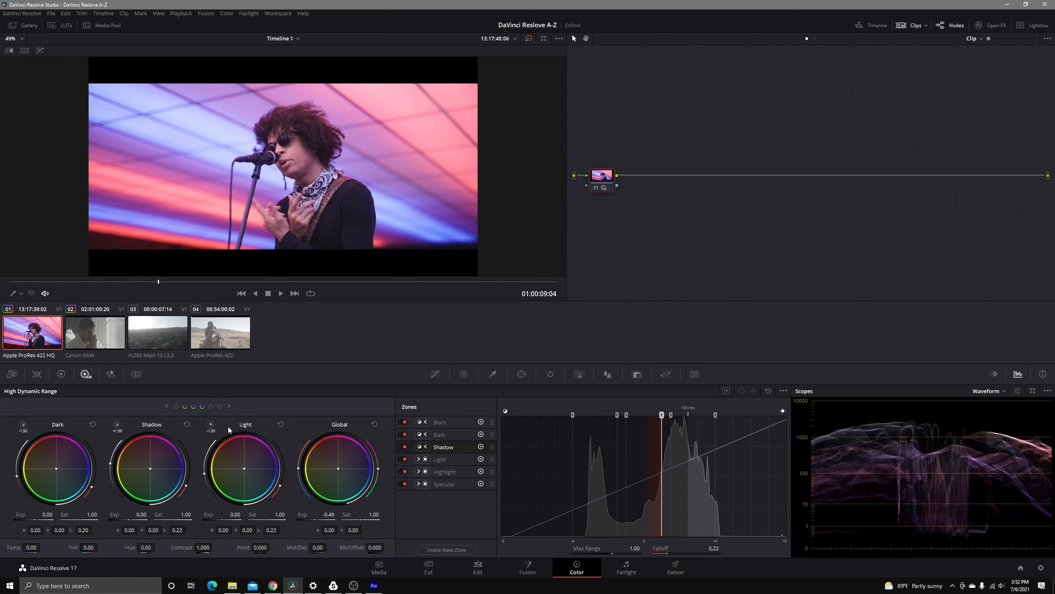
- Preview which parts of the image the Light, Shadow and Dark zones of the HDR wheels affect
click(213, 426)
click(213, 424)
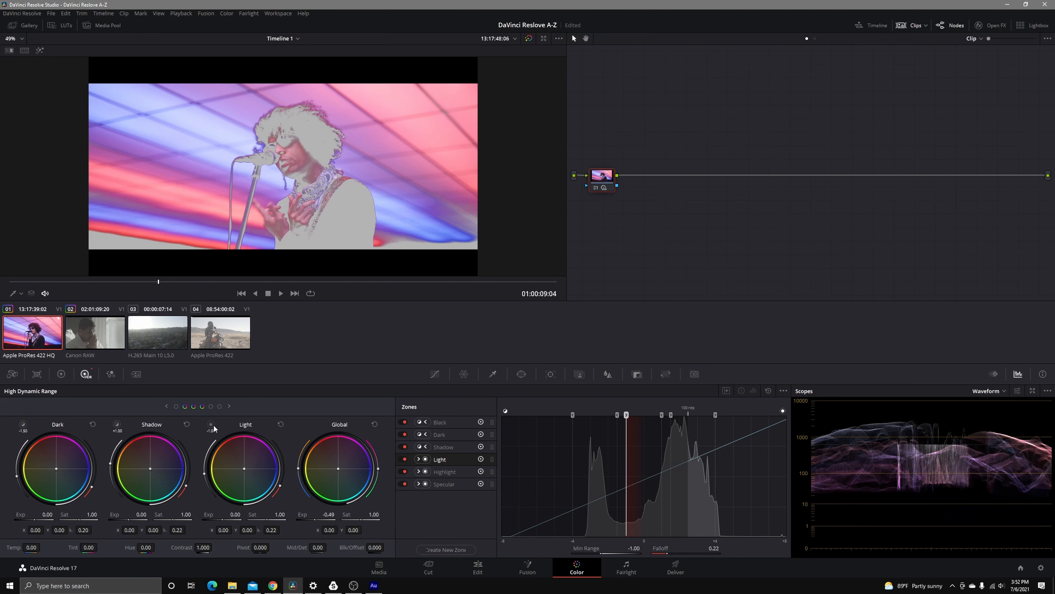
click(117, 425)
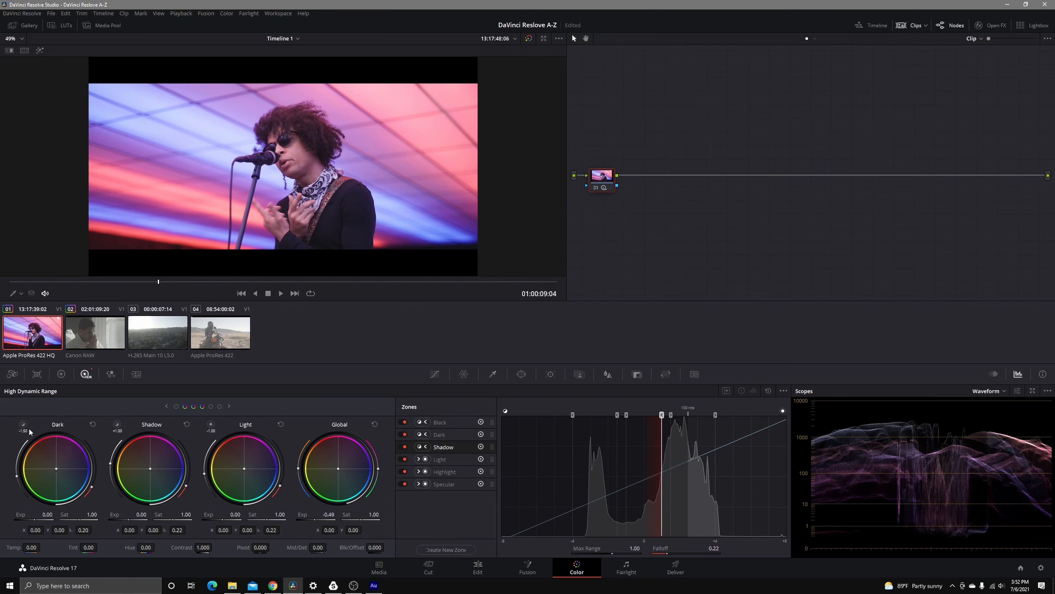
click(22, 426)
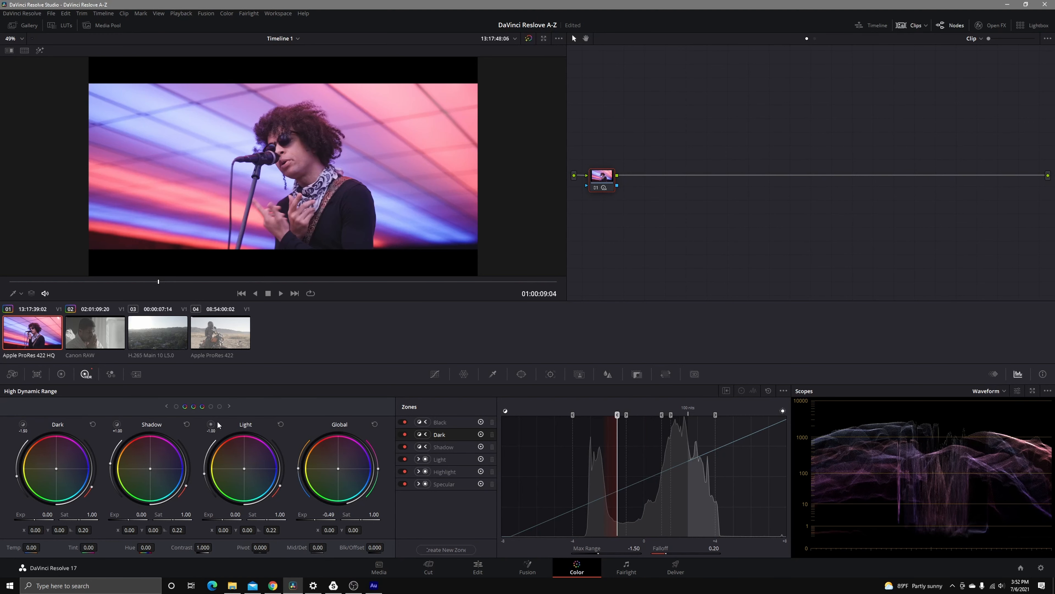
click(210, 425)
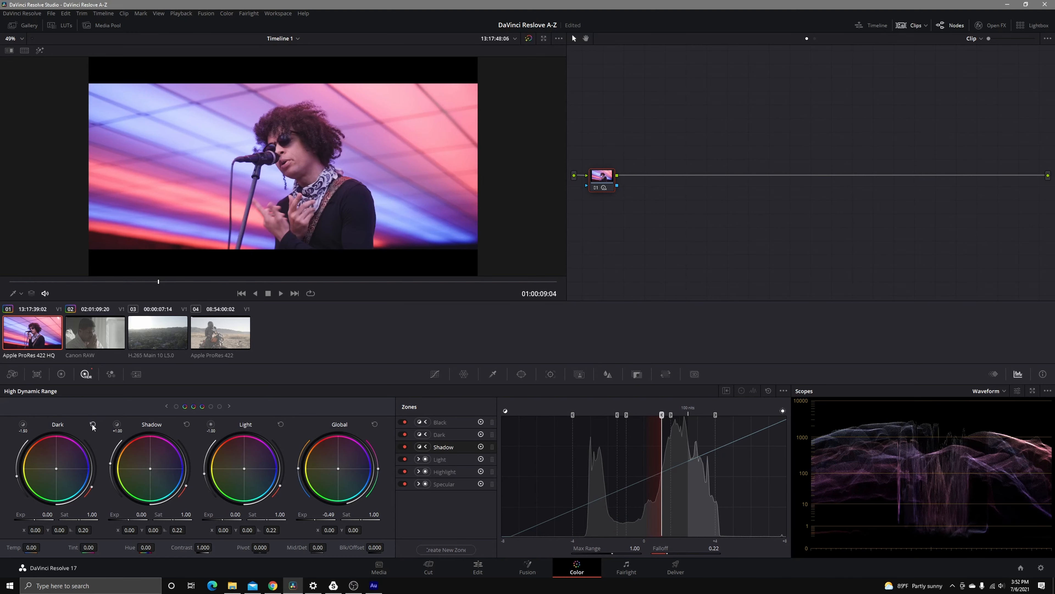
click(23, 426)
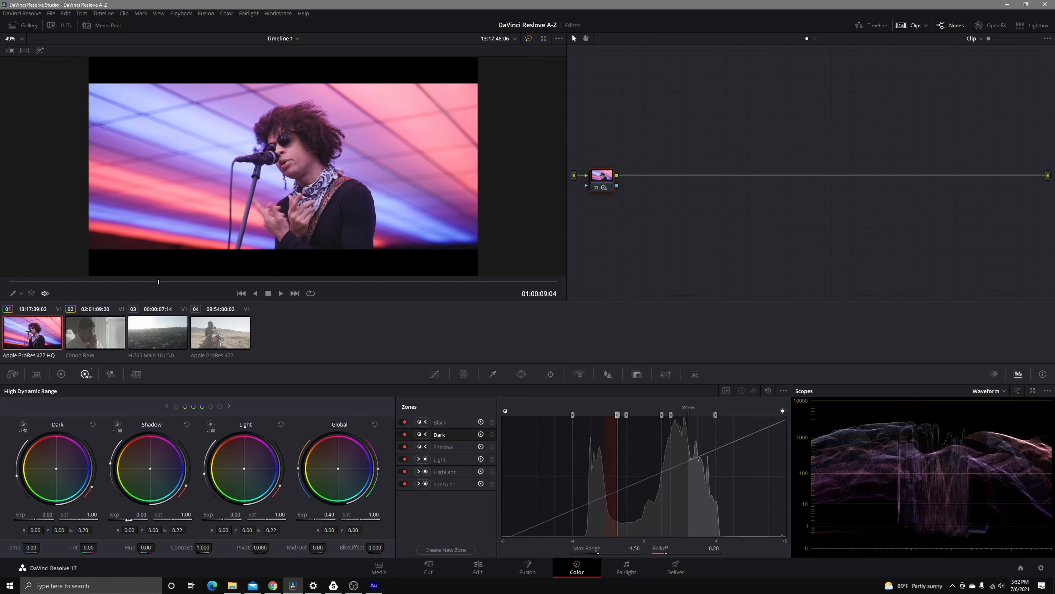
- Lower the Shadow zone's exposure to -0.58 and the Dark zone's exposure to -0.25
click(118, 424)
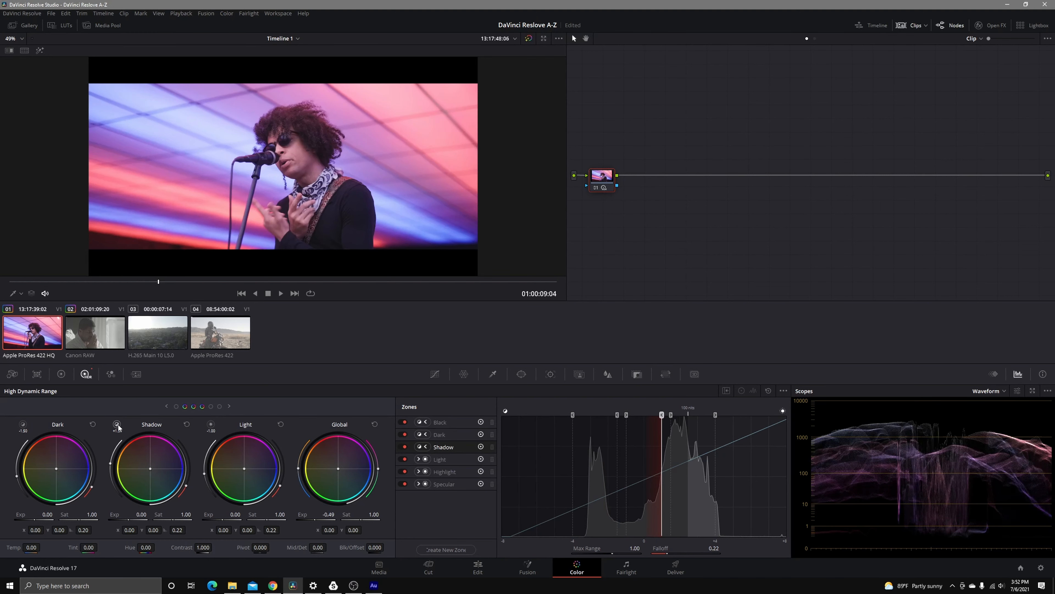
drag(135, 516, 124, 516)
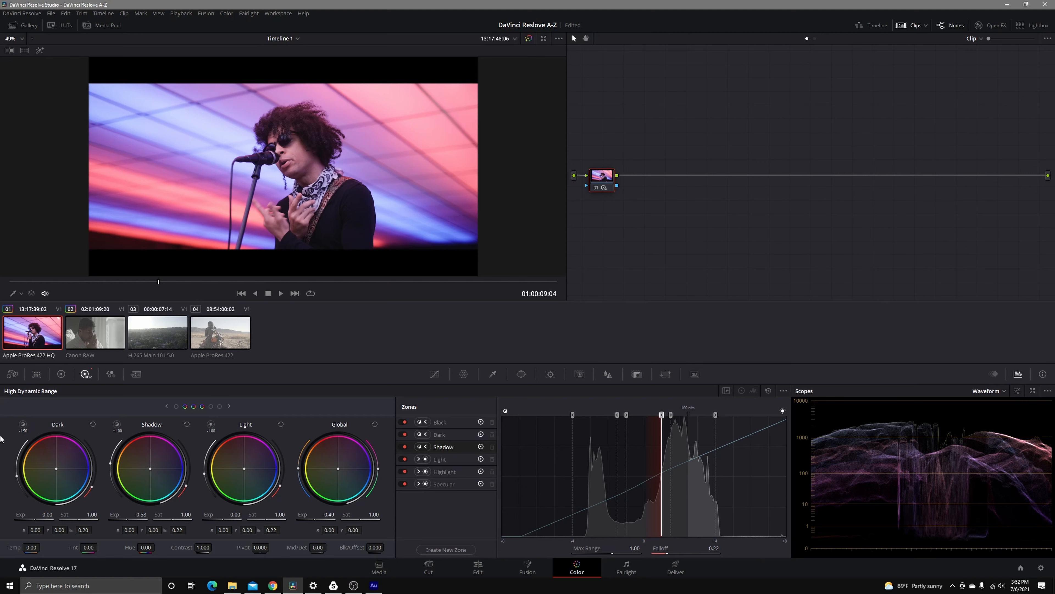
click(37, 519)
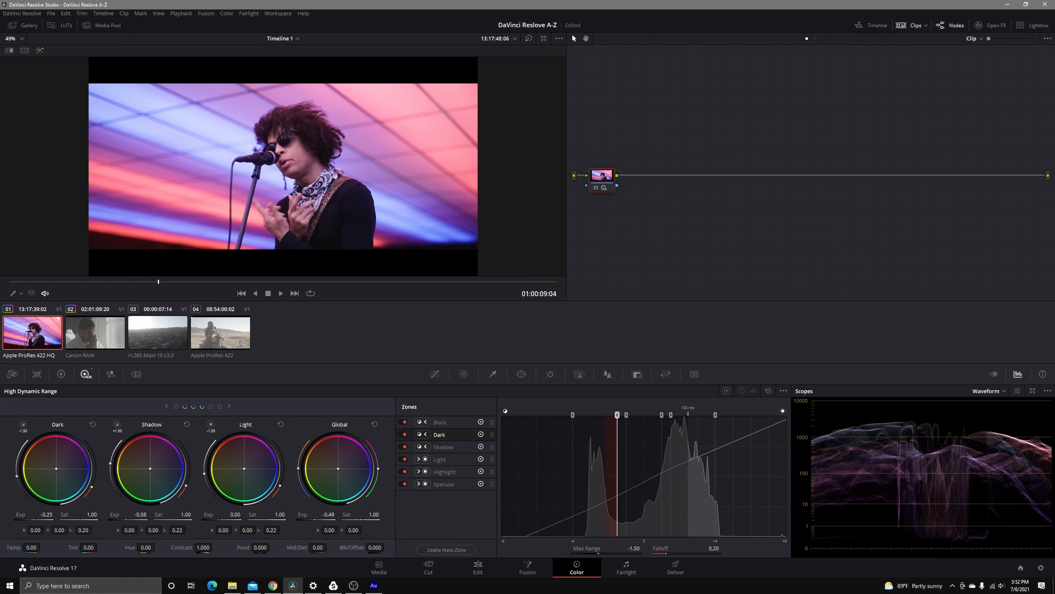
- Compare the image before and after the shadow and dark adjustments by bypassing the grade and restoring it
click(528, 39)
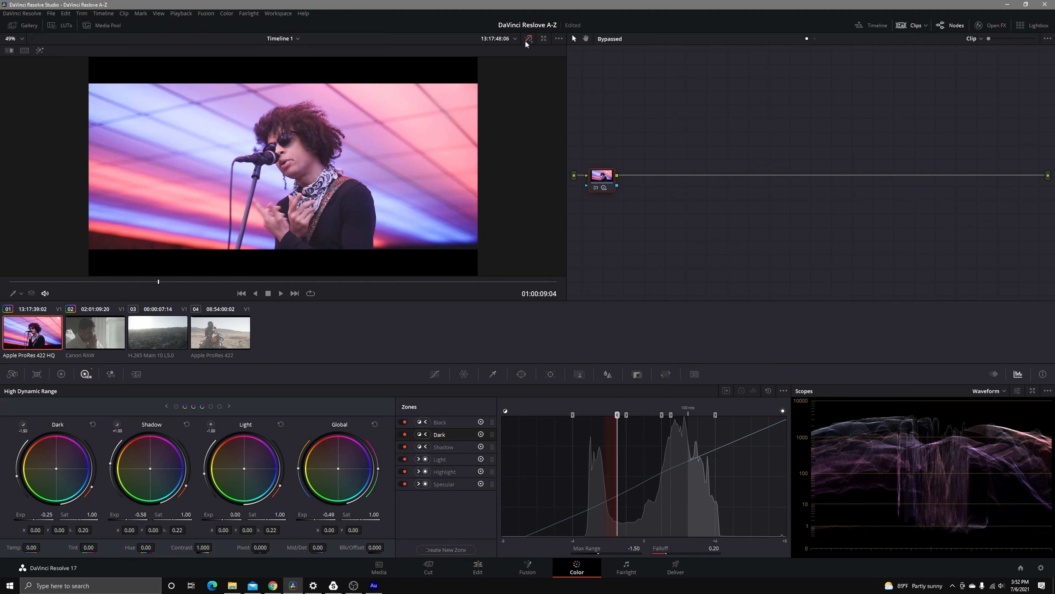
click(527, 39)
click(527, 39)
click(527, 39)
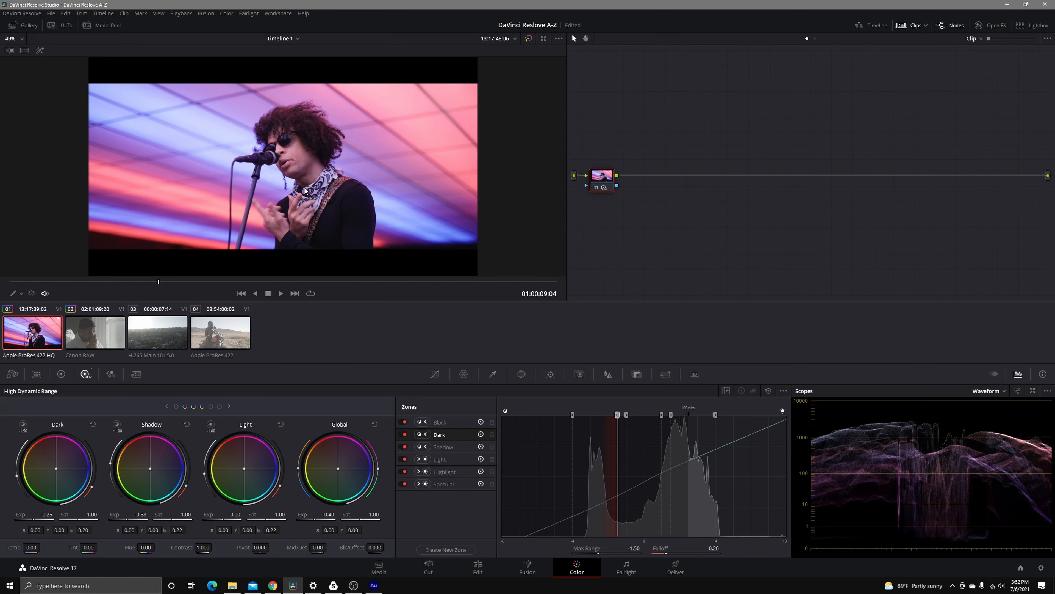
- Check the Light zone's range in the image and lower its exposure to -0.67
click(212, 425)
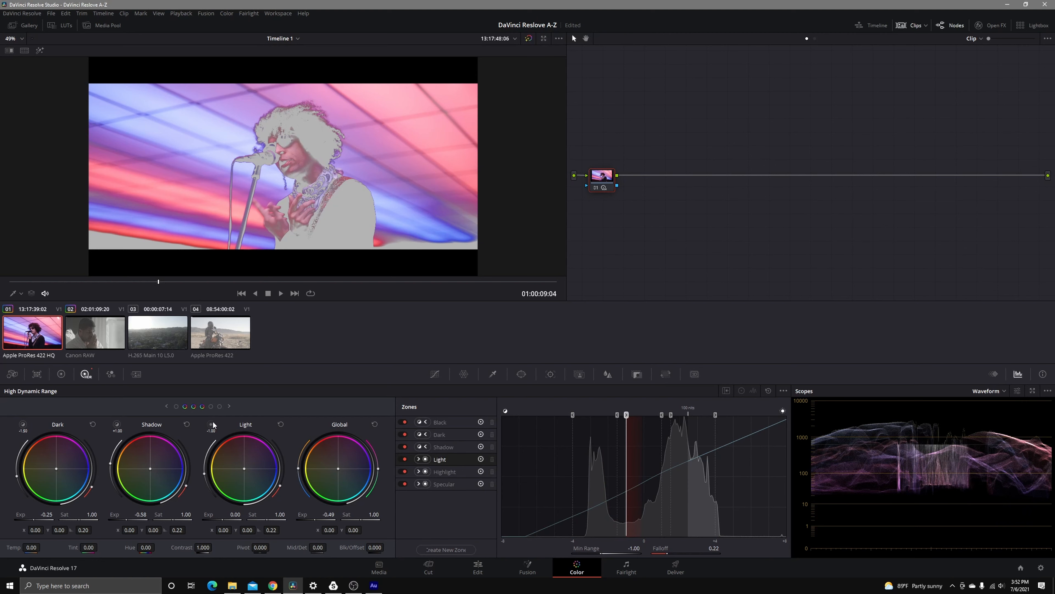
click(212, 424)
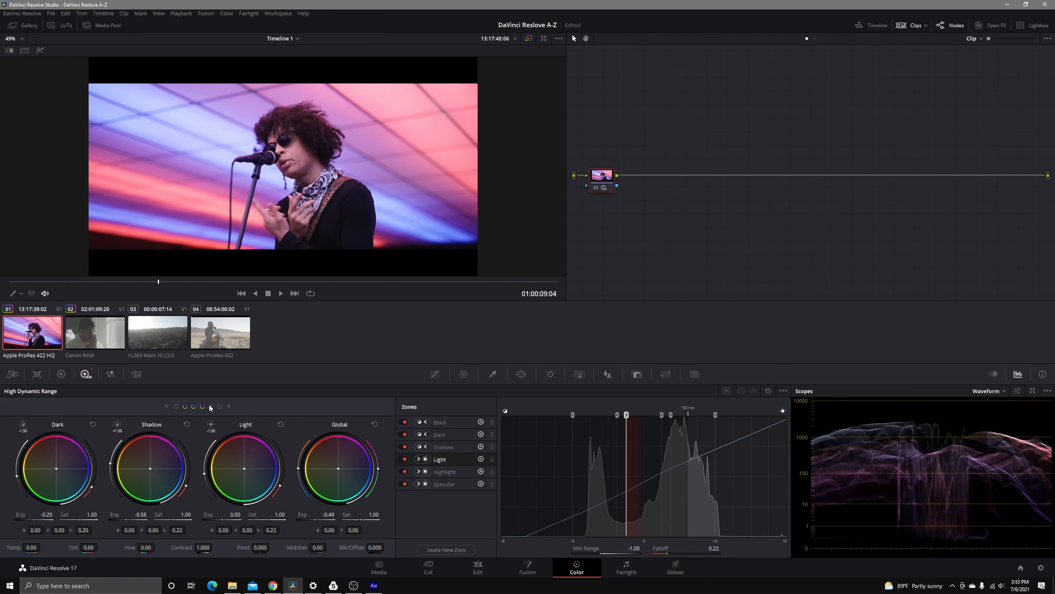
click(211, 424)
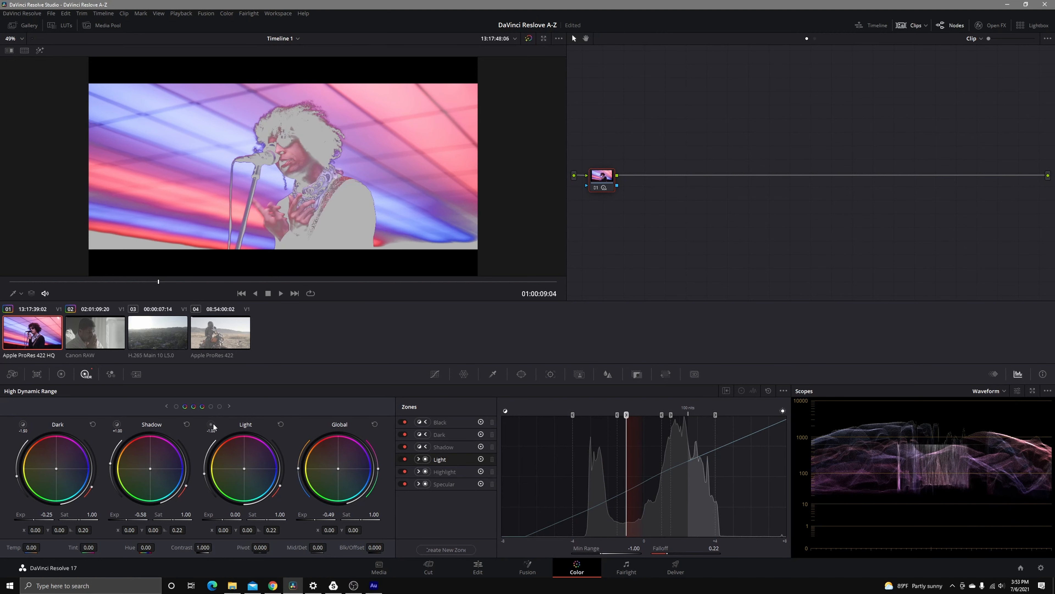
click(213, 425)
drag(223, 514, 212, 515)
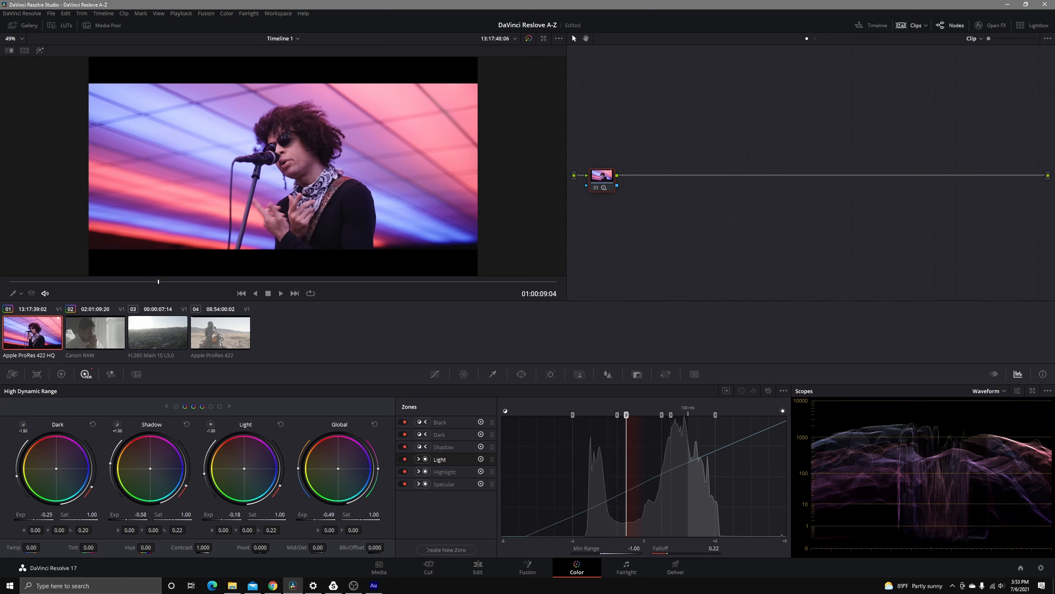
drag(212, 514, 183, 514)
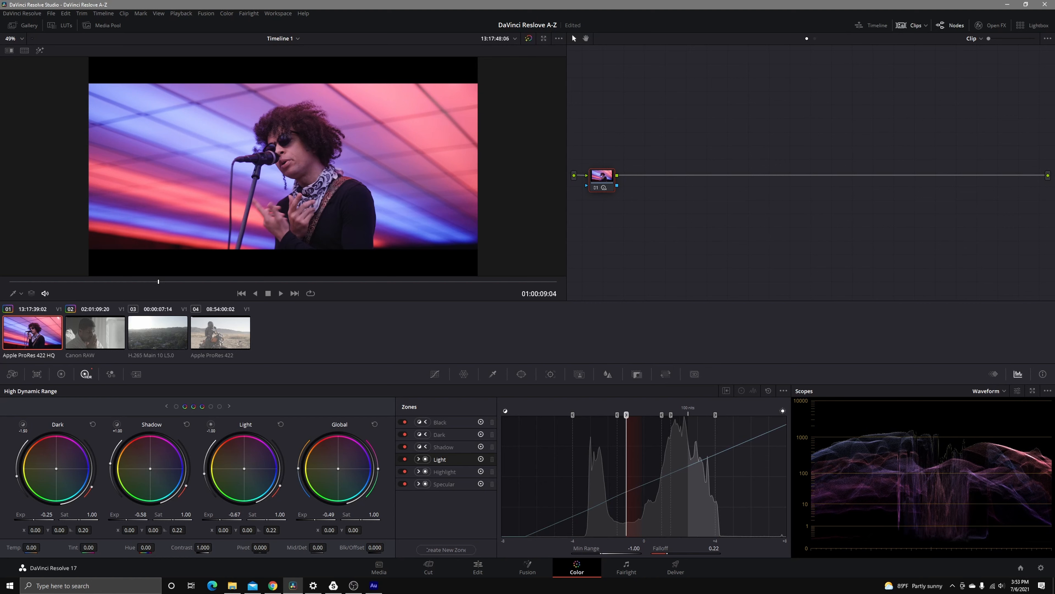
- Compare the graded image, including the Light zone change, repeatedly with the bypassed original and leave the grade enabled
click(528, 39)
click(528, 39)
click(528, 38)
click(528, 38)
click(527, 39)
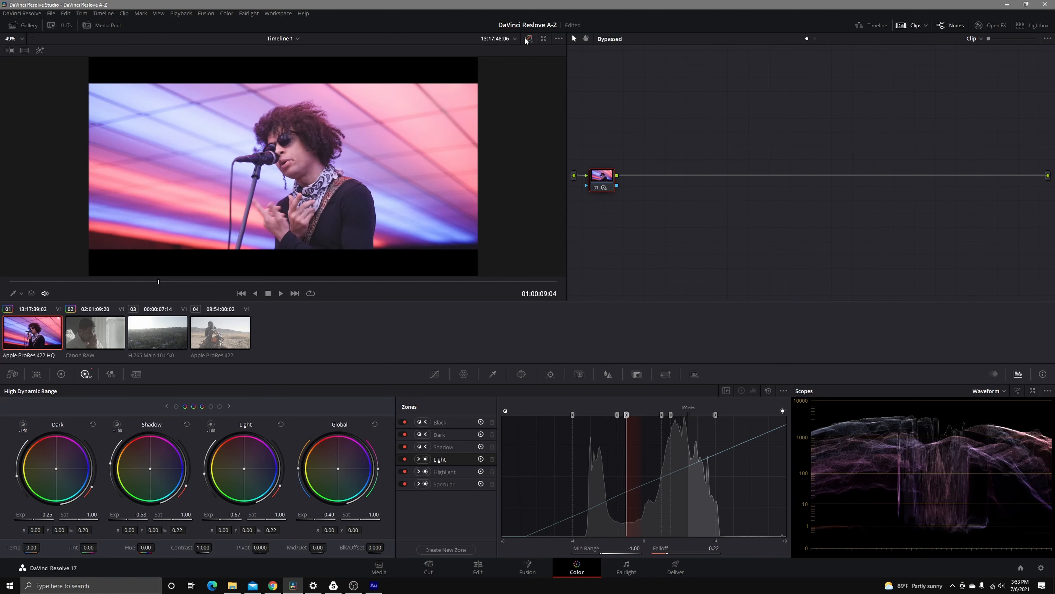
click(528, 39)
click(528, 39)
click(528, 38)
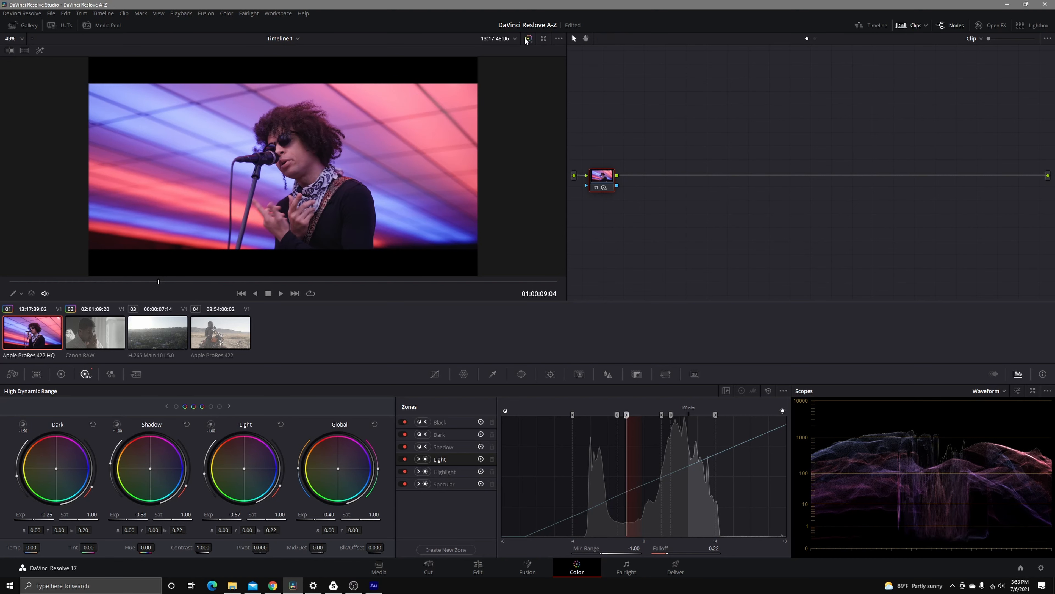
click(528, 38)
click(528, 39)
- Shift the Global wheel's tint to -18.07
drag(379, 468, 379, 477)
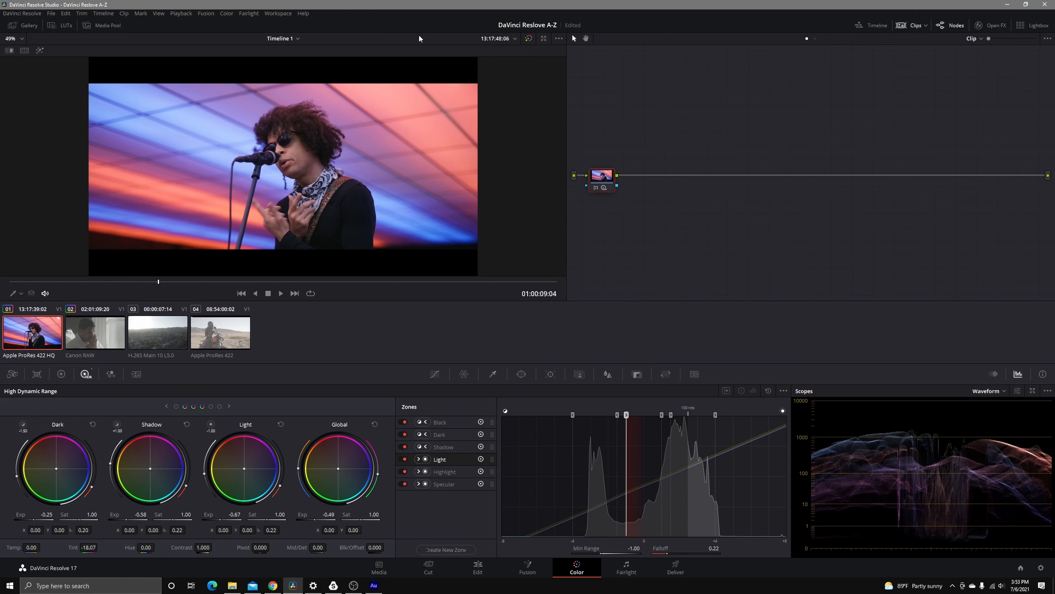
- Compare the grade with the bypassed original and add a serial node after the first node
click(529, 38)
click(530, 39)
right_click(596, 185)
mouse_move(643, 226)
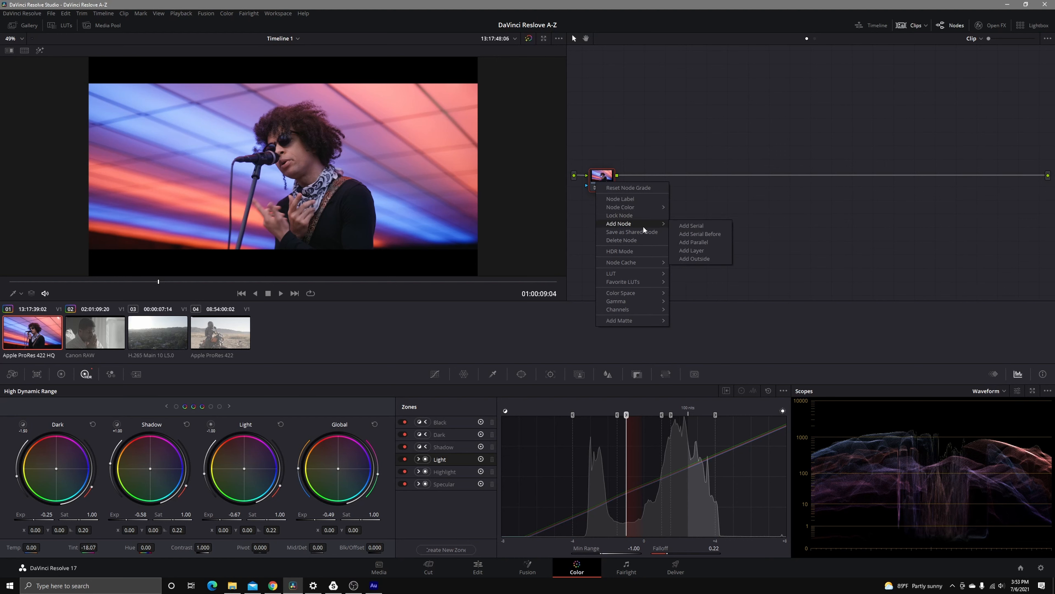
click(691, 226)
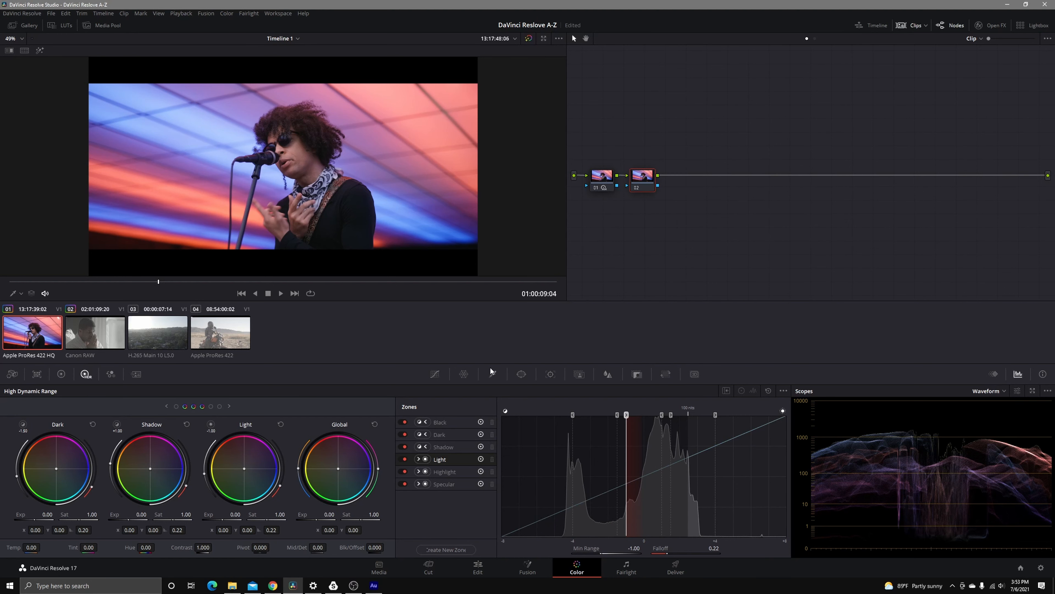
- Show the custom curves for the second node and set its midtone detail to 55.00
click(431, 375)
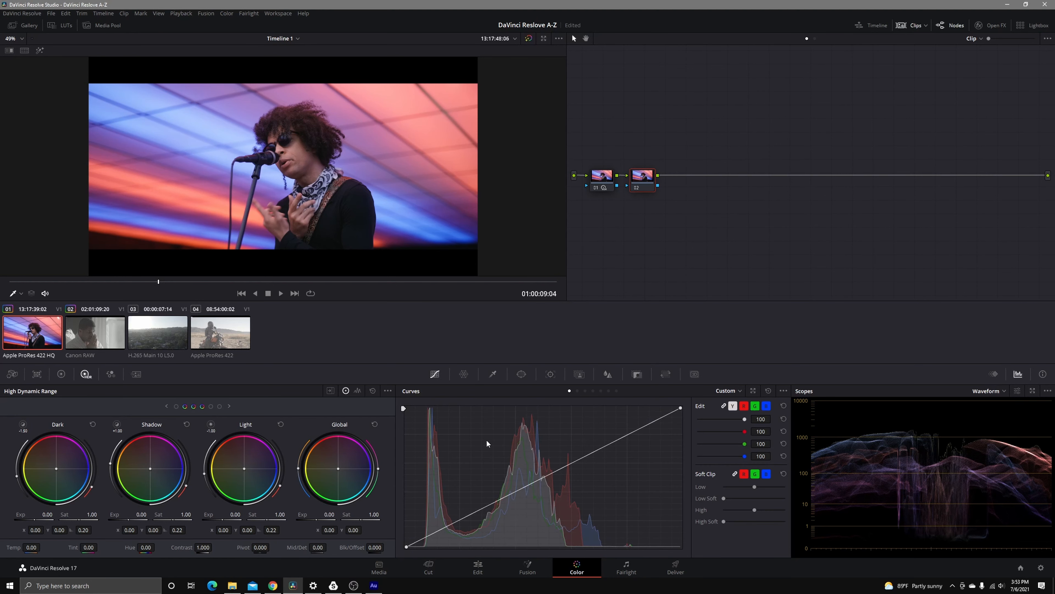
click(1006, 389)
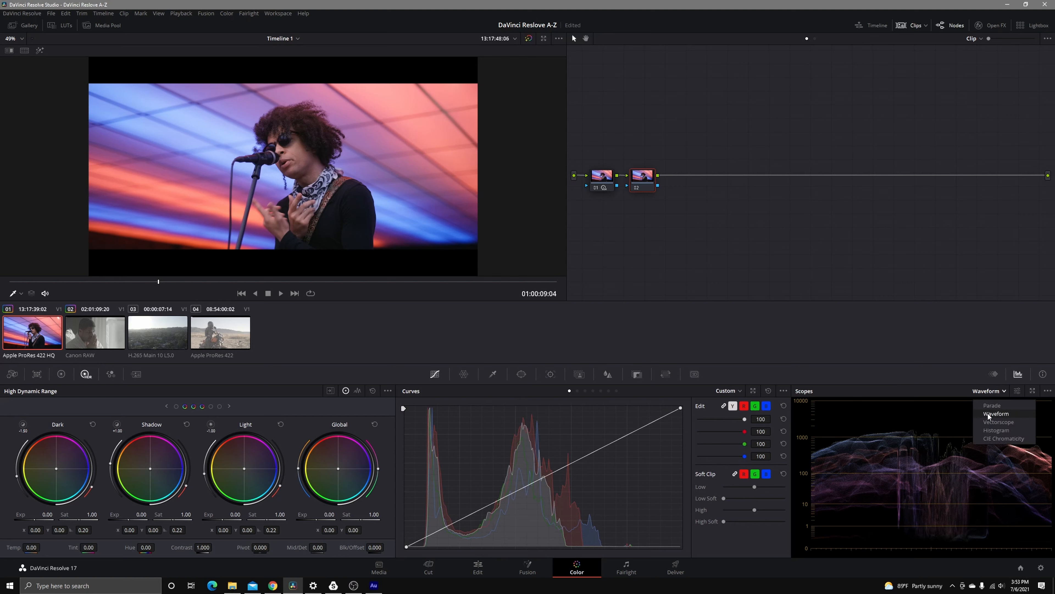
click(676, 326)
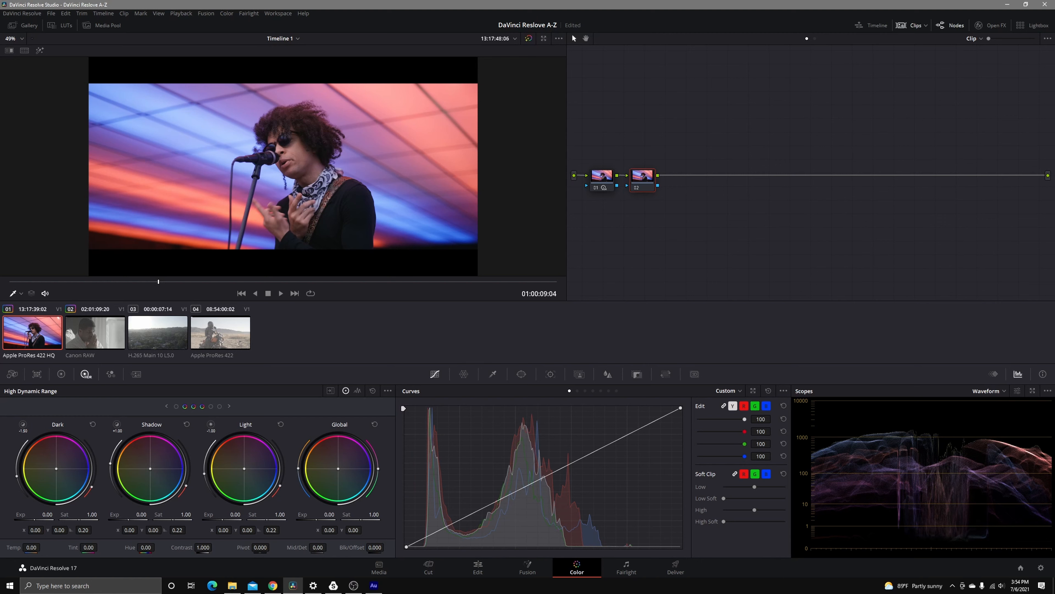
drag(318, 547, 326, 547)
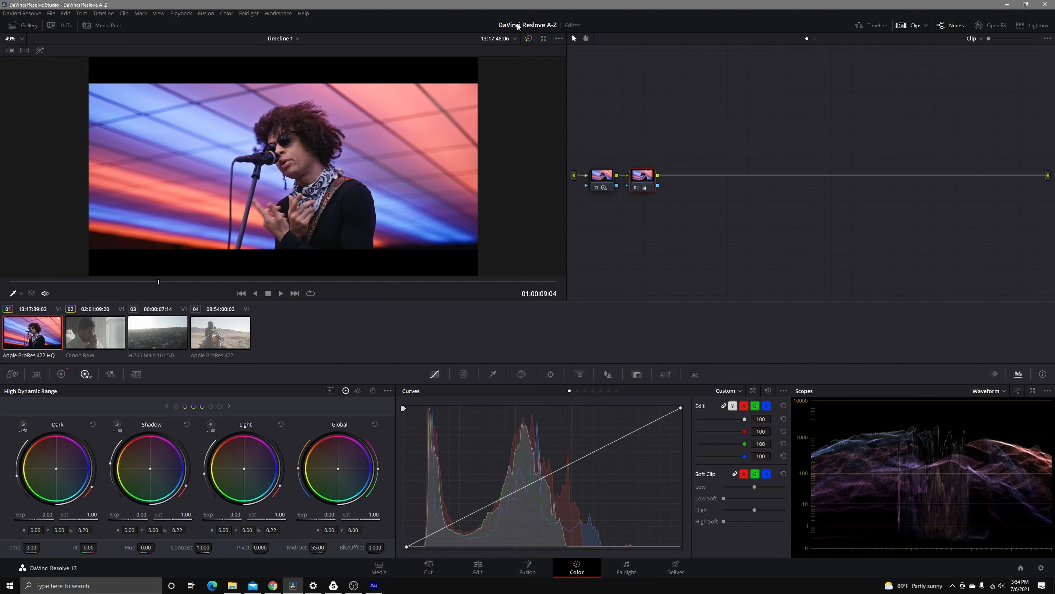
- Compare the image with the whole grade bypassed and restored, and with the second node switched off and on
click(529, 39)
click(529, 39)
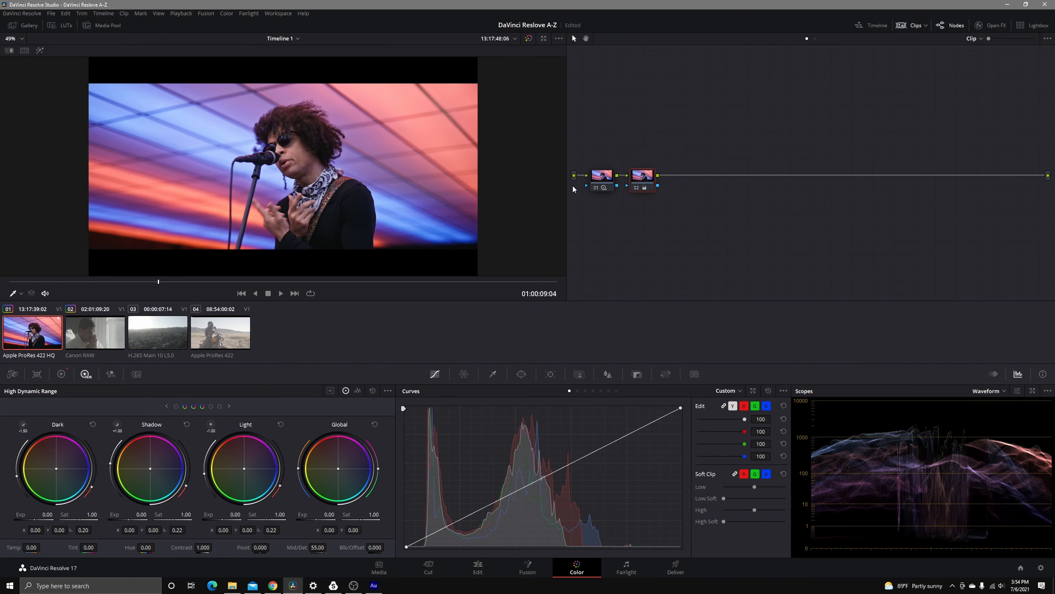
click(639, 189)
click(639, 189)
- Raise the upper midtones of the second node's custom curve slightly and move its black point a little inward
drag(574, 462, 573, 458)
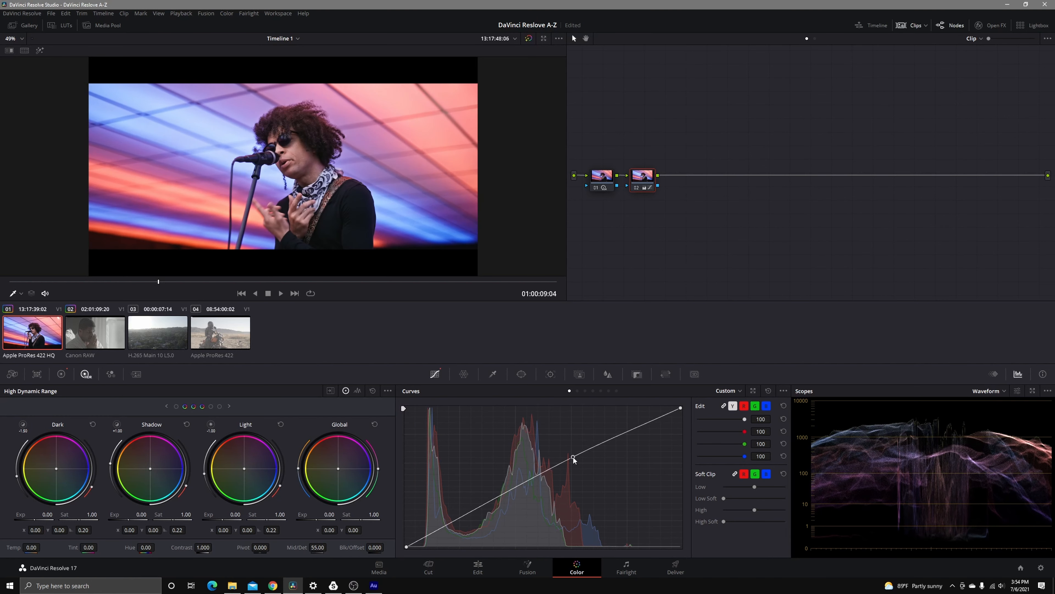
click(413, 547)
drag(413, 547, 411, 548)
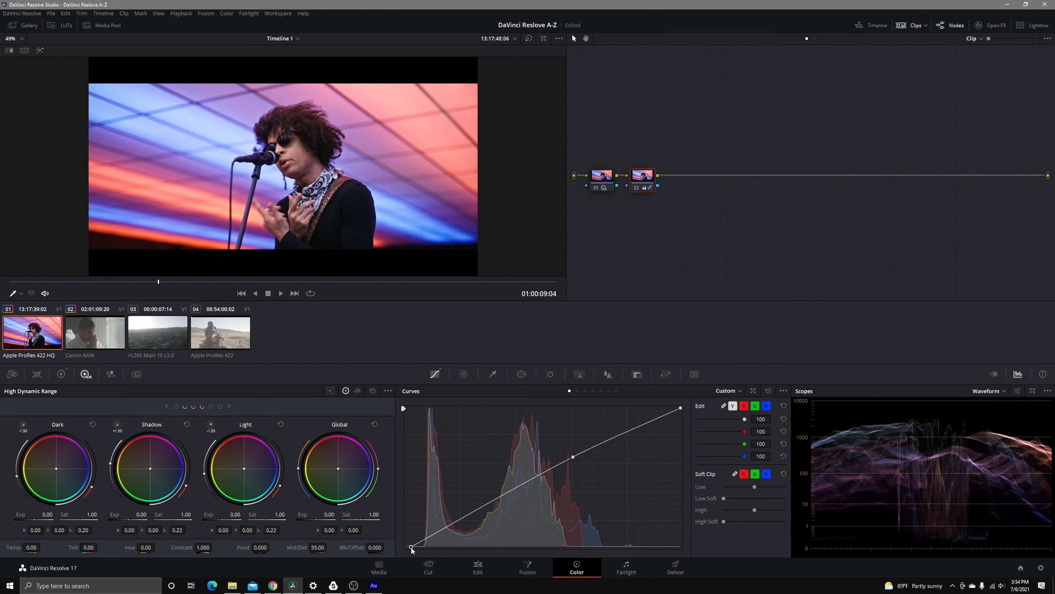
- Compare the graded image, including the curve adjustment, repeatedly with the bypassed original and leave the grade enabled
click(529, 38)
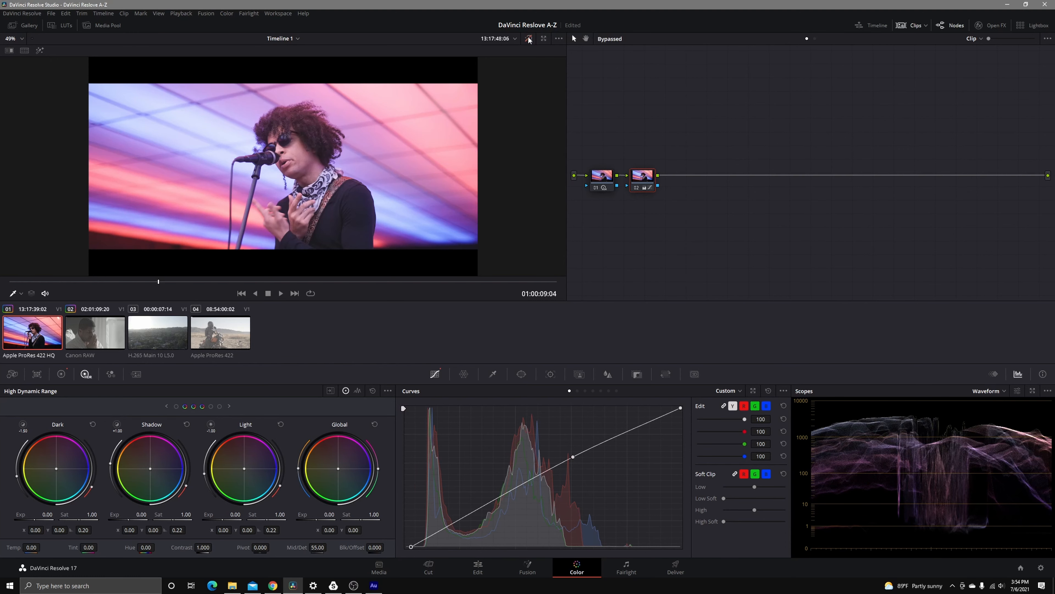
click(528, 39)
click(529, 38)
click(528, 38)
click(529, 38)
click(528, 38)
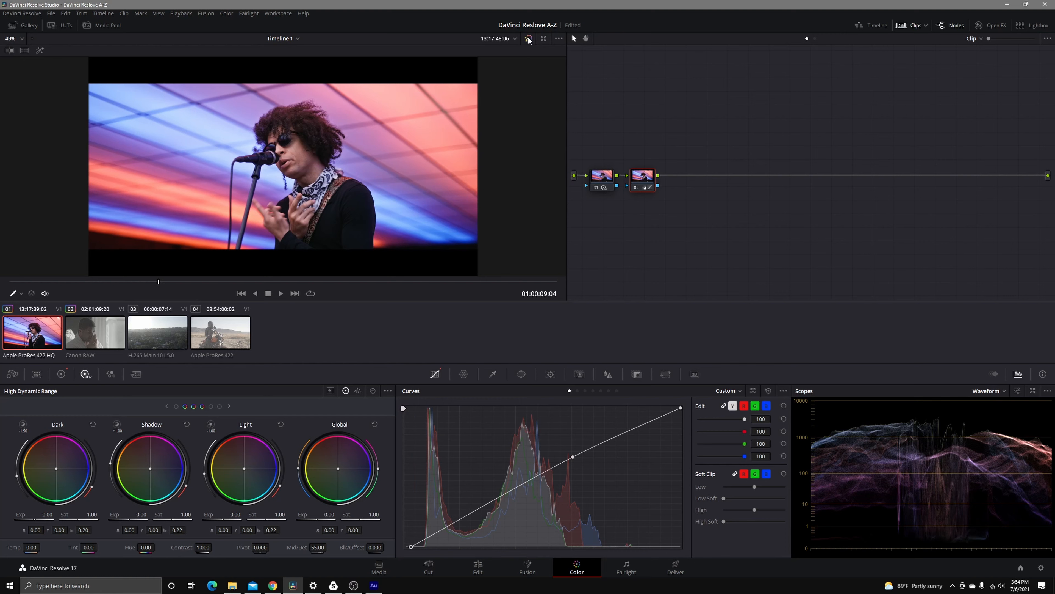
- Raise the Global wheel's saturation on the first node to 1.07
click(607, 175)
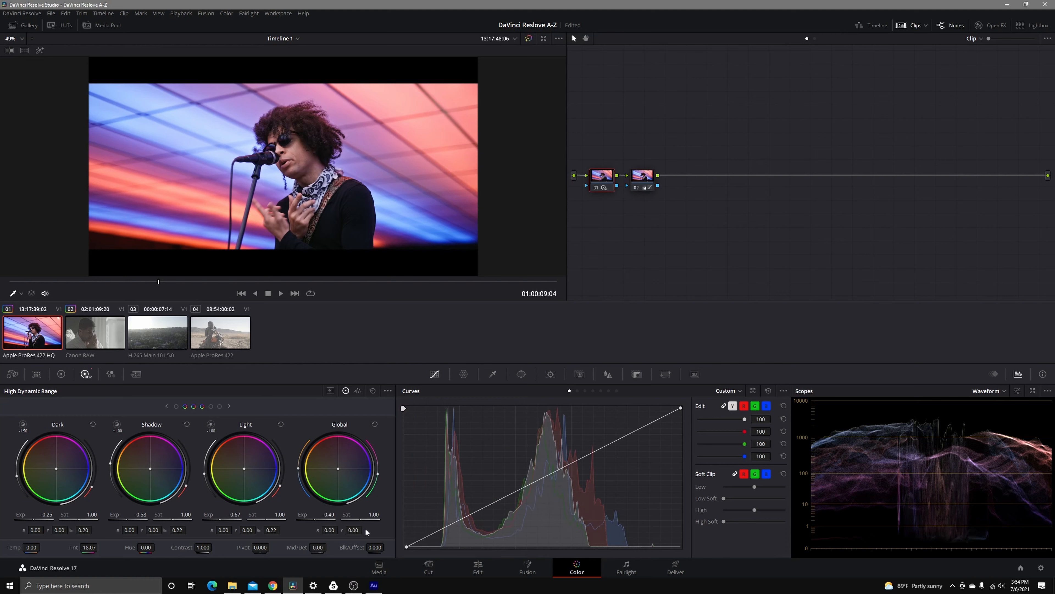
drag(372, 514, 383, 515)
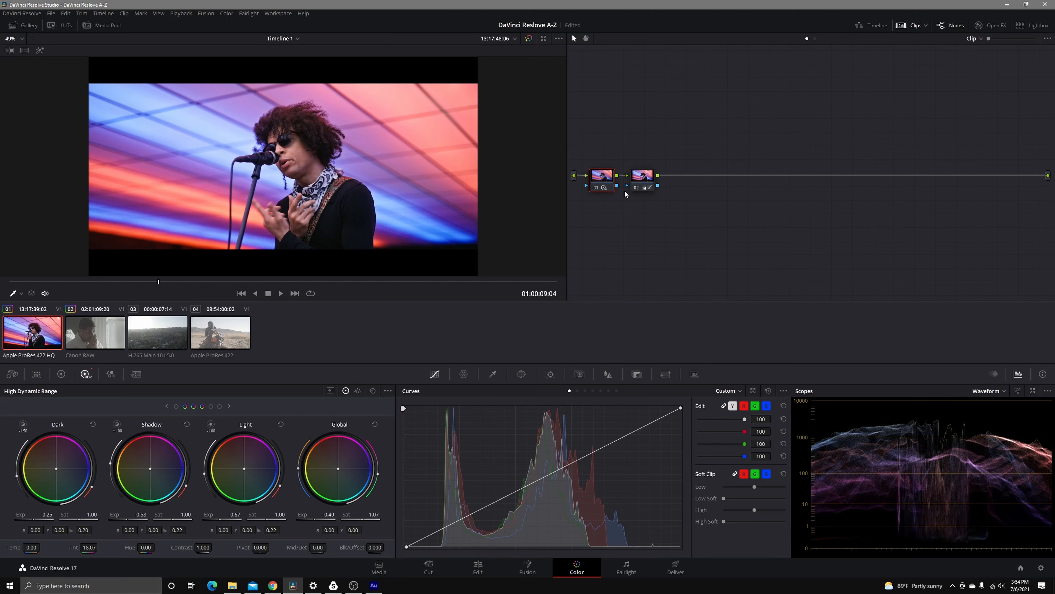
- Switch the second node off and on to judge its effect, and nudge its curve's upper midtone point slightly upward
click(644, 179)
drag(662, 107, 603, 248)
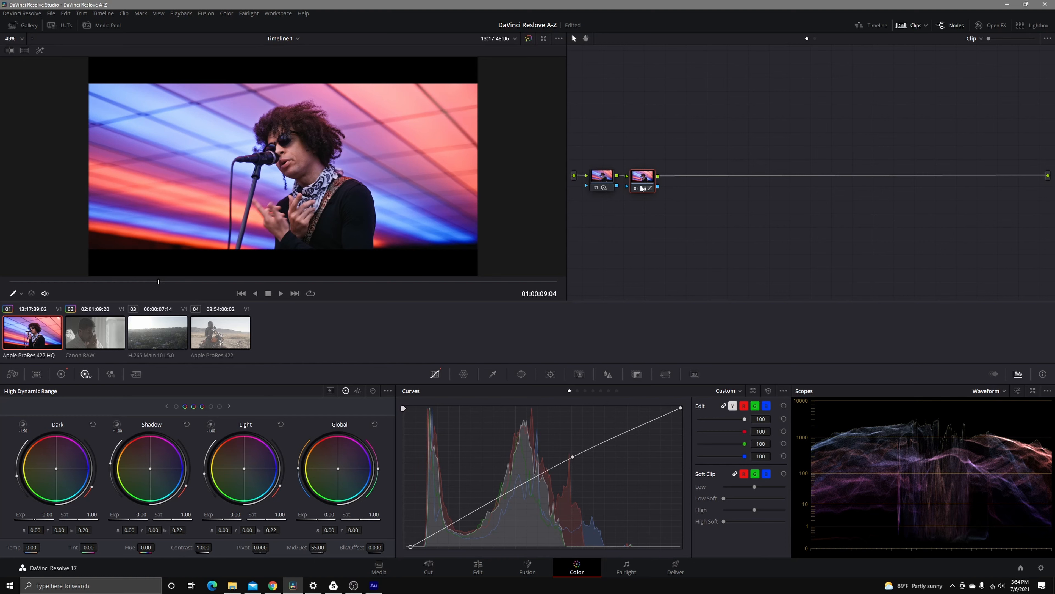
click(639, 191)
click(639, 191)
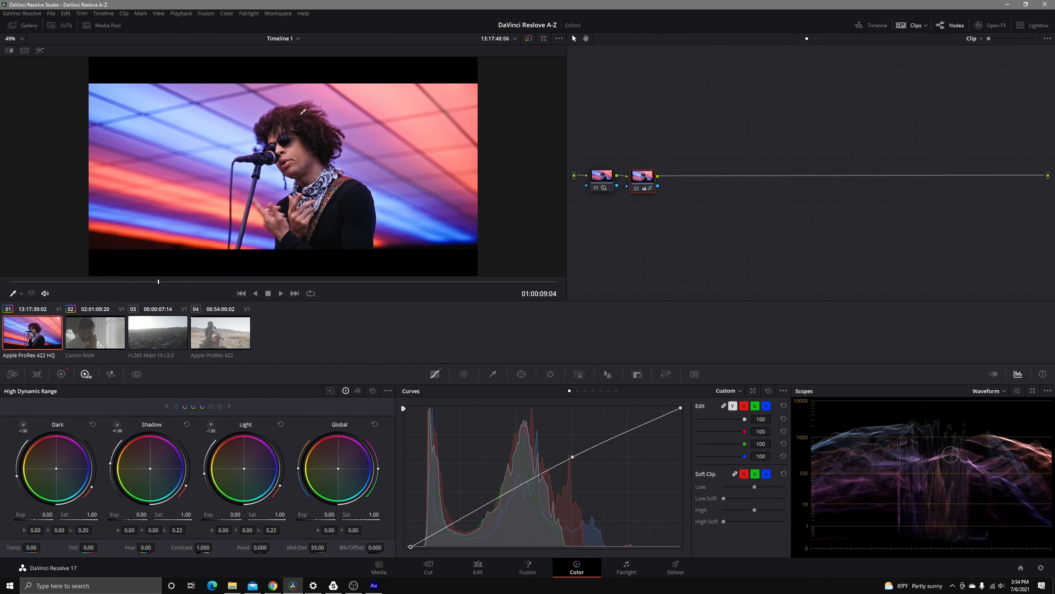
click(639, 191)
click(639, 190)
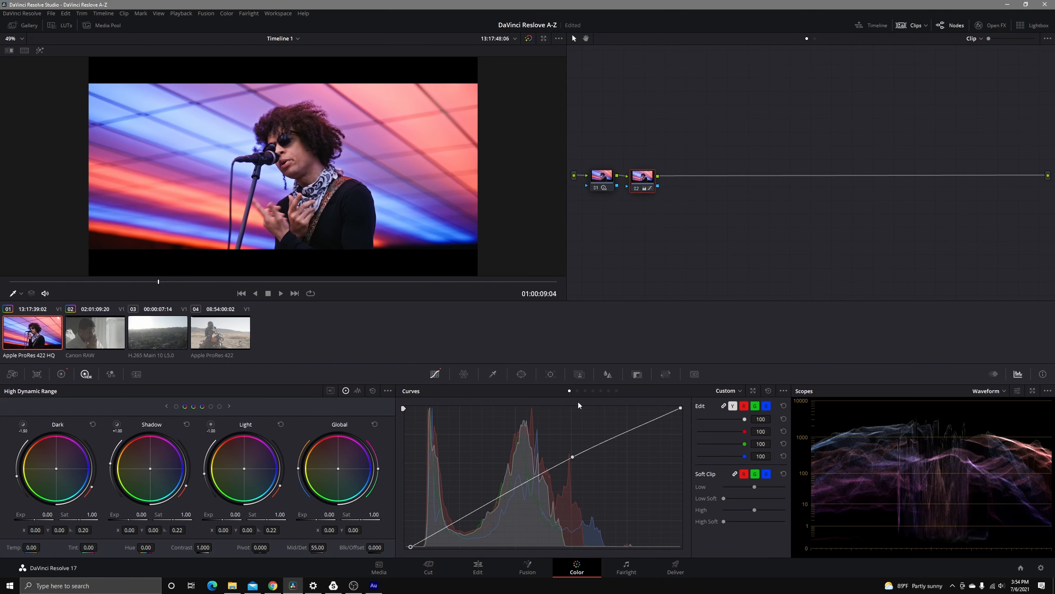
click(573, 457)
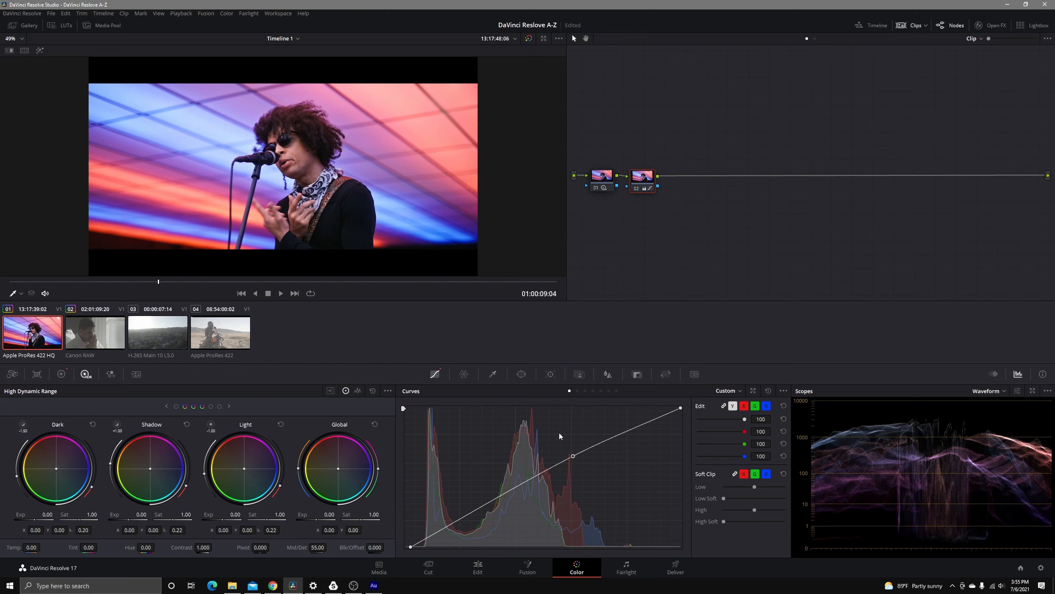
- Add a third serial node after the second node
right_click(650, 178)
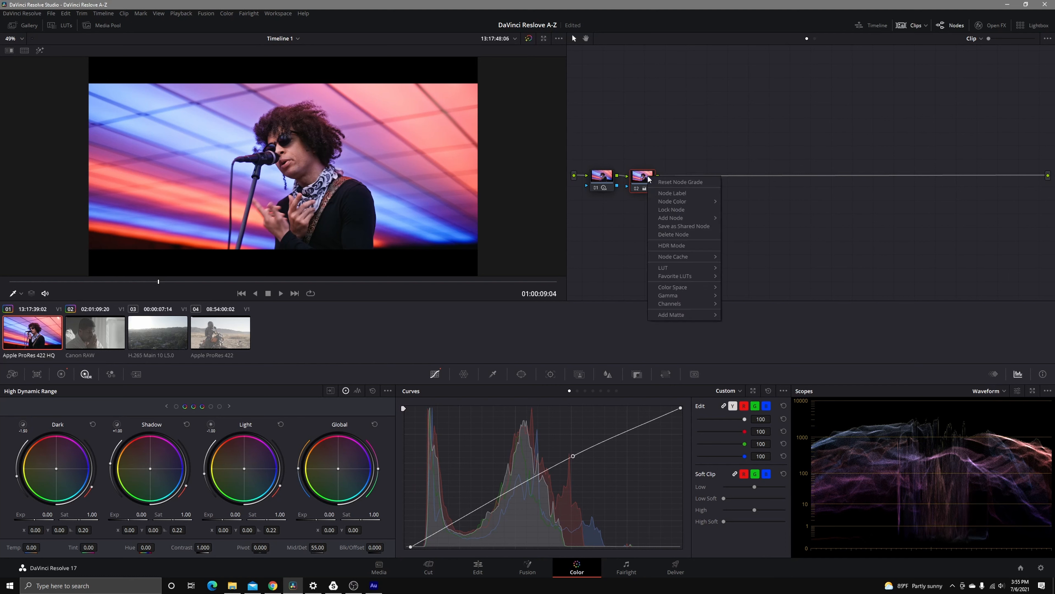
mouse_move(681, 218)
click(735, 221)
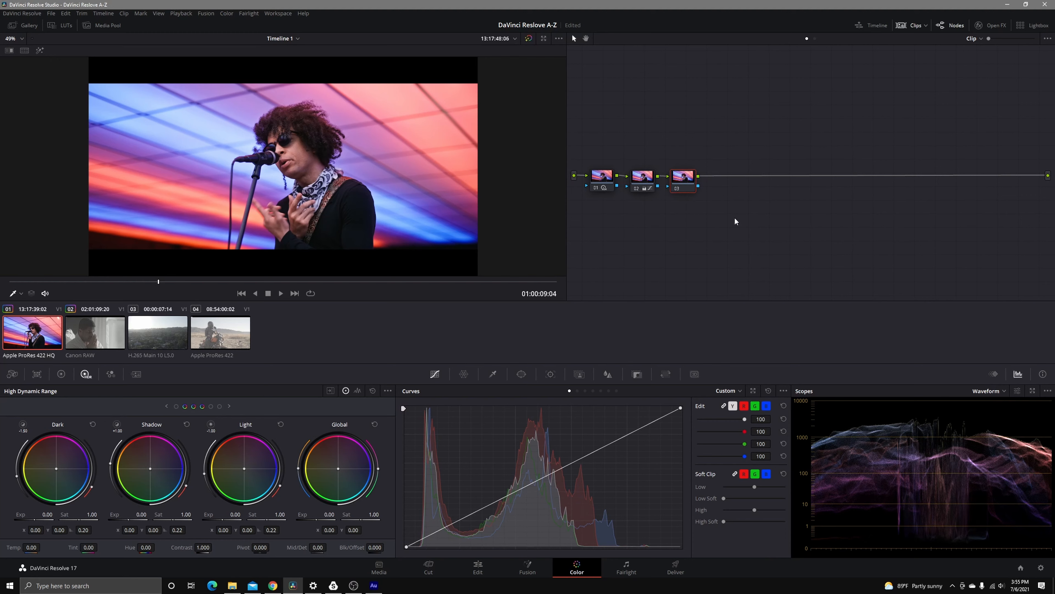
- Sample the singer's facial skin with the HSL qualifier, highlight the selection in the viewer and narrow the hue width to 13.6
click(492, 374)
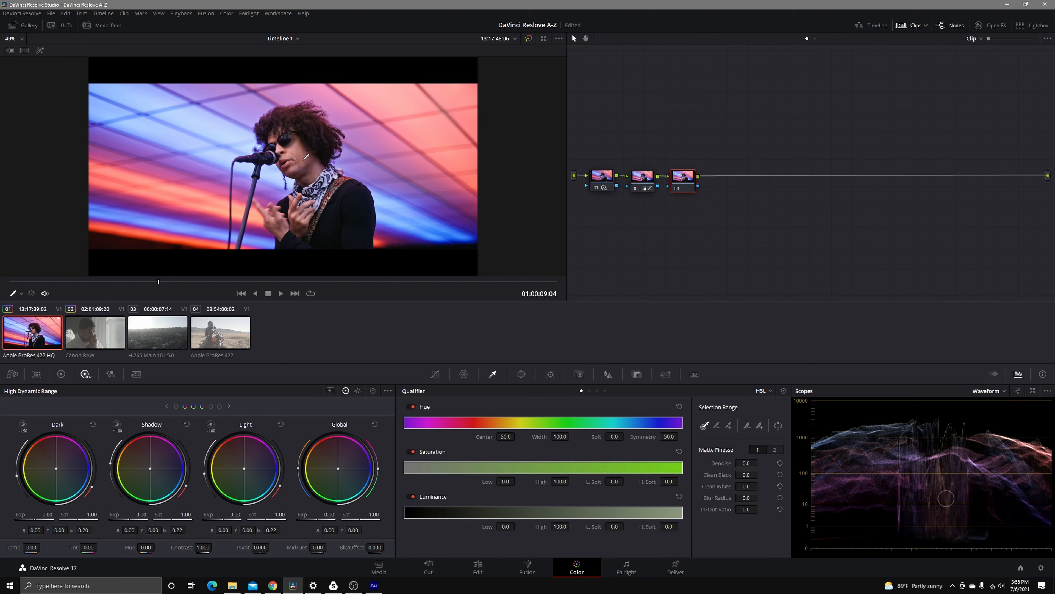
click(299, 150)
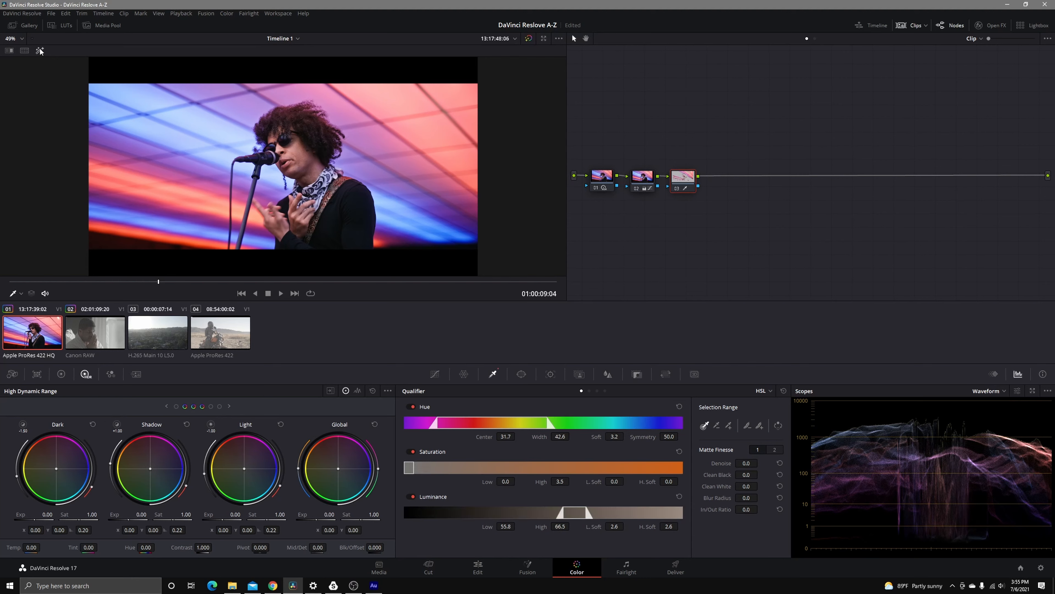
click(40, 50)
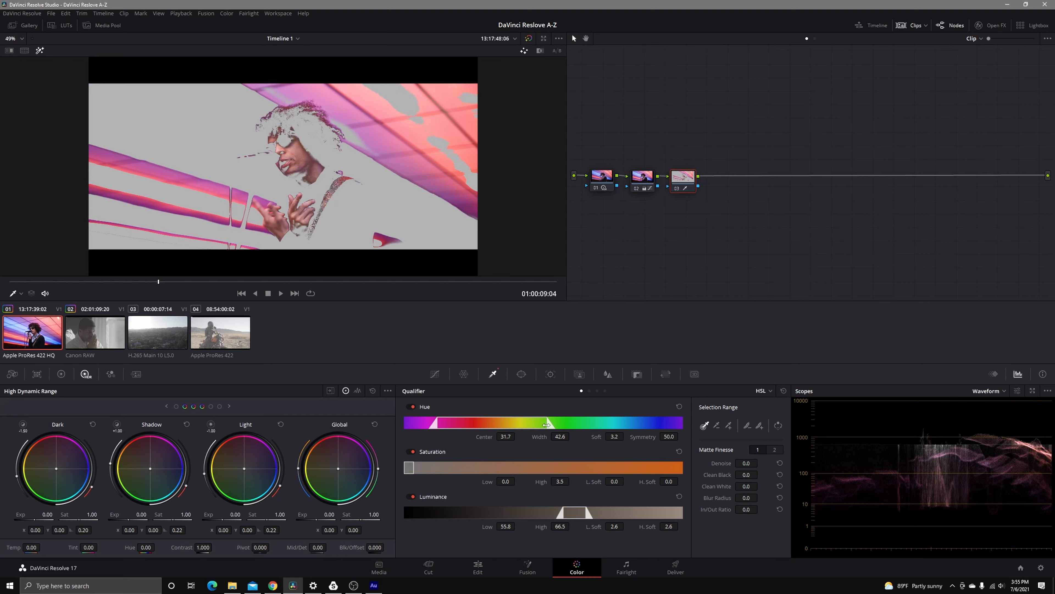
drag(549, 425, 490, 433)
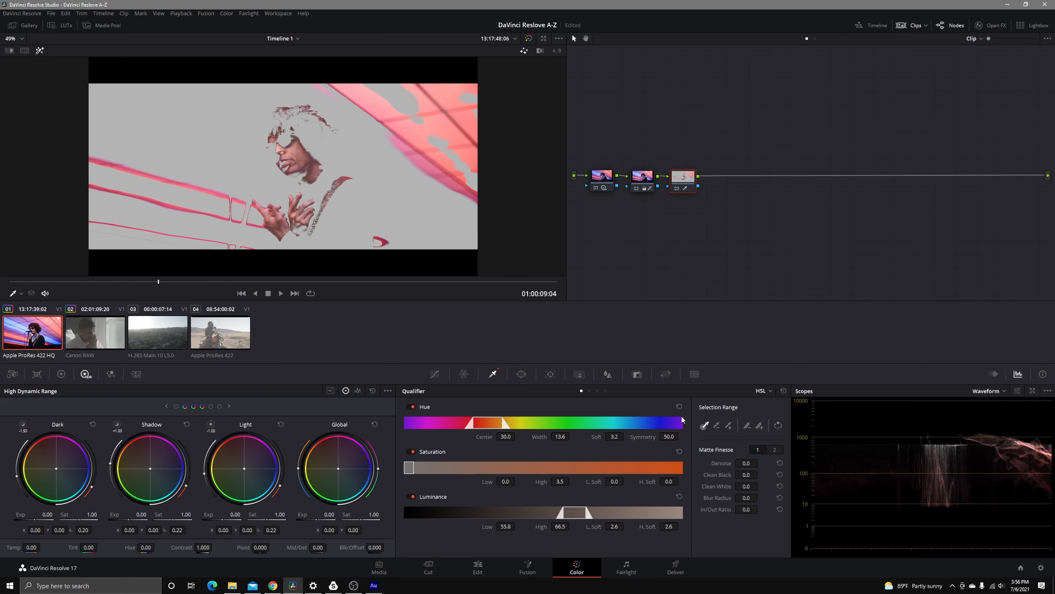
click(729, 425)
click(305, 220)
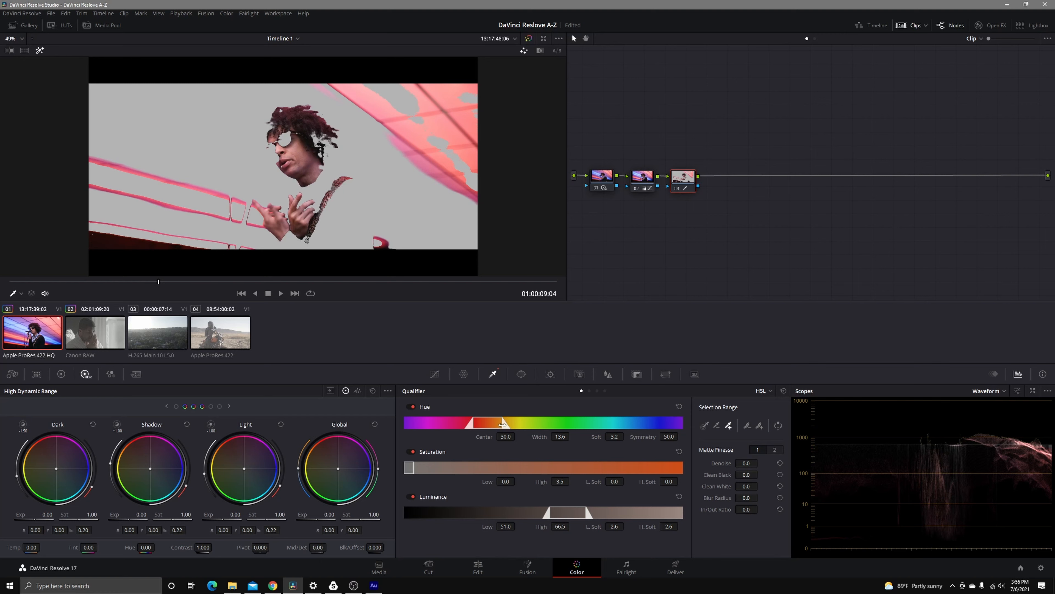
drag(503, 426, 502, 425)
key(ctrl+z)
key(ctrl+z)
key(ctrl+z)
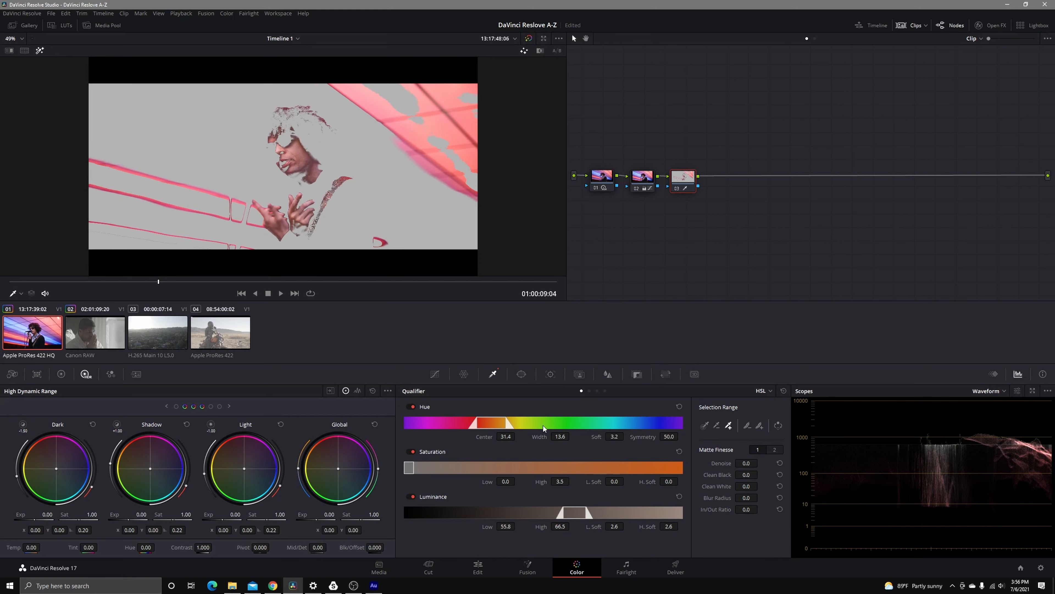
- Refine the highlighted skin selection with a luminance range of 53.9 to 64.6 and a hue width of 12.4
drag(575, 513, 569, 514)
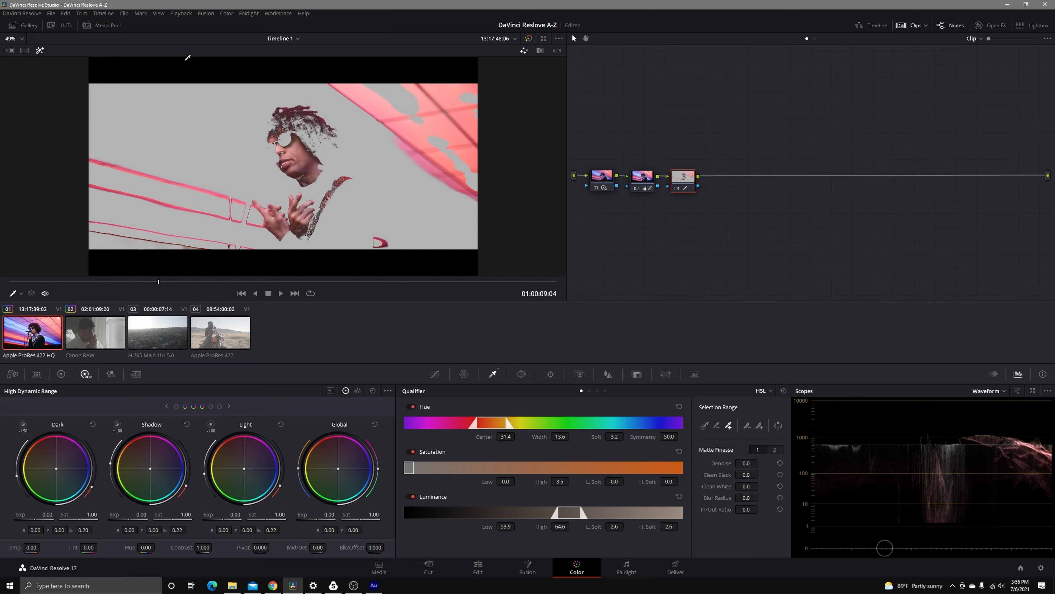
click(40, 51)
click(40, 50)
drag(474, 422, 480, 420)
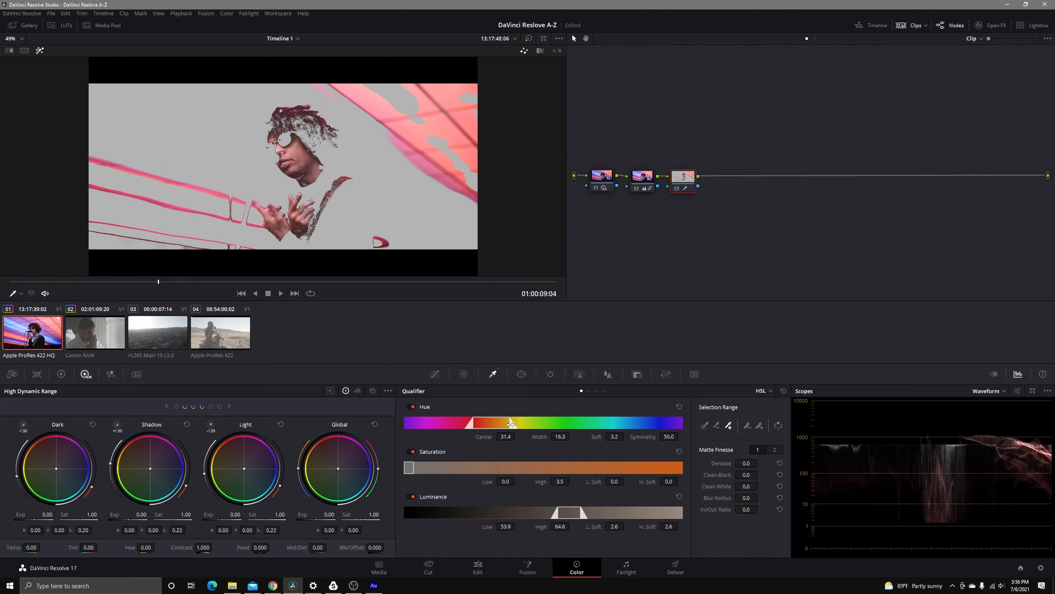
drag(506, 423, 504, 424)
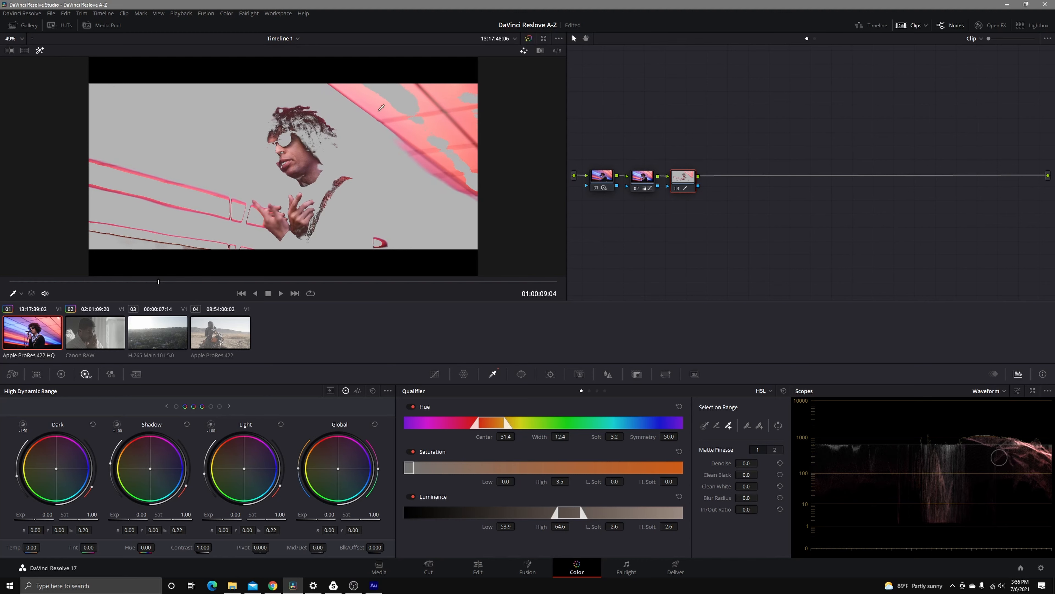
- Soften the skin qualifier's matte with a blur radius of 168 and turn off the selection highlight
click(38, 53)
click(39, 53)
drag(746, 495, 760, 498)
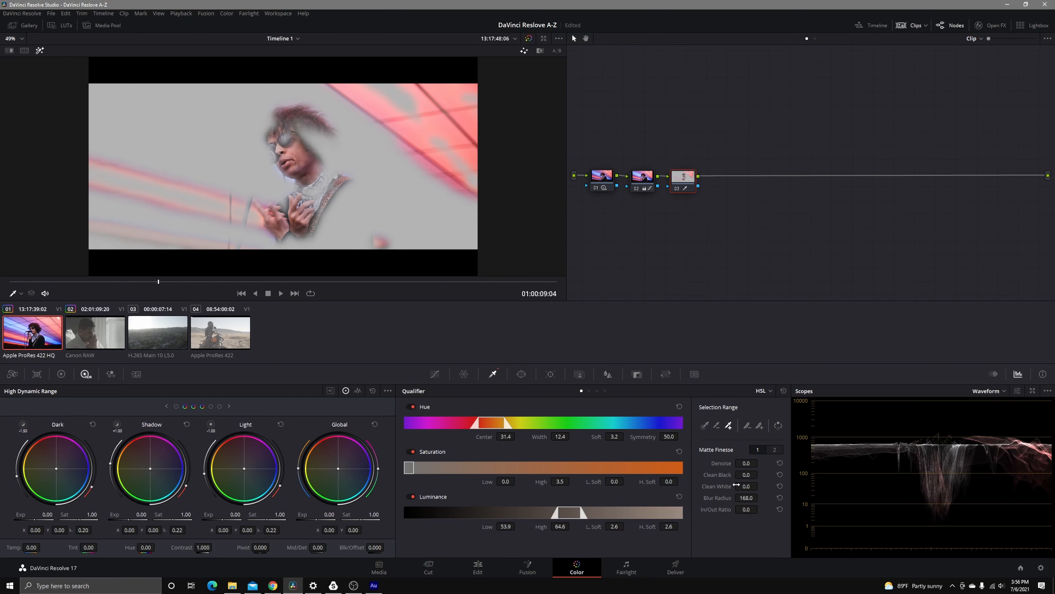
click(38, 50)
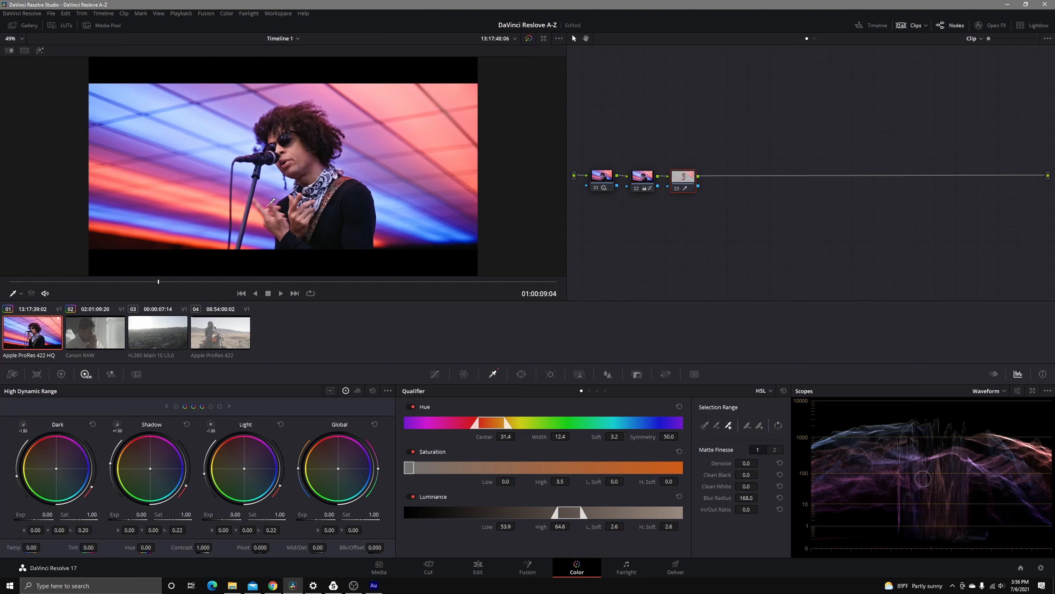
- Move the playhead to 01:00:09:08 and set the third node's midtone detail to -55, checking it against the second node
drag(158, 282, 162, 286)
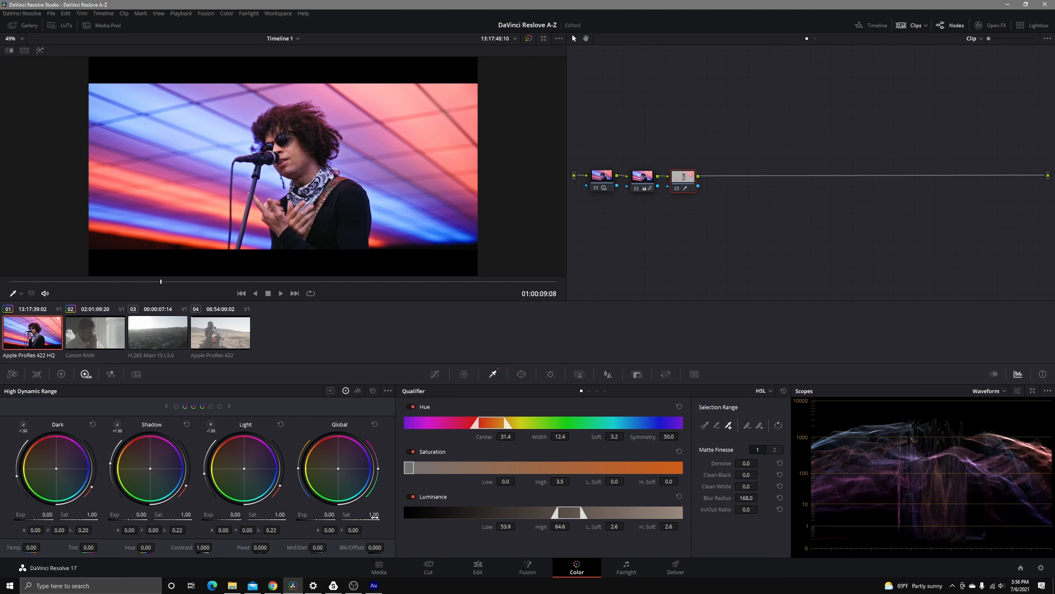
drag(319, 548, 296, 547)
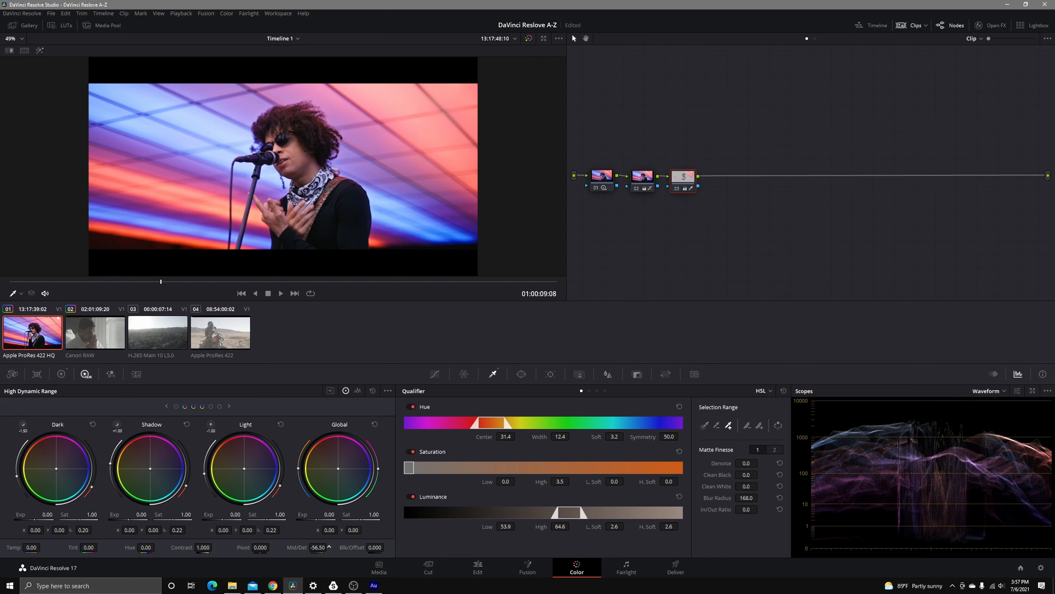
click(642, 176)
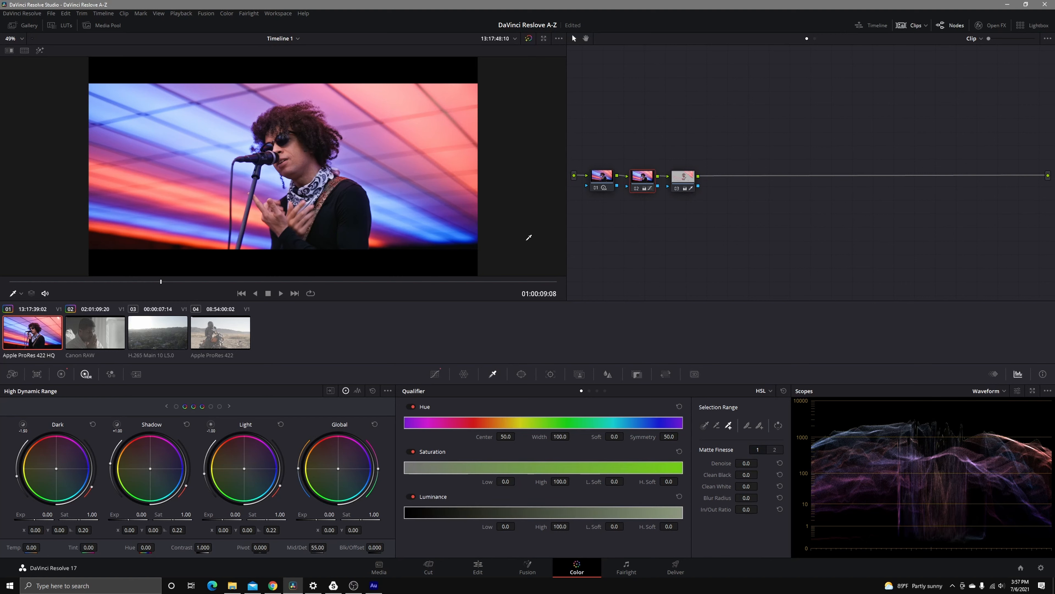
click(688, 186)
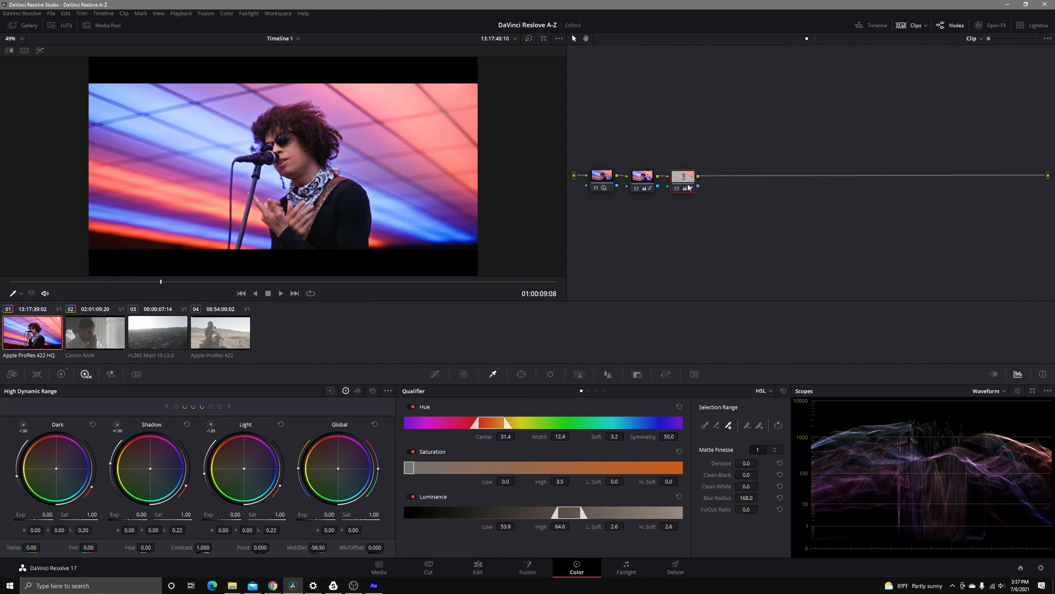
double_click(317, 547)
key(BackSpace)
text(-53)
key(Return)
- Draw a closed curve window around the singer's cheek on the third node
click(515, 374)
click(414, 497)
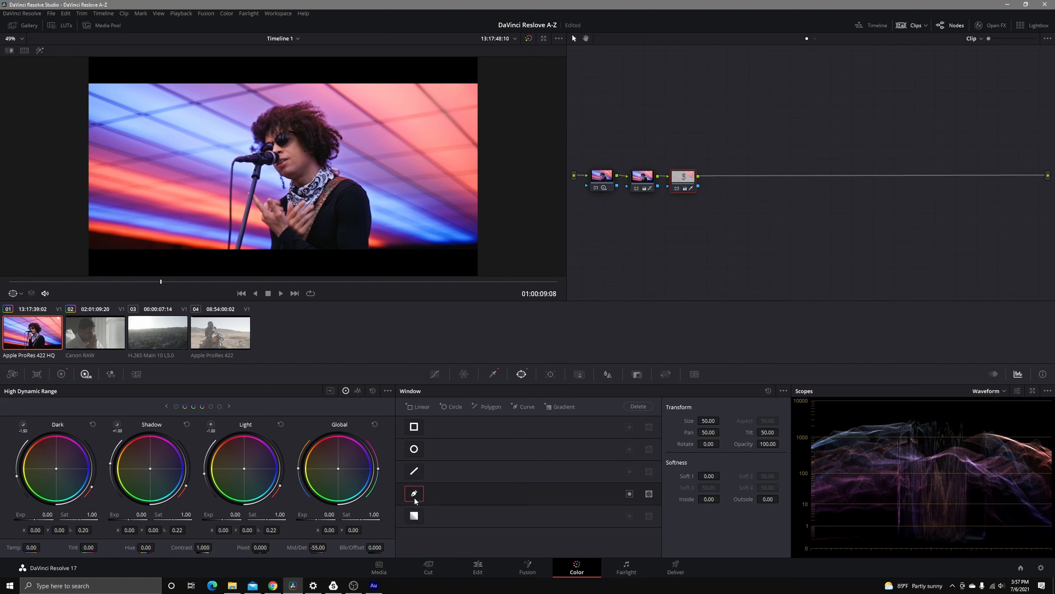
click(293, 146)
click(311, 161)
click(309, 178)
click(298, 178)
click(302, 137)
click(292, 146)
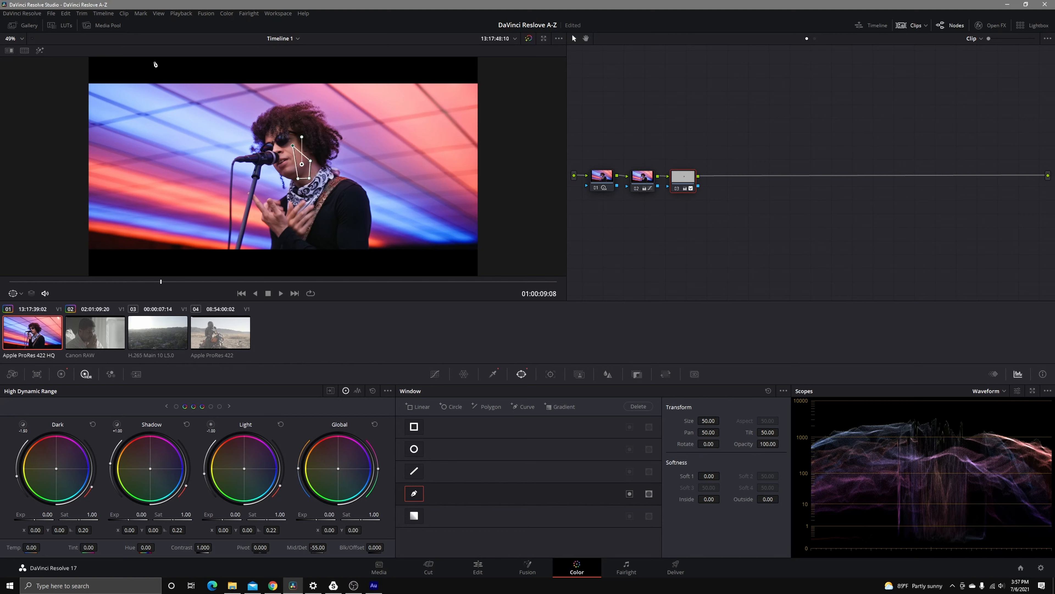
- Highlight the masked cheek to check its skin tone on the vectorscope, and remove the curve window and highlight
click(39, 51)
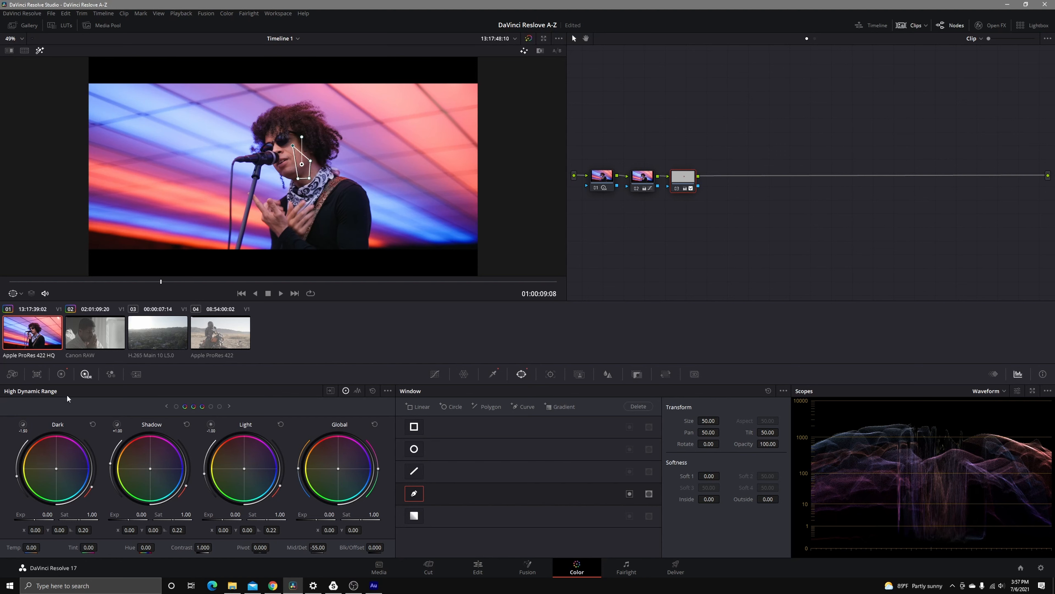
click(61, 374)
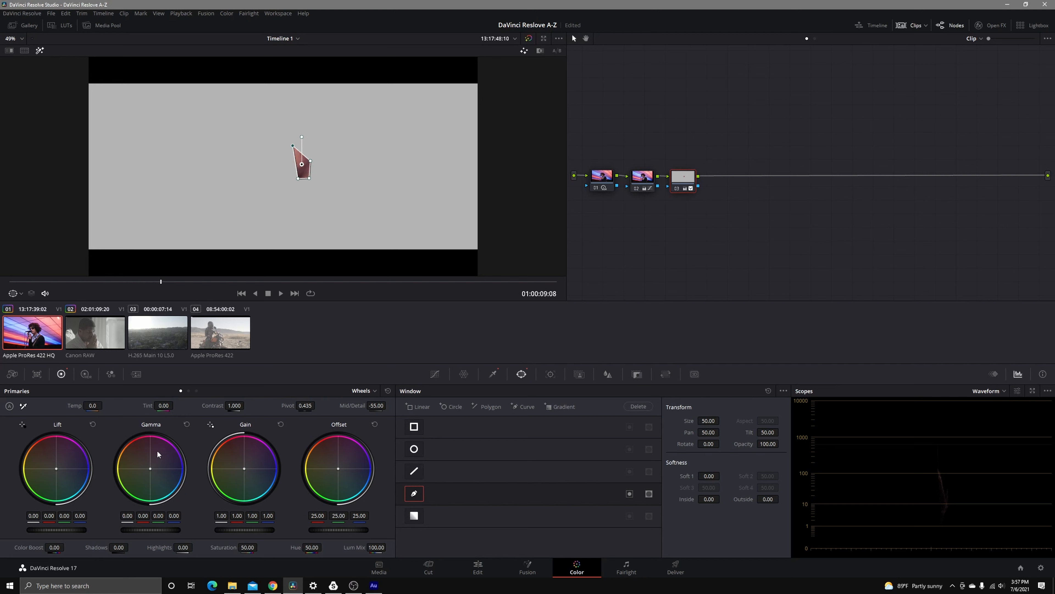
click(1002, 394)
click(1003, 421)
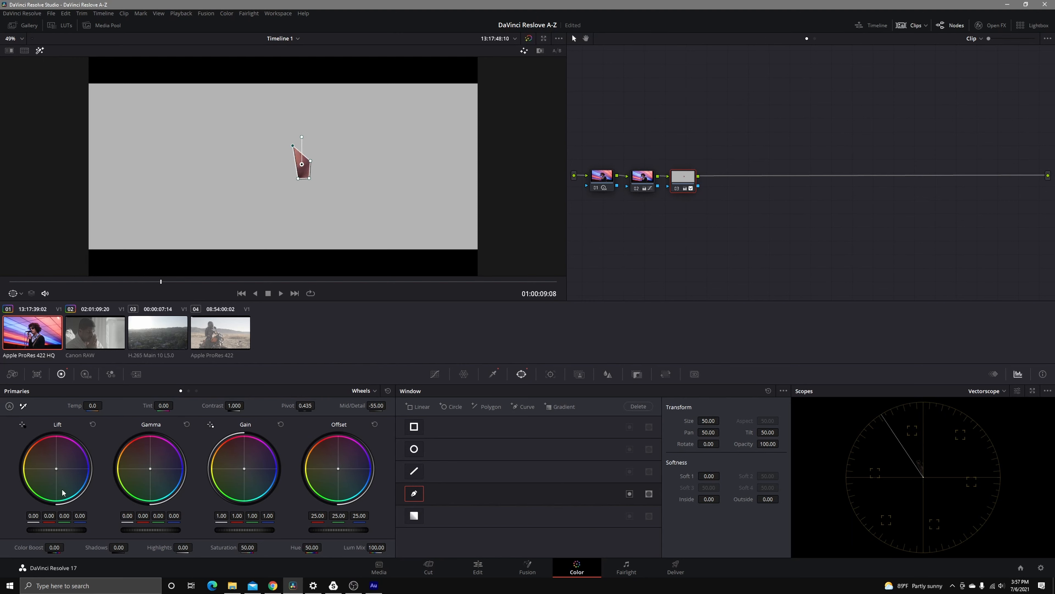
click(86, 374)
click(117, 424)
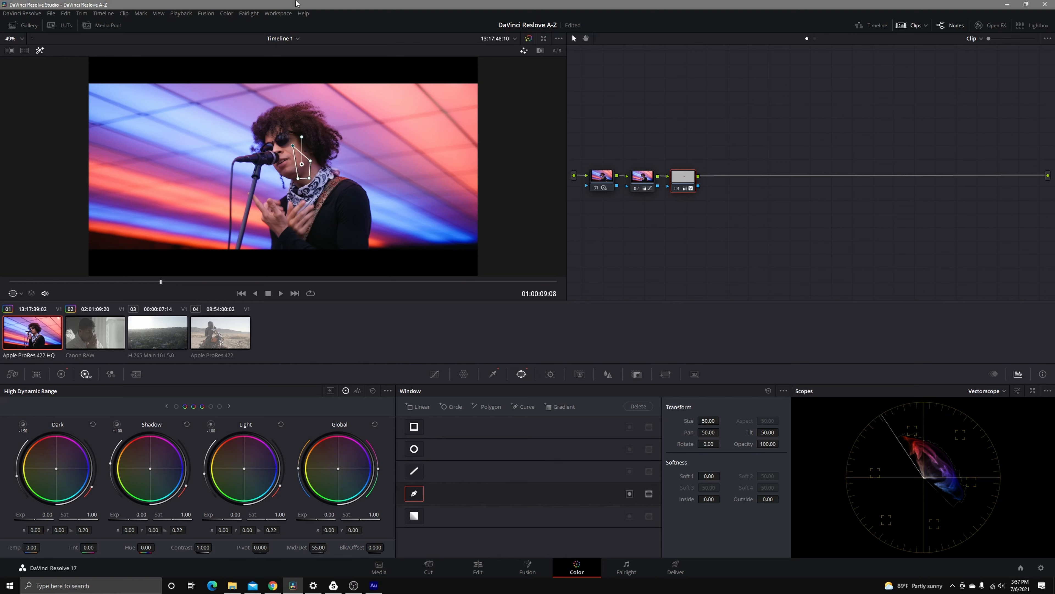
click(421, 494)
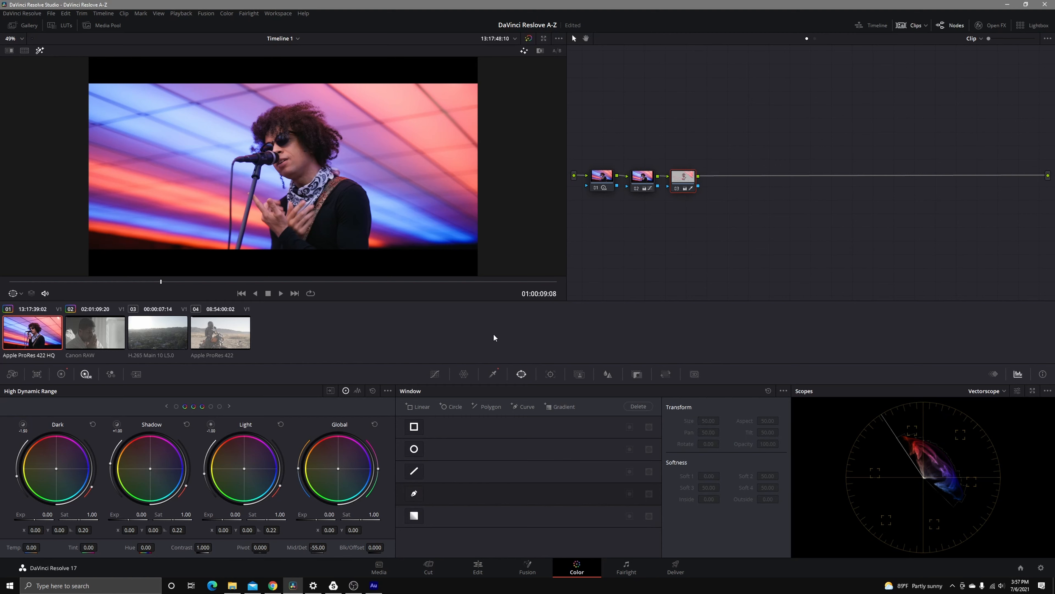
click(40, 50)
- Shift the third node's HDR color balance to X -0.01 on the Global wheel and X -0.02, Y 0.02 on the Shadow wheel
drag(339, 468, 337, 469)
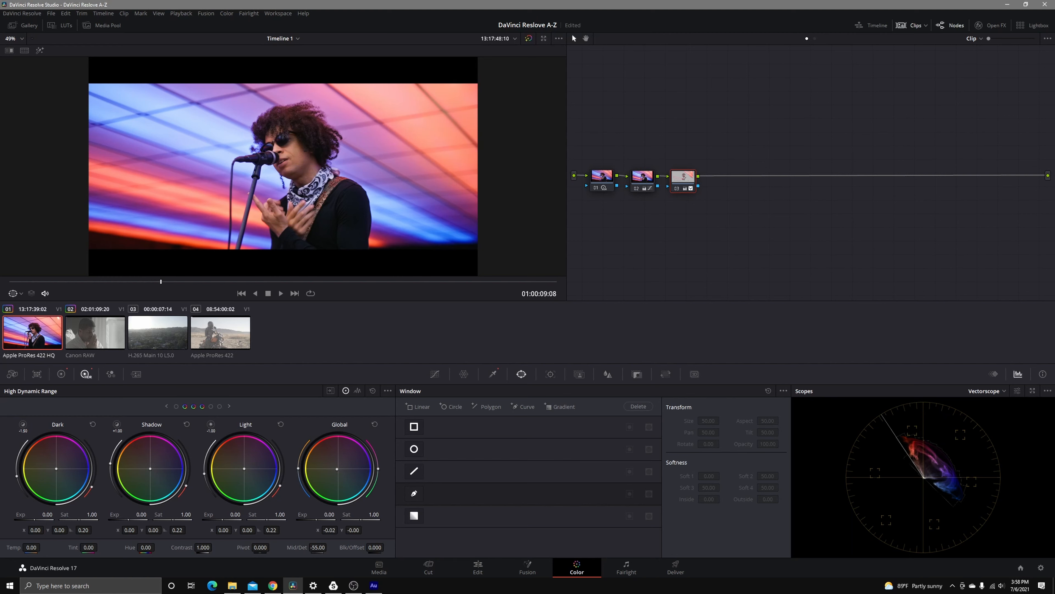
drag(337, 468, 338, 469)
drag(115, 432, 117, 428)
click(117, 427)
drag(150, 469, 149, 468)
- Toggle the third node off and on to compare the skin correction
click(677, 188)
click(677, 189)
click(676, 189)
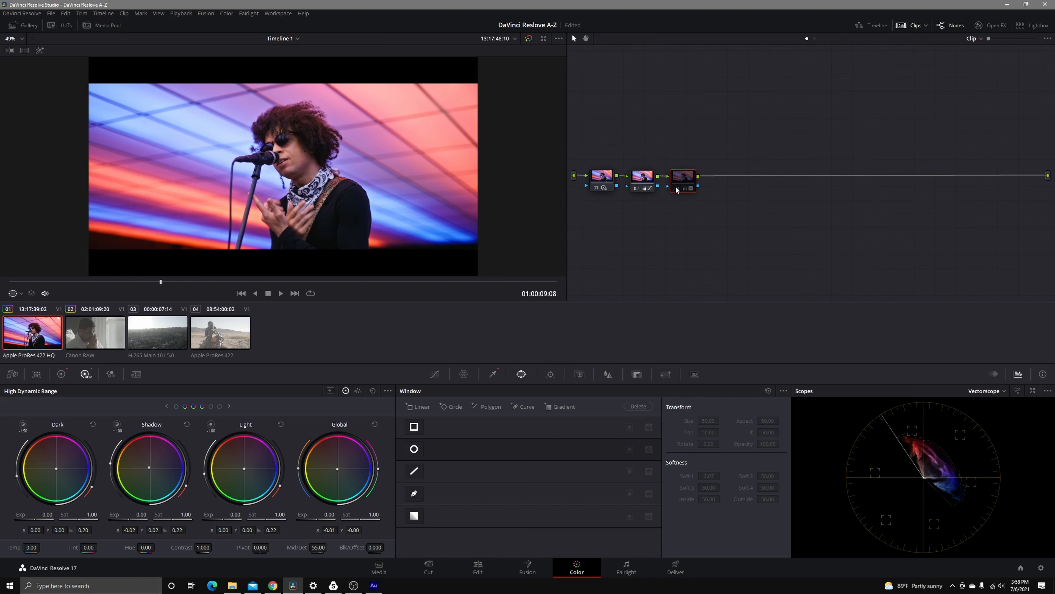
click(677, 189)
click(677, 189)
click(677, 188)
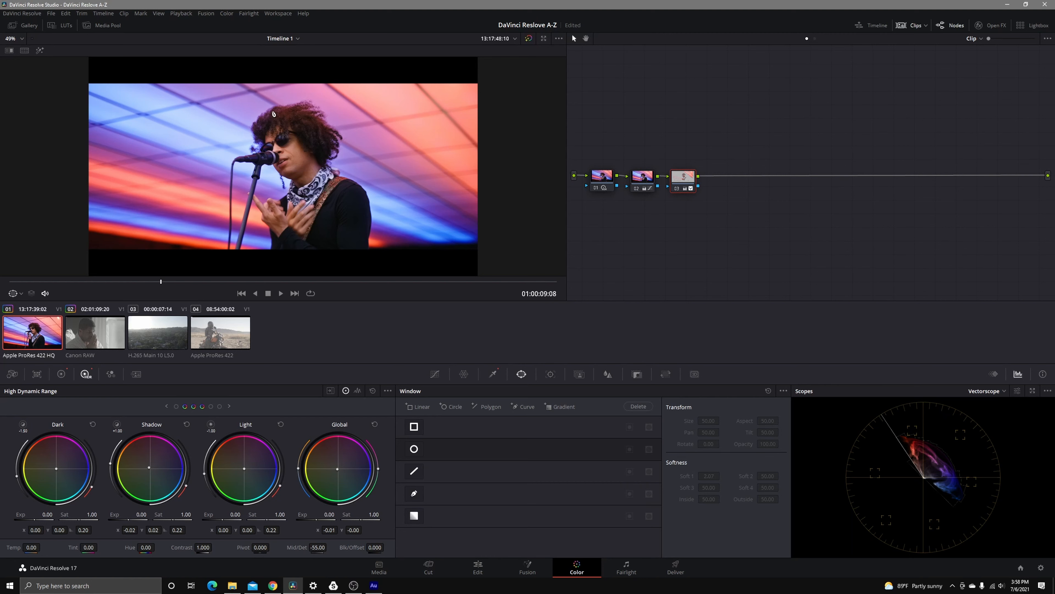
click(677, 191)
- Add a serial node after the third node, add a layer node beneath it, and feed the third node's key into the layer node
right_click(686, 178)
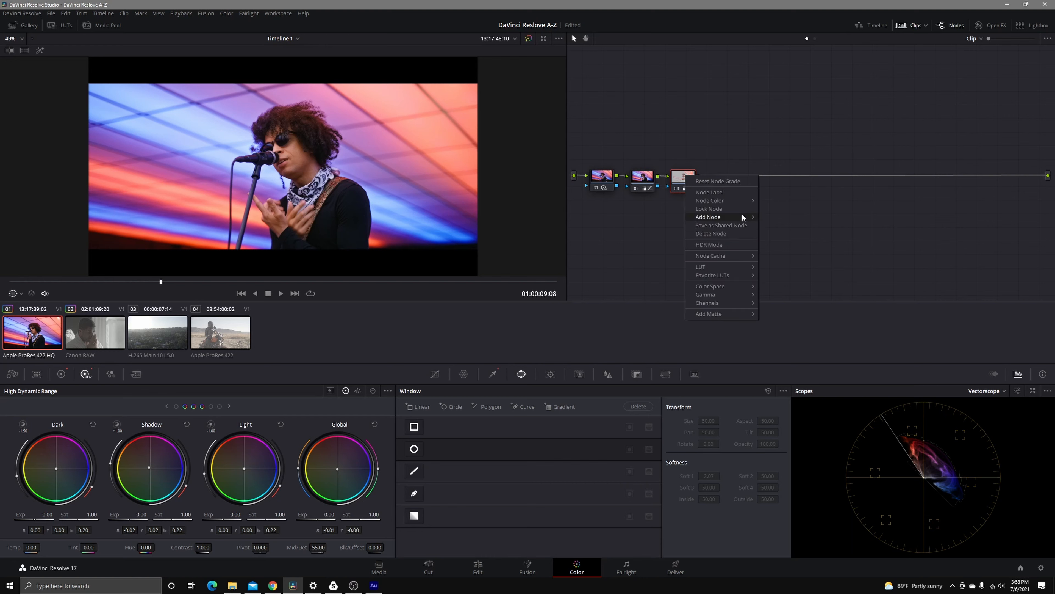
mouse_move(741, 215)
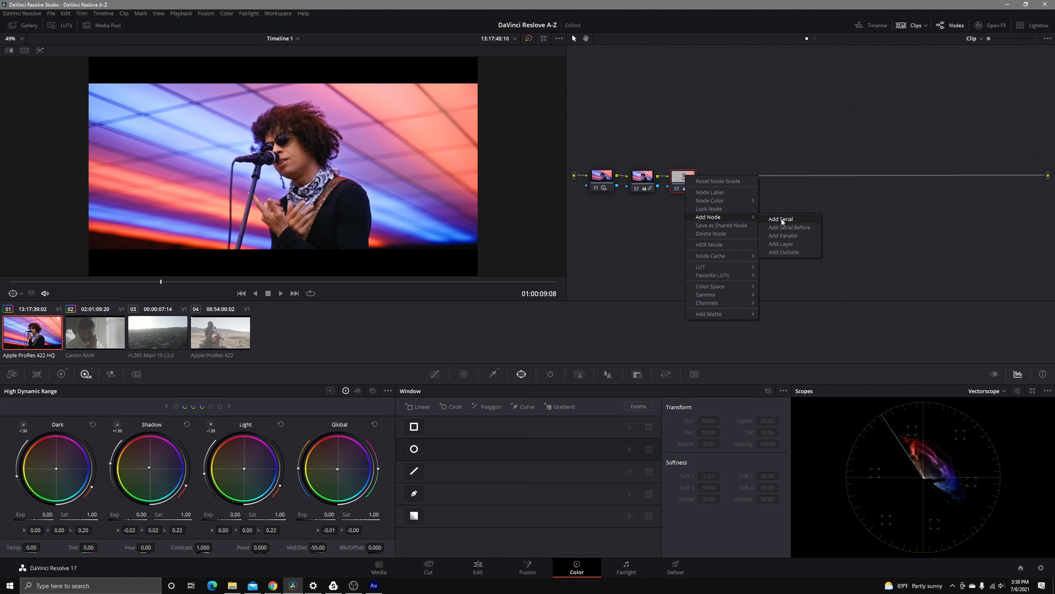
click(782, 219)
right_click(730, 186)
mouse_move(752, 226)
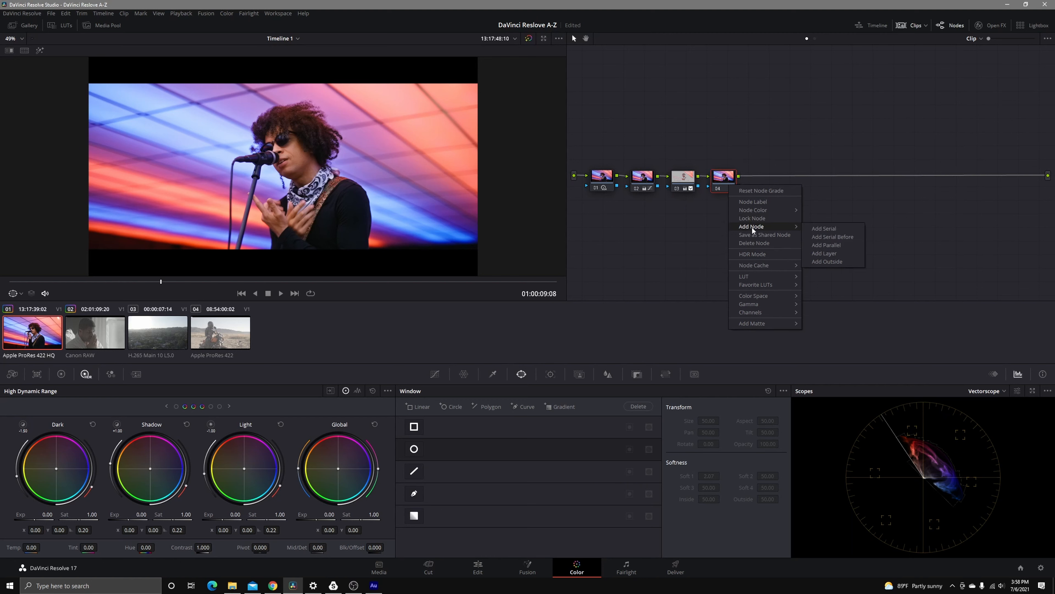
click(825, 245)
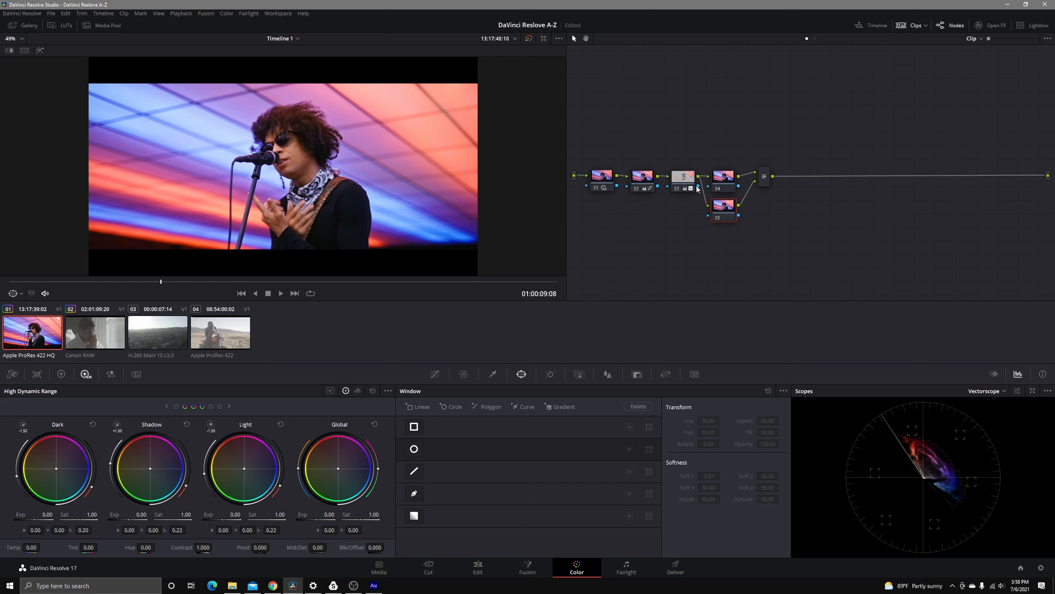
drag(698, 188, 712, 217)
- Set the fourth node's midtone detail to 99.5 and slightly lower its custom curve at the shadows and midtones, using the waveform scope
click(723, 178)
drag(318, 547, 380, 548)
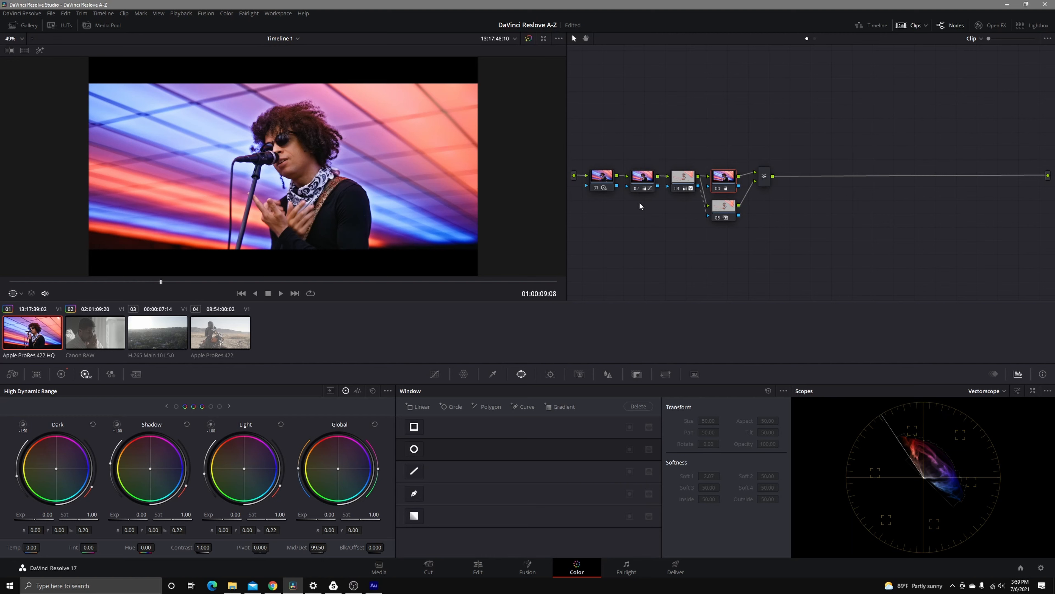
click(435, 374)
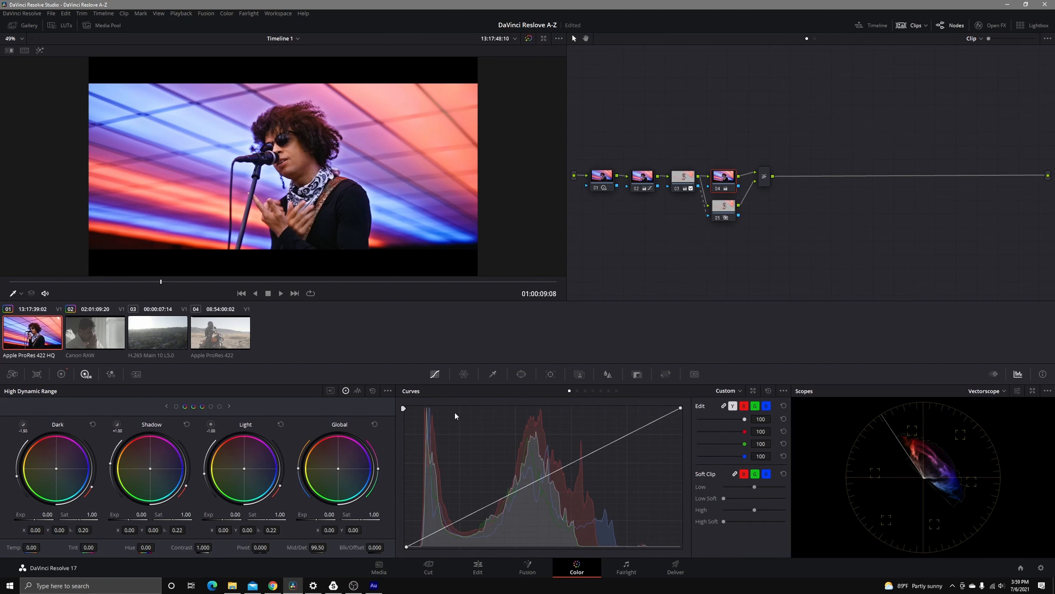
drag(474, 512, 477, 518)
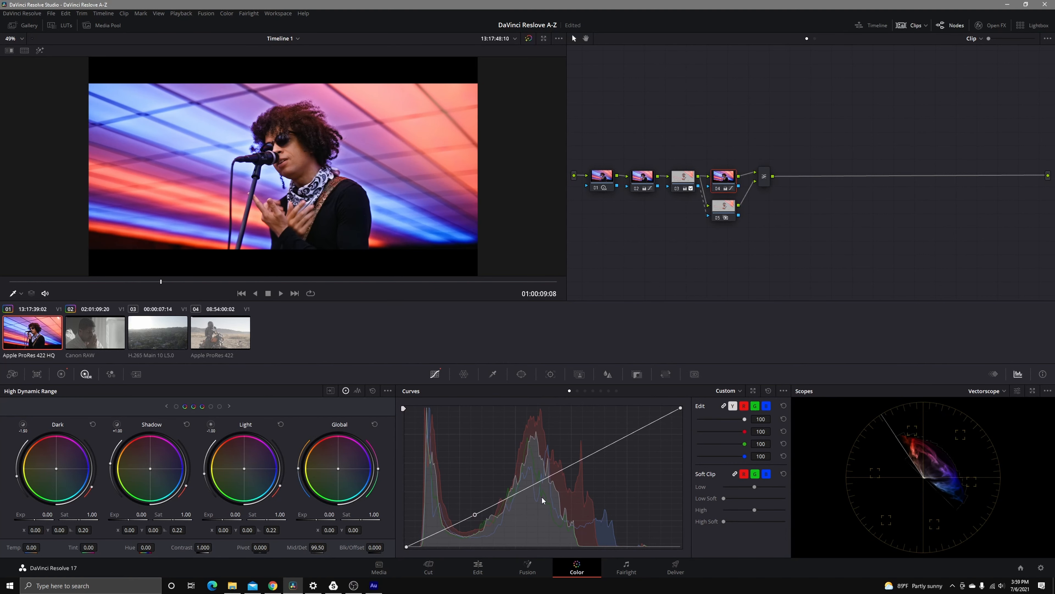
click(997, 391)
click(984, 414)
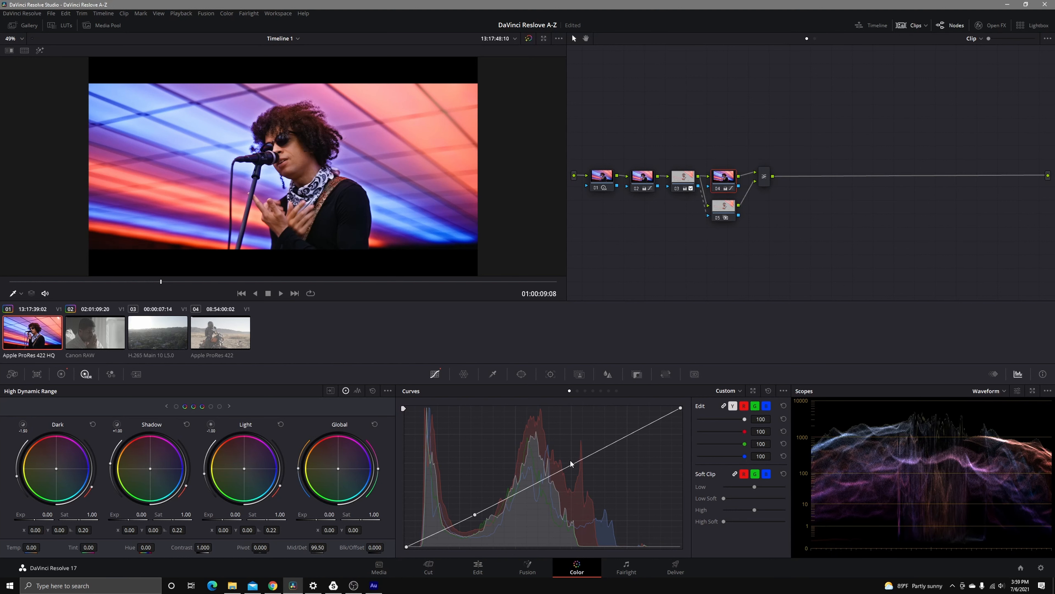
drag(572, 464, 572, 468)
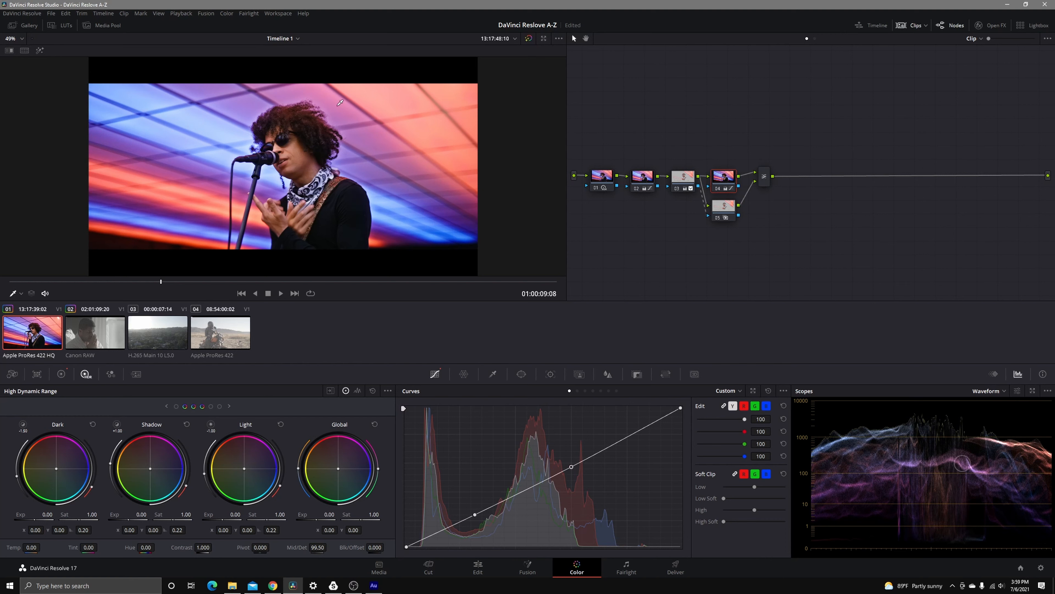
- Bypass all grades and re-enable them to compare the graded shot with the original
click(529, 38)
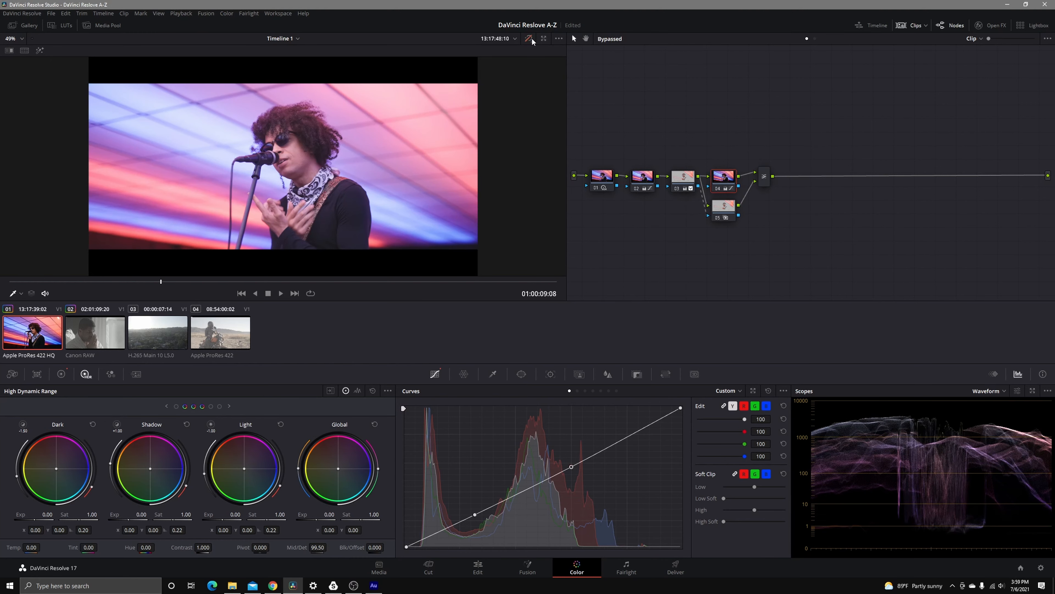
click(531, 39)
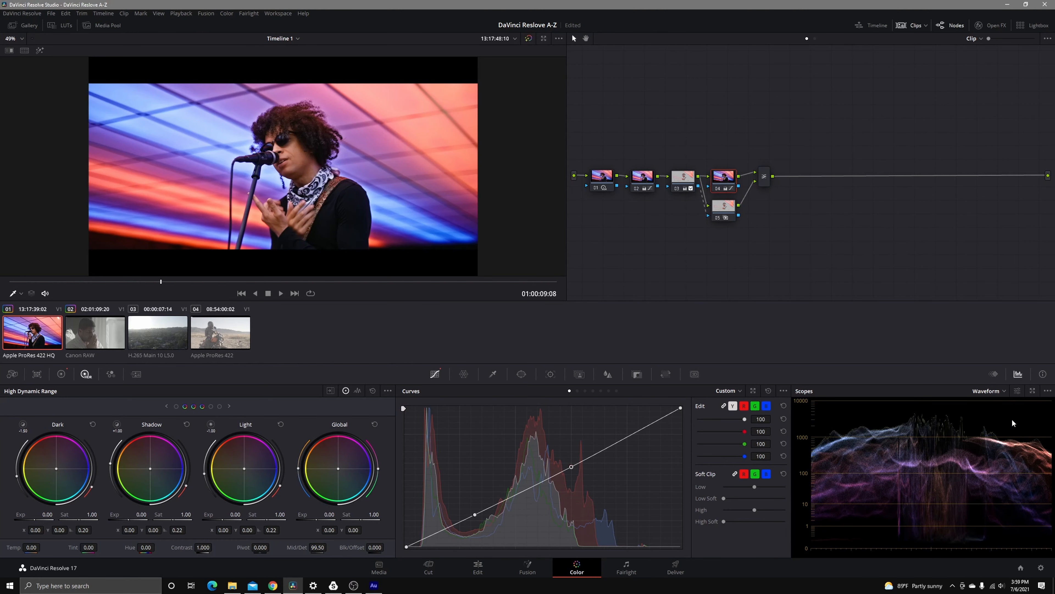
click(1002, 391)
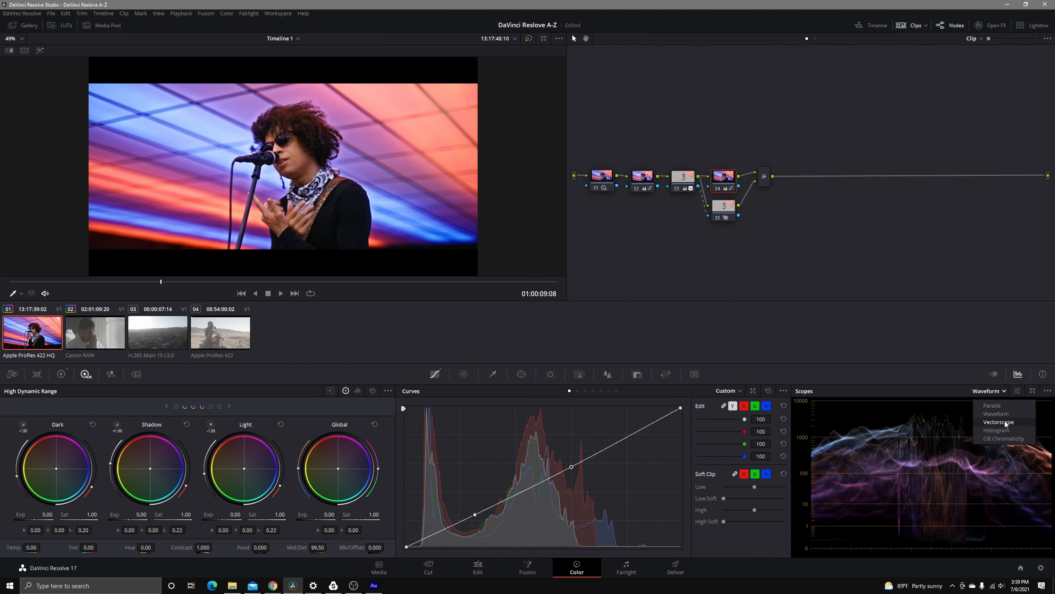
- Set the fourth node's midtone detail to 36 and its black offset to 0.228
click(731, 179)
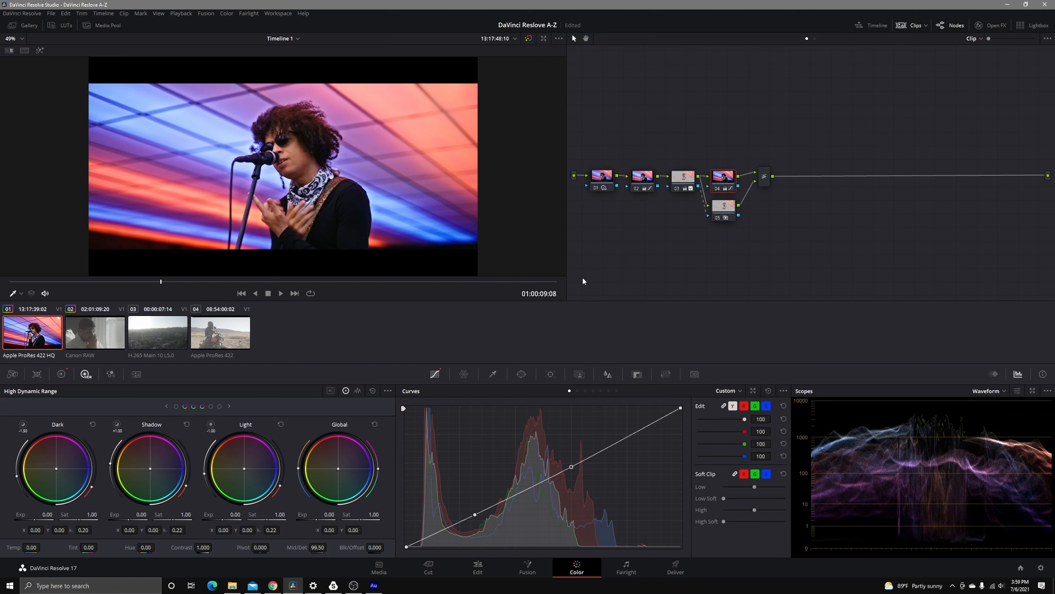
drag(402, 546, 329, 547)
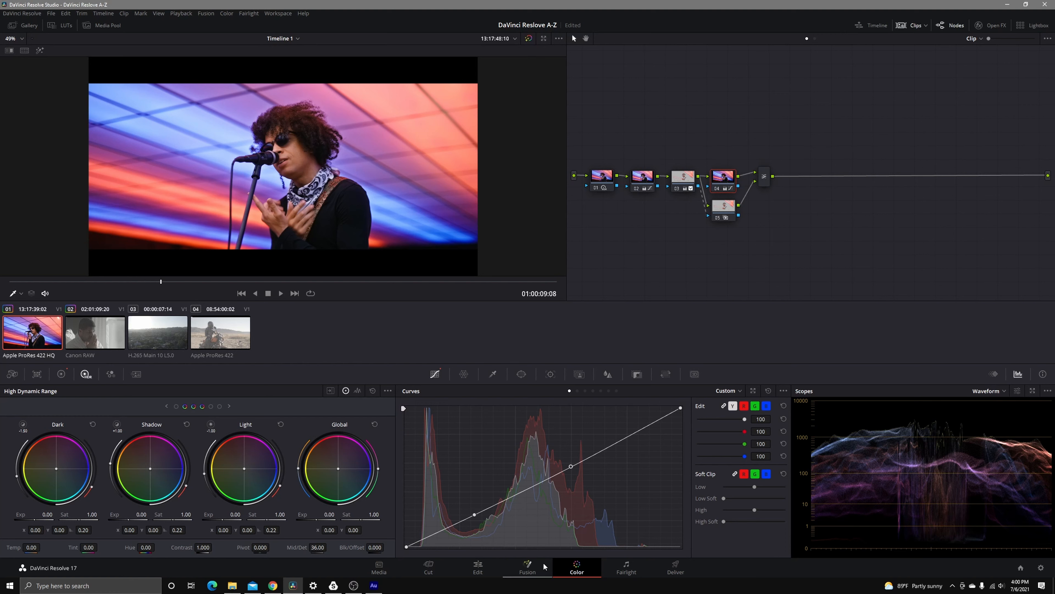
drag(376, 547, 386, 547)
- Add a serial node after the layer mixer and give it two gradient windows
right_click(767, 185)
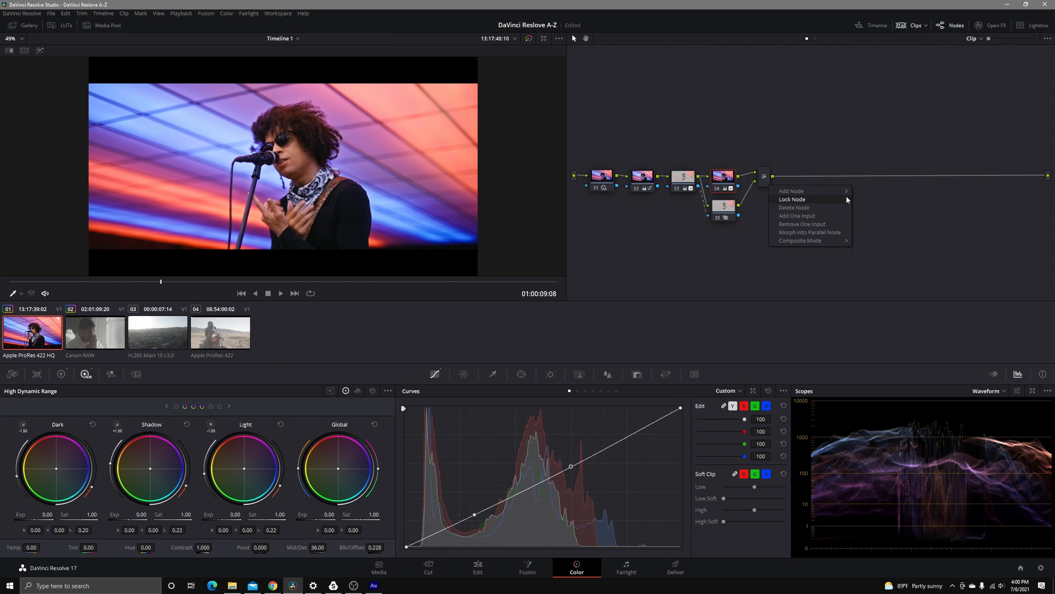
click(868, 195)
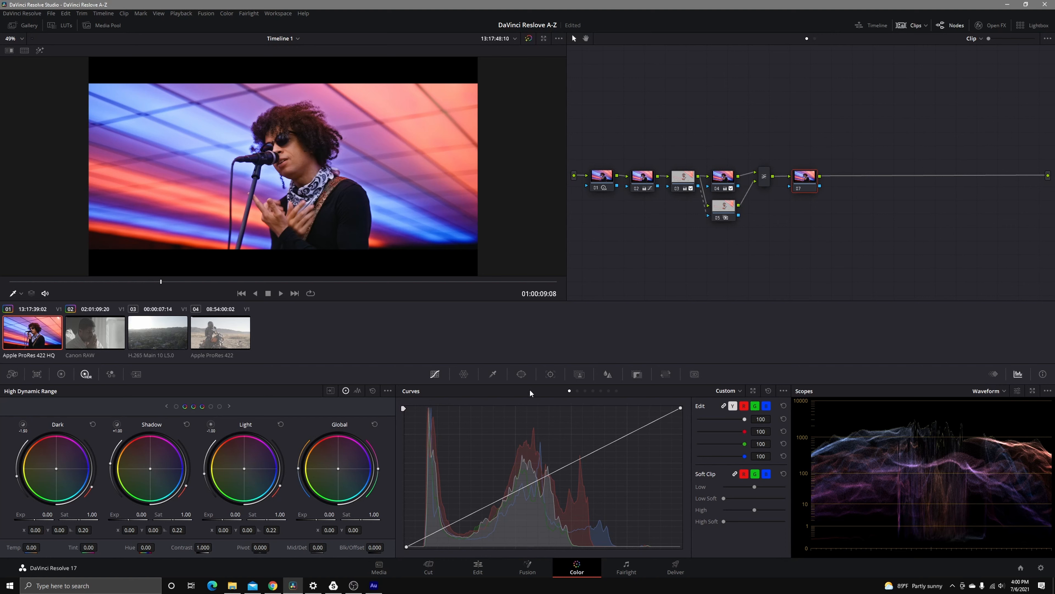
click(522, 374)
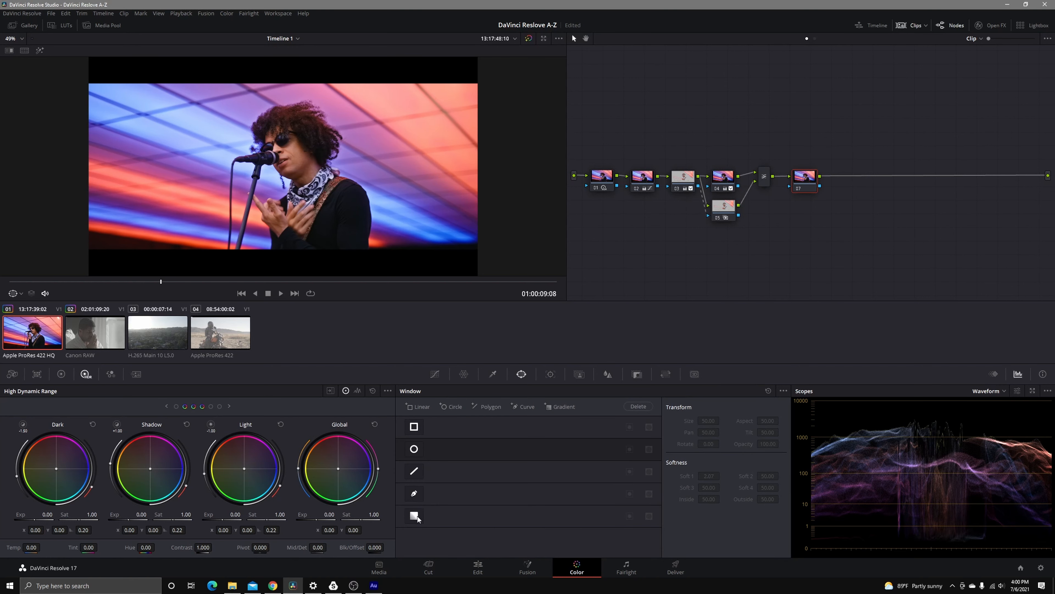
click(415, 515)
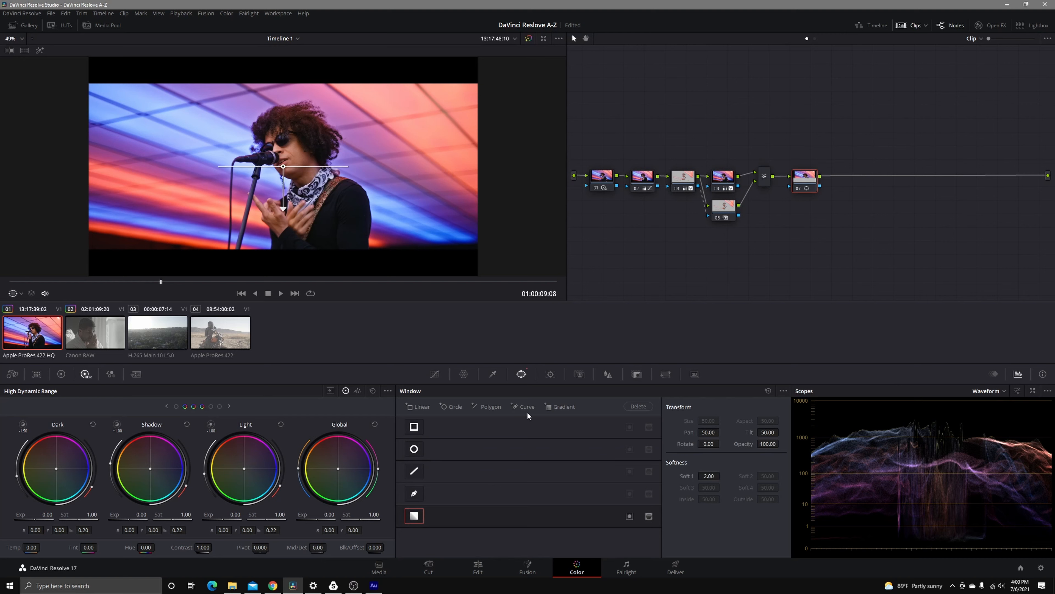
click(559, 407)
- Place the second gradient right of the singer at pan 56.73, tilt 52.37, rotated 33.52 with softness 3.90, and park at 01:00:10:04
drag(283, 166, 395, 127)
drag(176, 281, 216, 284)
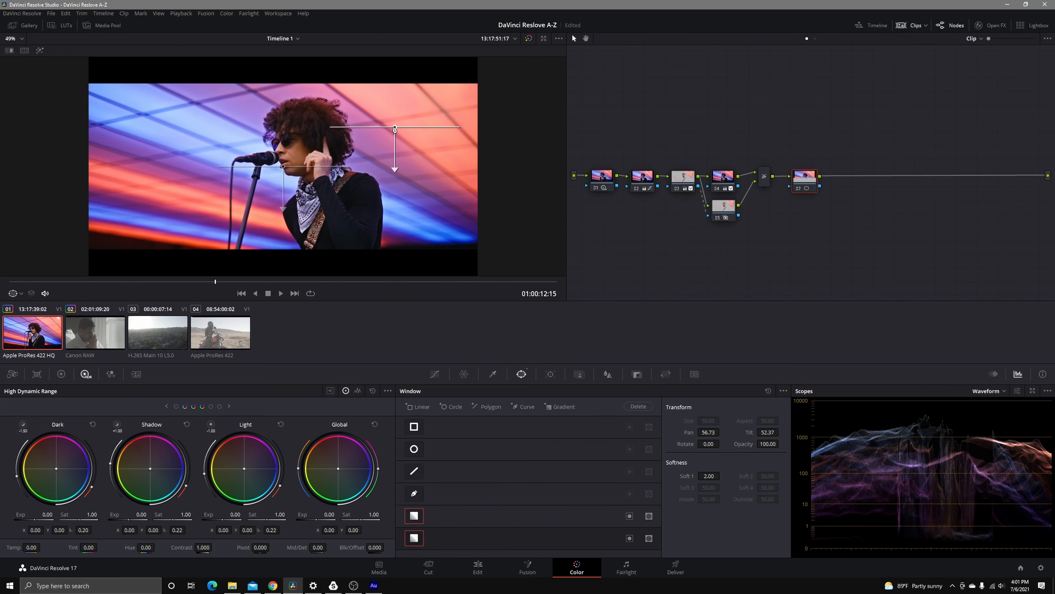
drag(232, 281, 175, 290)
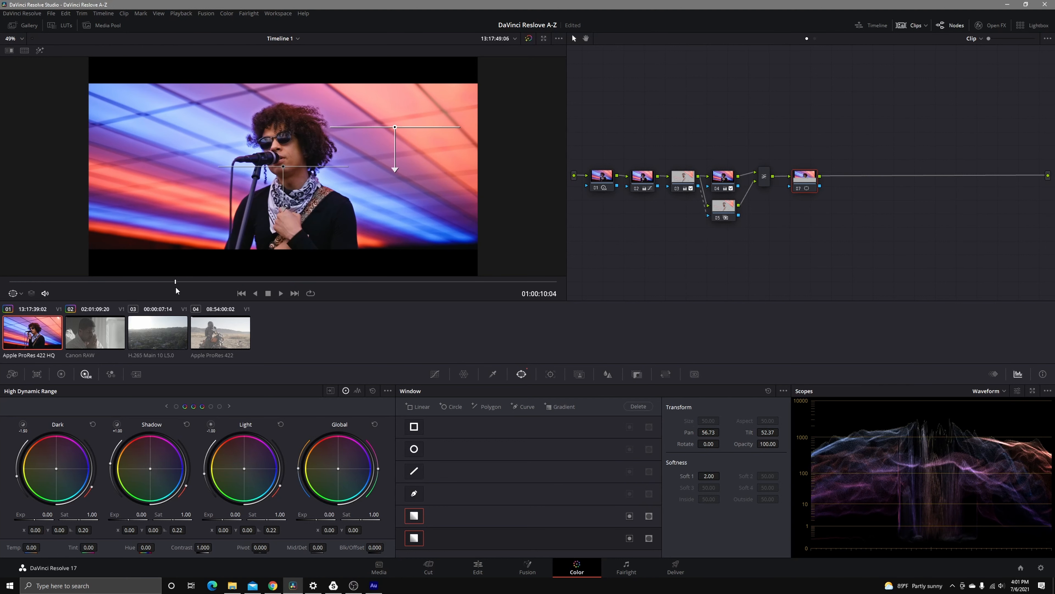
drag(395, 170, 351, 195)
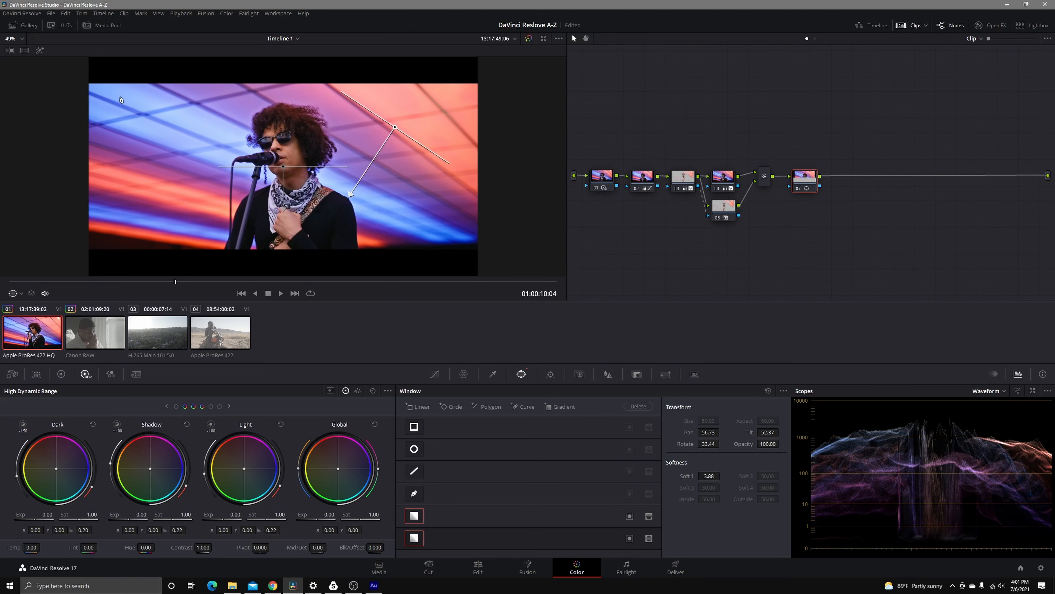
- Highlight the gradients and angle the first one left of the singer at rotation -28.47, softness 2.05, pan 44.61 and tilt 52.10
click(40, 51)
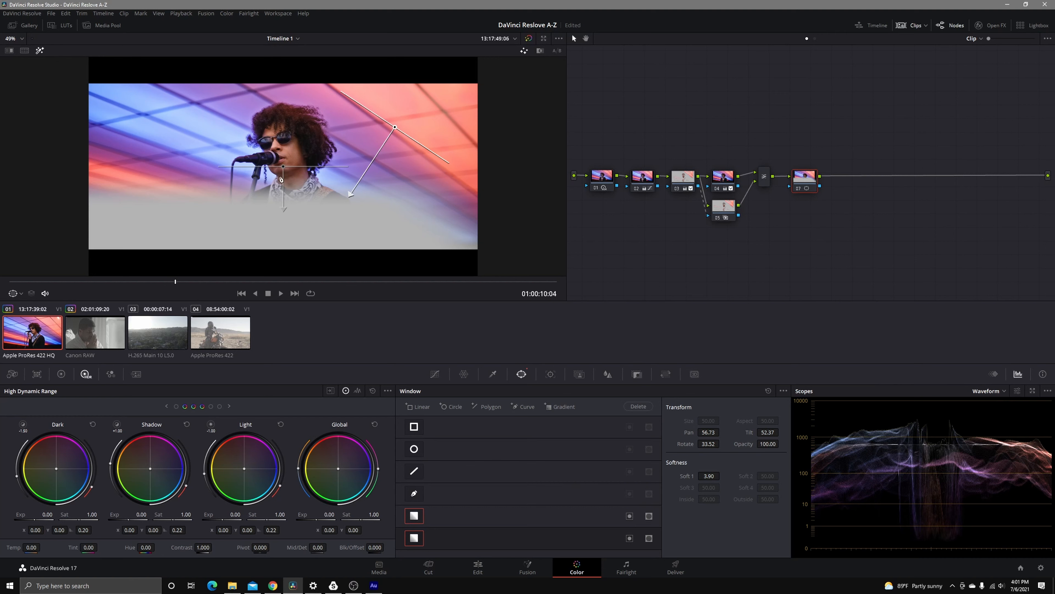
drag(284, 209, 304, 205)
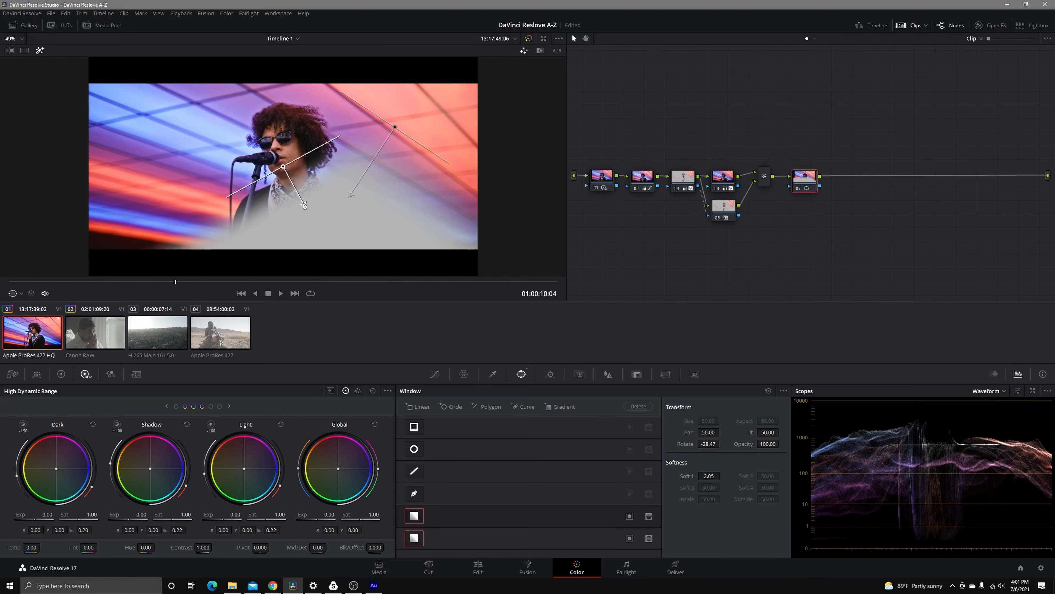
drag(283, 166, 194, 131)
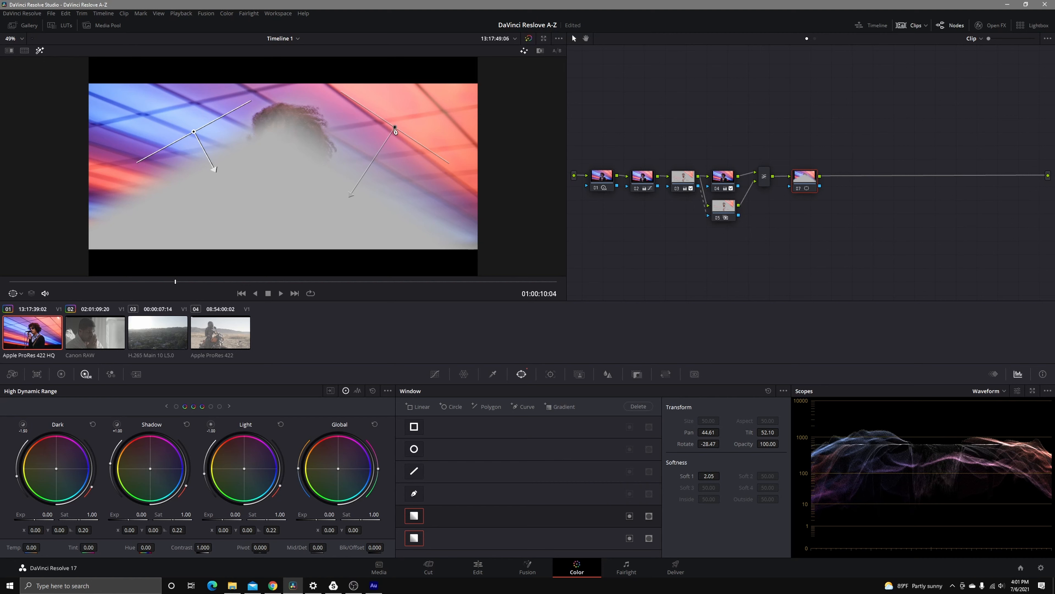
- Refine the gradient right of the singer to rotation 36, softness 3.77, pan 56.46 and tilt 52.22
click(351, 195)
drag(351, 195, 349, 190)
drag(394, 128, 391, 131)
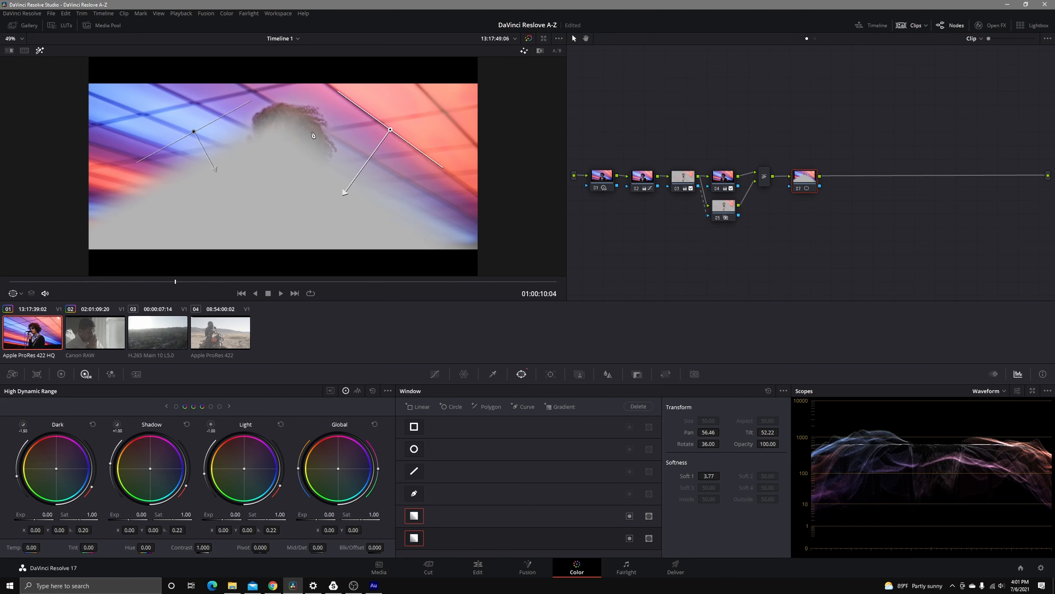
- Nudge the gradient left of the singer to pan 44.59, tilt 52.25, turn off the highlight, and switch the scope to Vectorscope
drag(195, 132, 193, 129)
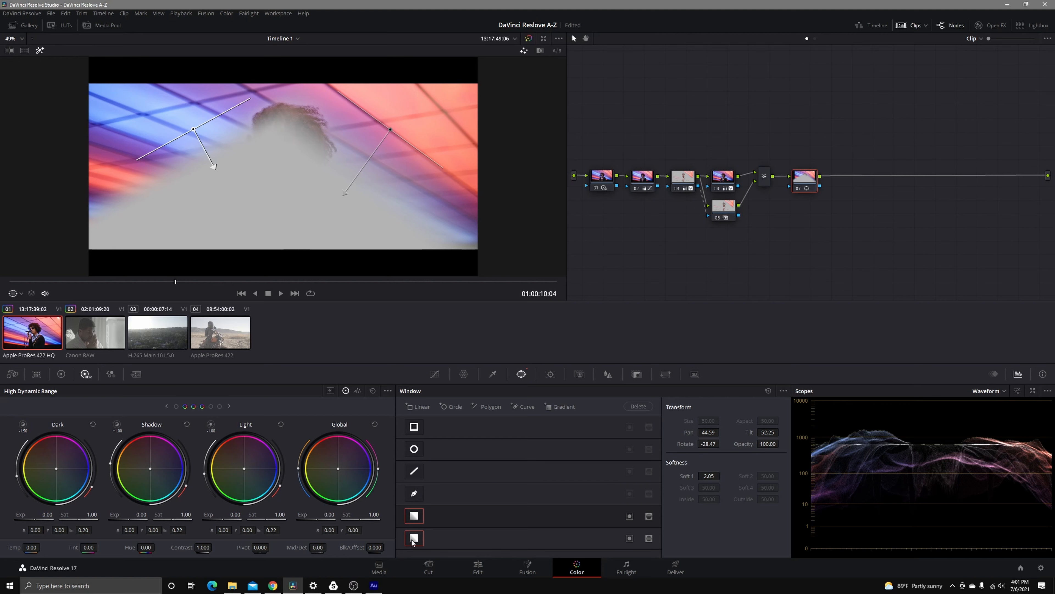
click(39, 53)
click(995, 390)
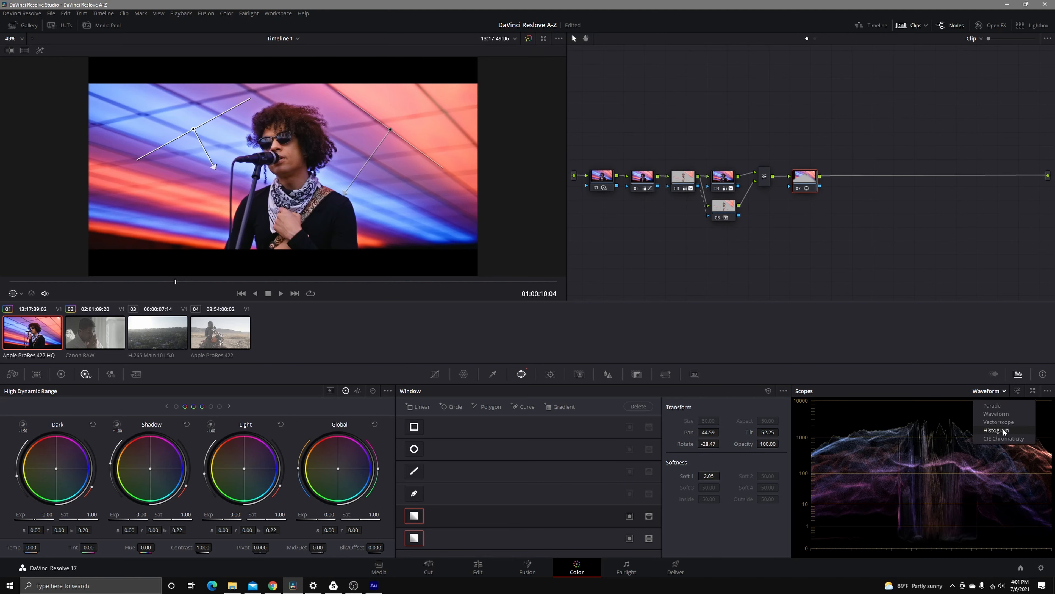
click(992, 434)
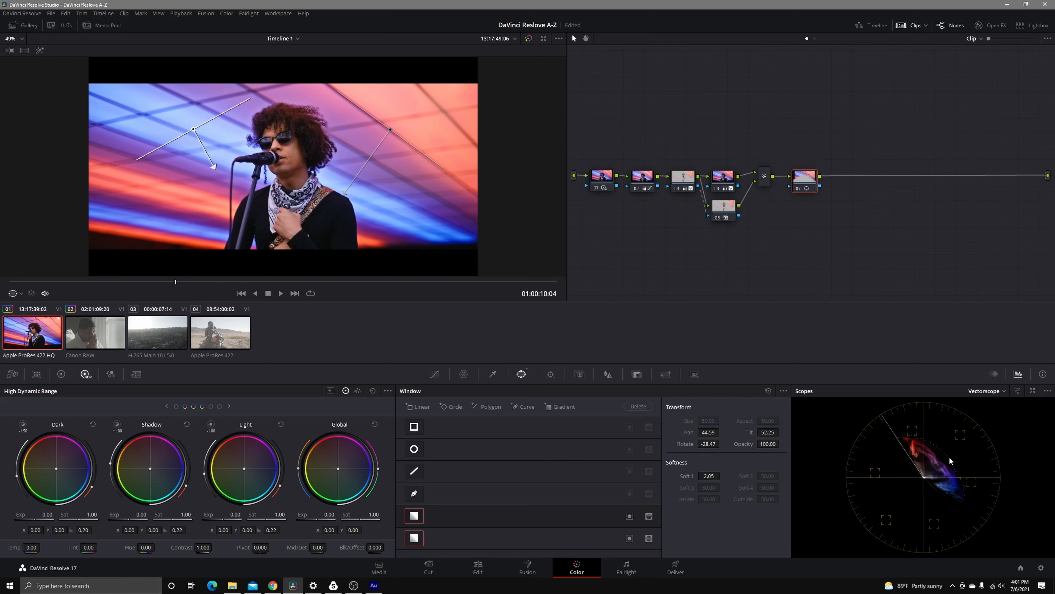
- Shape a gentle S in the gradient node's Custom curve by lowering the shadows and slightly raising the highlights
click(435, 374)
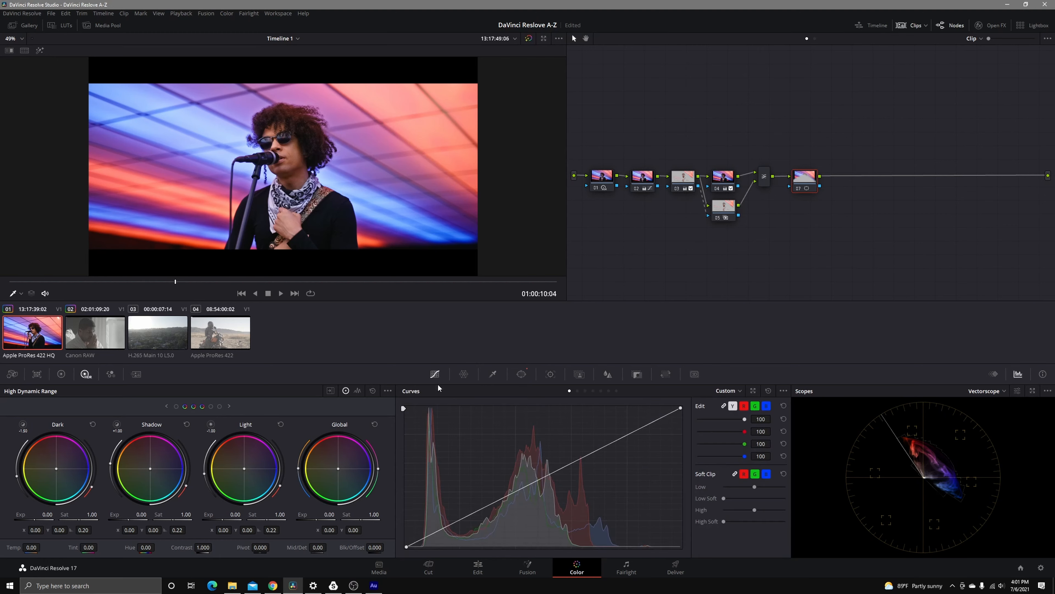
drag(468, 516, 471, 525)
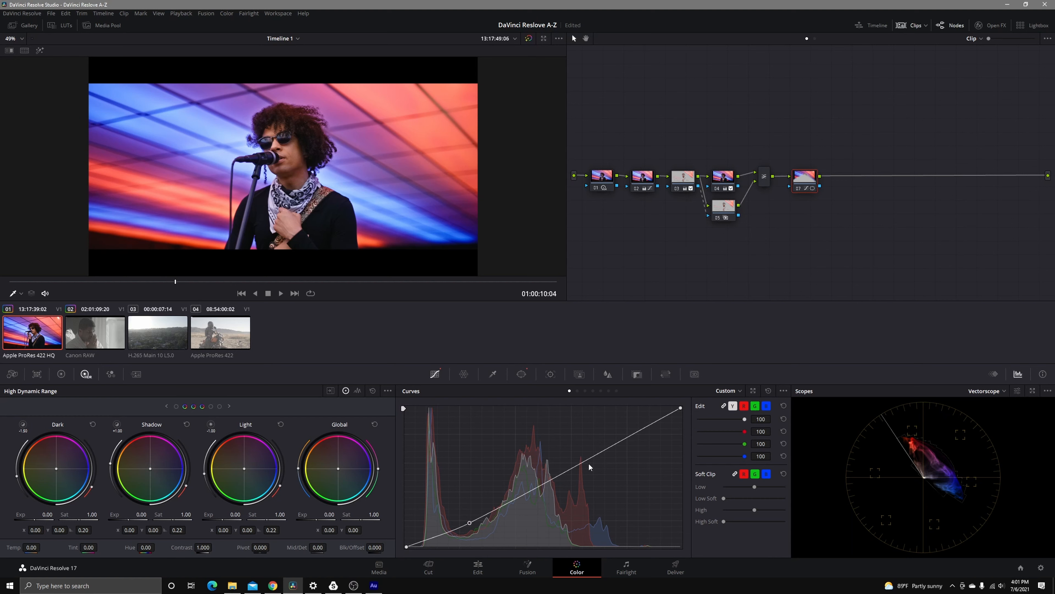
drag(582, 462, 582, 459)
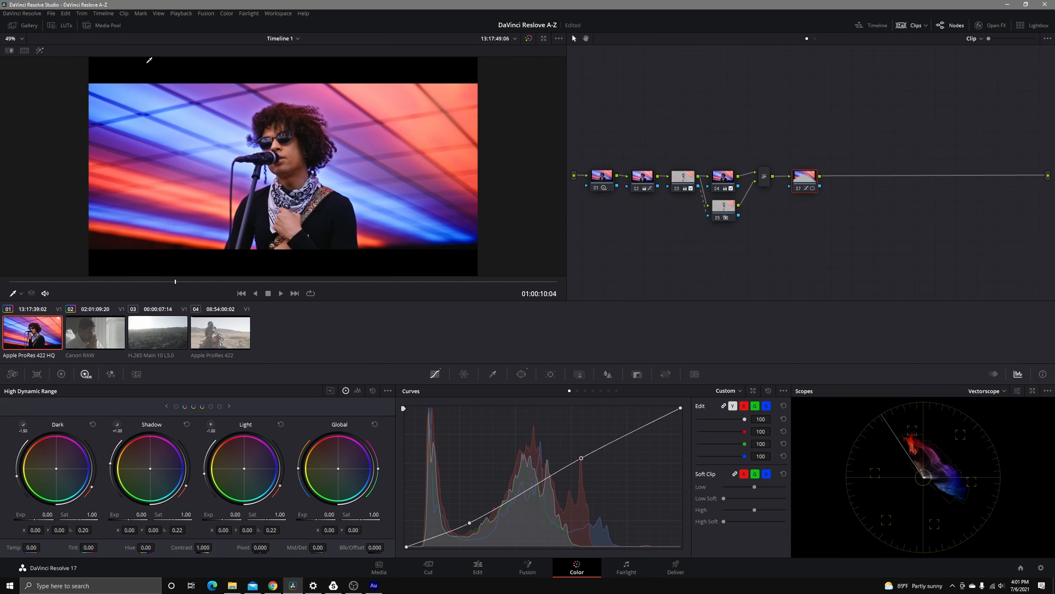
- With the highlight on, set the gradient left of the singer to rotation -59.80, softness 2.87, pan 45.03 and tilt 51.85
click(41, 51)
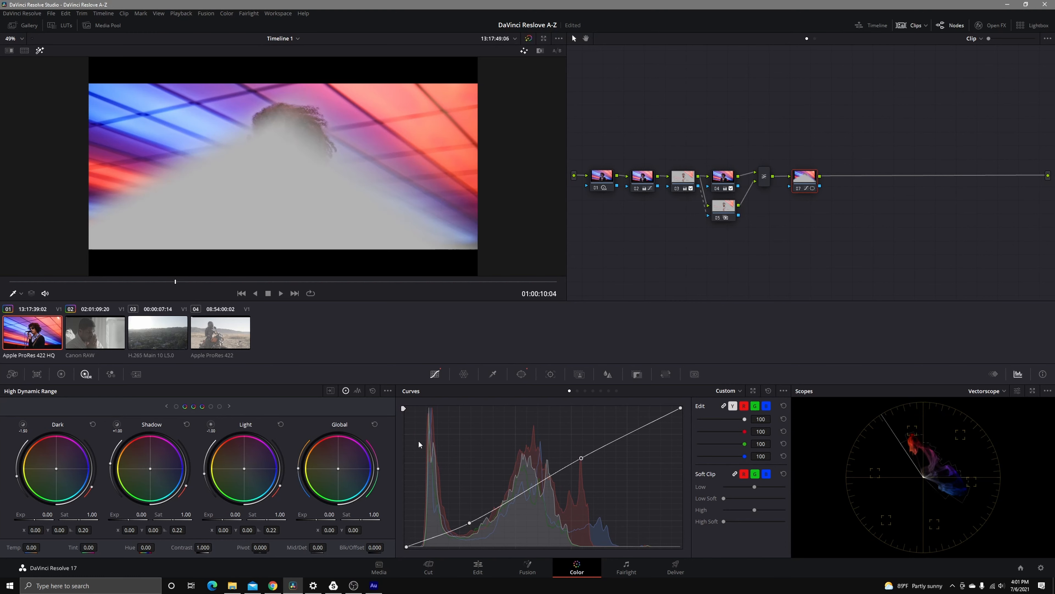
click(520, 376)
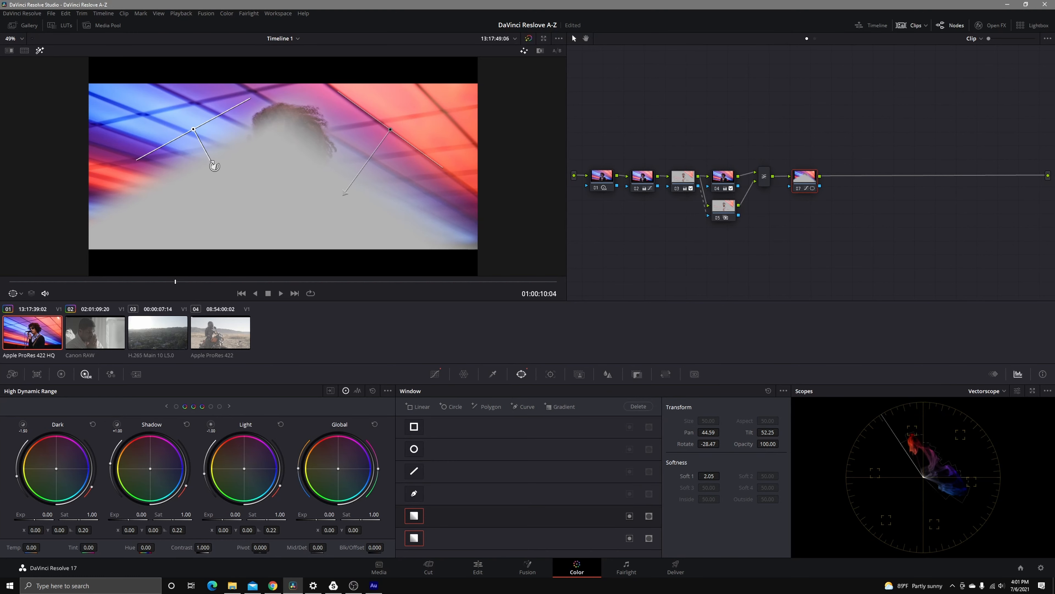
drag(215, 167, 240, 160)
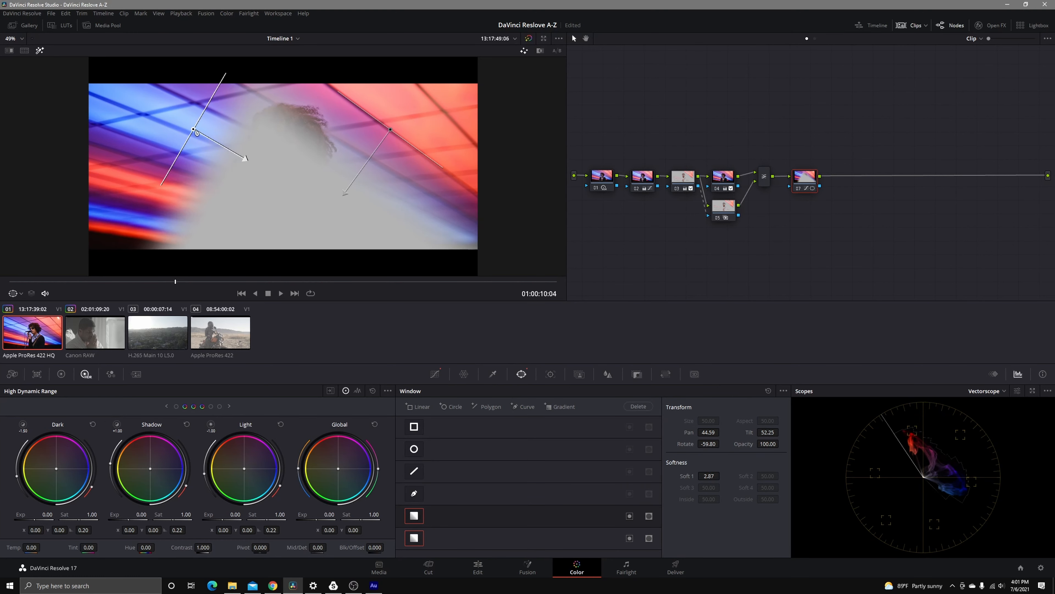
mouse_move(195, 132)
mouse_down()
mouse_move(210, 140)
mouse_move(201, 136)
mouse_up()
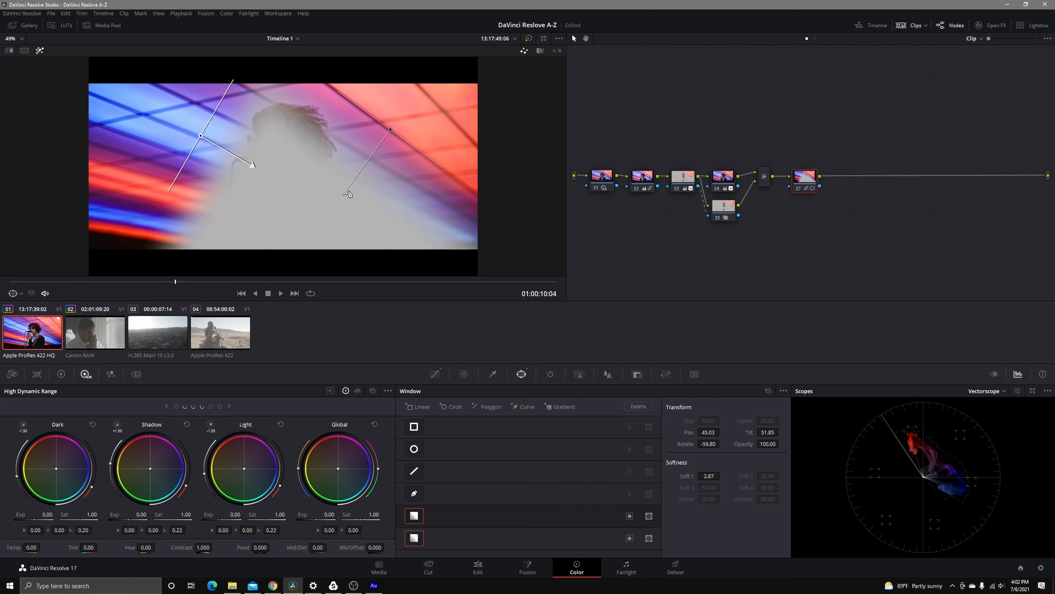
- Set the gradient right of the singer to rotation 58.99, softness 3.99, pan 56.01, tilt 51.55, and compare the node on and off
click(391, 130)
drag(339, 190, 319, 172)
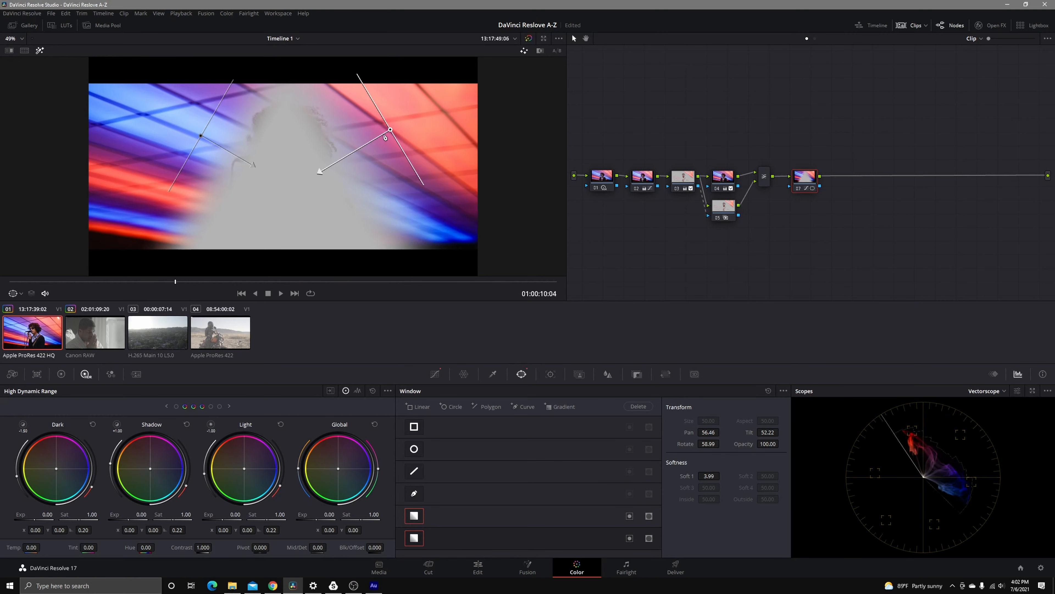
drag(391, 130, 384, 143)
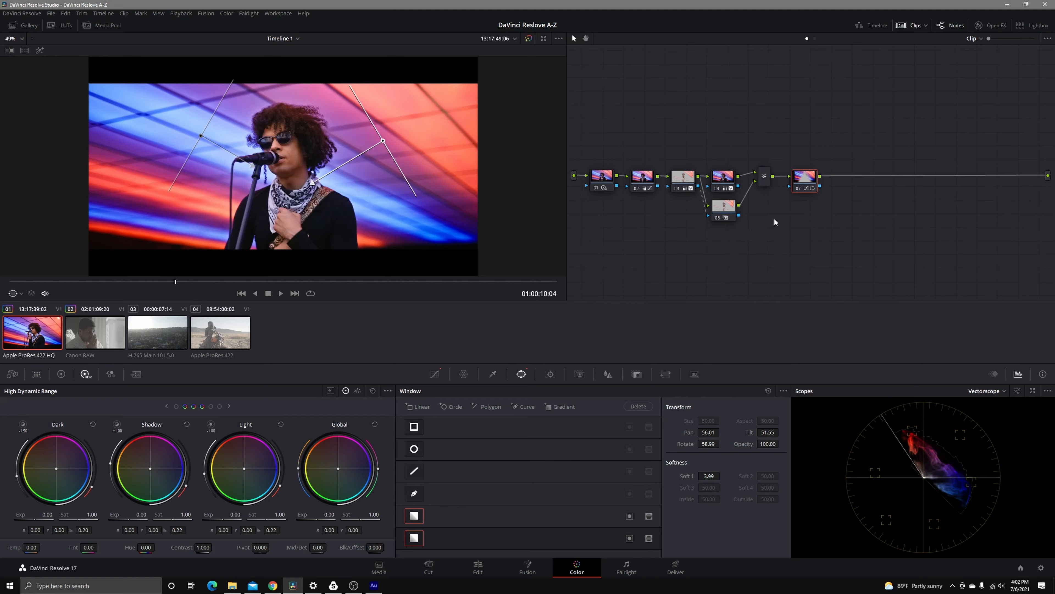
click(797, 188)
click(798, 189)
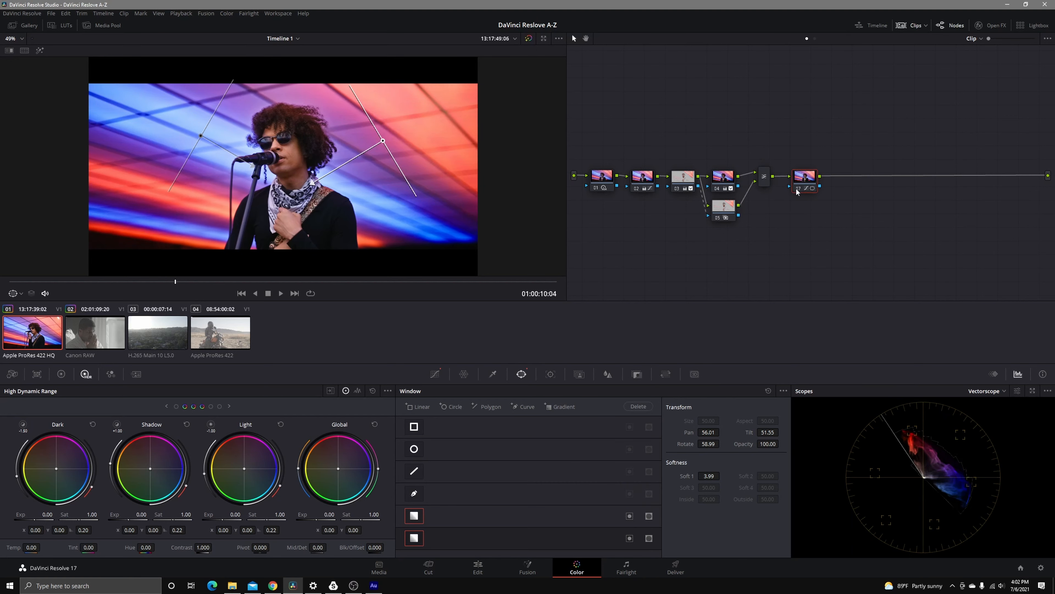
- Adjust the gradient left of the singer to rotation -53.66 and softness 3.06, and raise the node's Mid/Detail to 43.00
drag(252, 166, 253, 174)
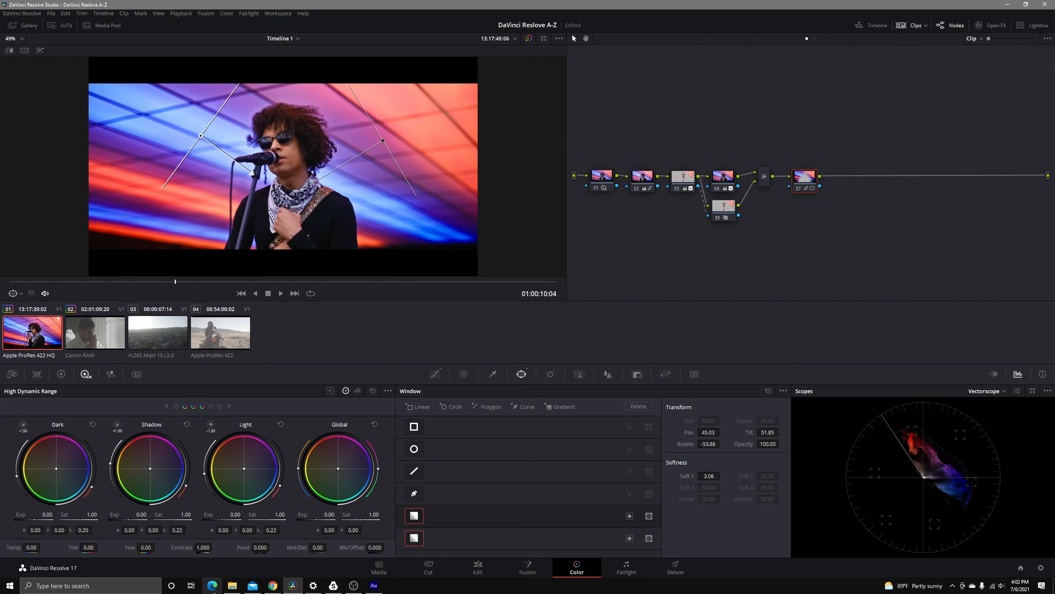
drag(319, 548, 338, 548)
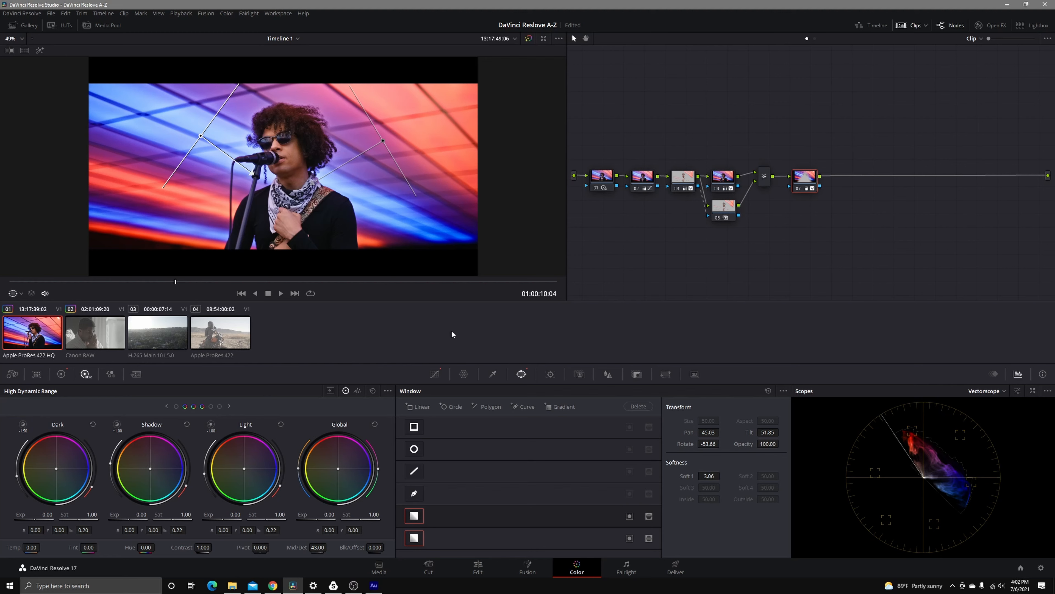
- Shift the background blues toward cyan with a Hue Vs Hue point at input hue 137.70 and hue rotate 33.93, checking with the highlight
click(436, 374)
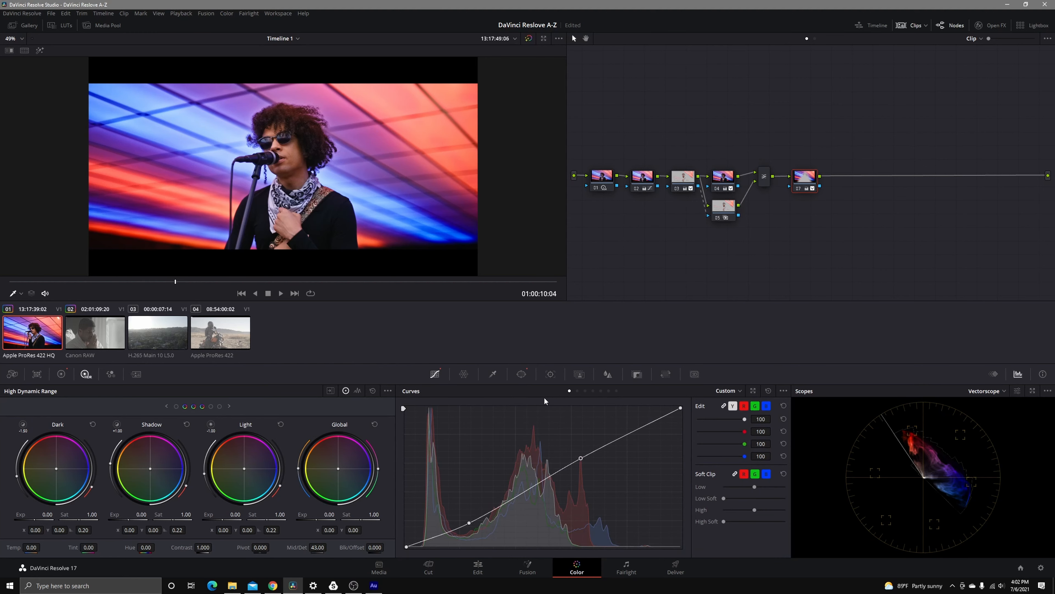
click(578, 390)
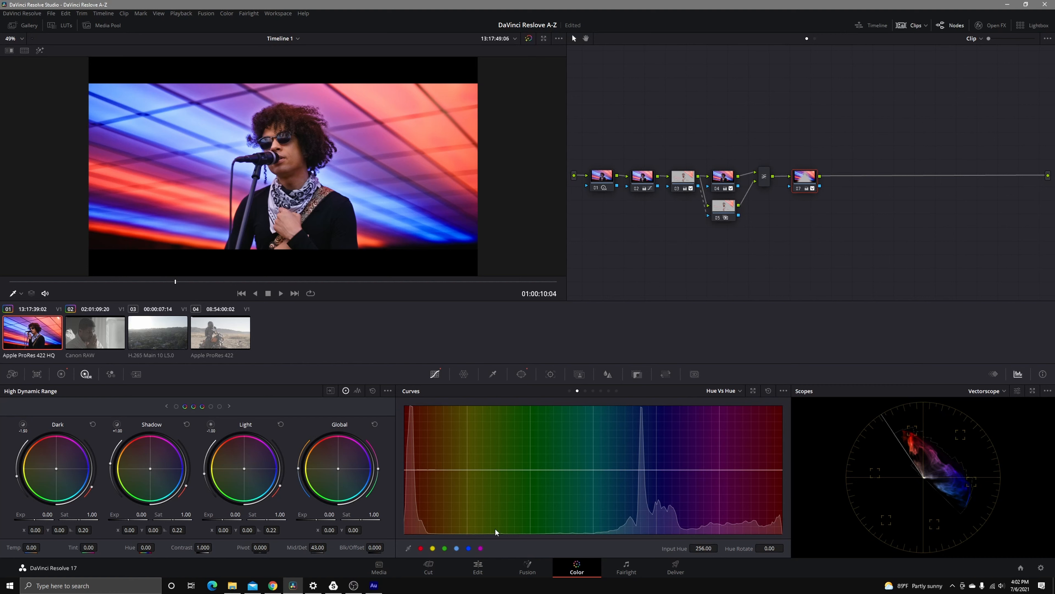
click(468, 548)
drag(656, 469, 657, 462)
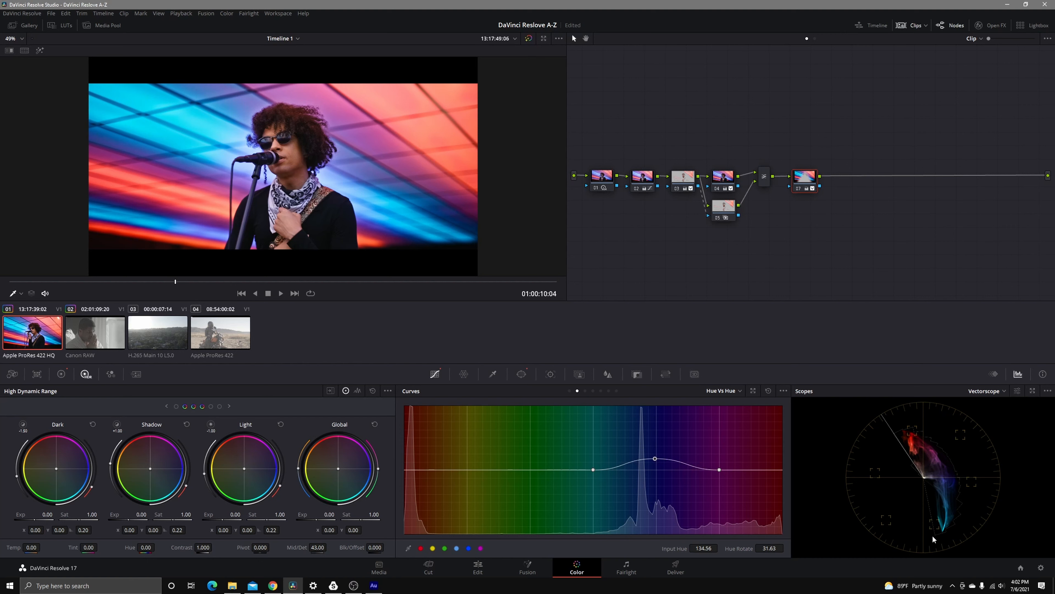
mouse_move(649, 463)
mouse_down()
mouse_move(656, 422)
mouse_move(658, 458)
mouse_up()
click(41, 51)
click(40, 51)
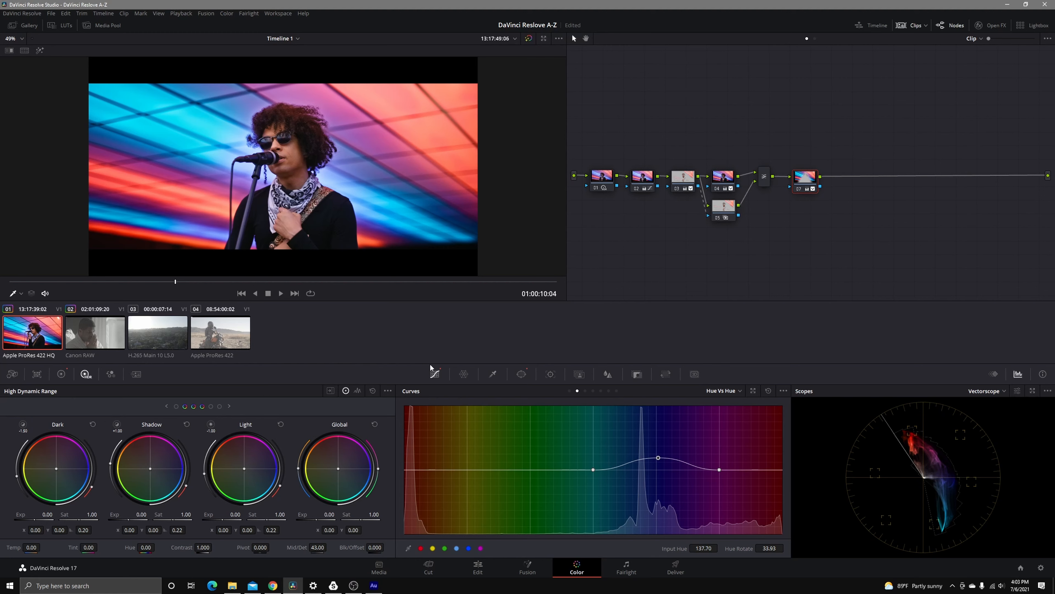
- Soften both gradients: left of the singer to 4.15 at rotation -55.38, right of the singer to 4.89 at rotation 57.24
click(521, 375)
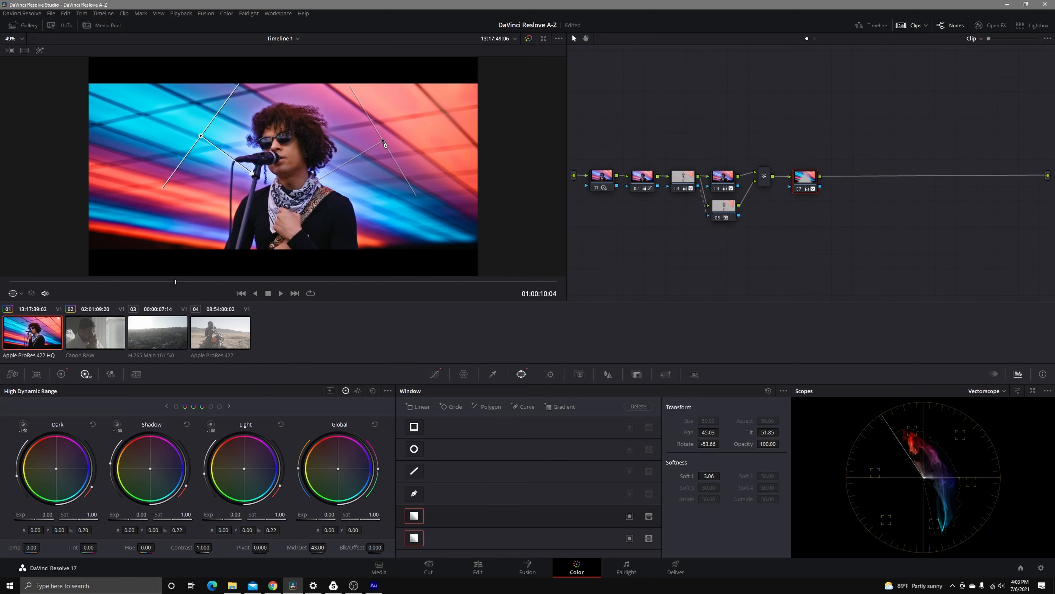
drag(252, 173, 272, 184)
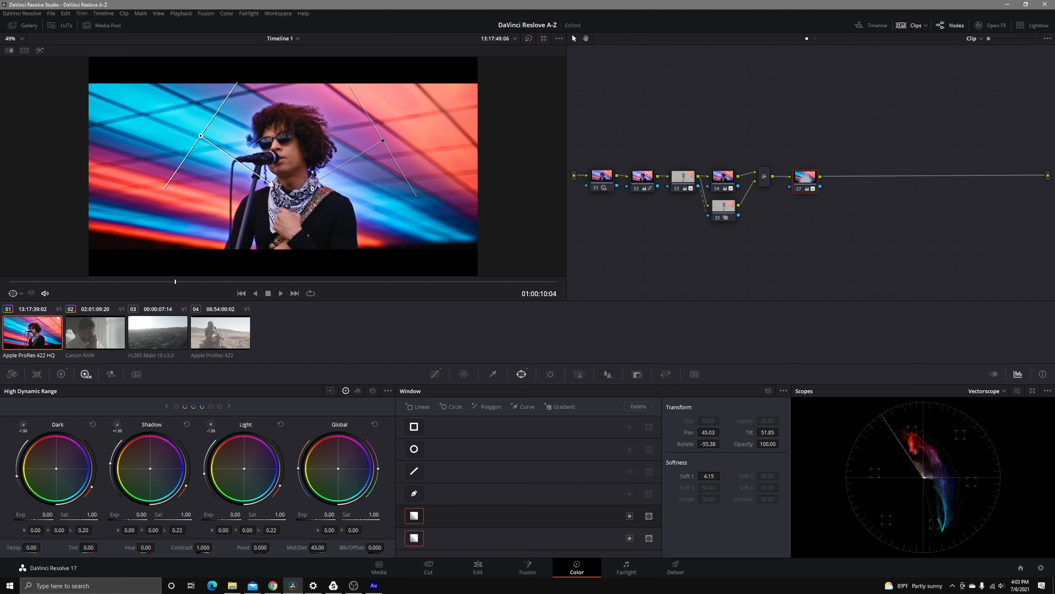
click(384, 141)
drag(312, 183, 298, 194)
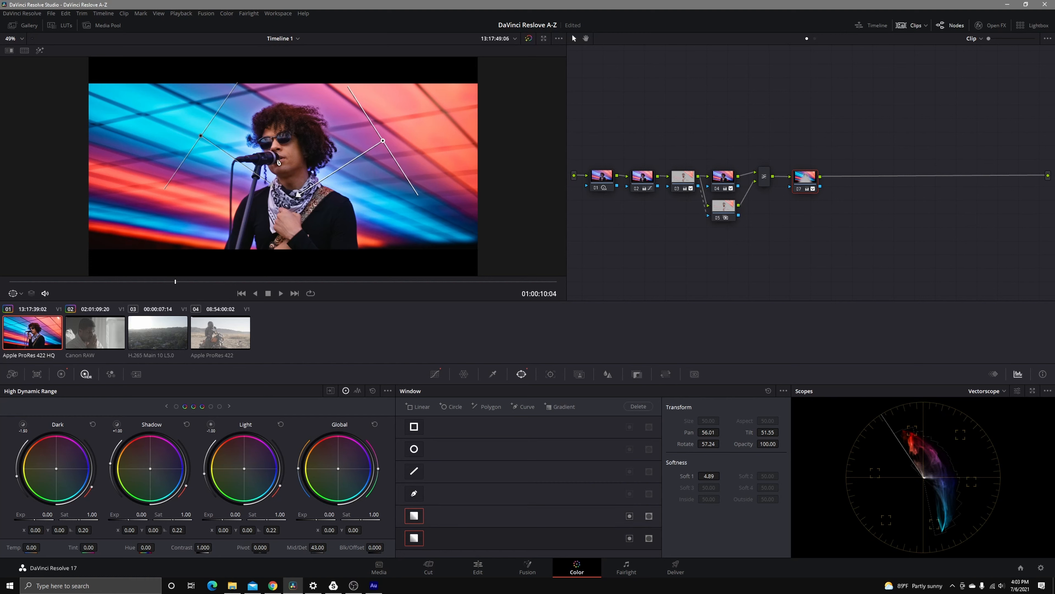
- Bring both gradients closer to the singer, the left one at pan 45.53, tilt 51.68 and the right one at pan 54.92, tilt 50.88
click(201, 137)
drag(203, 144, 210, 142)
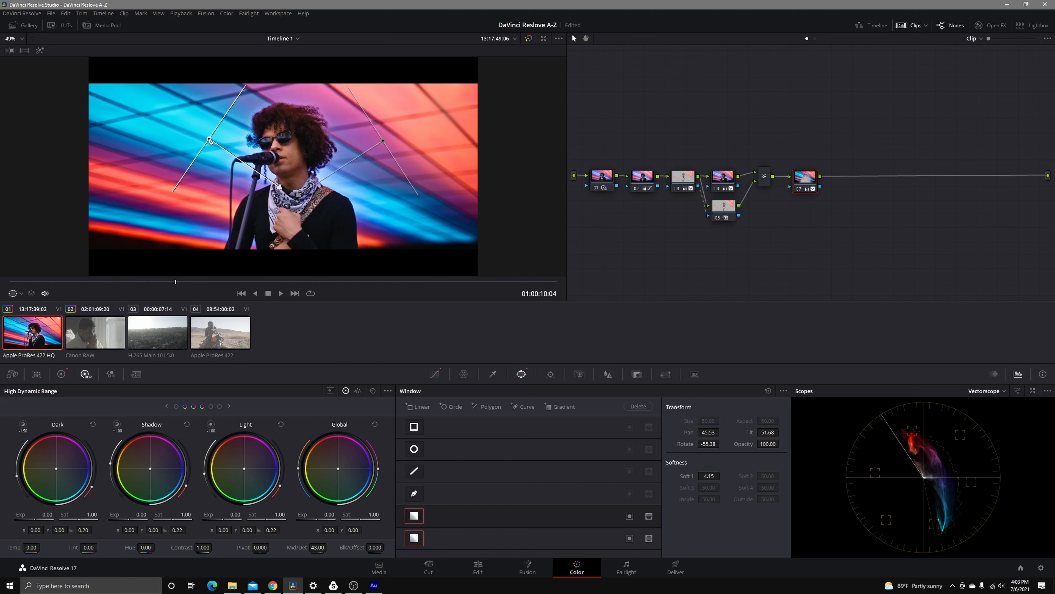
mouse_move(382, 143)
mouse_down()
mouse_move(336, 174)
mouse_move(365, 154)
mouse_up()
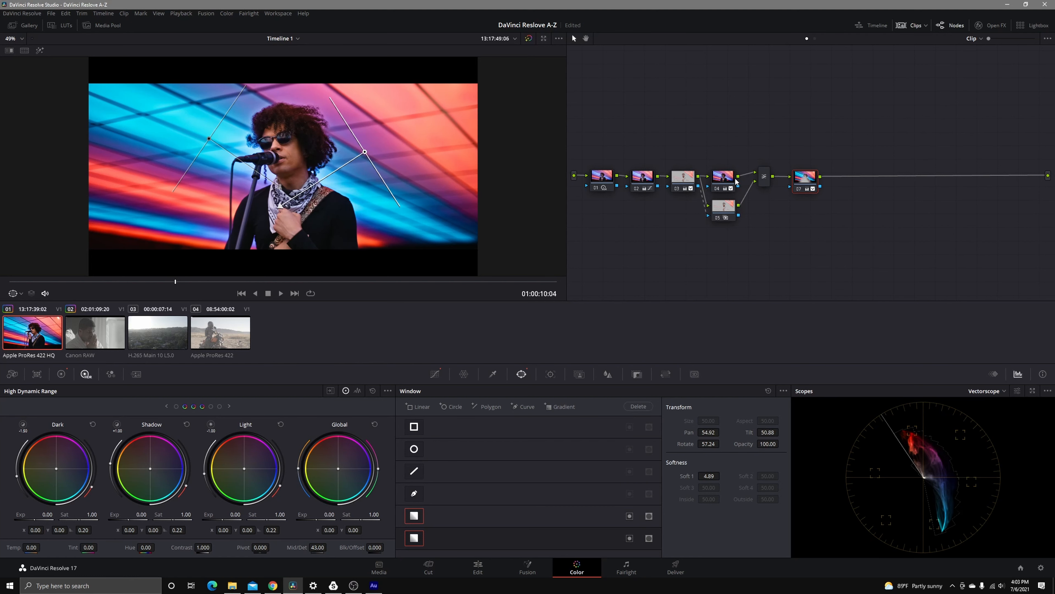
- On the gradient node's Hue Vs Sat curve, lower red saturation to 0.95 and blue saturation to 0.80 at input hue 129.86
click(725, 182)
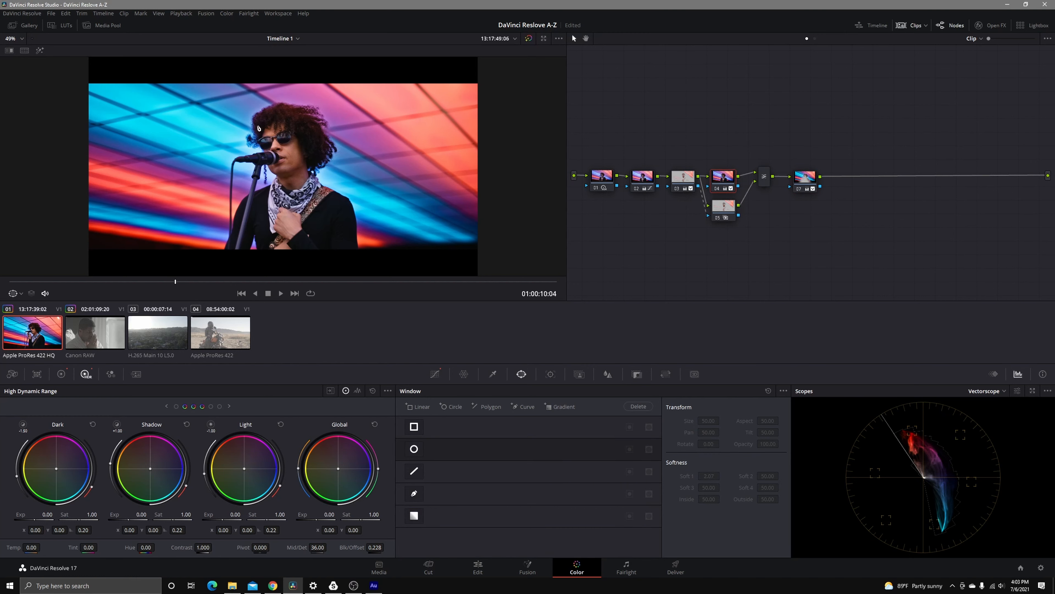
click(809, 186)
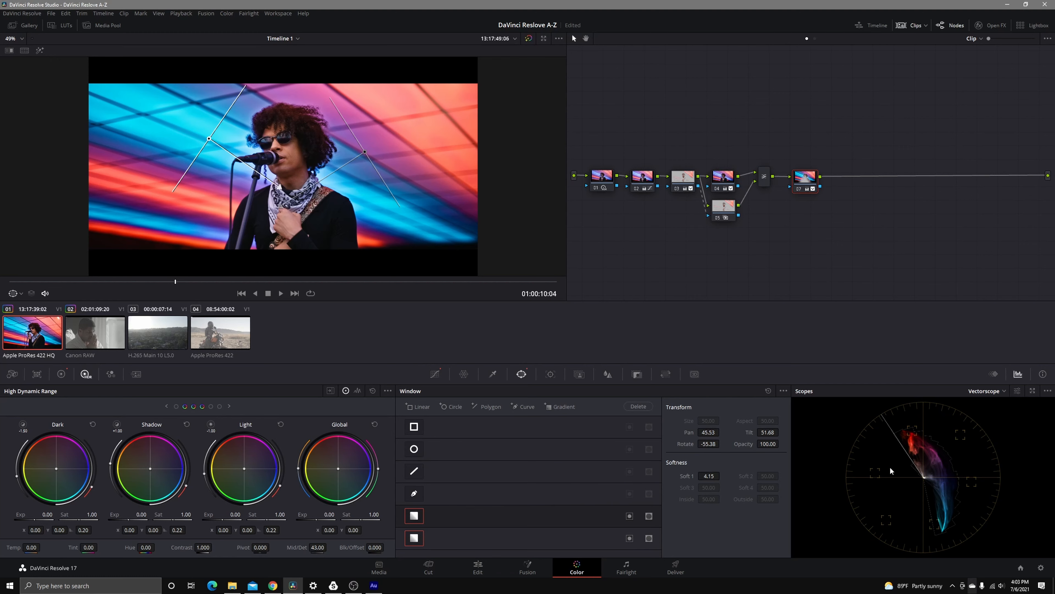
click(434, 374)
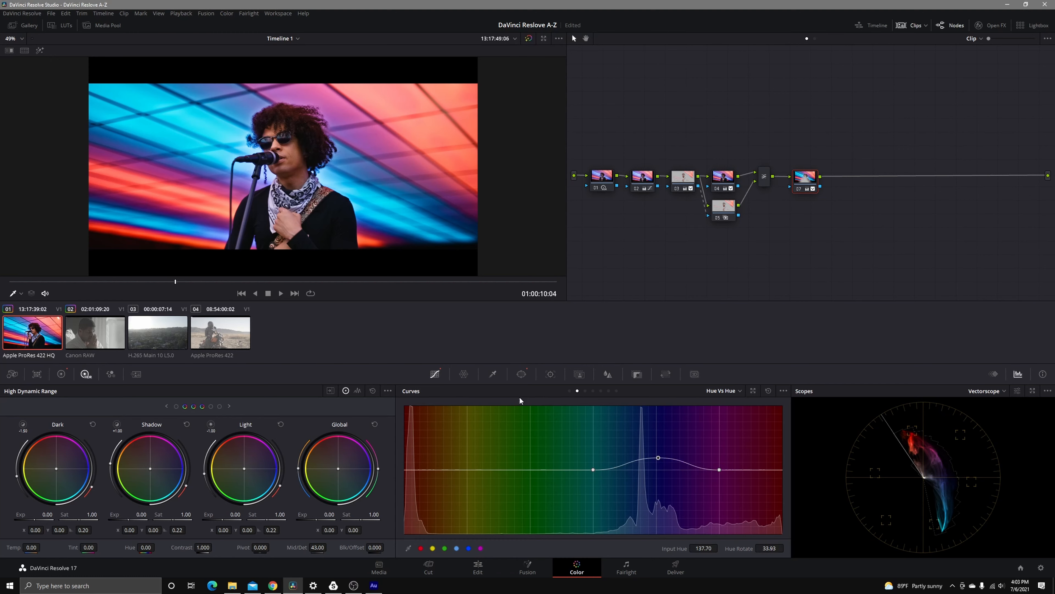
click(602, 392)
click(594, 392)
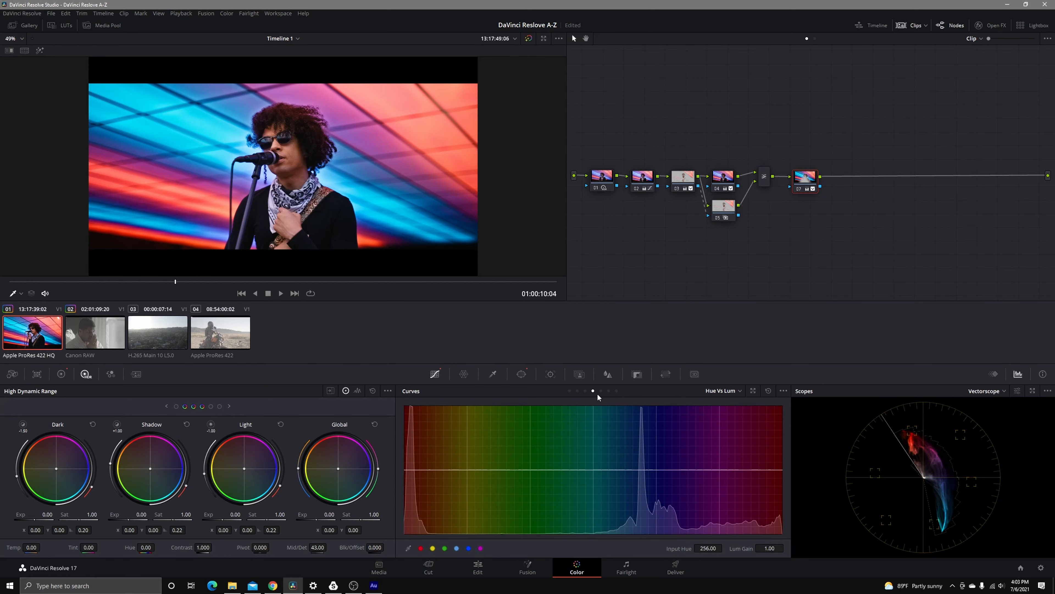
click(585, 391)
drag(404, 469, 416, 482)
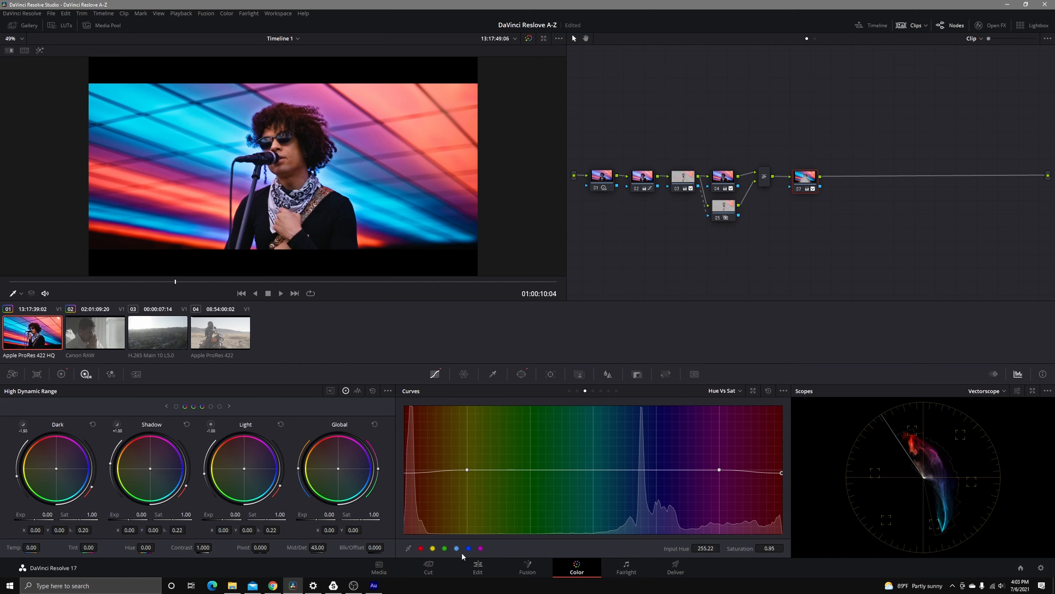
click(469, 549)
drag(656, 470, 650, 484)
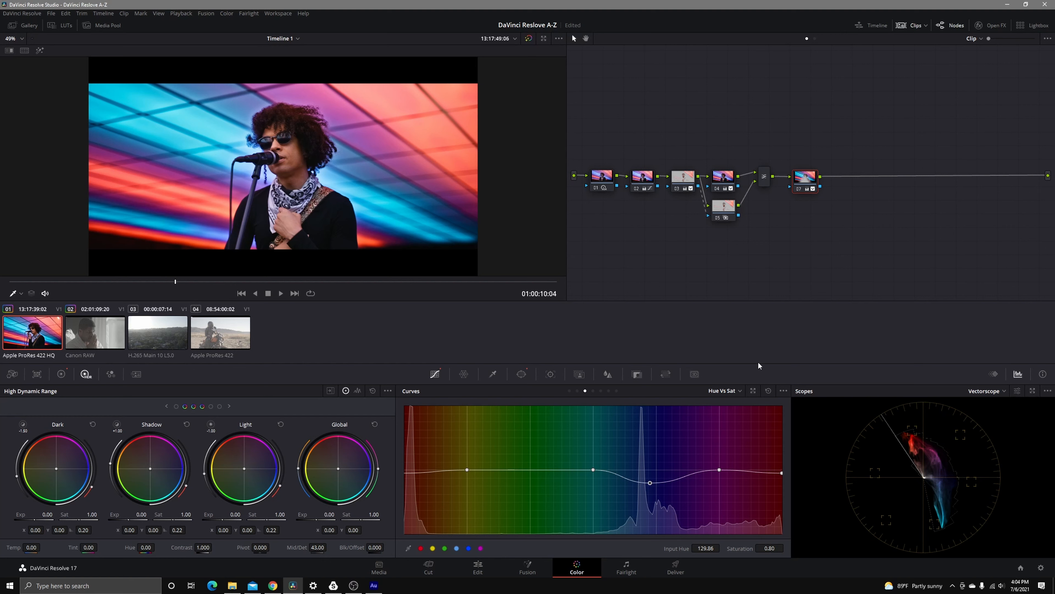
- Compare the image with and without the gradient node, and with the whole grade bypassed and restored
click(799, 191)
click(799, 191)
click(528, 39)
click(529, 39)
- Park at 01:00:07:03 and compare that frame with the gradient node disabled and enabled
click(172, 286)
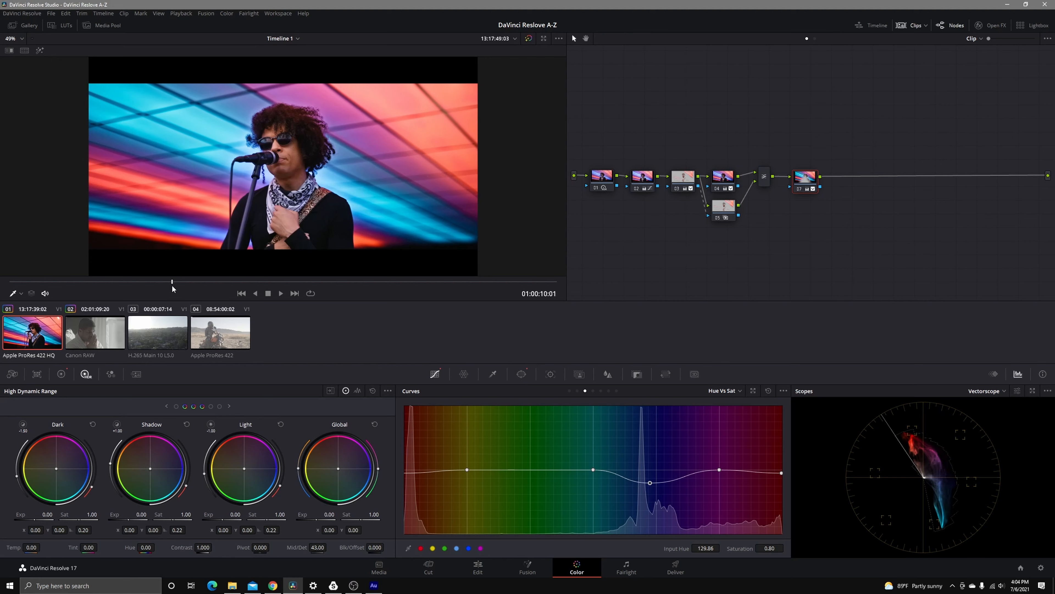
drag(172, 287, 127, 294)
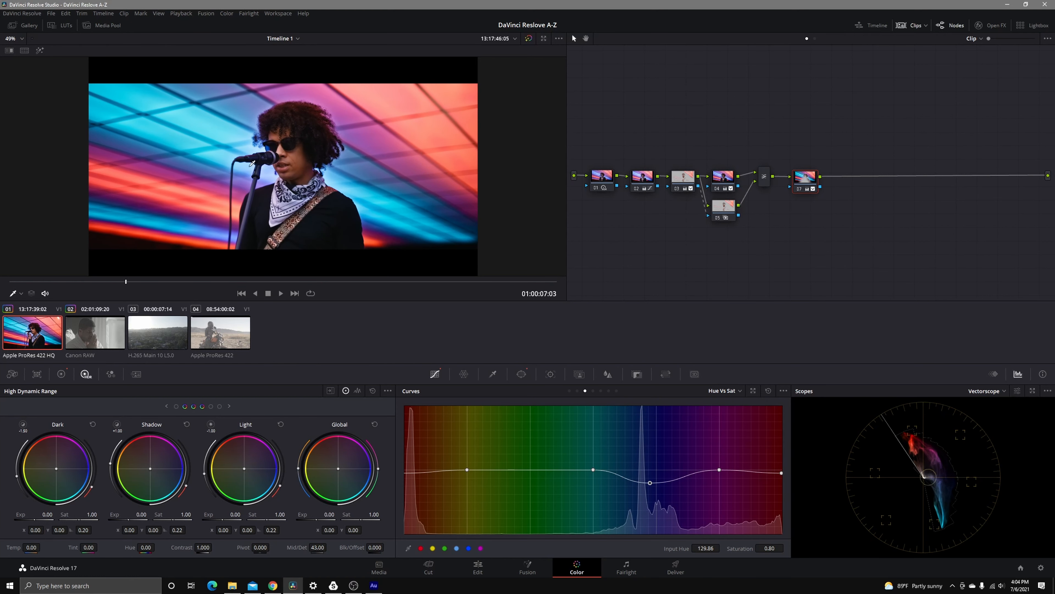
click(733, 183)
click(804, 180)
click(798, 189)
click(798, 189)
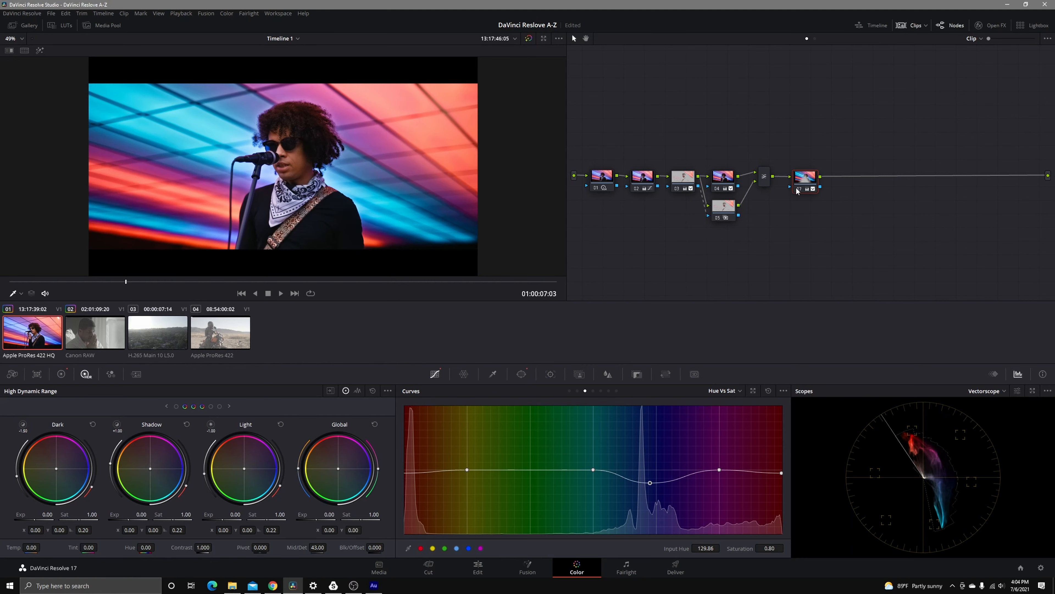
click(798, 189)
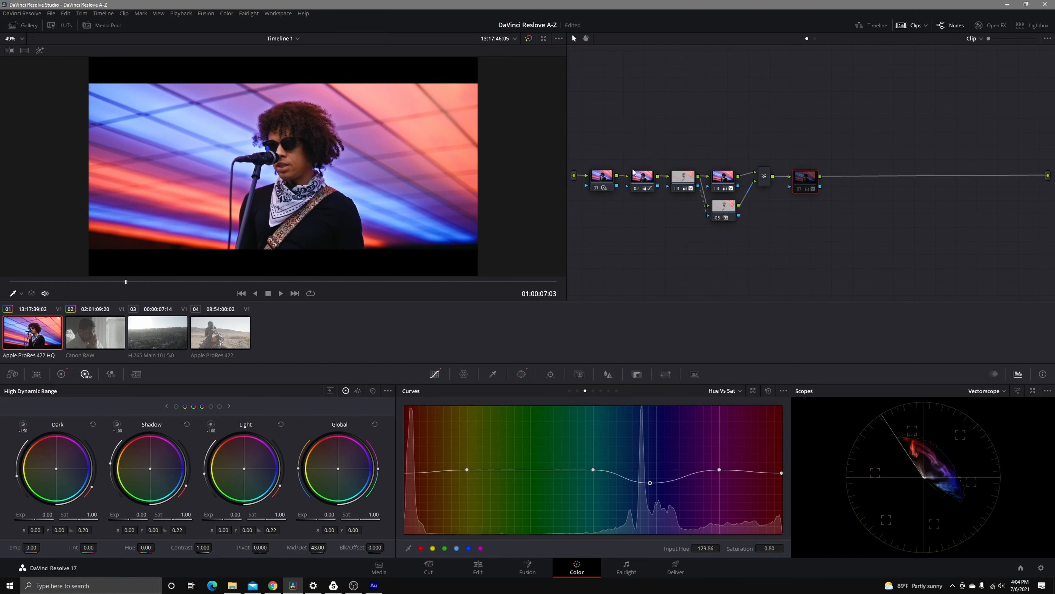
click(798, 189)
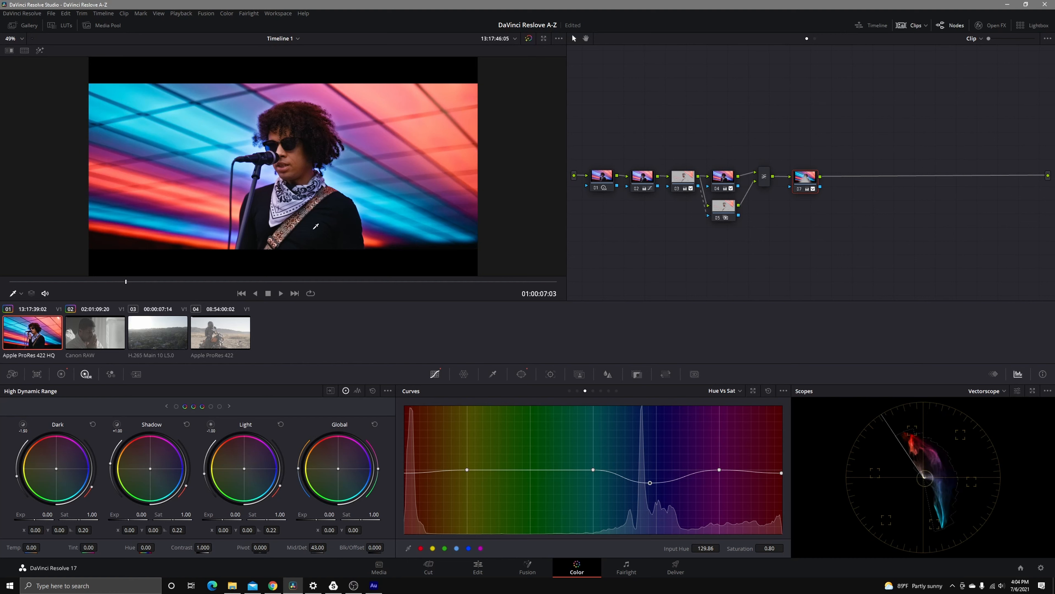
- Park at 01:00:12:10 and add a serial node after the gradient node
click(293, 282)
drag(293, 282, 212, 282)
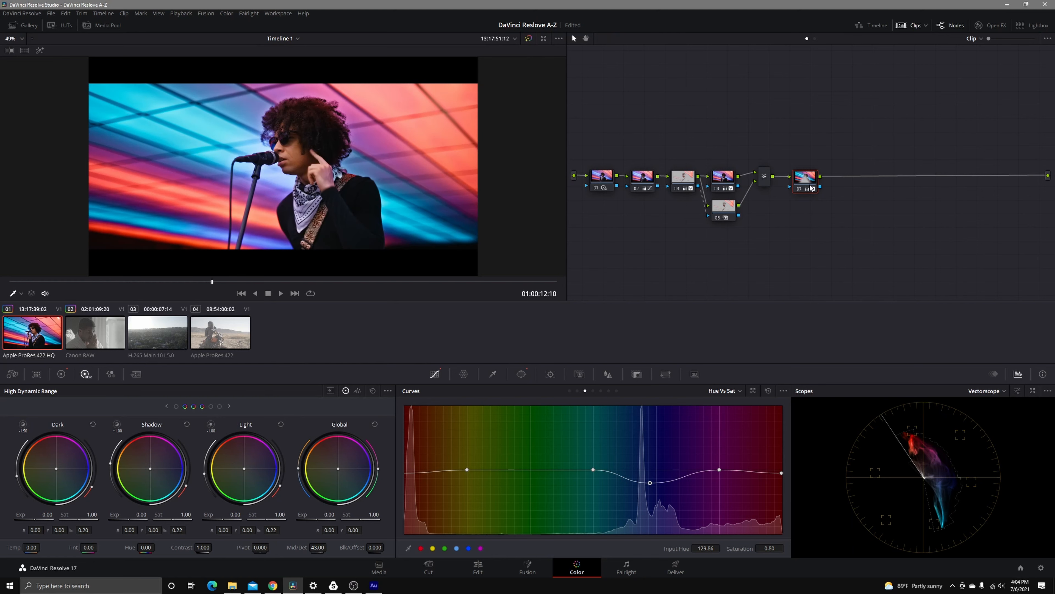
right_click(806, 174)
mouse_move(852, 234)
click(910, 235)
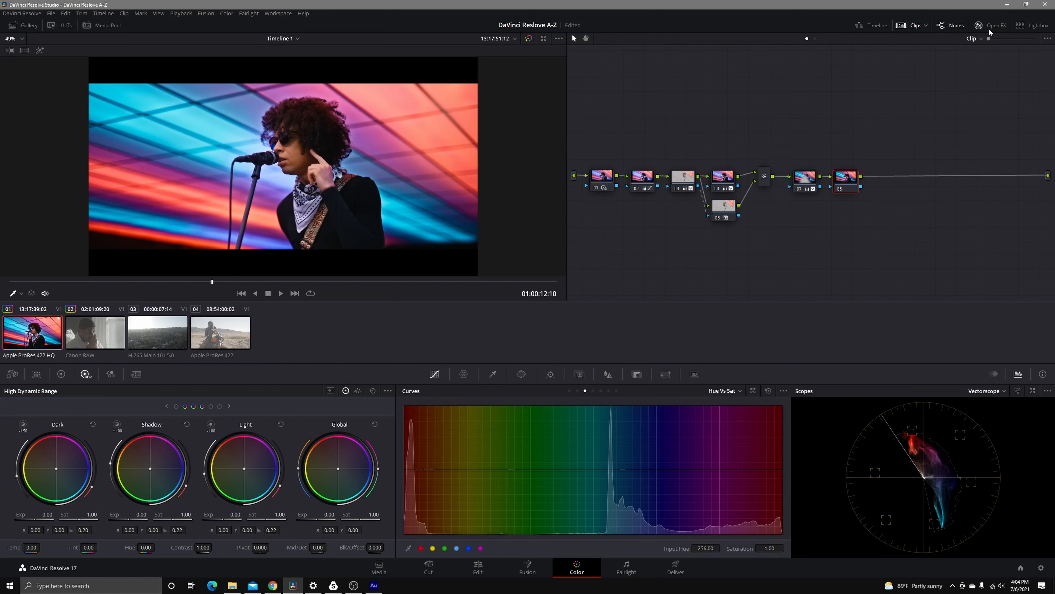
- Apply the FilmConvert Nitrate 3.01 film emulation effect to the new last node
click(979, 25)
scroll(977, 191, down, 6)
scroll(976, 192, down, 10)
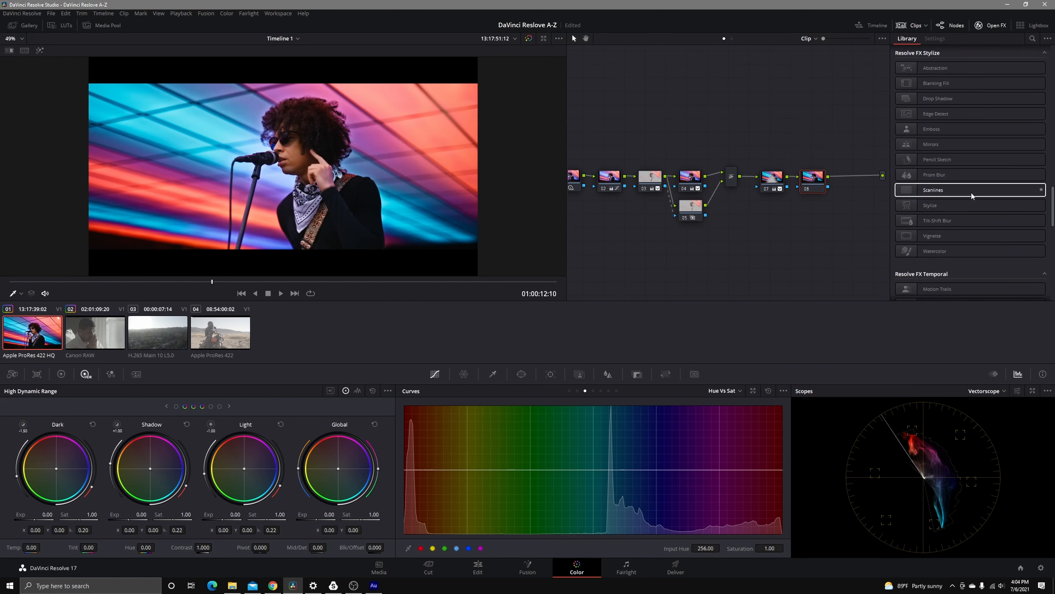
click(962, 284)
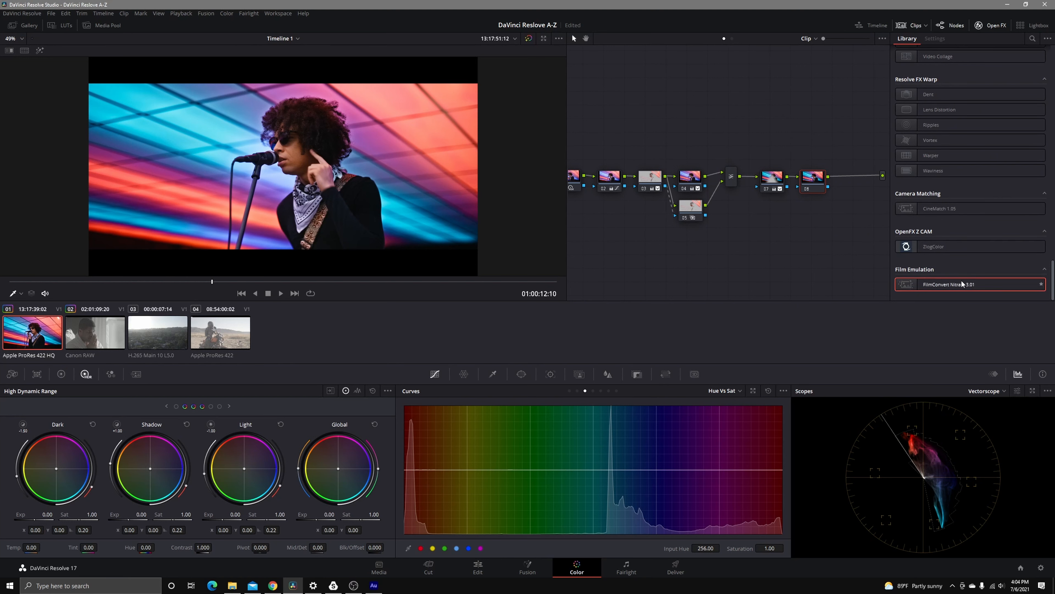
drag(962, 284, 820, 182)
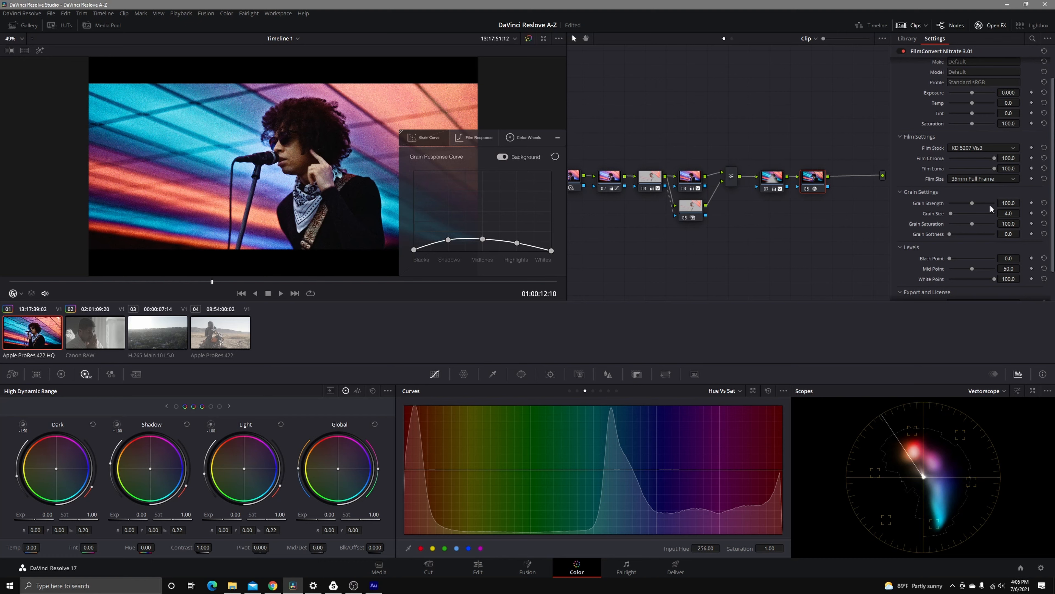
- Set FilmConvert's grain strength to 0.0 and film luma to 47.7, with the scope showing the Waveform
drag(972, 203, 950, 204)
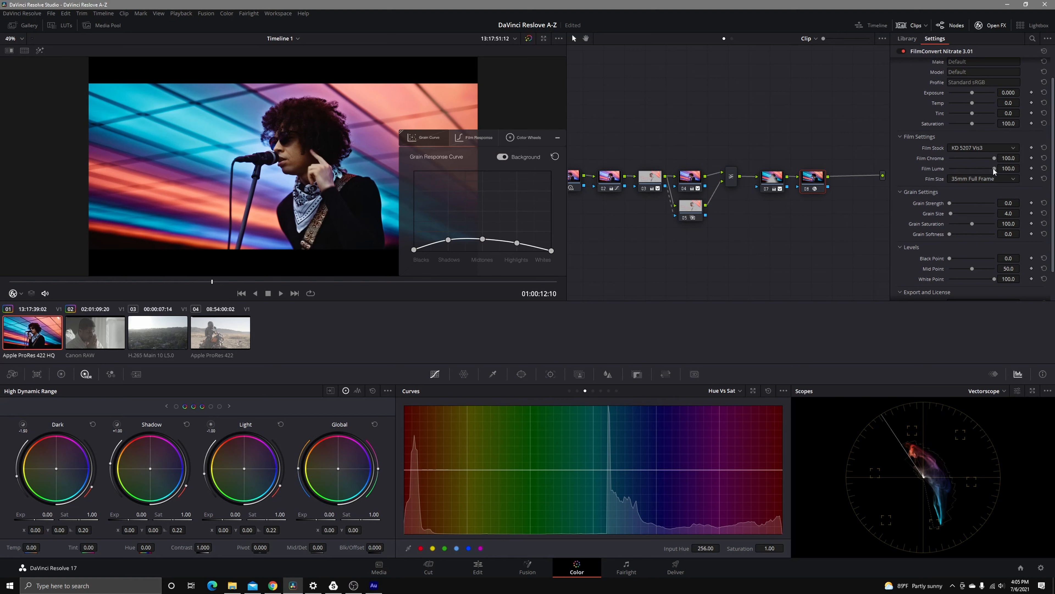
drag(955, 180, 972, 179)
click(996, 391)
click(993, 413)
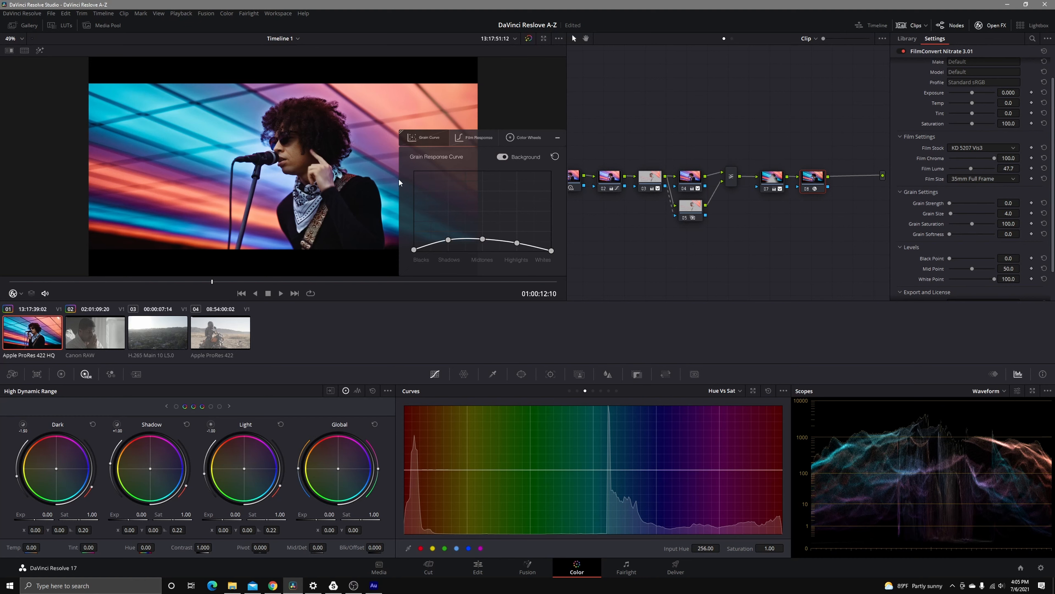
- Set FilmConvert's temp to 22.9, tint to 11.9 and saturation to 115.6, and collapse its viewer overlay
drag(972, 103, 977, 103)
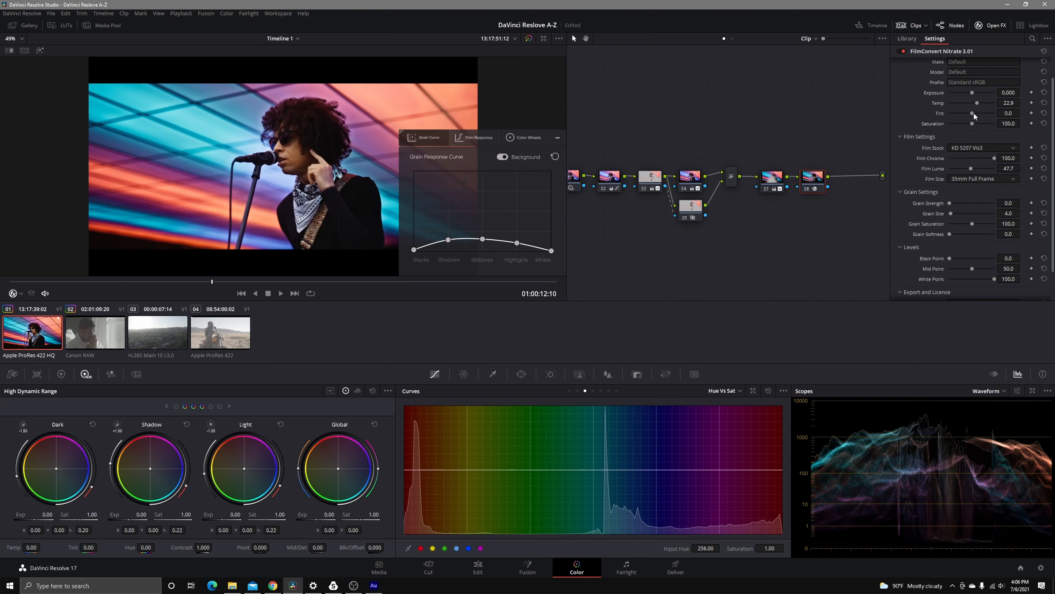
drag(974, 112, 976, 124)
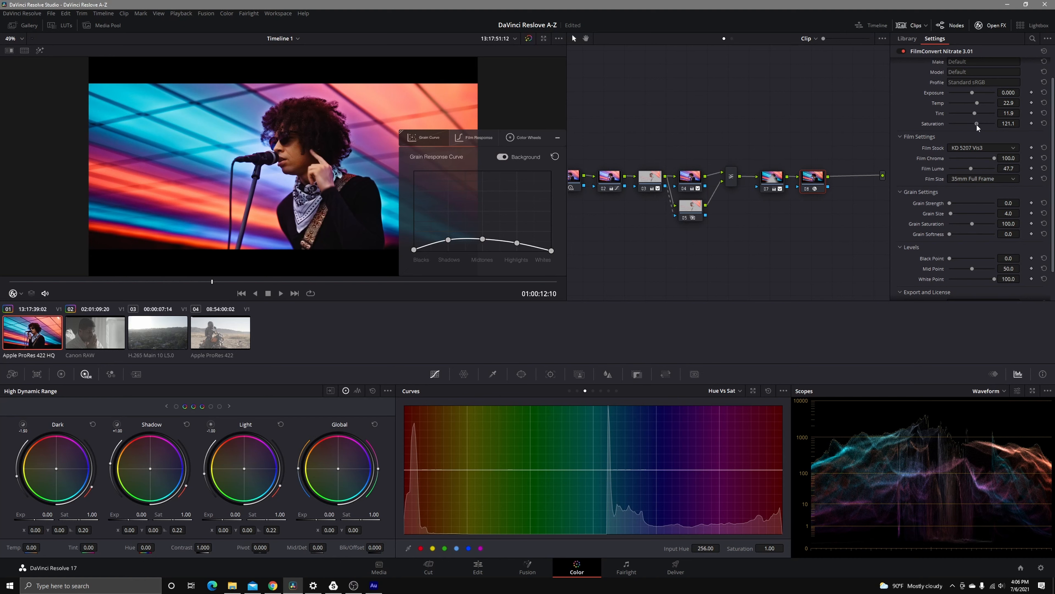
drag(977, 124, 976, 124)
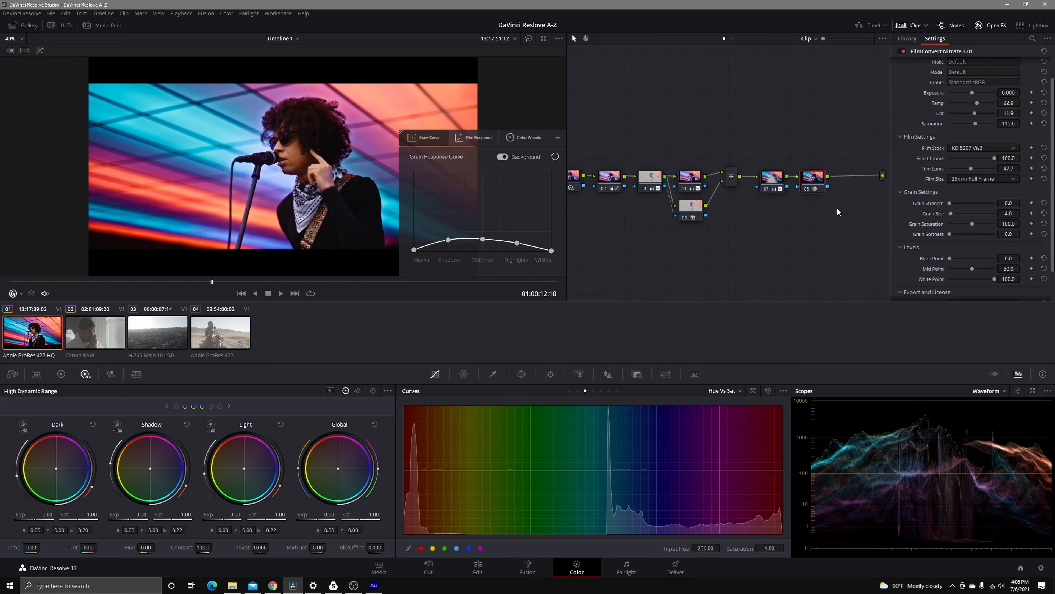
click(558, 137)
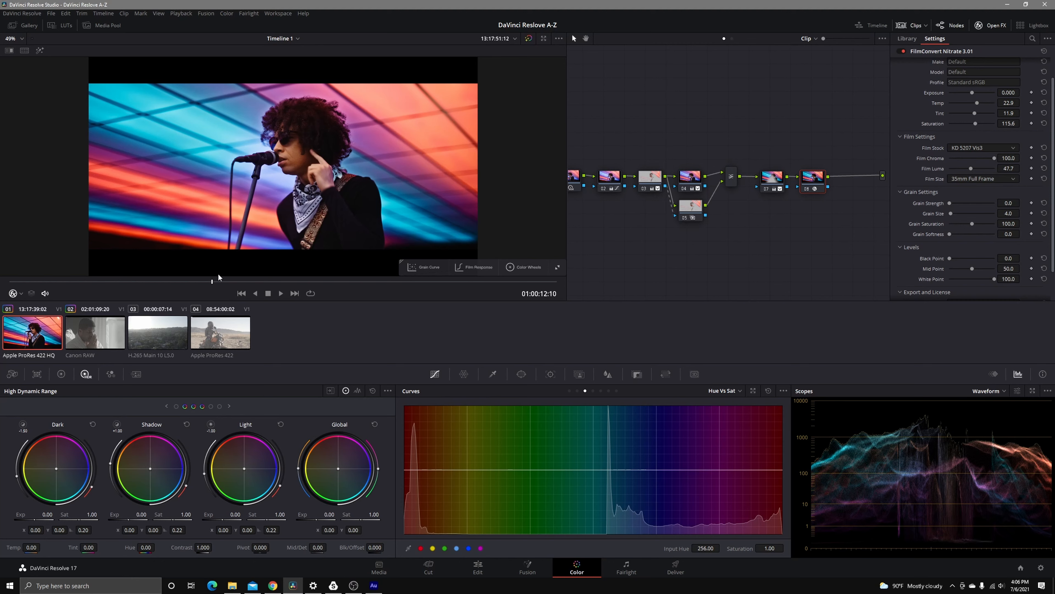
- On node 02, raise the HDR black offset to 0.305 with the custom curve displayed, and park at 01:00:11:22
drag(213, 281, 166, 280)
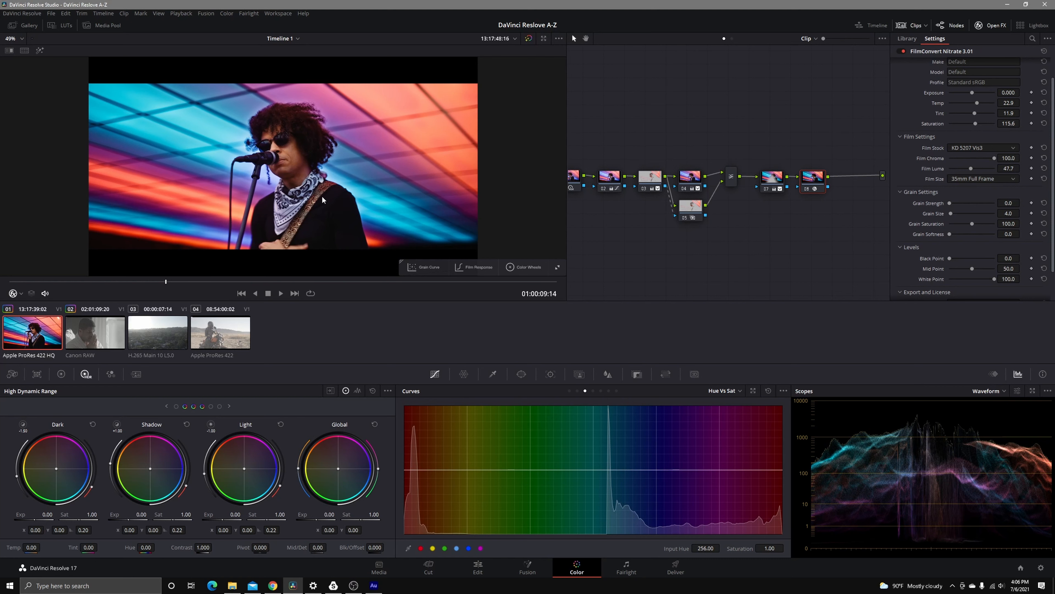
click(613, 181)
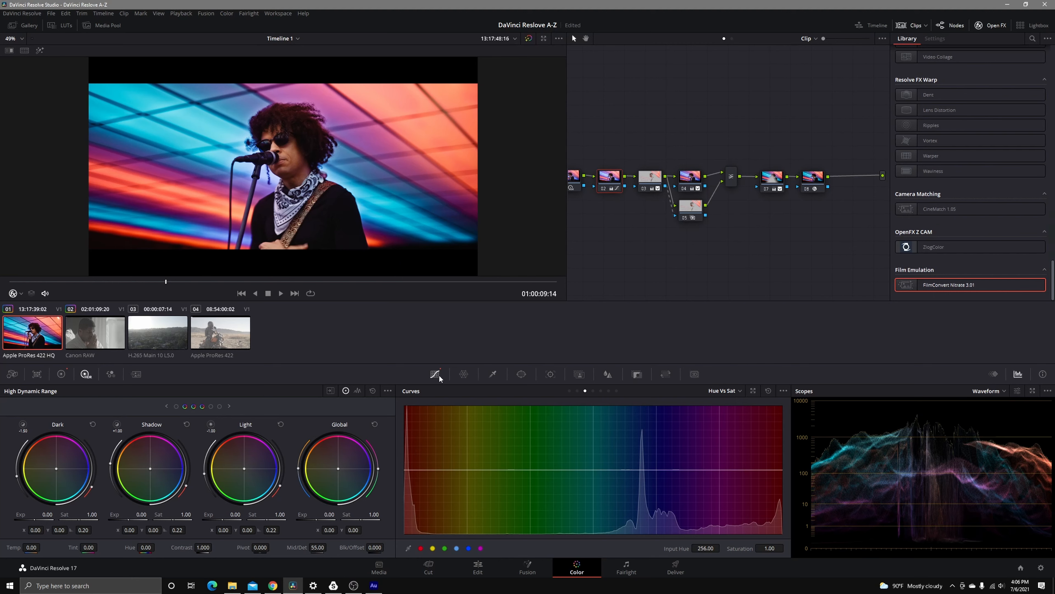
click(570, 391)
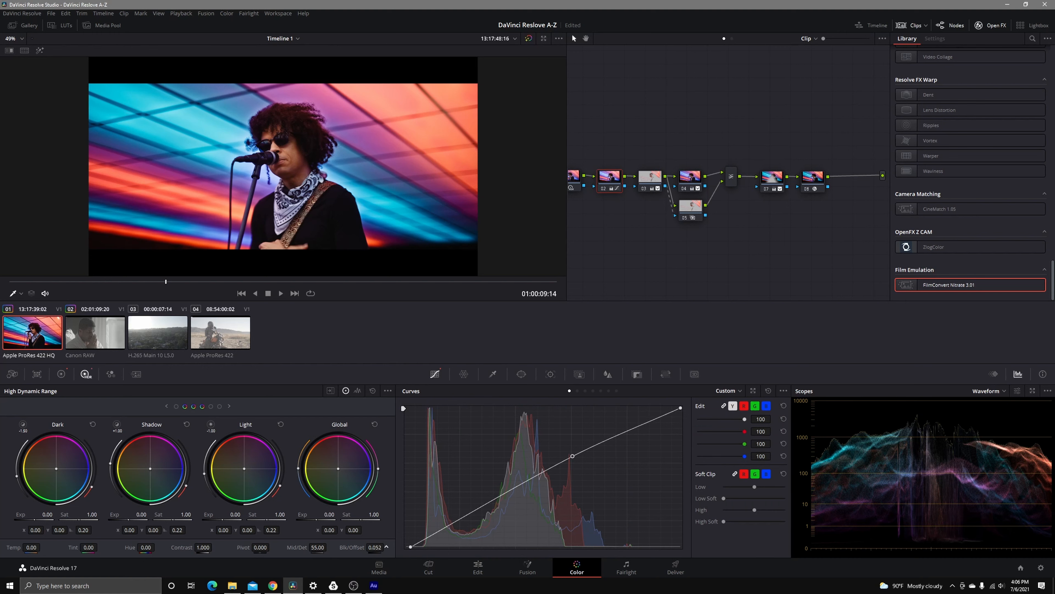
drag(387, 547, 386, 547)
click(213, 283)
mouse_move(213, 284)
mouse_down()
mouse_move(187, 286)
mouse_move(204, 287)
mouse_up()
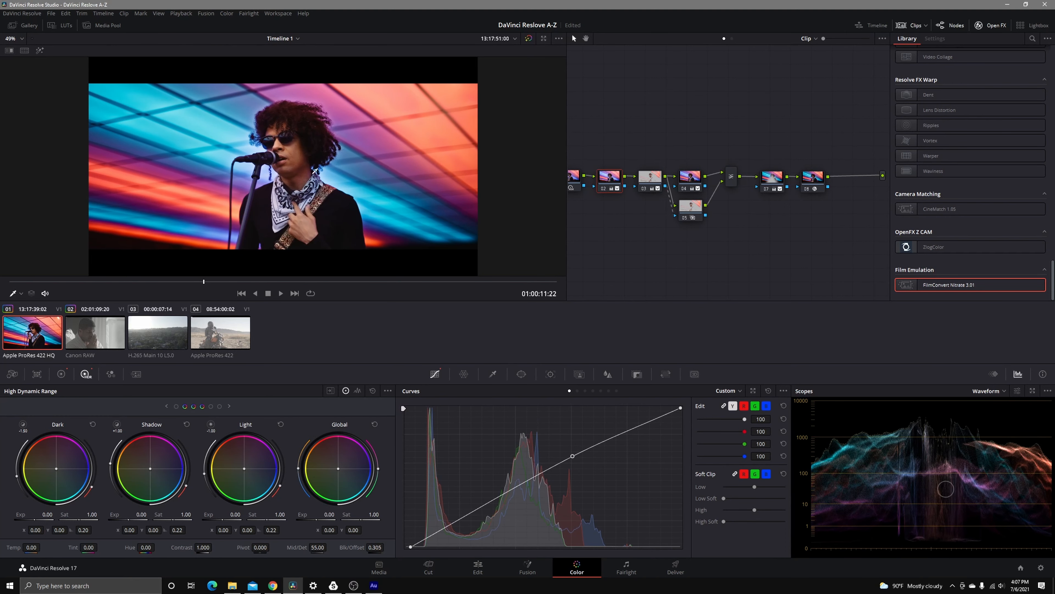
- On node 03, reduce the HDR global saturation to 0.89 and rebalance the shadow wheel to X -0.01, Y 0.00
click(650, 178)
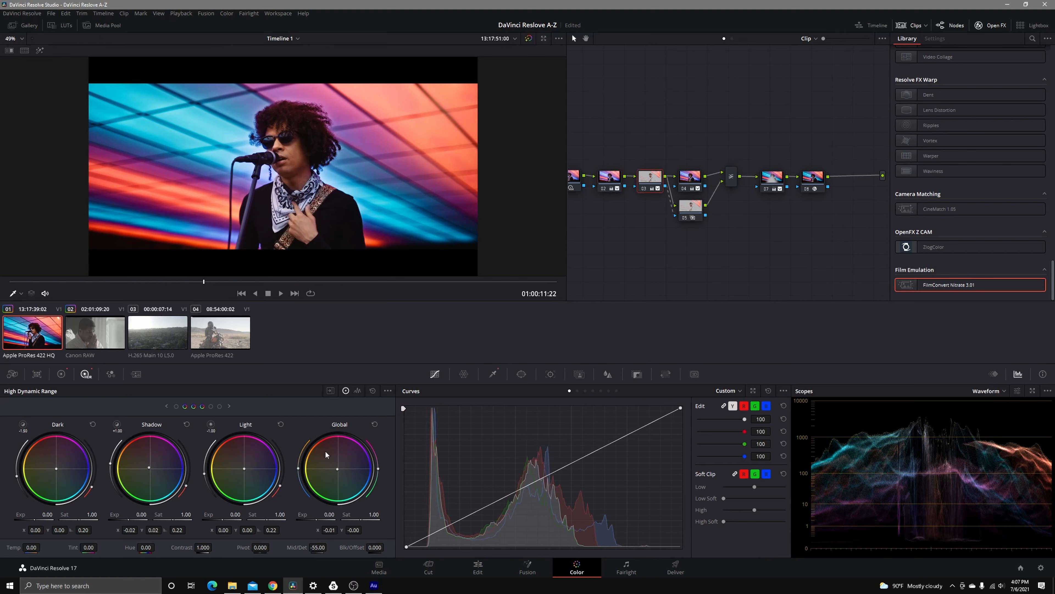
drag(369, 524, 367, 524)
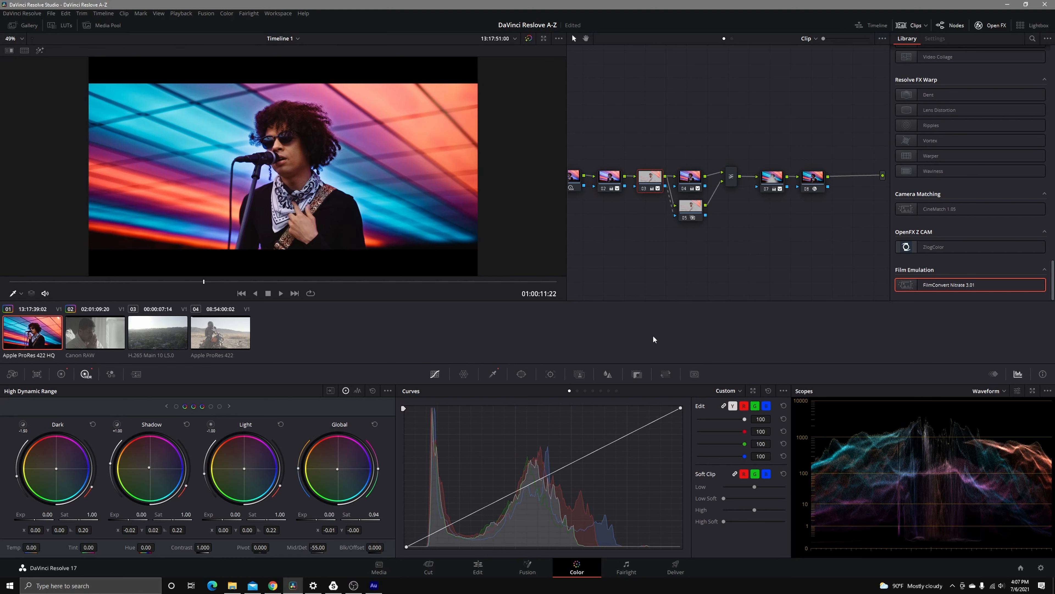
click(981, 26)
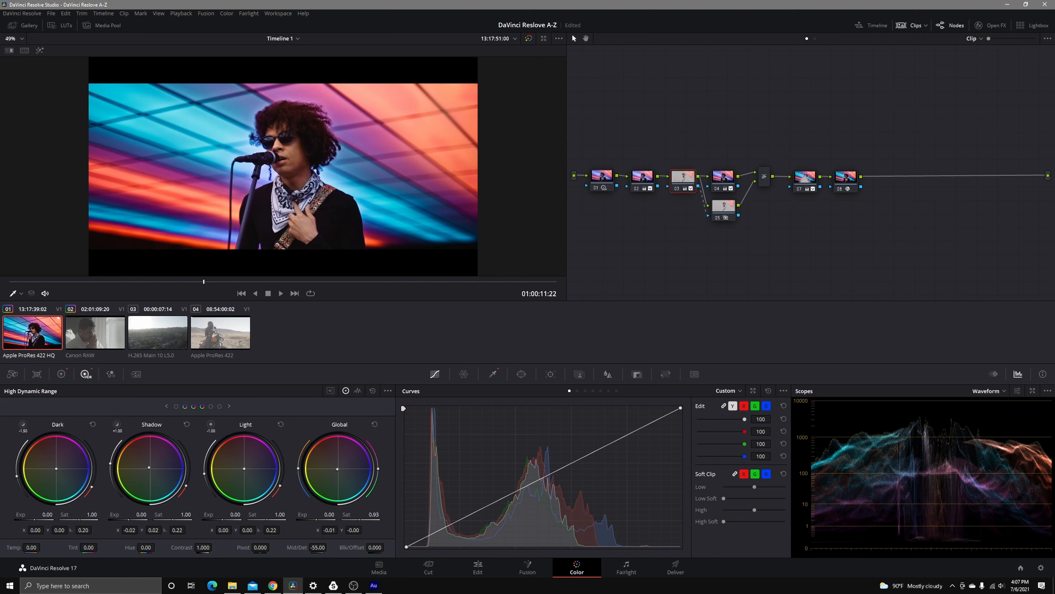
drag(374, 515, 373, 514)
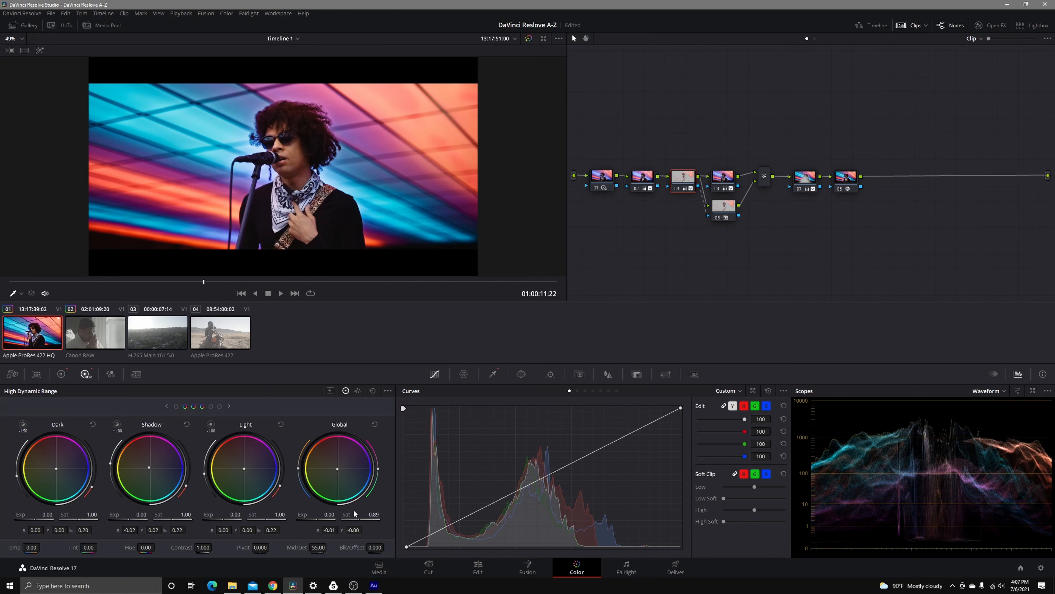
drag(226, 281, 240, 285)
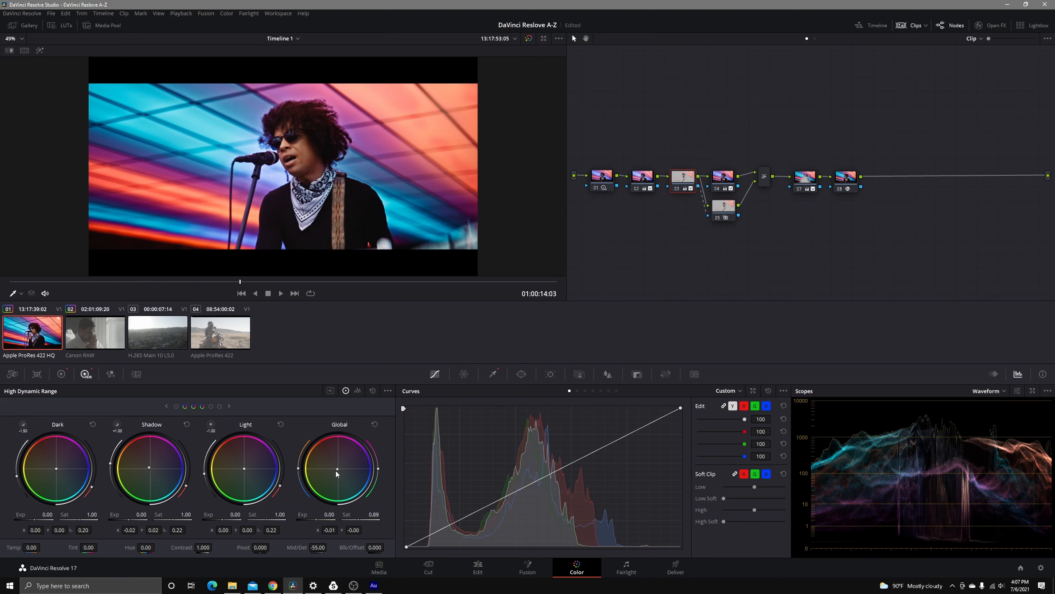
drag(337, 469, 337, 468)
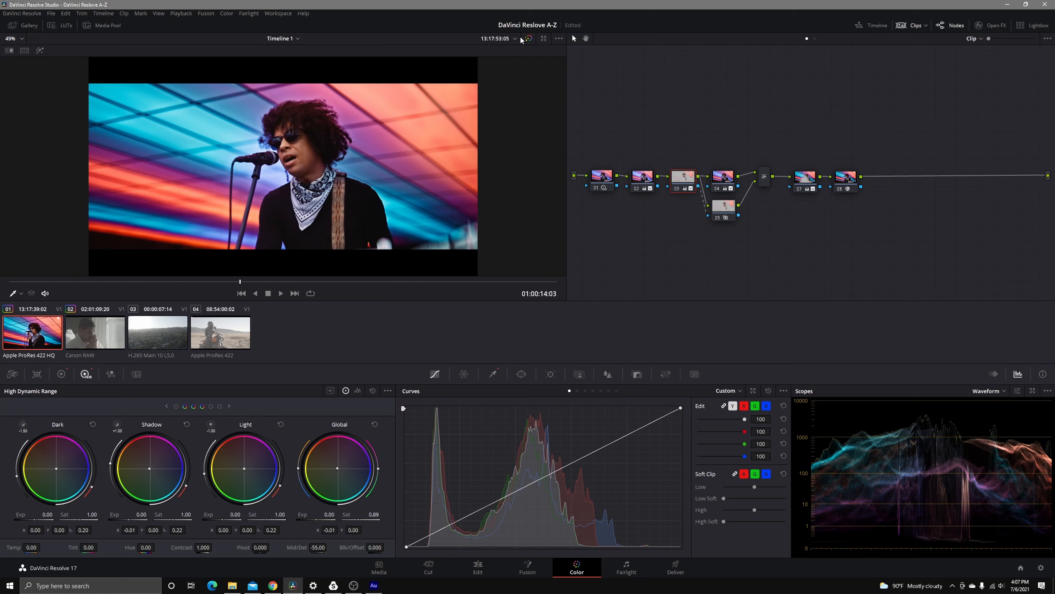
- Compare the frame at 01:00:14:03 with the whole grade bypassed and restored
click(528, 39)
click(528, 39)
click(529, 39)
click(528, 39)
- Set the matte finesse denoise of node 03's qualifier to 30.8 and park at 01:00:15:15
drag(237, 283, 284, 282)
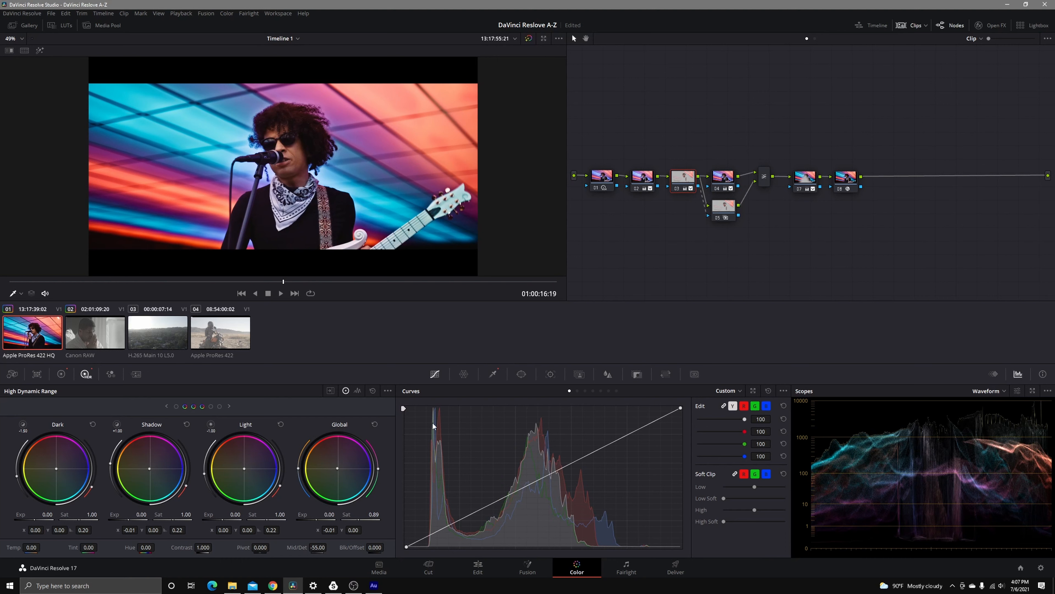
click(493, 374)
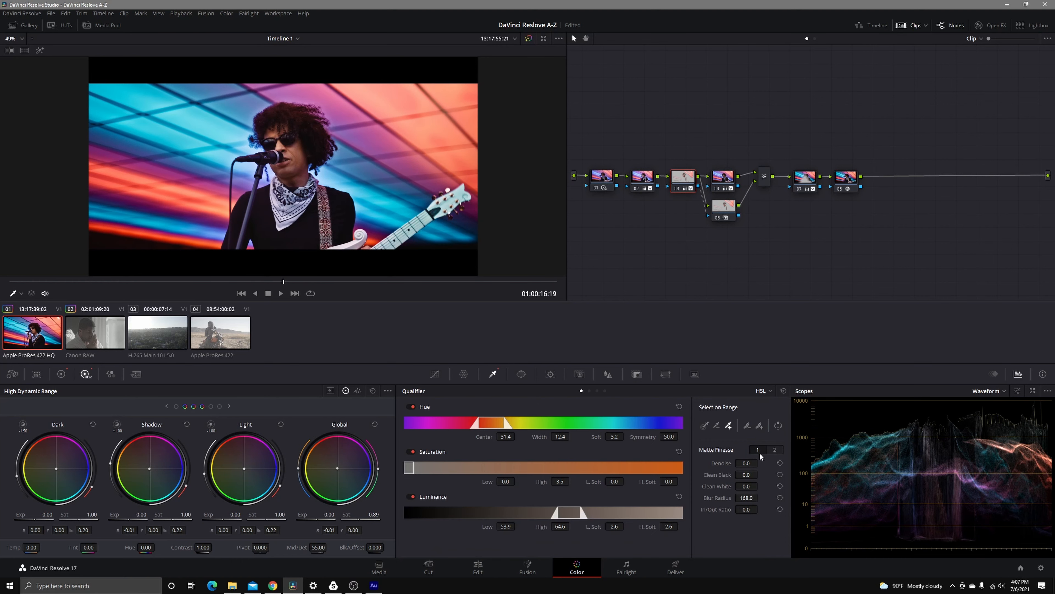
drag(746, 463, 761, 462)
mouse_move(262, 282)
mouse_down()
mouse_move(175, 283)
mouse_move(283, 284)
mouse_move(265, 290)
mouse_up()
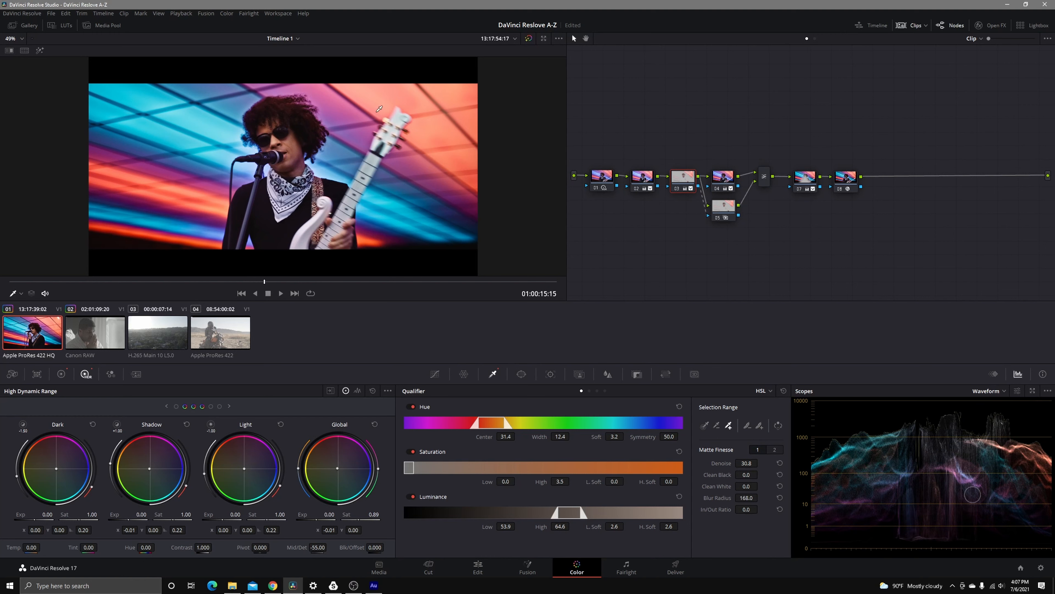
- Compare the graded and ungraded frame, and raise node 03's HDR global saturation to 0.94
click(529, 38)
click(528, 39)
drag(359, 519, 362, 518)
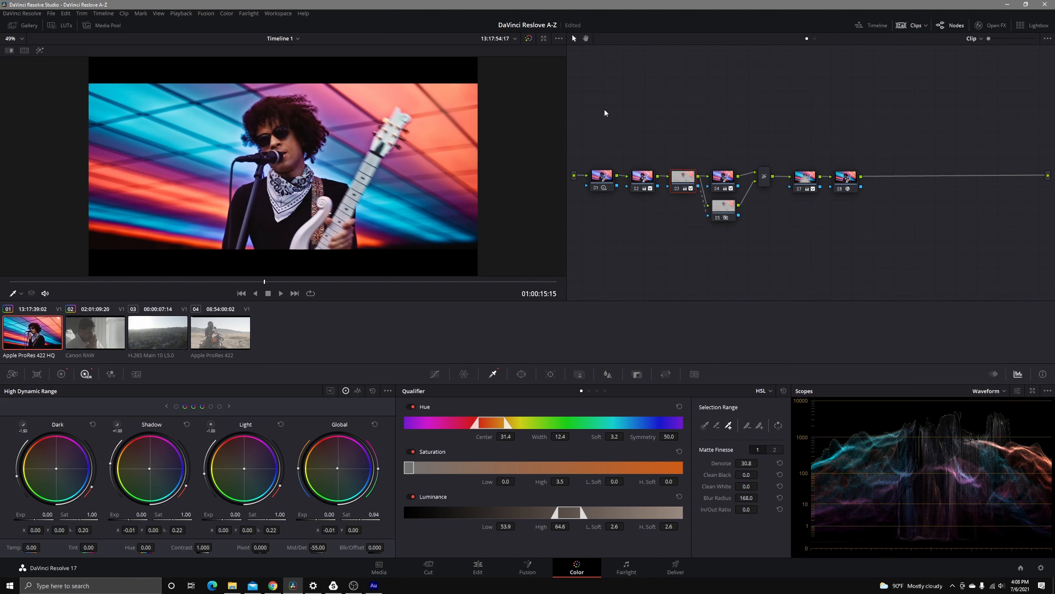
- Show the stills gallery and switch from the singer clip to the Canon RAW clip for grading
click(26, 25)
click(112, 335)
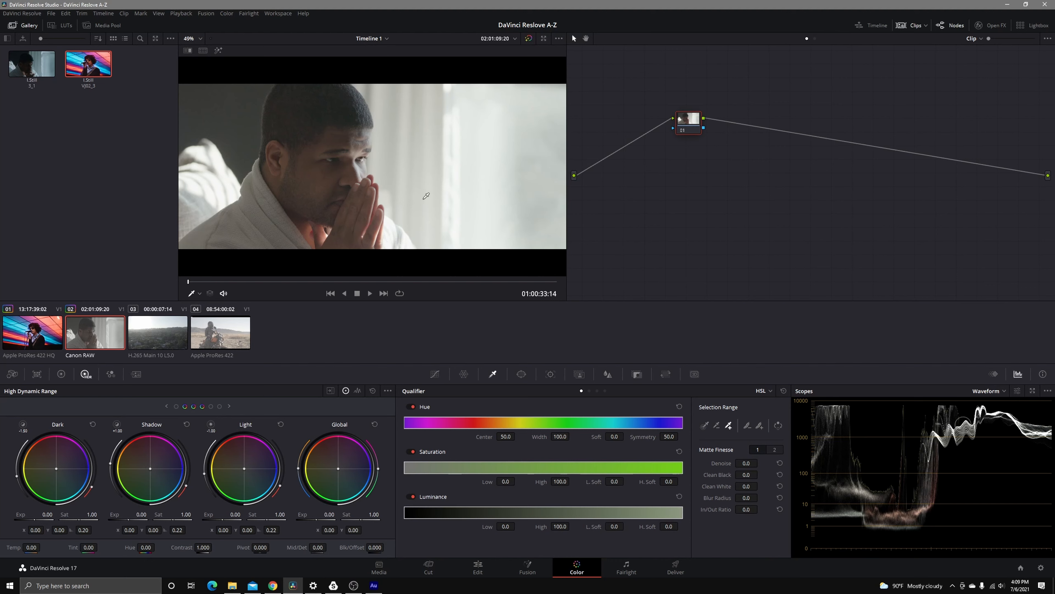
click(43, 329)
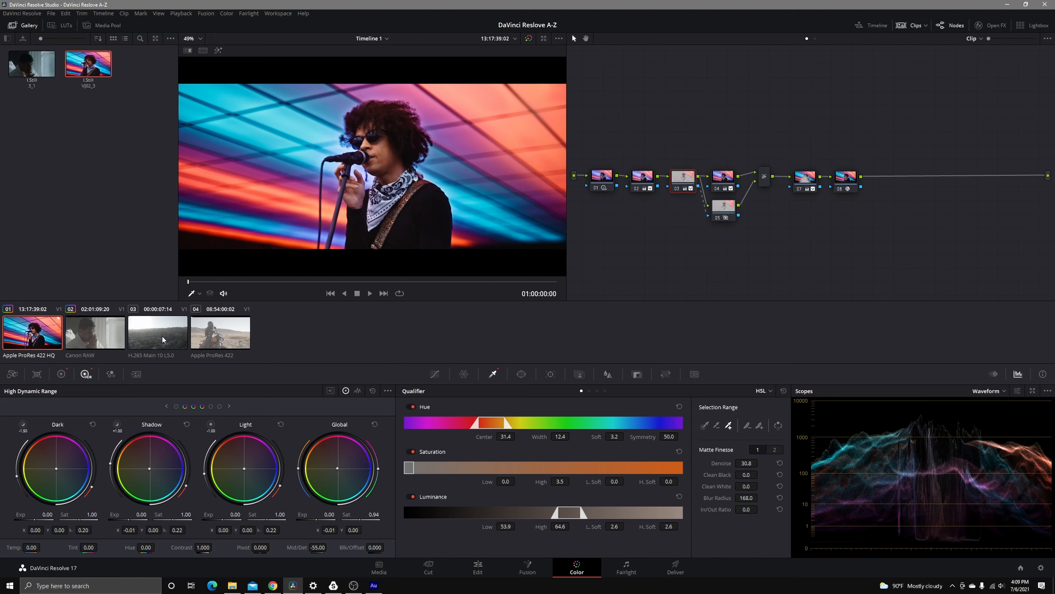
click(106, 334)
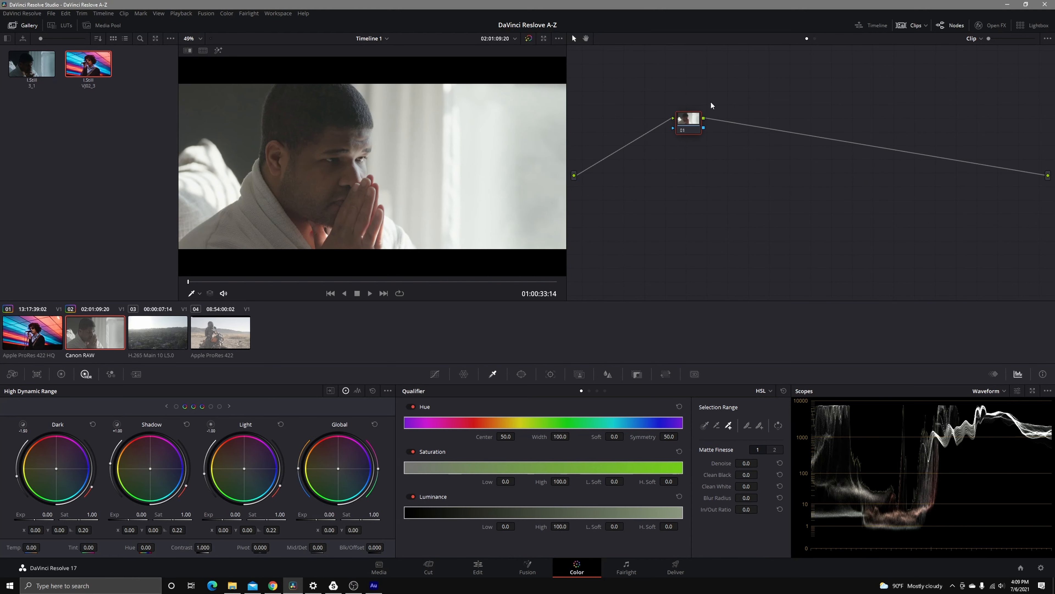
drag(681, 118, 616, 181)
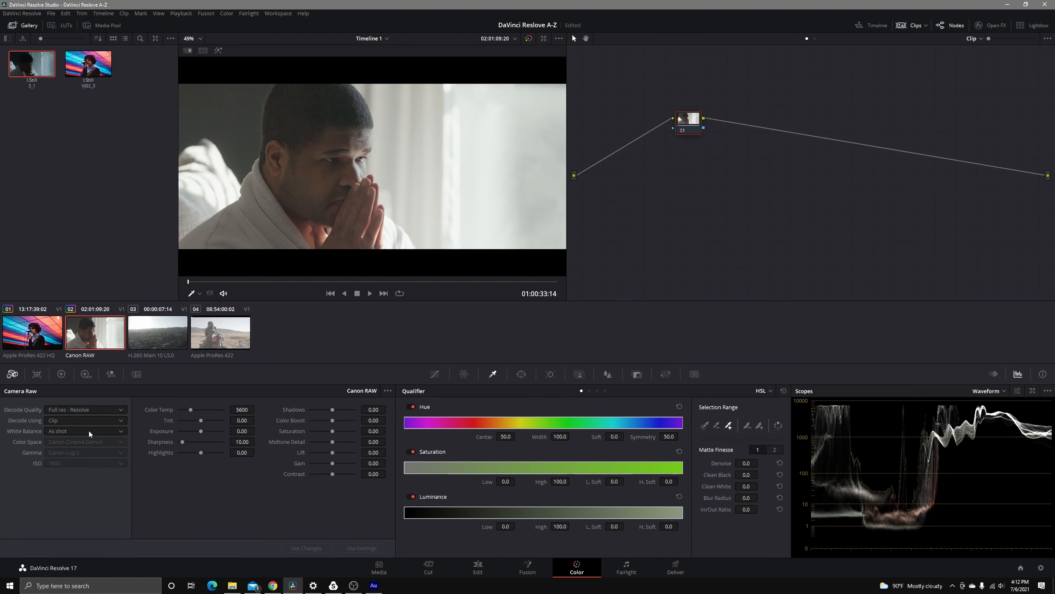
- In the Camera Raw settings, decode the clip at Full res - Canon using Clip, with ISO 250
click(88, 430)
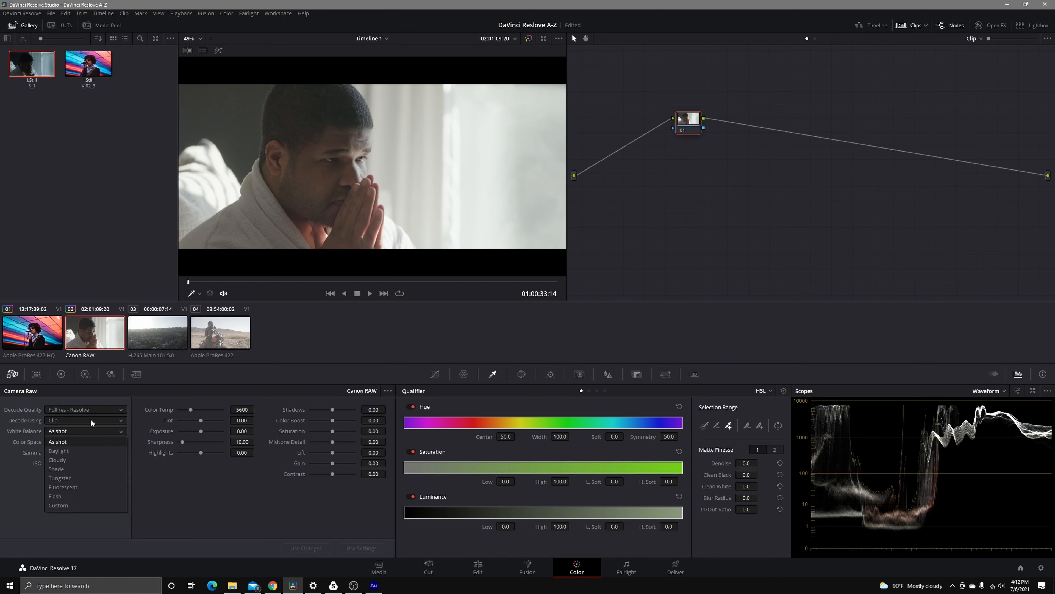
click(95, 408)
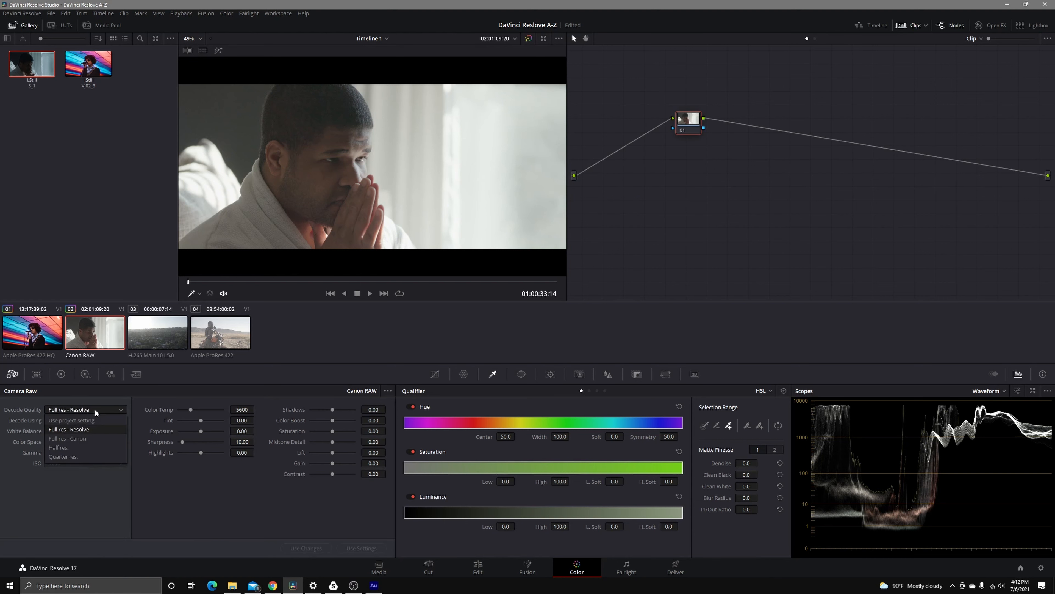
click(88, 438)
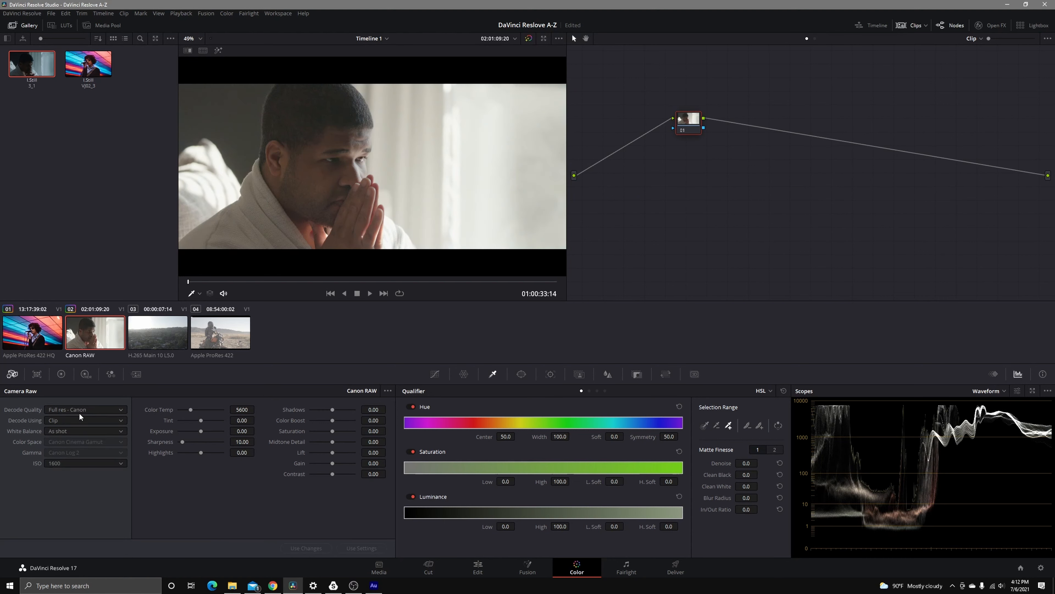
click(61, 419)
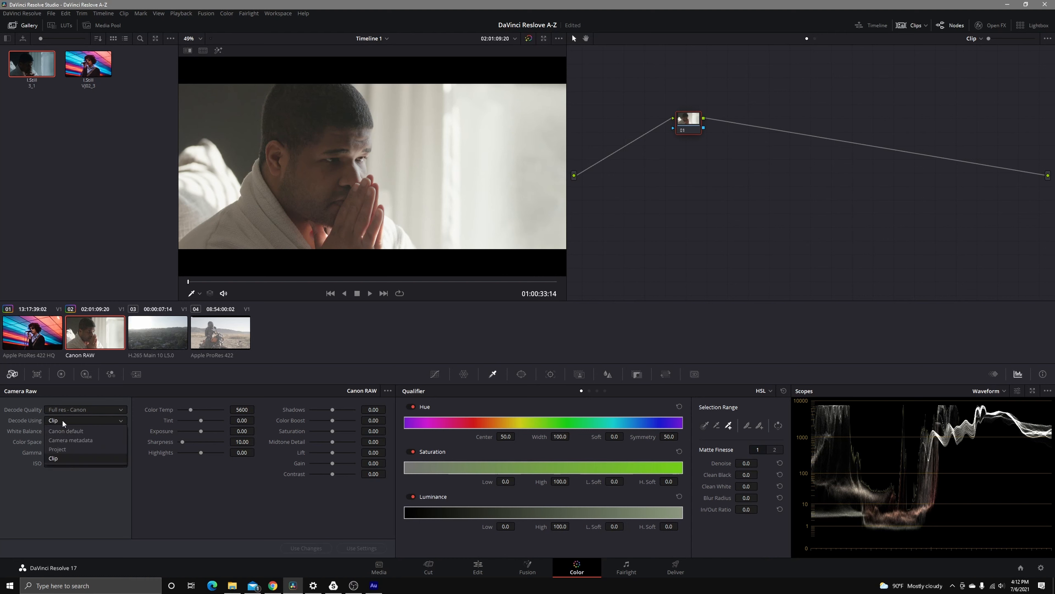
click(56, 458)
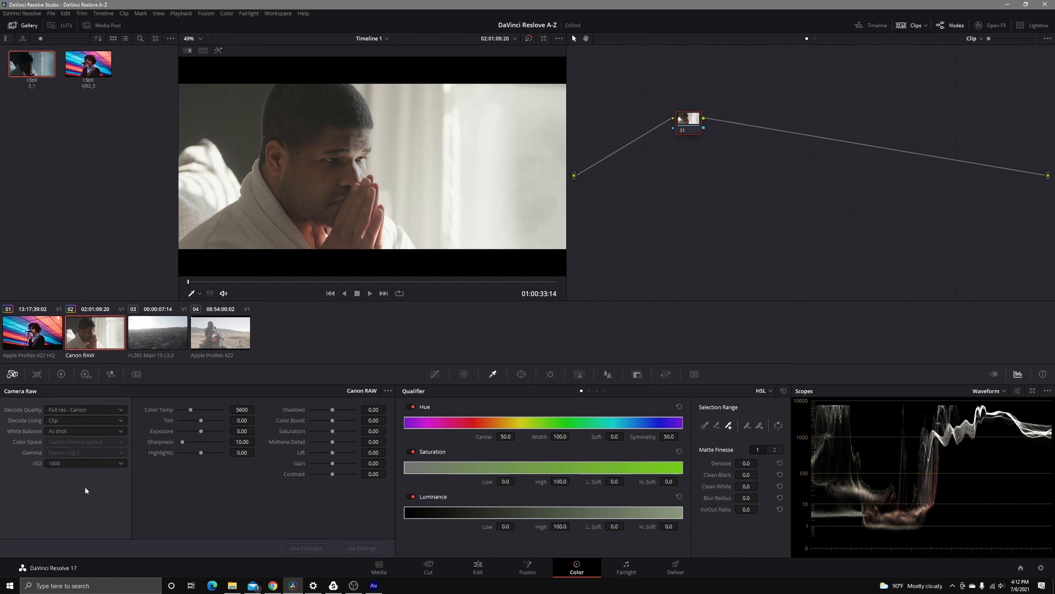
click(79, 463)
click(72, 475)
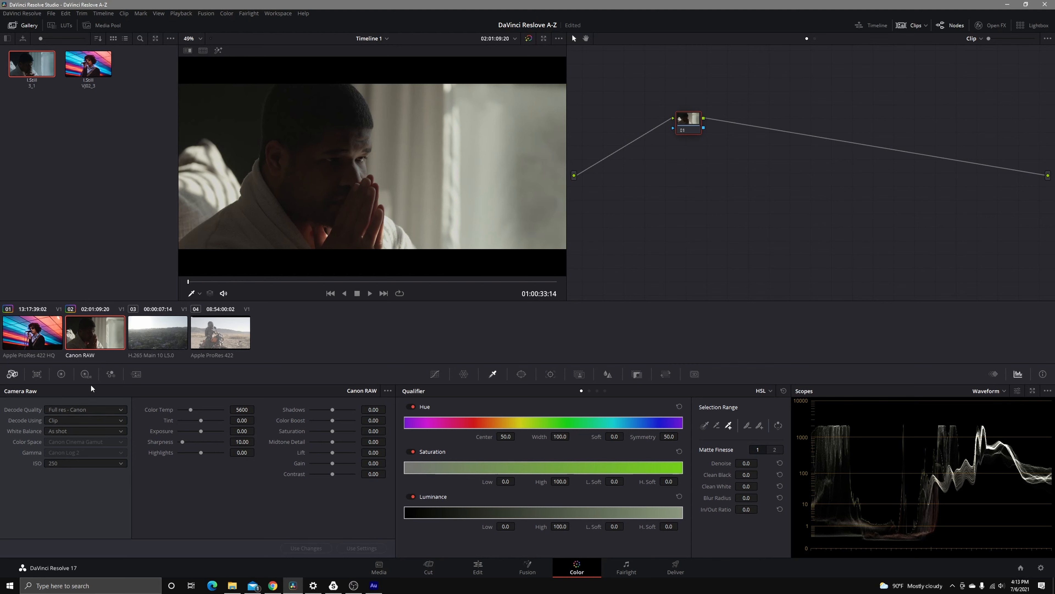
- With the HDR wheels, set node 01's Shadow exposure to 2.34, Light exposure to -0.24 and Dark exposure to 0.38
click(87, 375)
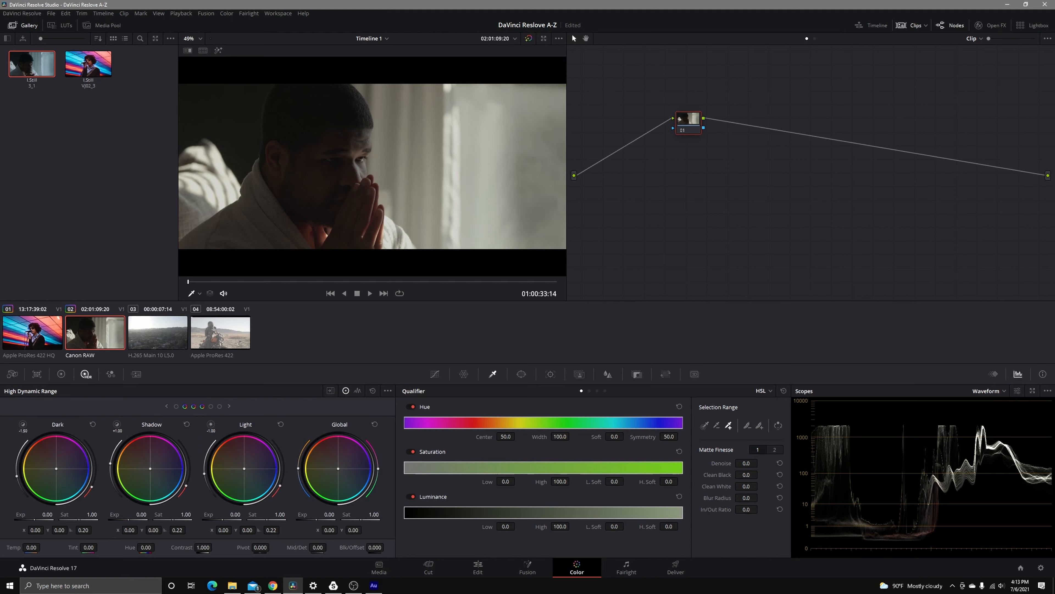
mouse_move(132, 520)
mouse_down()
mouse_move(153, 520)
mouse_move(128, 520)
mouse_up()
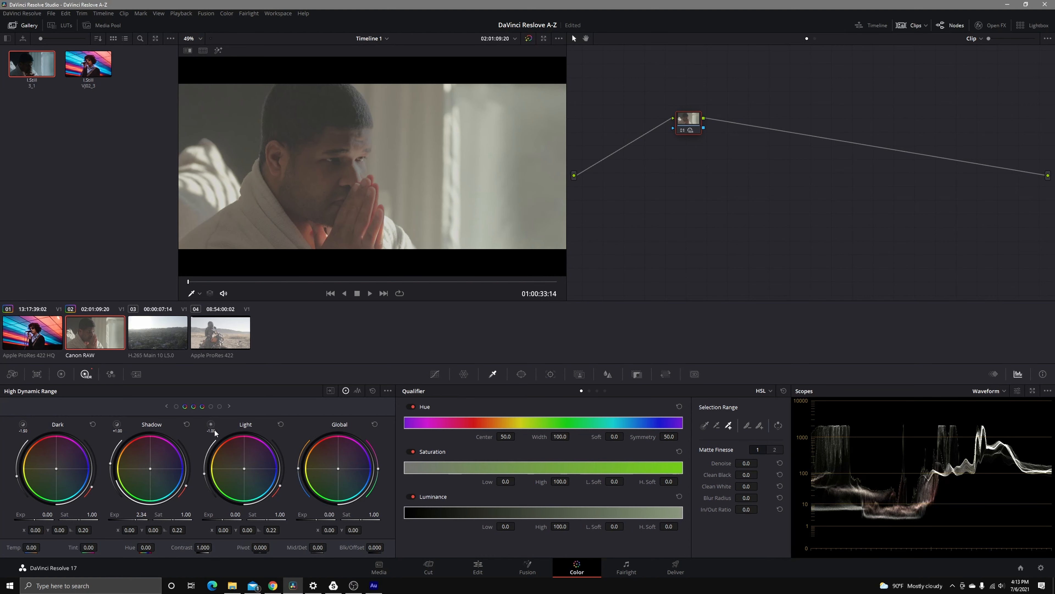
drag(226, 519, 220, 519)
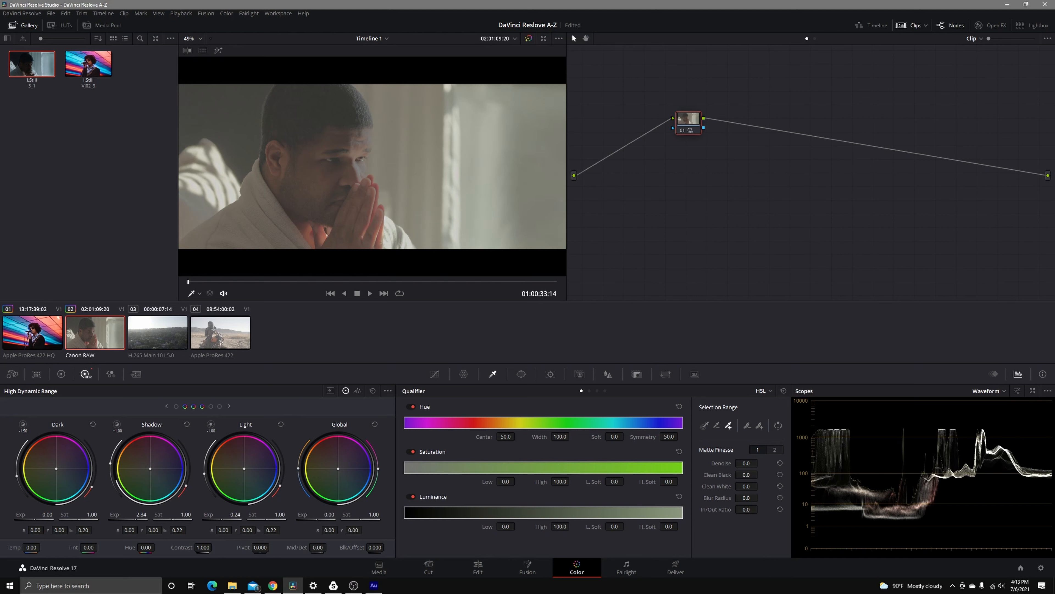
drag(47, 515, 56, 514)
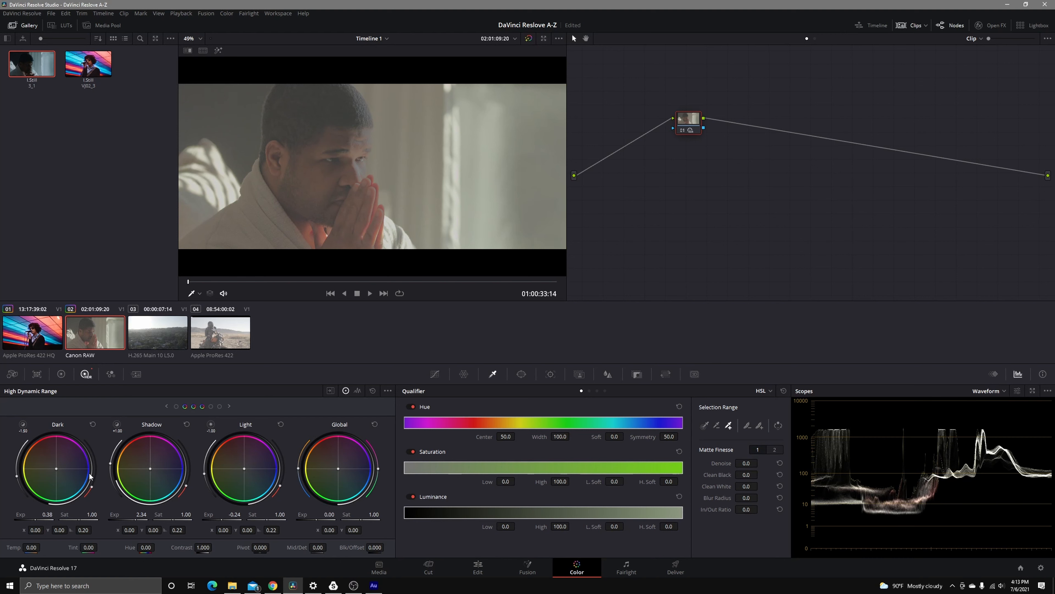
- Move node 01 close to the graph's input and add a serial node after it
drag(690, 121, 610, 181)
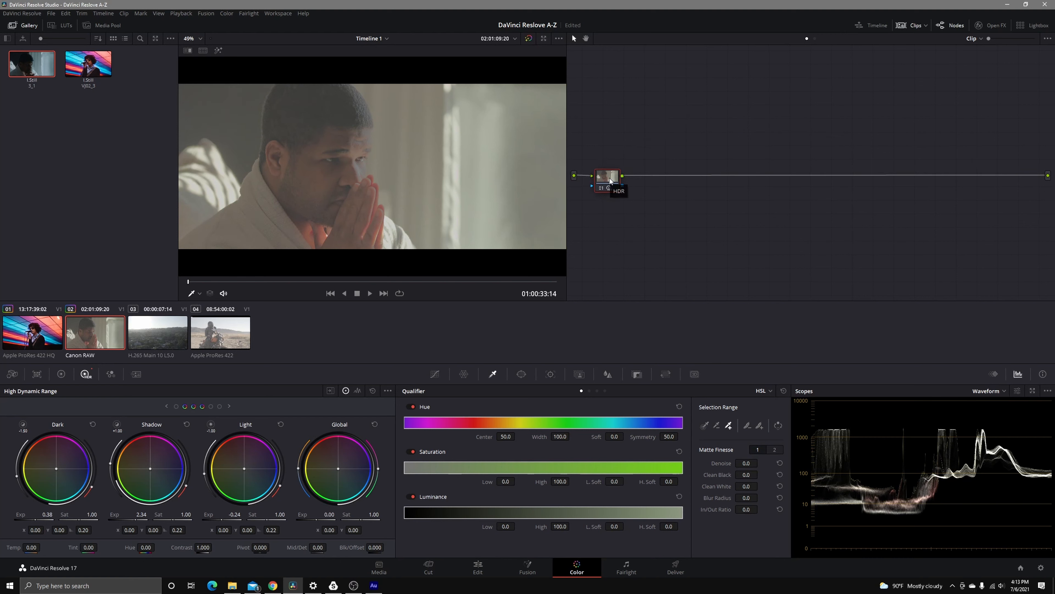
right_click(610, 182)
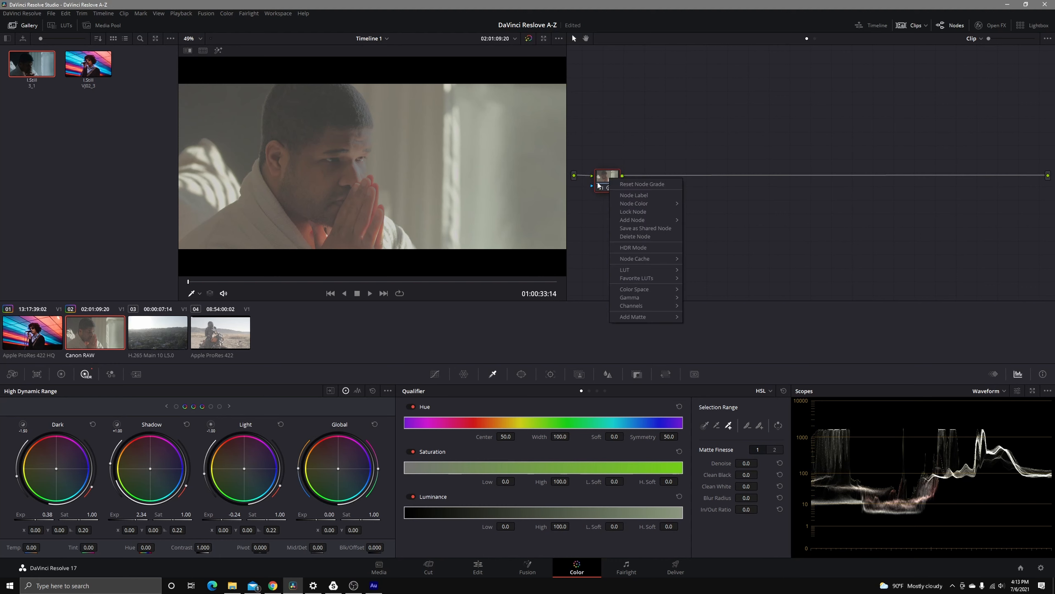
mouse_move(631, 224)
click(723, 222)
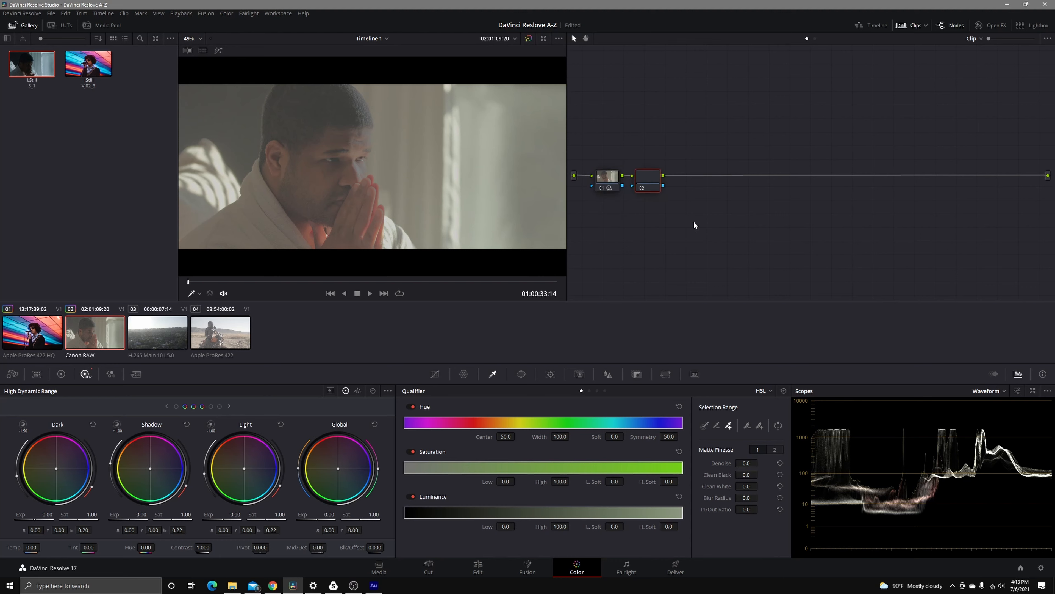
- On node 02's custom curve, pull the black point in toward the histogram and add a raised midtone point
click(13, 374)
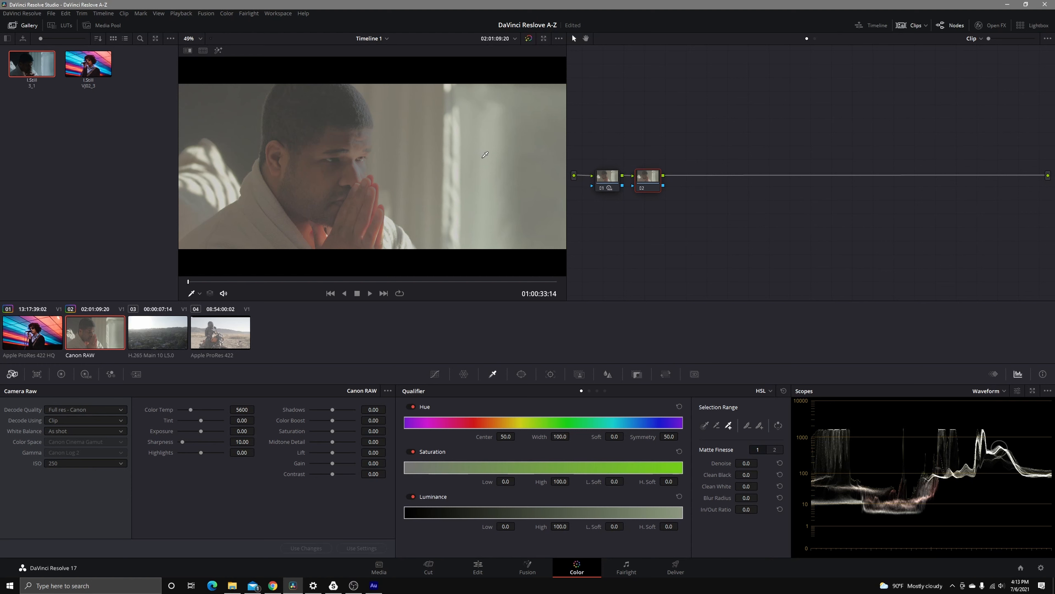
click(434, 374)
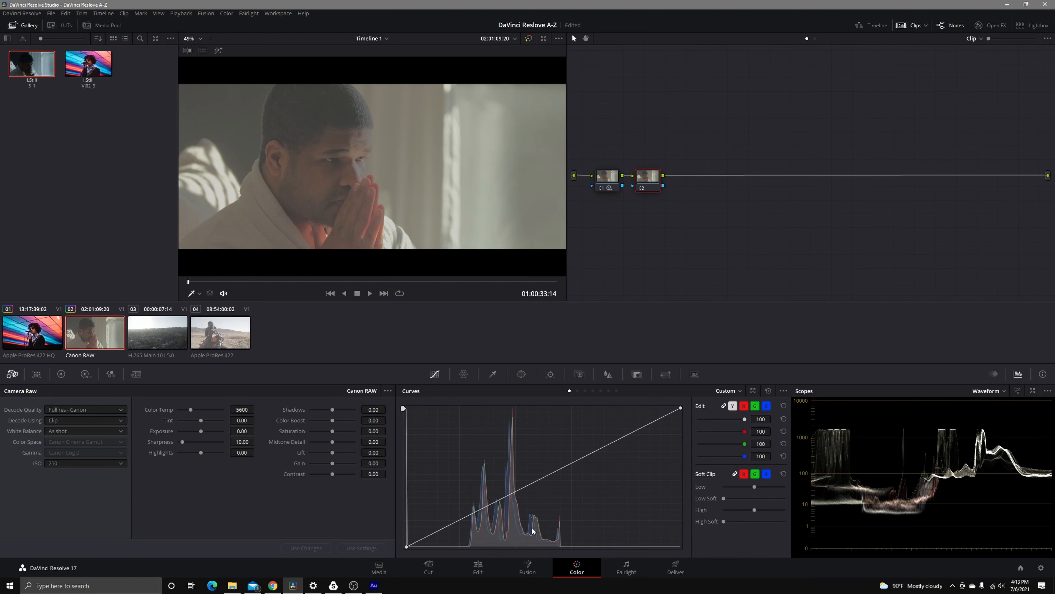
drag(407, 547, 458, 547)
drag(515, 515, 515, 489)
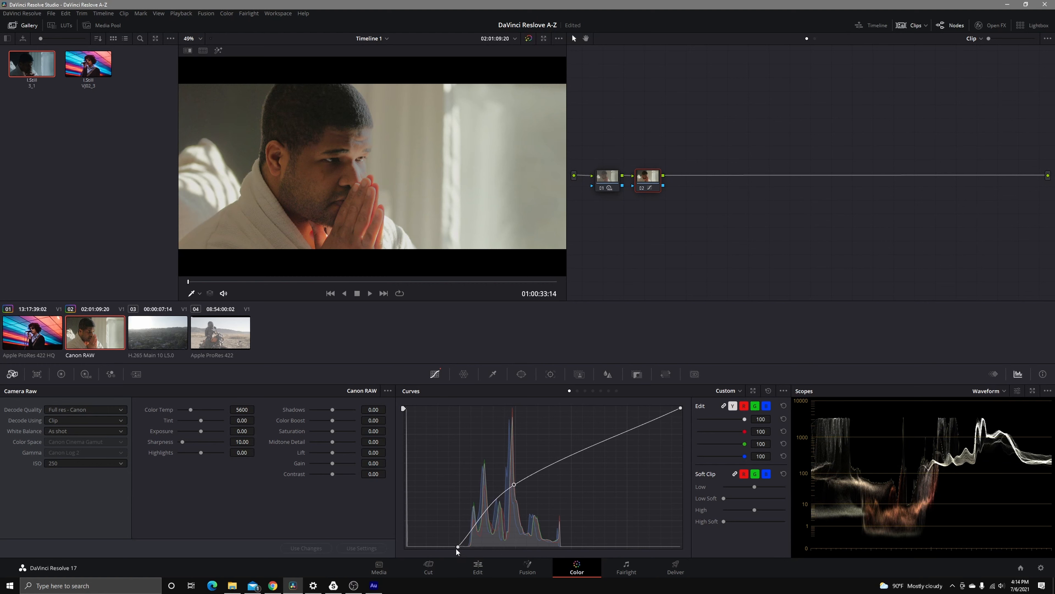
- Refine node 02's curve by moving the black point further in, shifting the midtone point toward the highlights and adding a lifted shadow point
drag(456, 549, 464, 548)
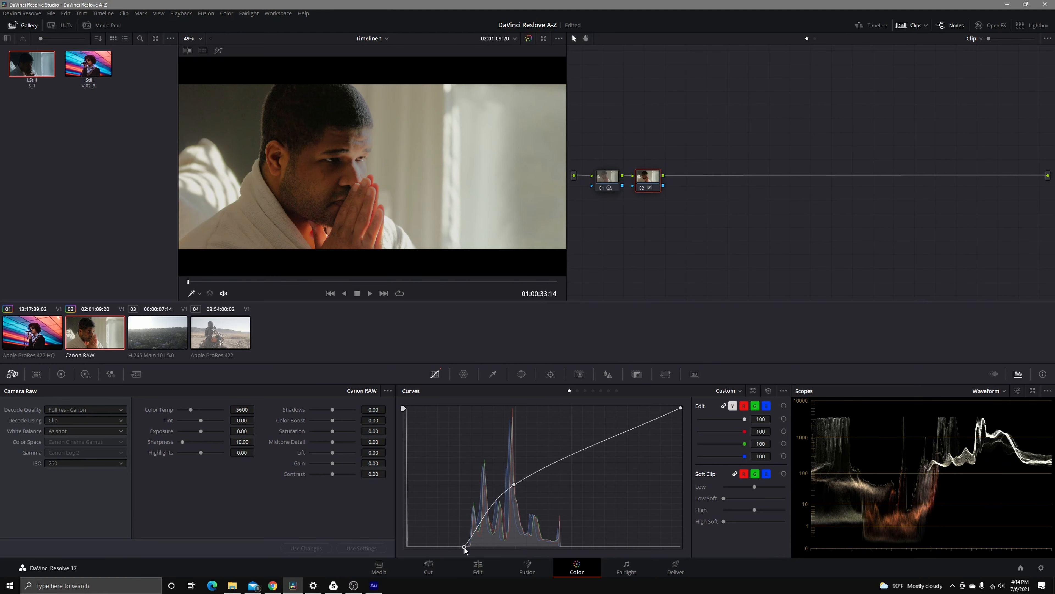
drag(517, 482, 538, 467)
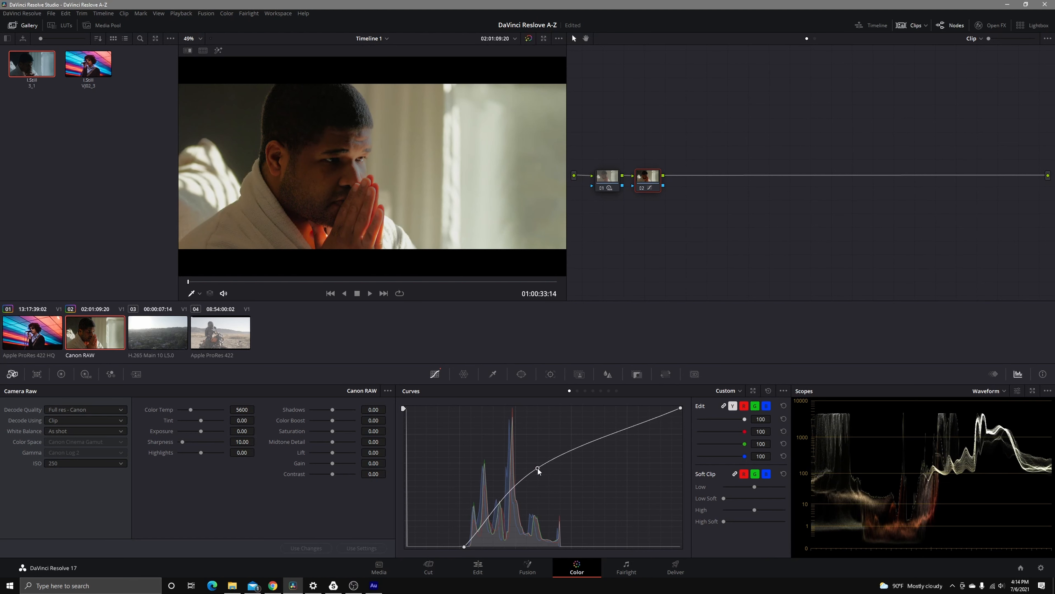
drag(489, 523, 484, 516)
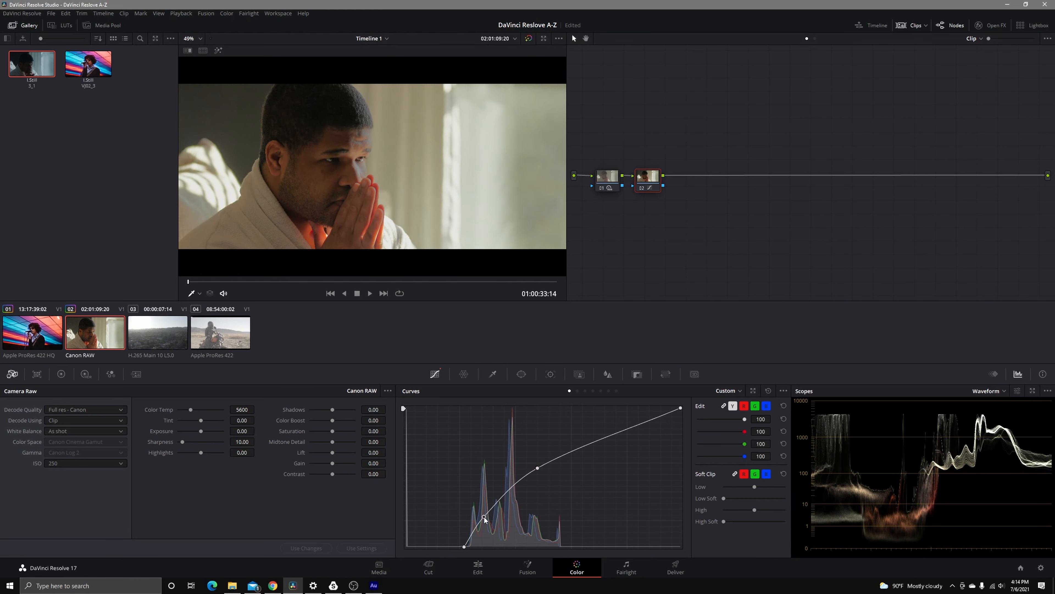
drag(537, 470, 539, 474)
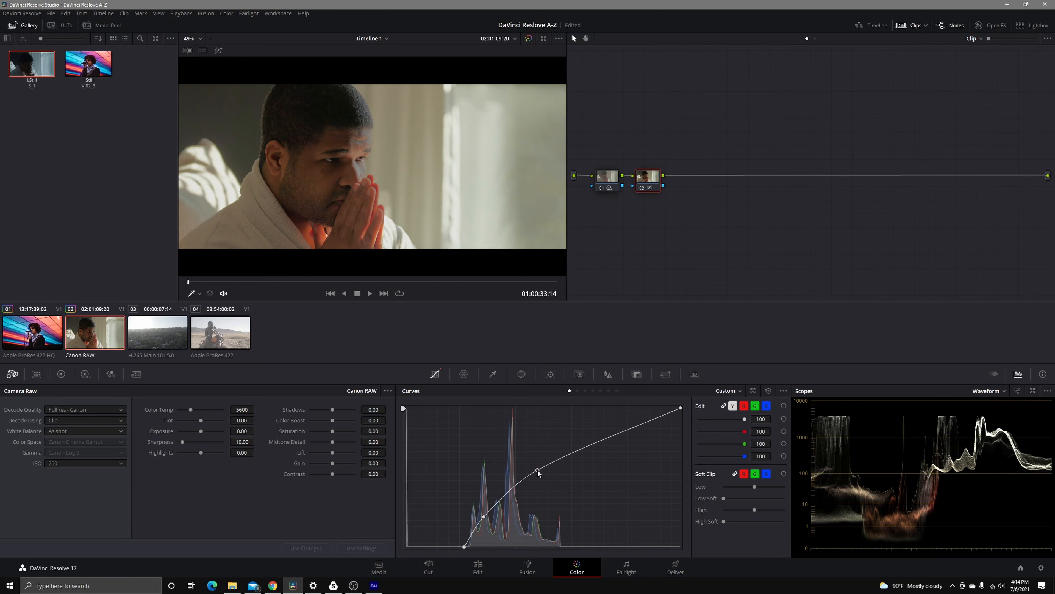
drag(467, 548, 469, 549)
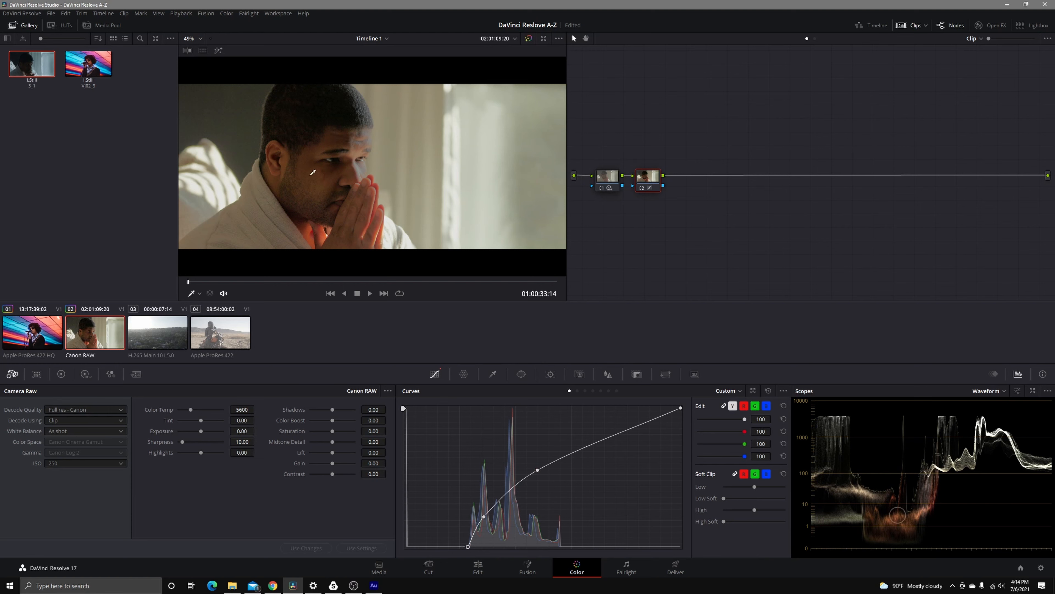
- Apply temporal noise reduction on node 01 using 3 frames, with the luma and chroma thresholds at 8.5
click(607, 177)
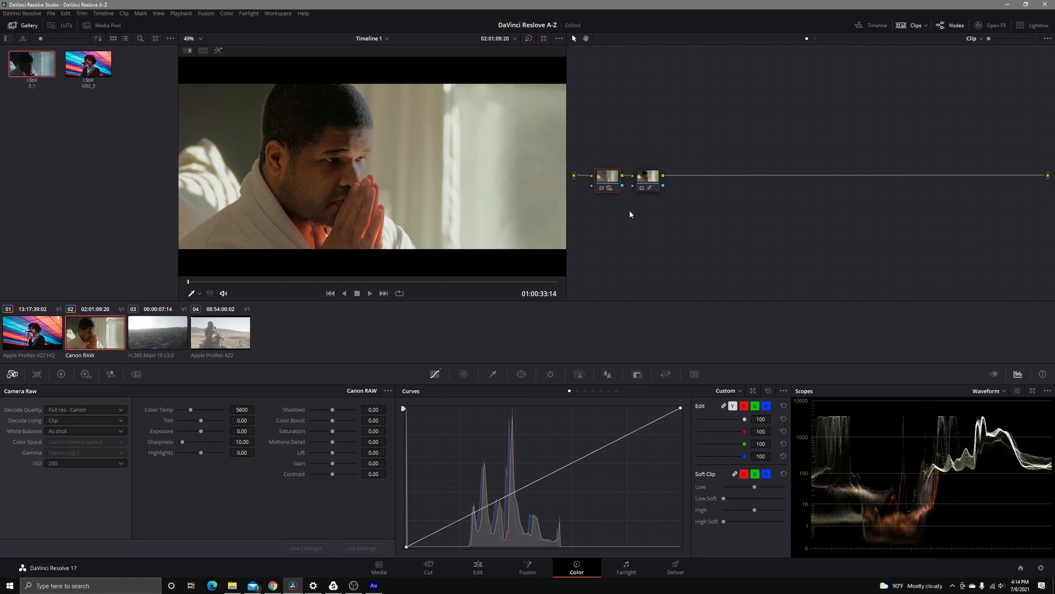
click(136, 374)
click(62, 424)
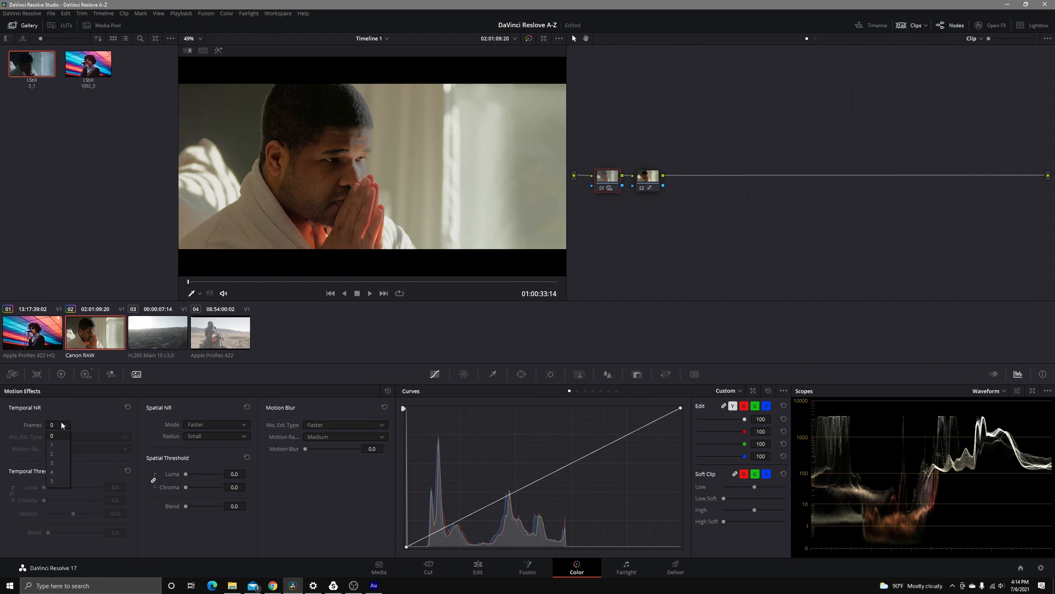
click(57, 461)
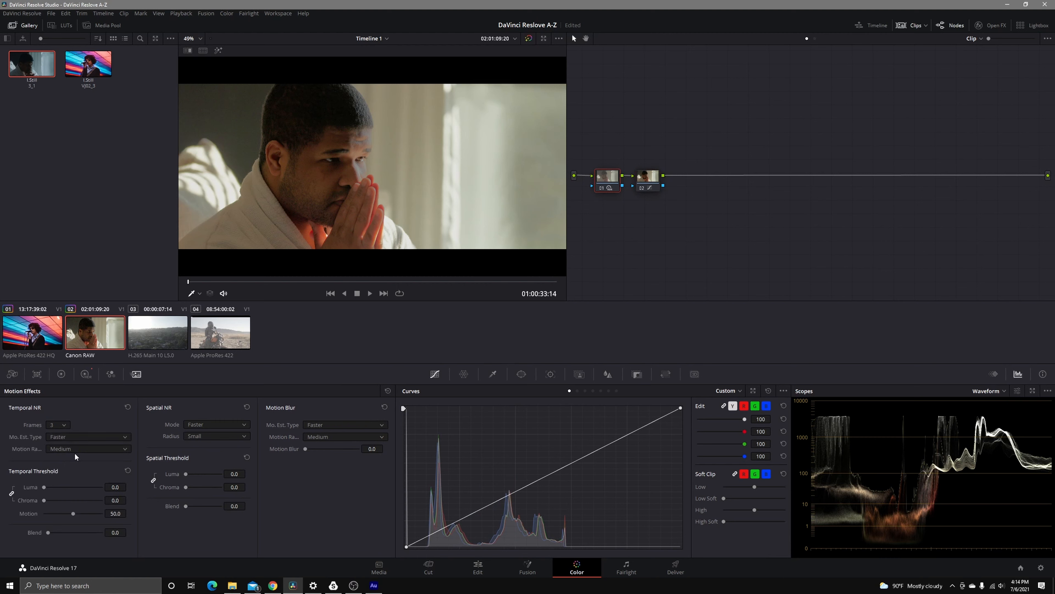
drag(45, 483, 49, 486)
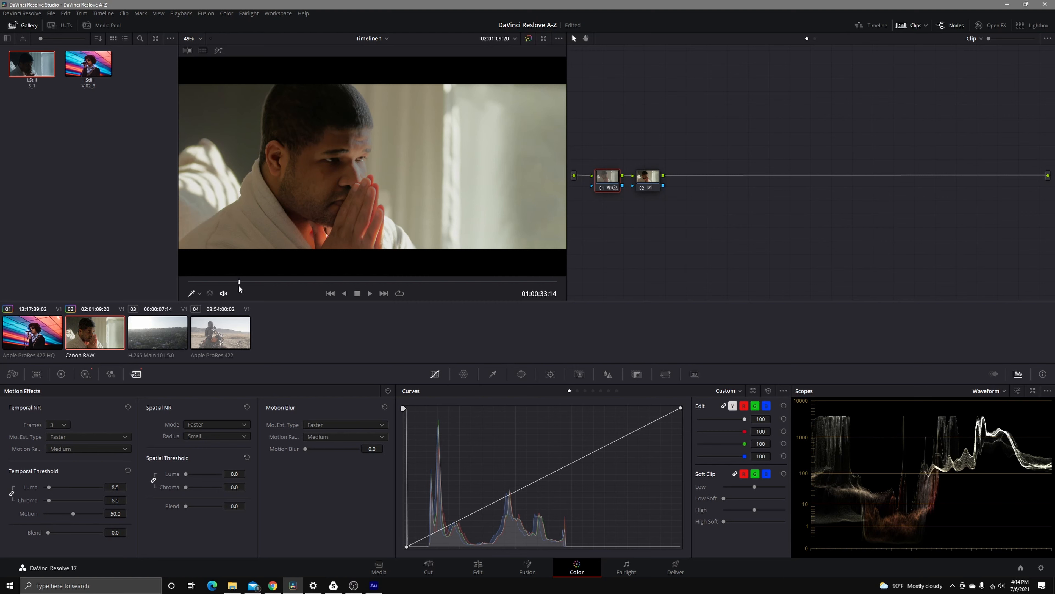
- Move the playhead to 01:00:36:05 and compare the frame with the grade bypassed and enabled
drag(240, 289, 273, 288)
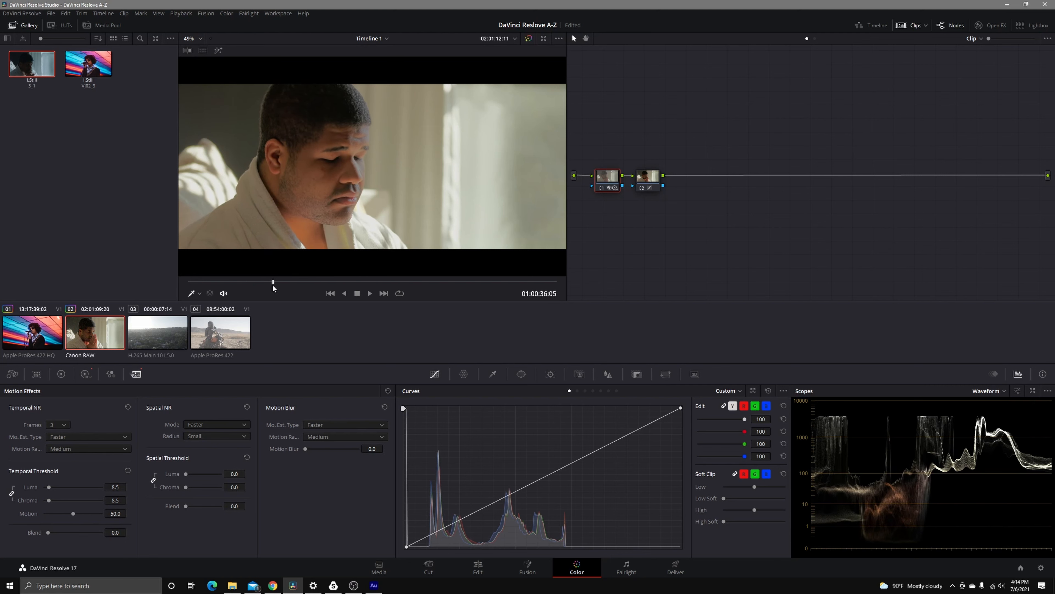
click(529, 38)
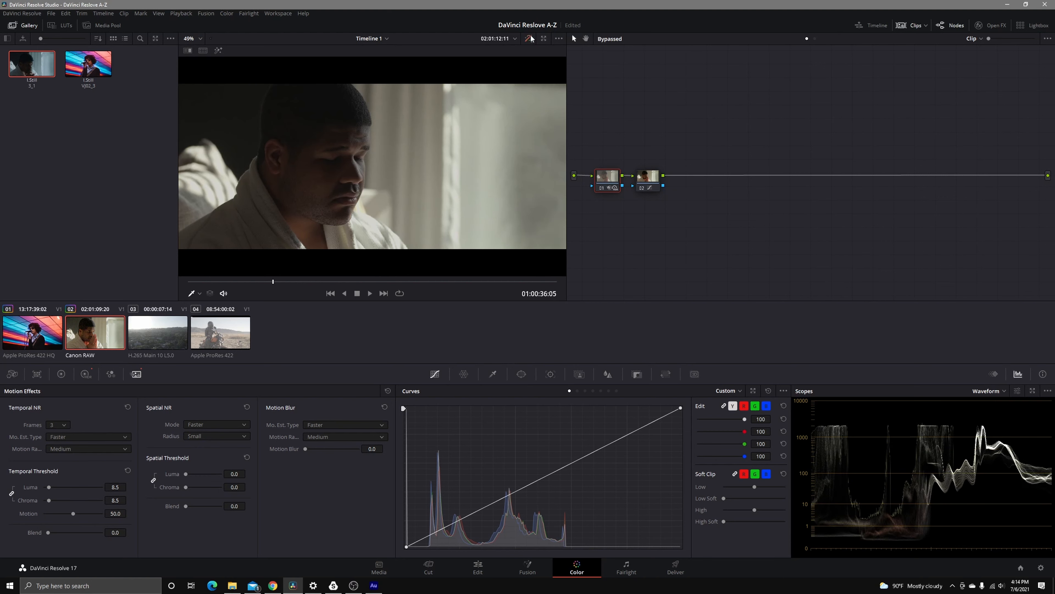
click(528, 39)
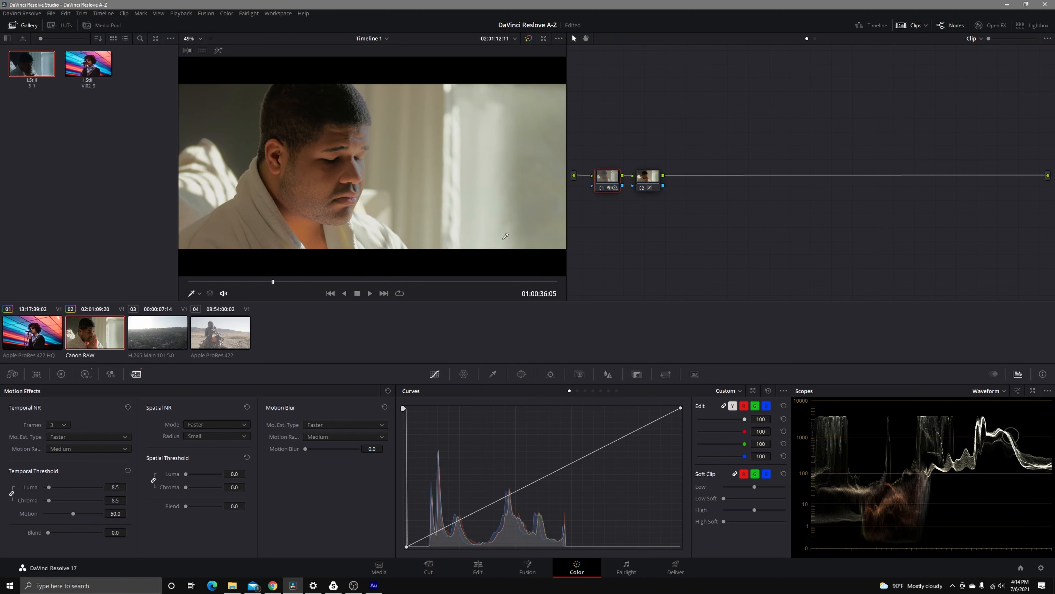
- Add a serial node after node 02, sample the man's facial skin with the HSL qualifier and highlight the selection
right_click(660, 181)
mouse_move(705, 224)
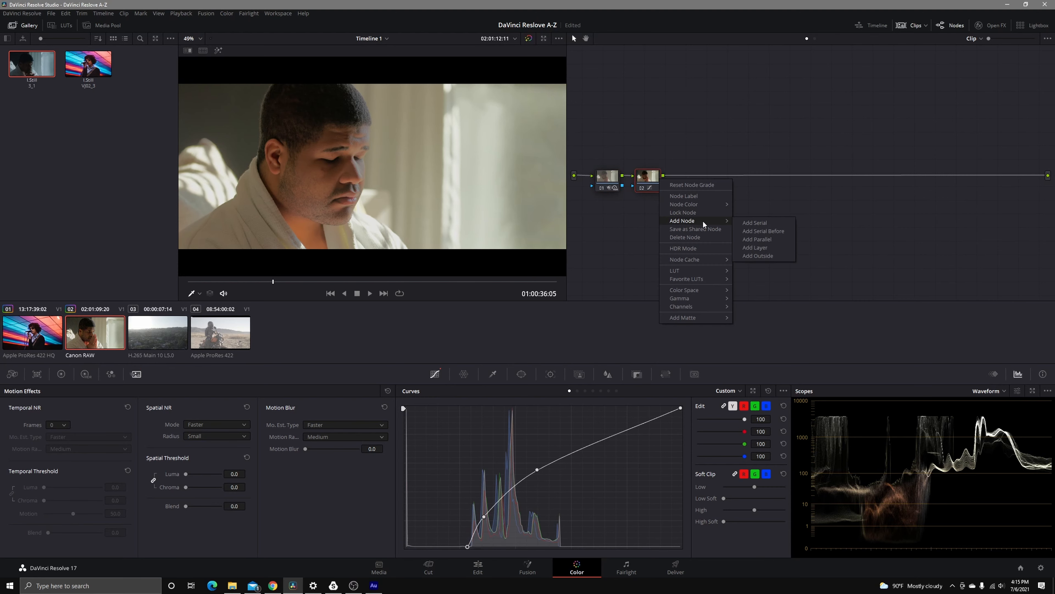
click(754, 223)
click(500, 376)
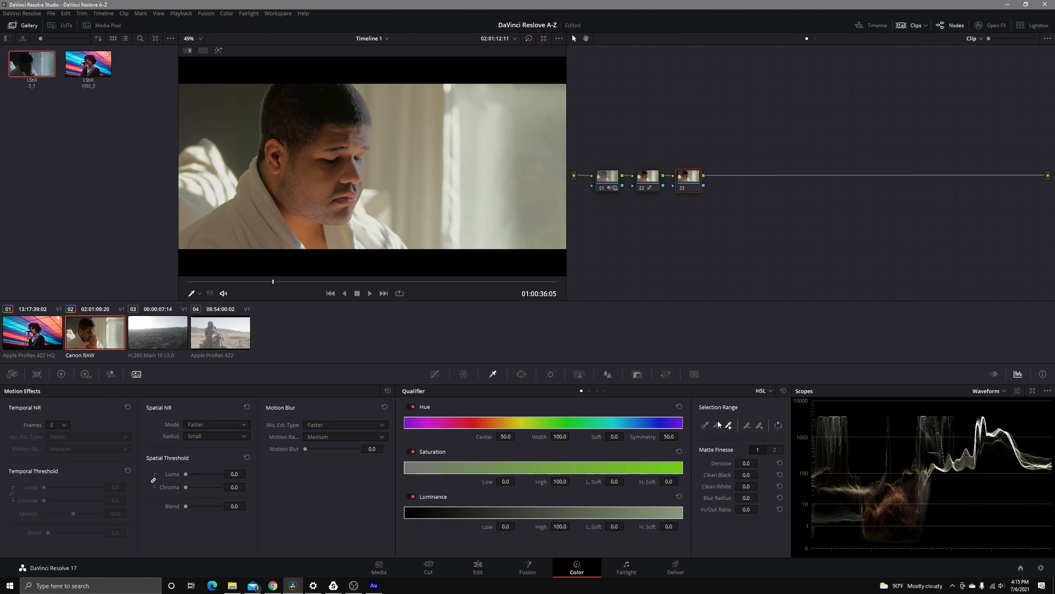
click(334, 169)
click(218, 50)
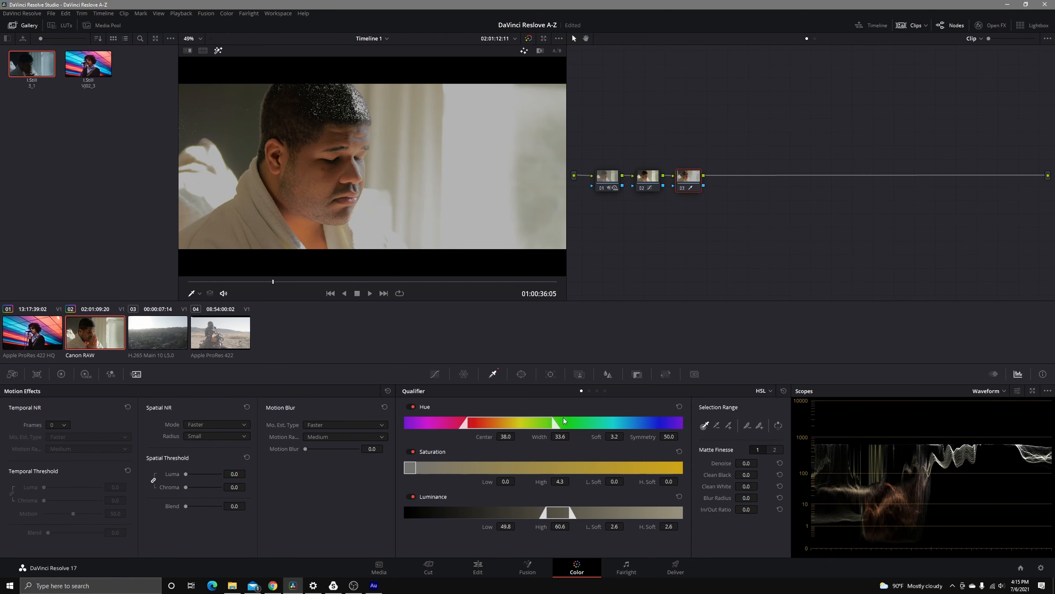
- Narrow the skin key to hue center 33.4 and width 10.6, with saturation low softness 0.4 and blur radius 6.6, then end the highlight
drag(552, 423, 496, 425)
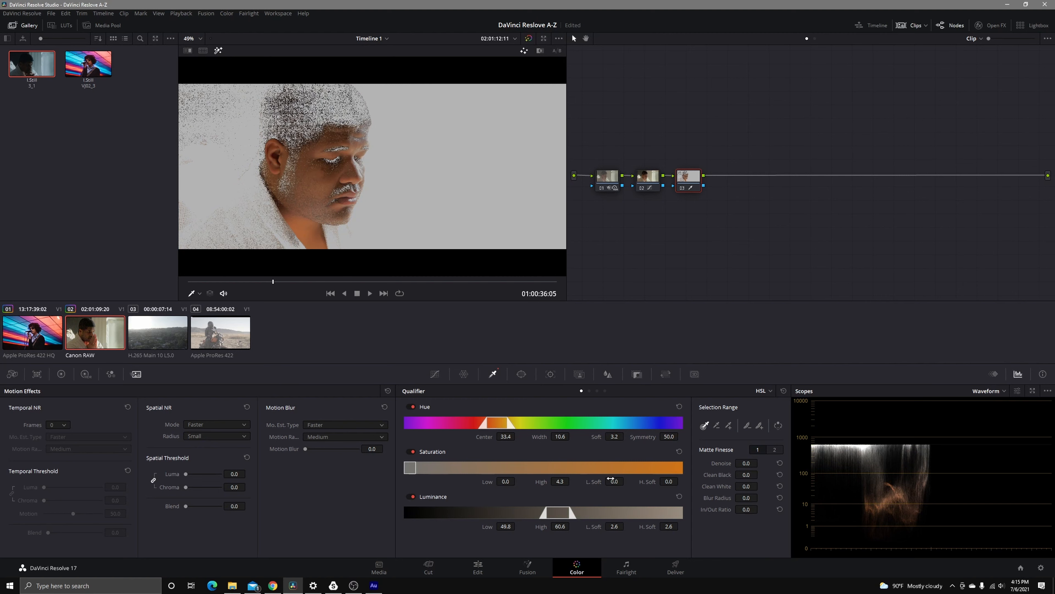
drag(611, 479, 626, 481)
drag(760, 463, 761, 486)
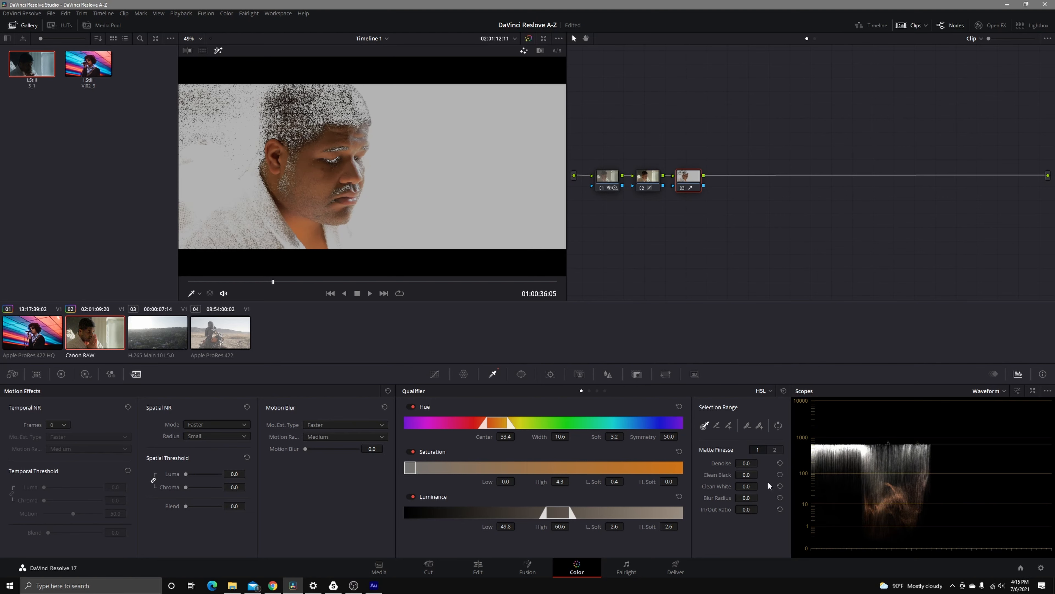
drag(750, 474, 761, 475)
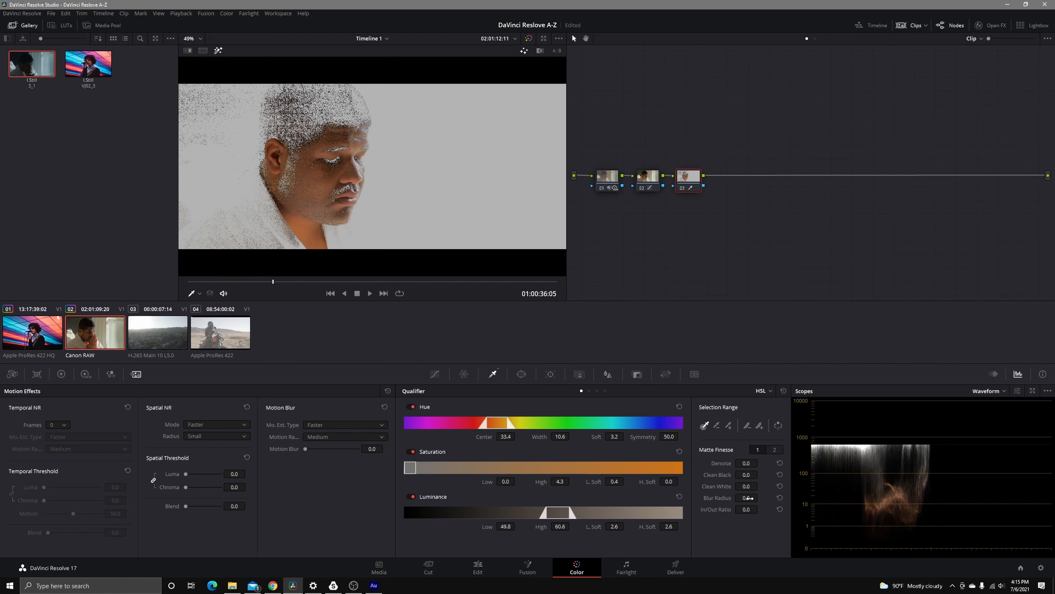
drag(746, 498, 761, 498)
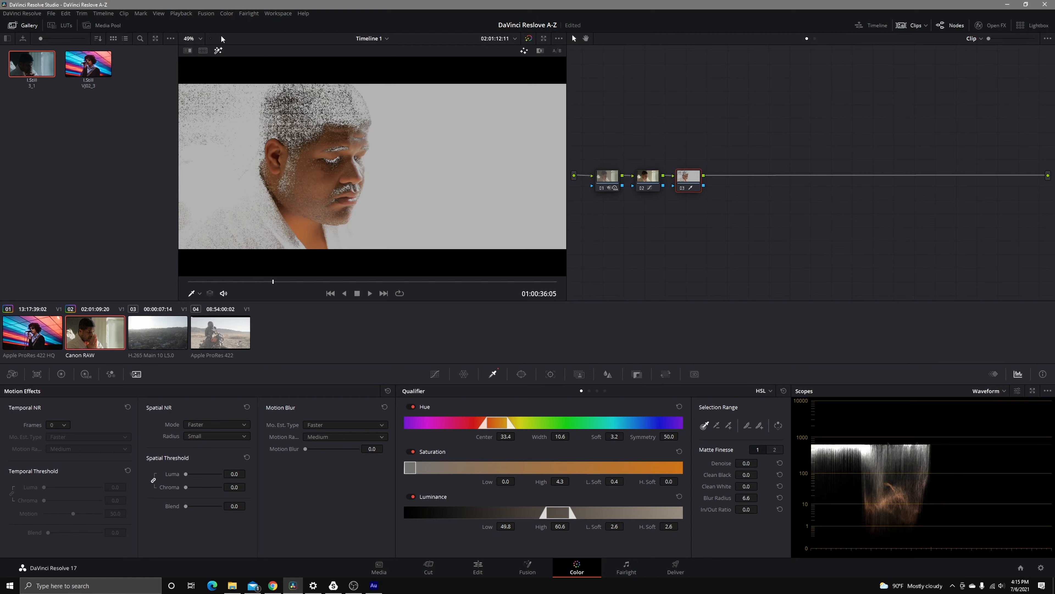
click(218, 53)
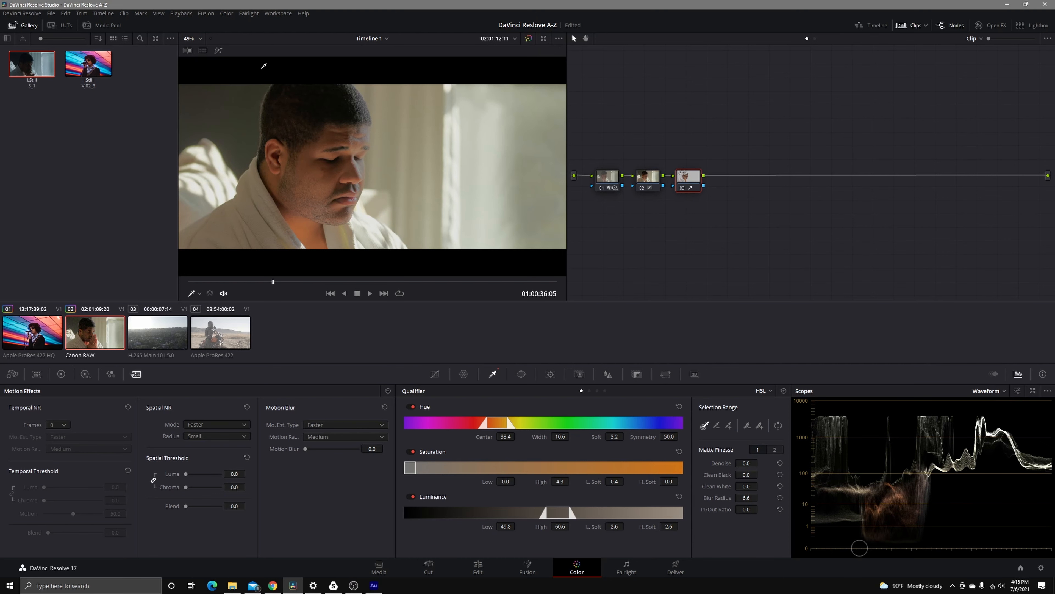
- Add a serial node after the skin qualifier node 03 and make the new node active
right_click(684, 182)
mouse_move(730, 217)
click(796, 229)
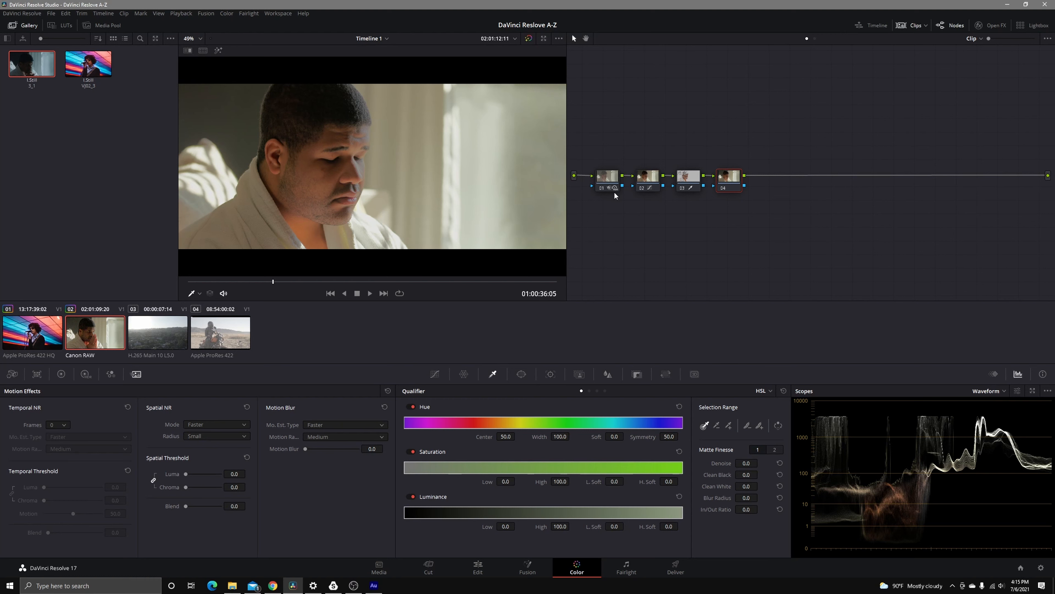
click(688, 177)
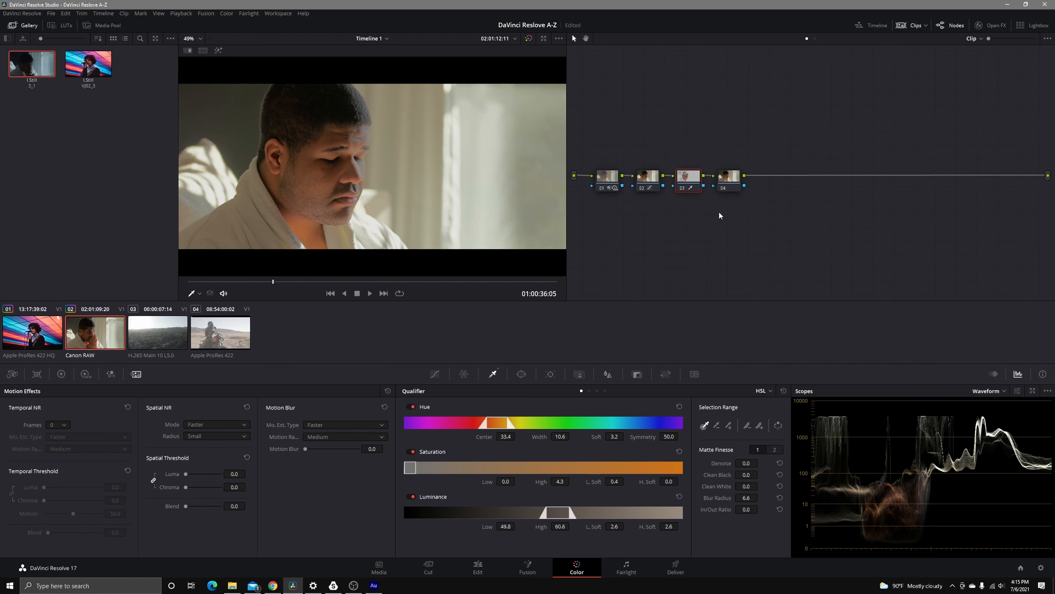
click(728, 181)
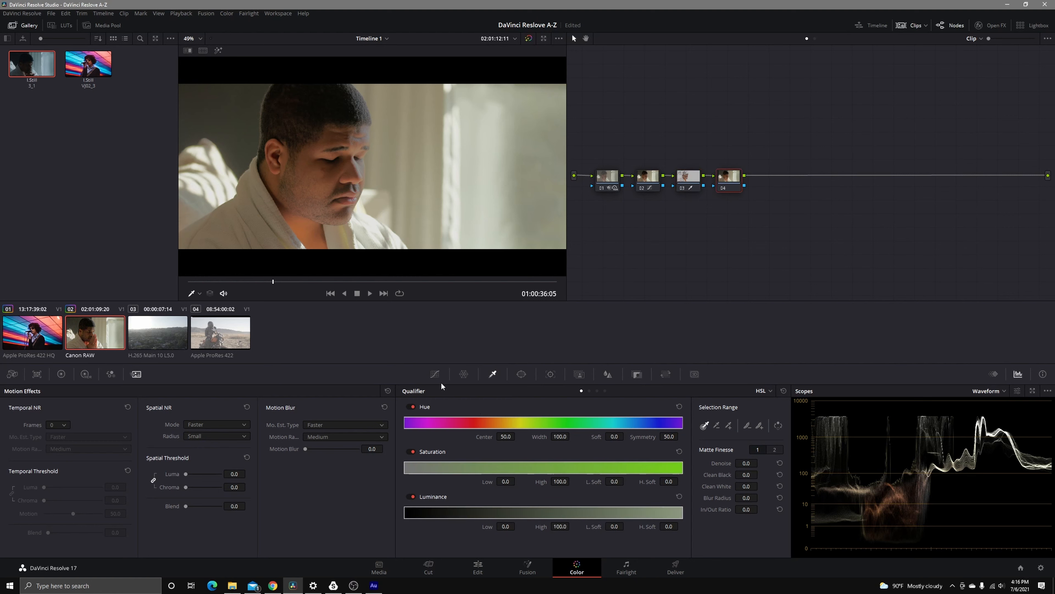
- Add a serial node after node 04, then add a layer node to that new node 05
right_click(758, 197)
mouse_move(777, 233)
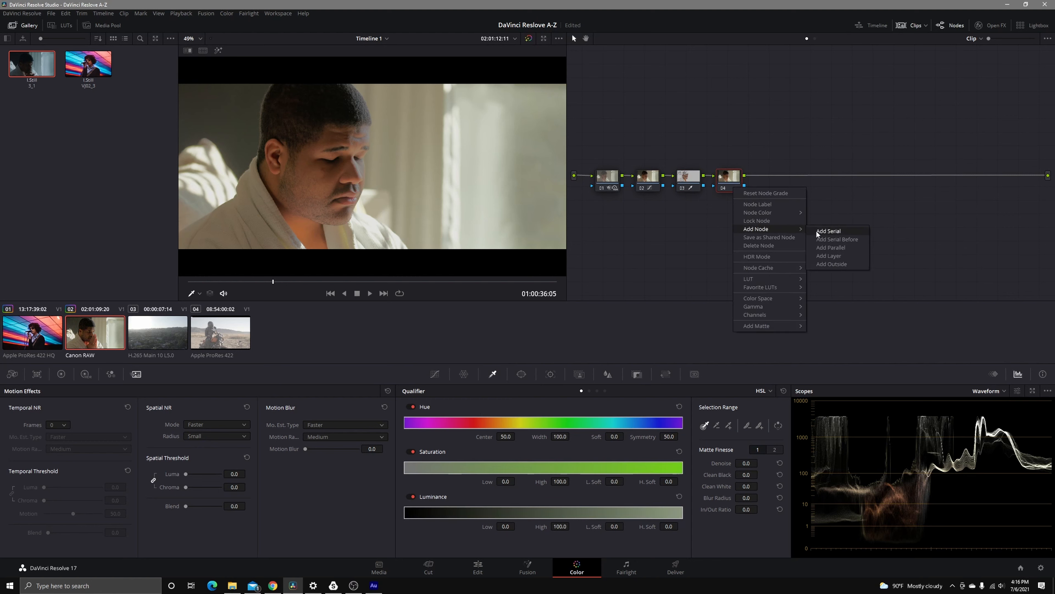
click(827, 230)
right_click(772, 185)
mouse_move(810, 225)
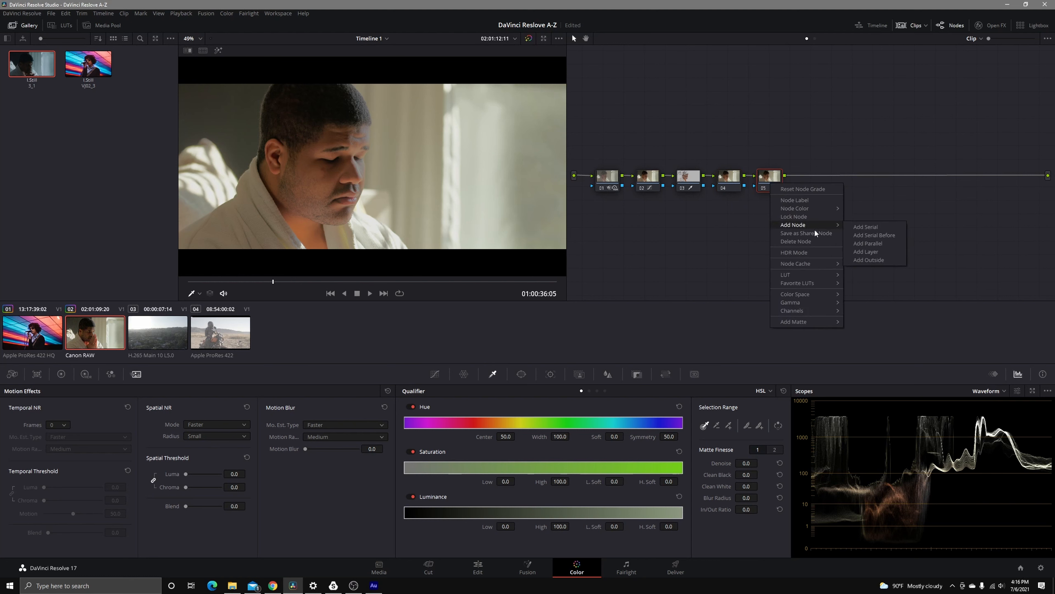
click(867, 252)
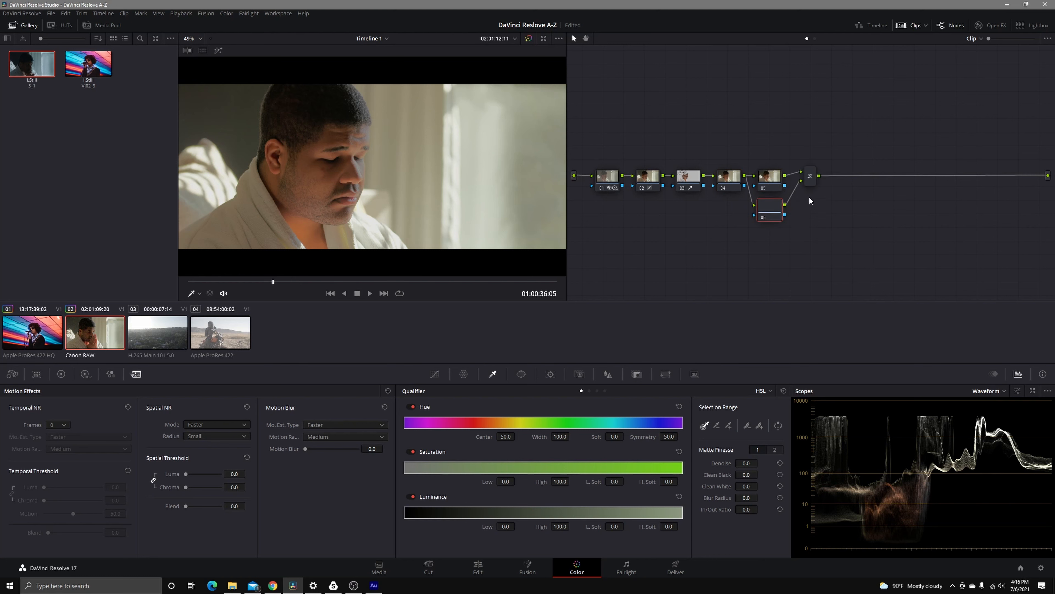
- Add a serial node after the layer mixer that combines the two layered nodes
right_click(814, 182)
mouse_move(876, 187)
click(921, 186)
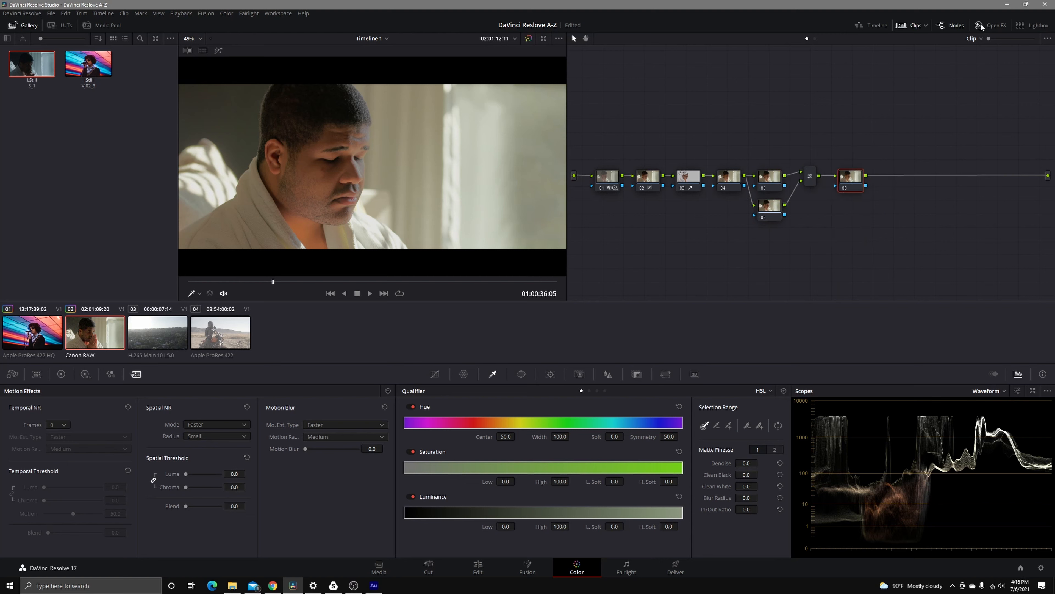
- Apply the Color Space Transform effect from the Resolve FX Color group to node 04
click(979, 26)
scroll(944, 233, down, 10)
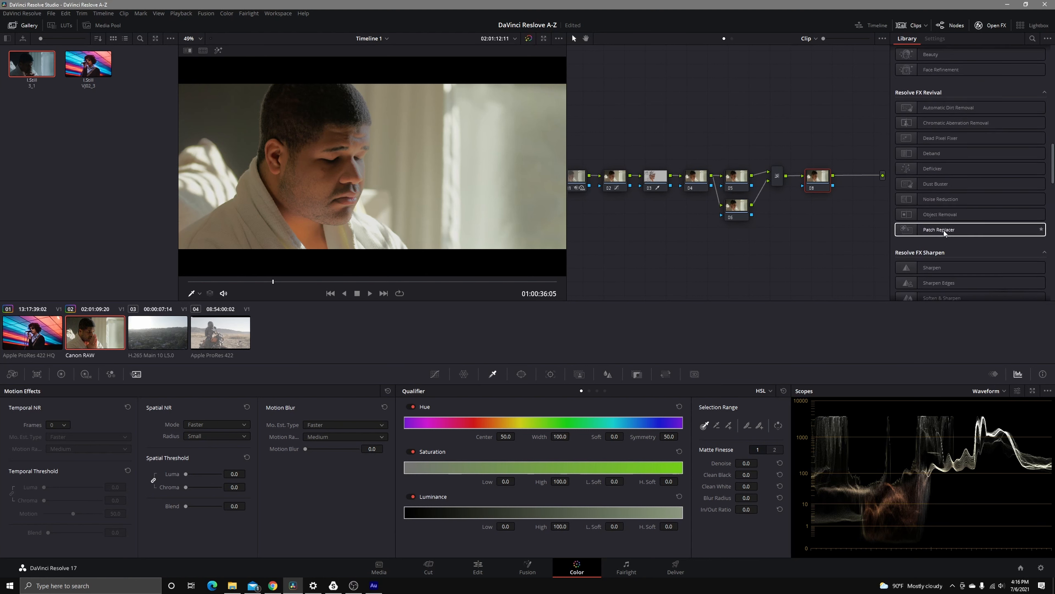
scroll(944, 232, up, 4)
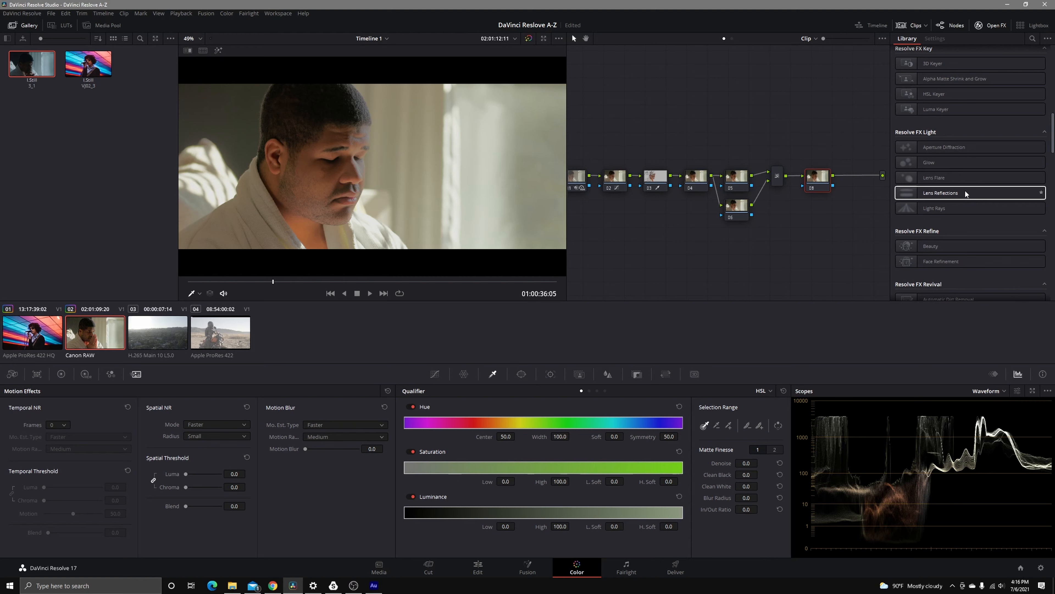
scroll(970, 195, up, 2)
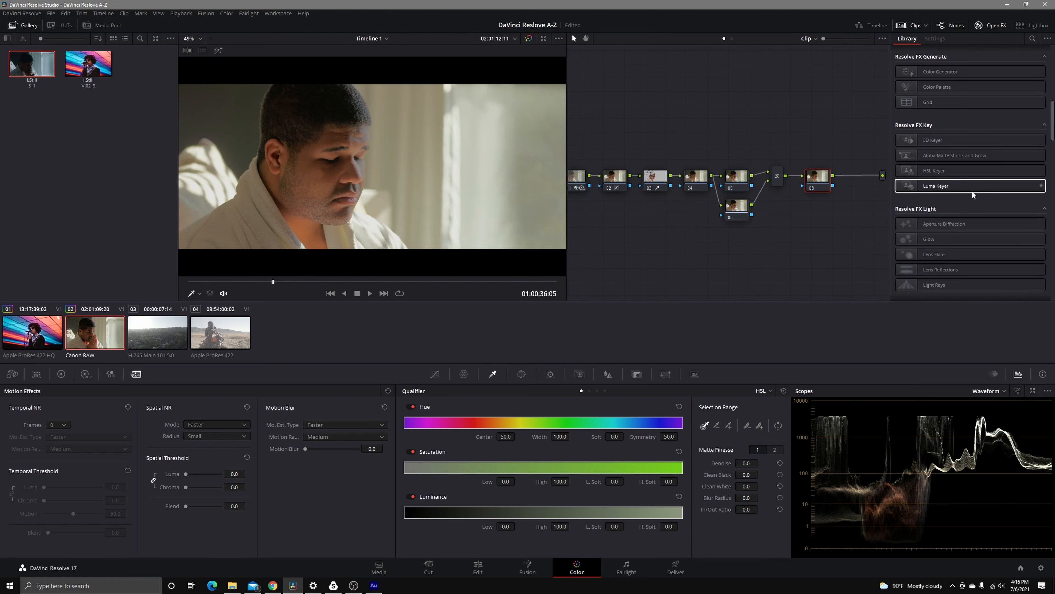
scroll(977, 199, up, 8)
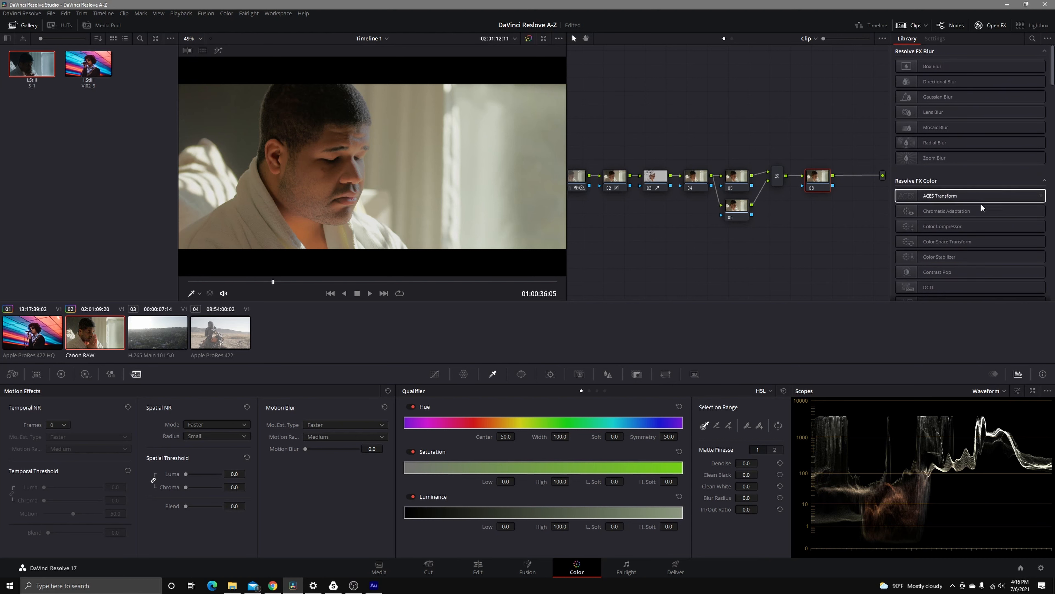
drag(956, 242, 696, 179)
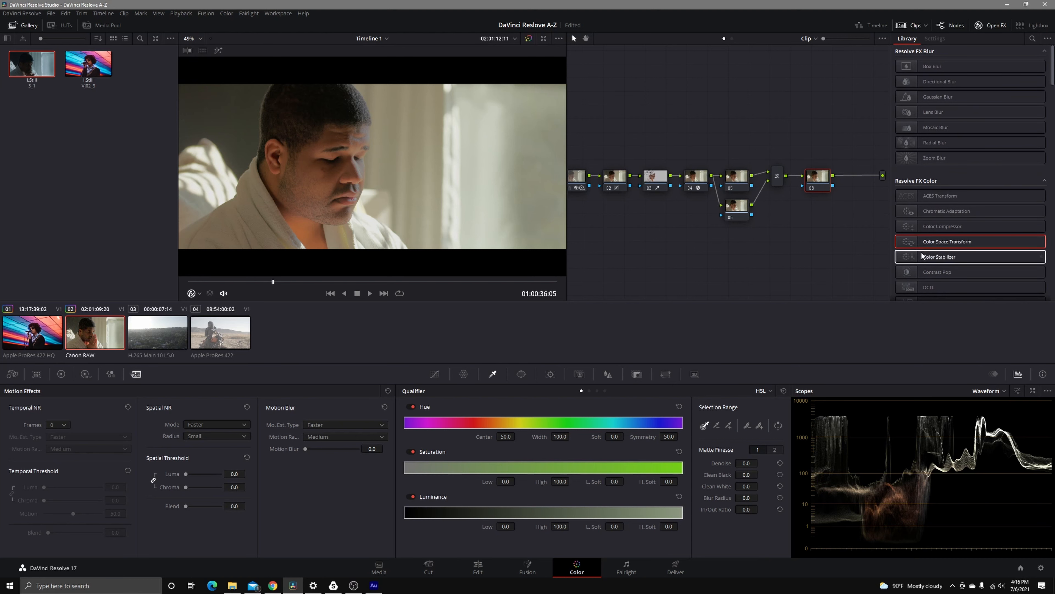
- Apply a Color Space Transform to the node after the layer mixer, and set node 04's input gamma to Canon Log 2
drag(958, 246, 818, 178)
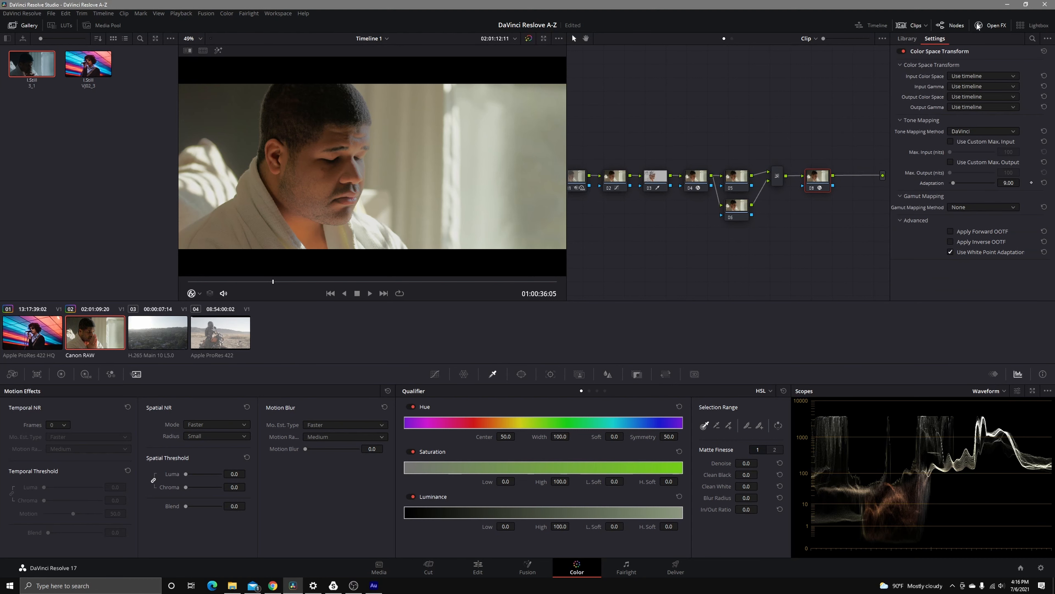
click(692, 187)
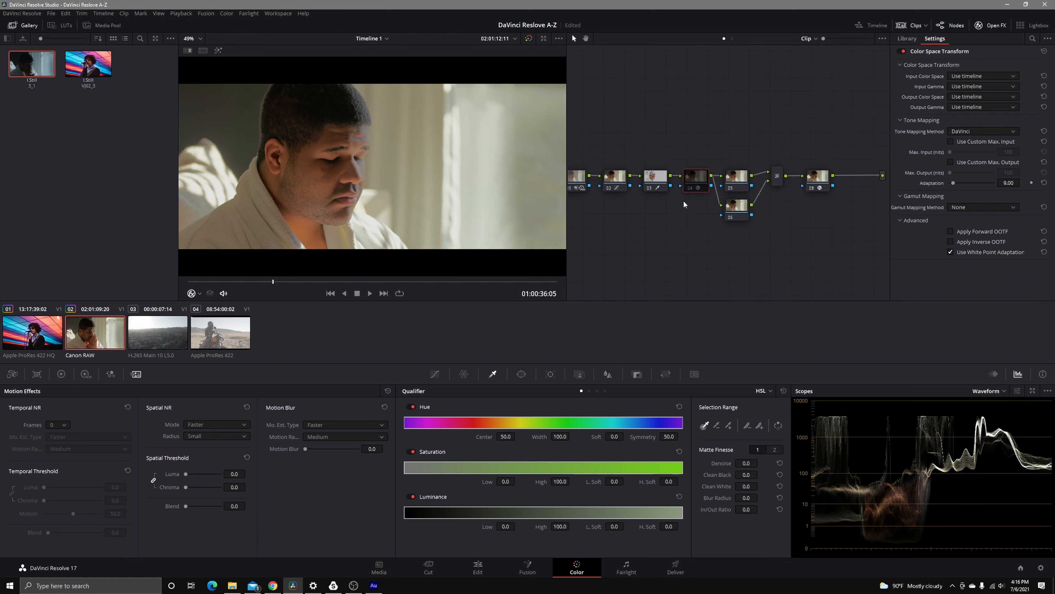
click(693, 191)
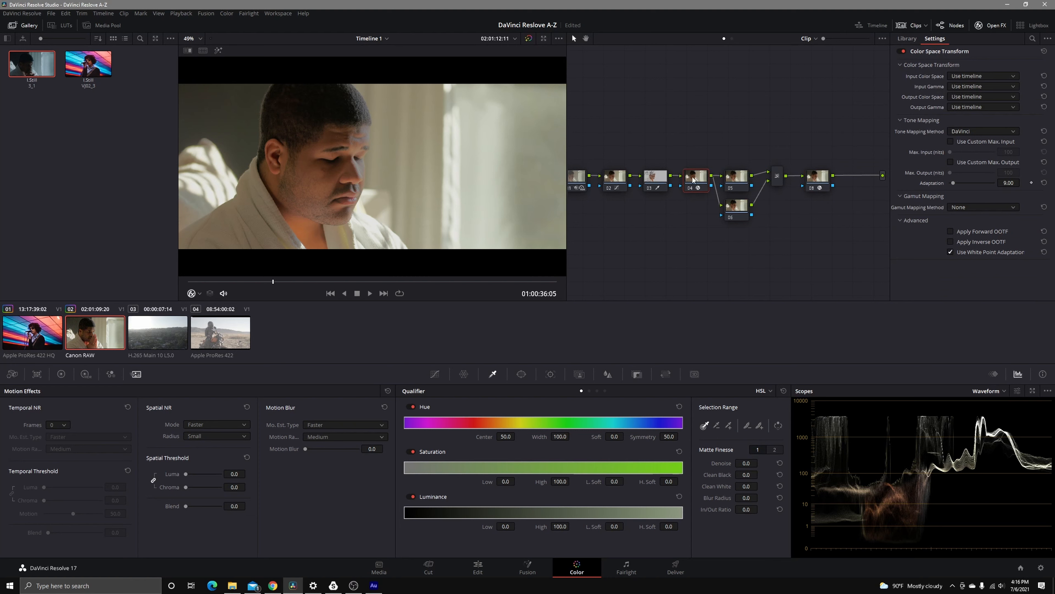
click(986, 87)
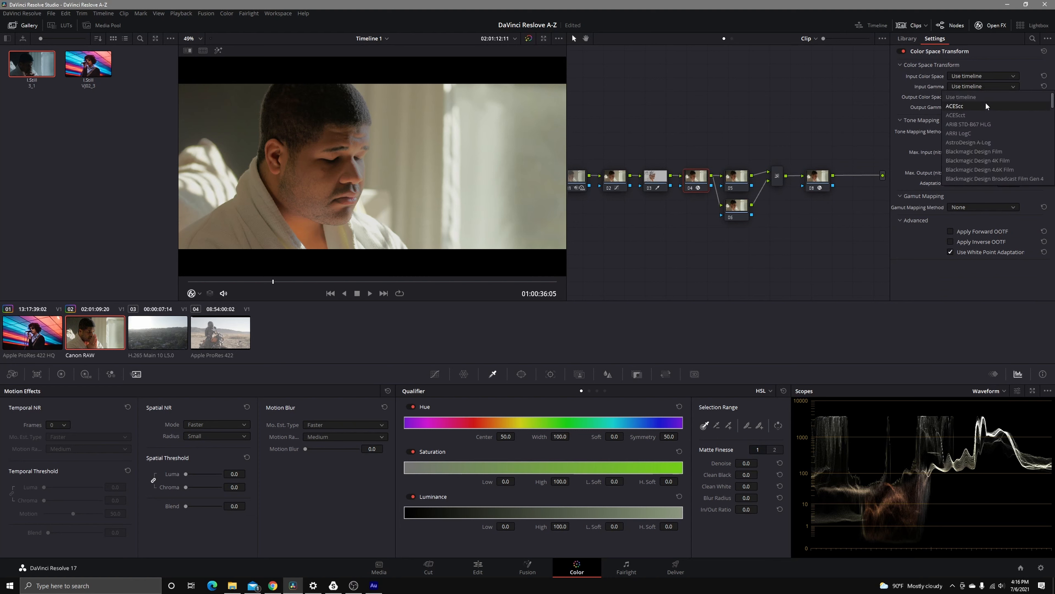
scroll(991, 135, down, 4)
scroll(989, 146, down, 2)
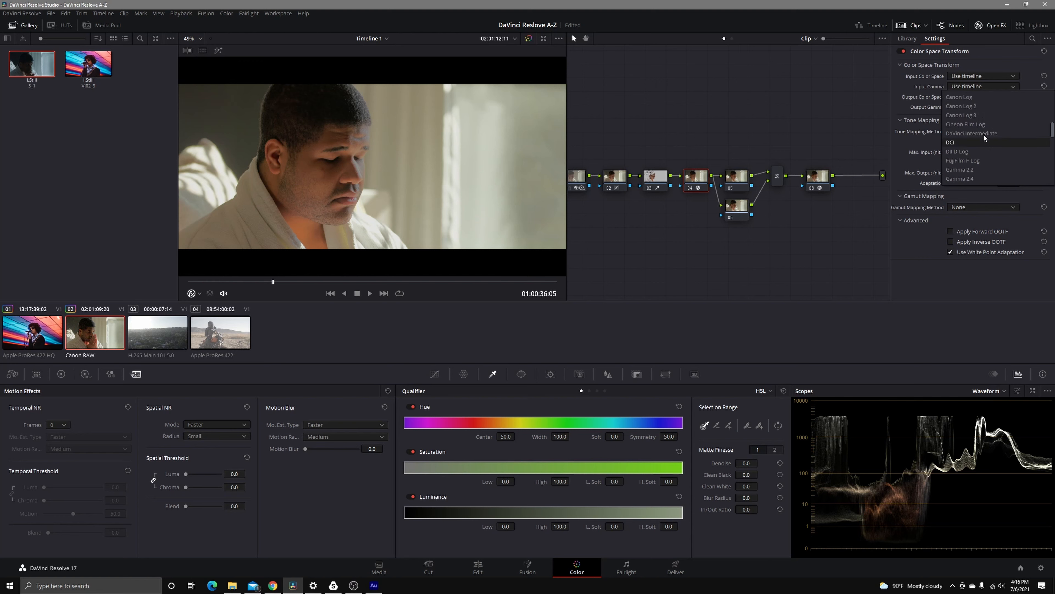
click(981, 107)
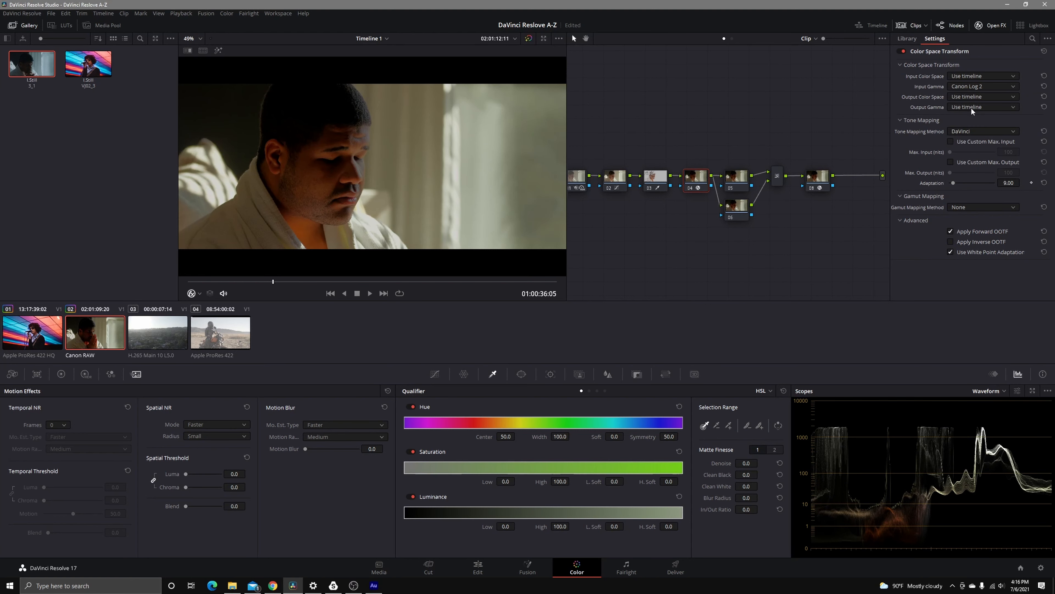
- Set the output gamma of node 04's Color Space Transform to Linear
click(971, 107)
scroll(981, 158, down, 5)
scroll(976, 196, down, 3)
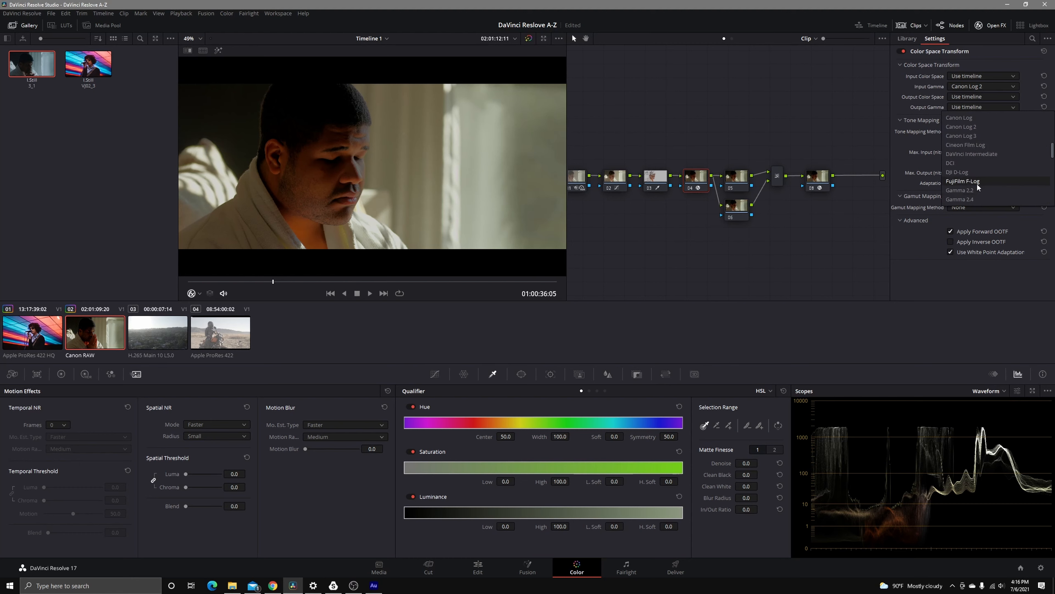
click(955, 173)
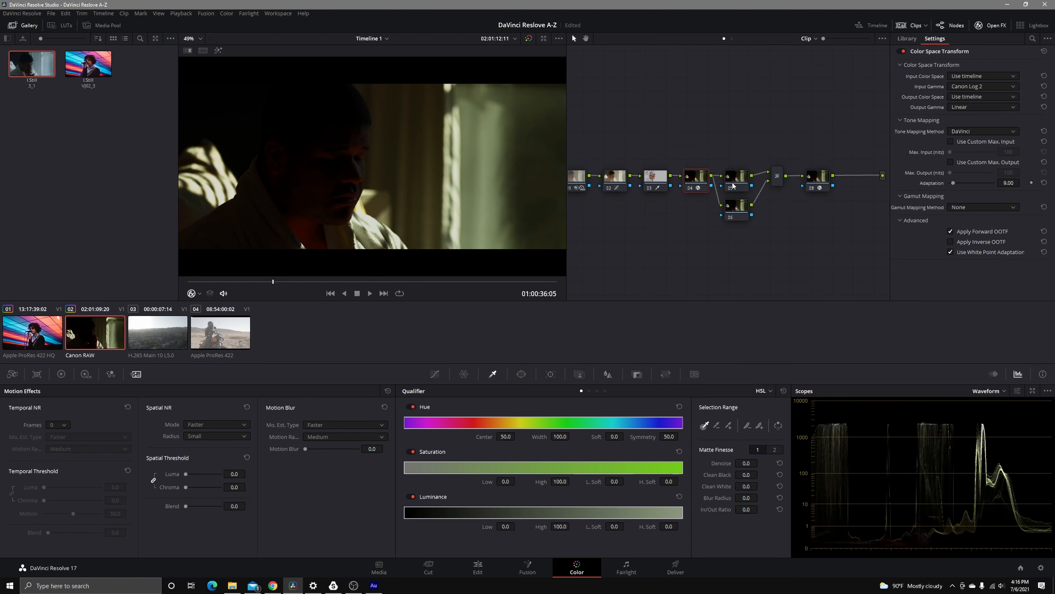
- In the Color Space Transform after the layer mixer, set the input gamma to Linear and the output gamma to Canon Log 2
click(816, 183)
click(963, 86)
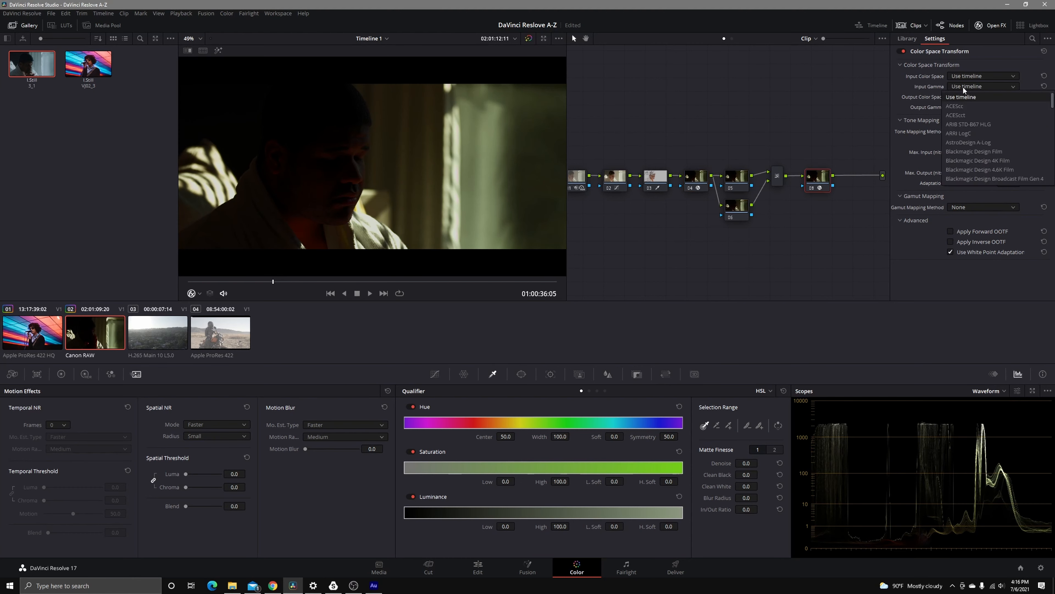
scroll(972, 156, down, 5)
scroll(972, 171, up, 5)
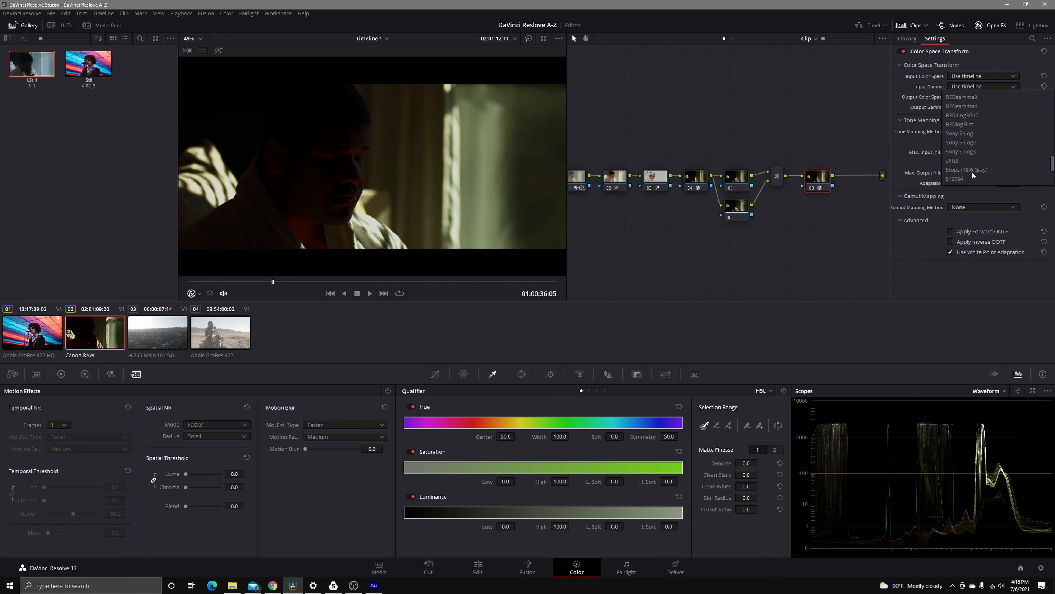
scroll(970, 168, down, 3)
click(967, 167)
click(976, 106)
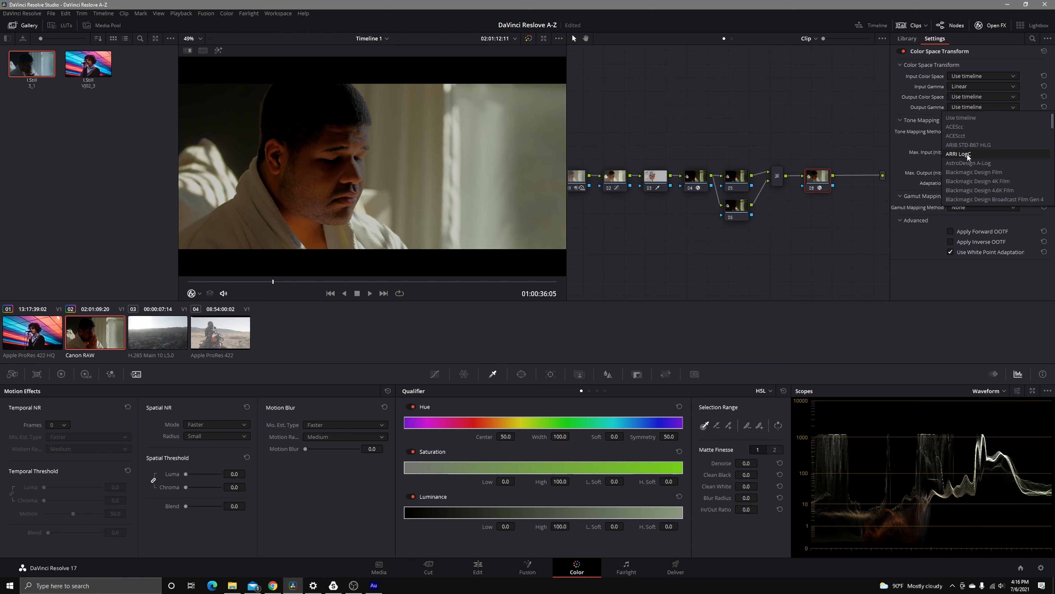
scroll(967, 154, down, 4)
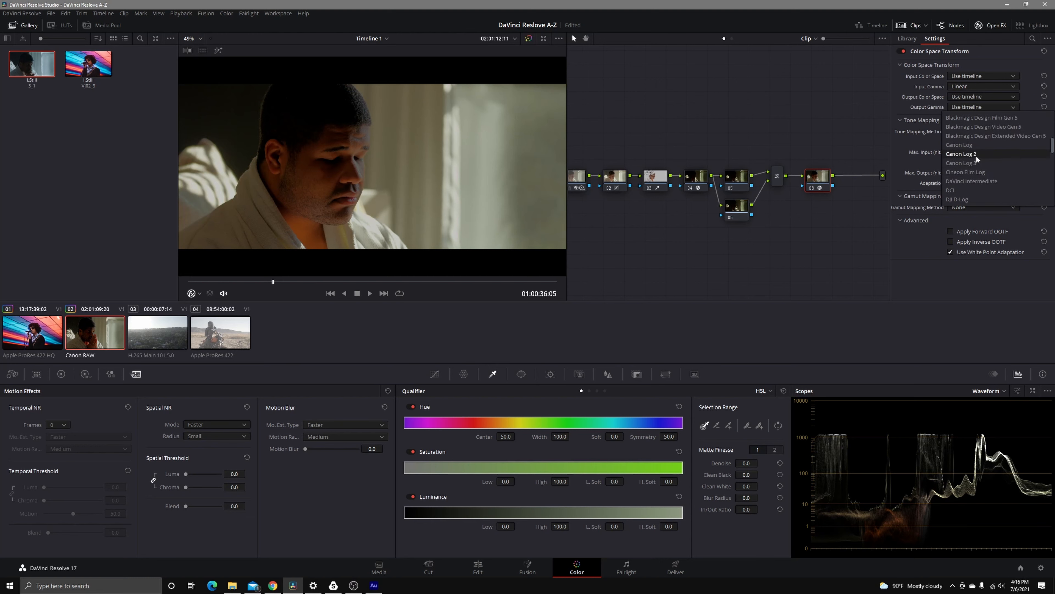
click(976, 154)
- Isolate the lower parallel node in highlight view, flatten its custom curve to zero and anchor a midpoint on the baseline
click(738, 210)
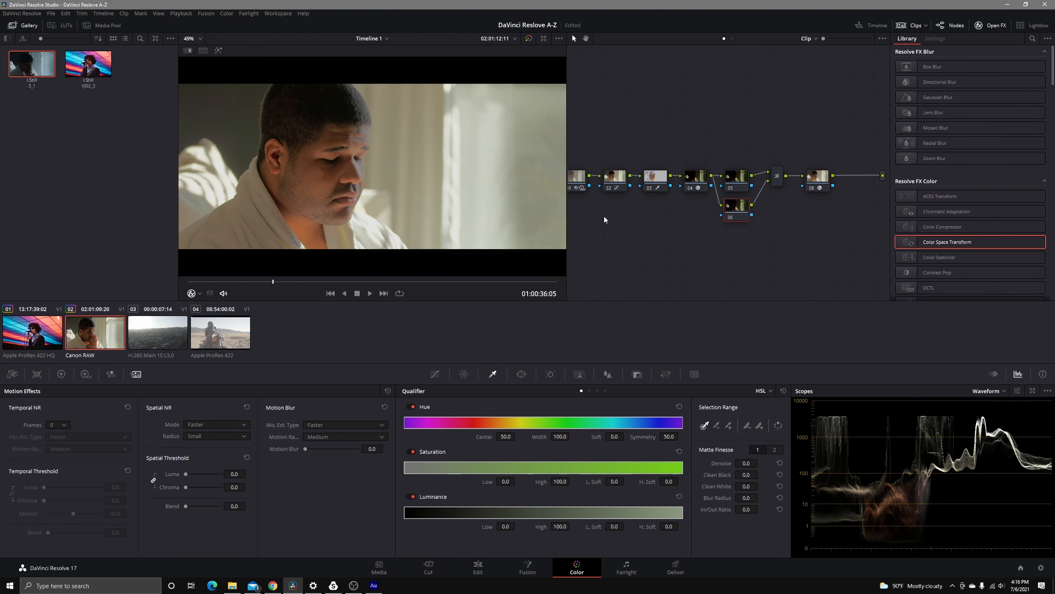
click(219, 51)
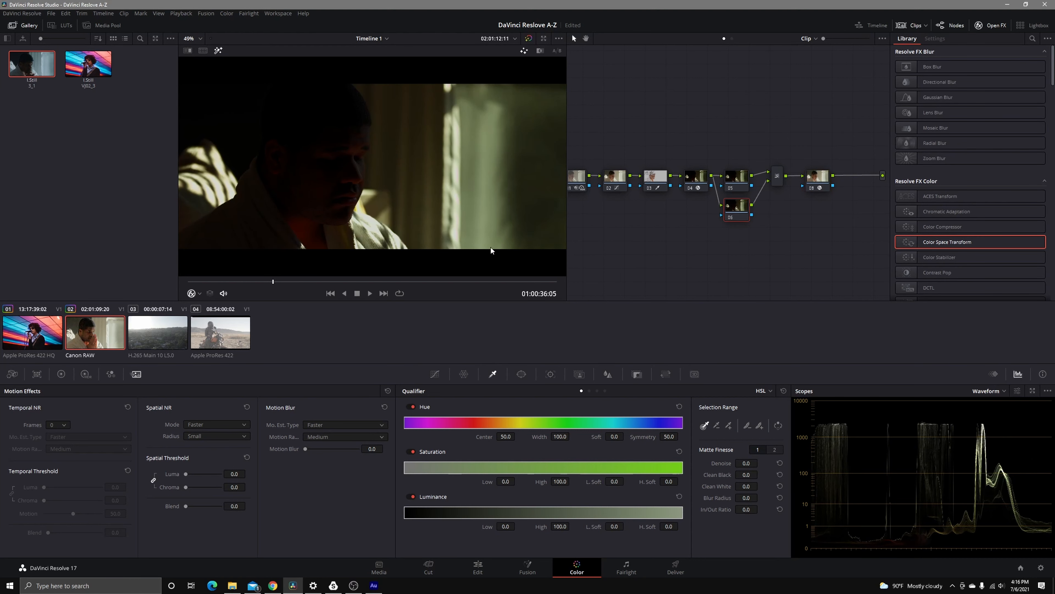
click(435, 374)
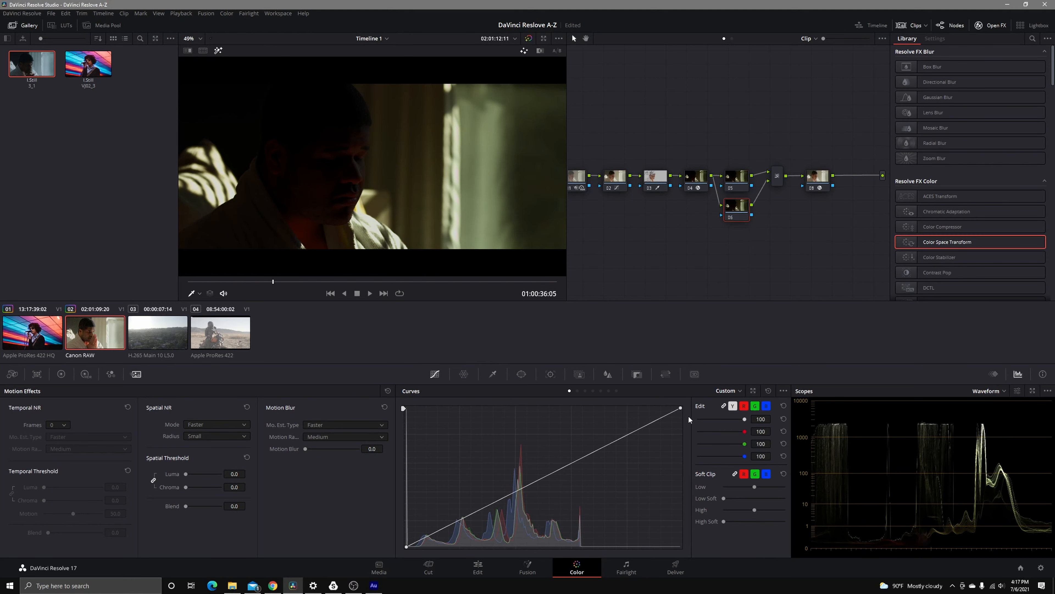
drag(680, 408, 681, 548)
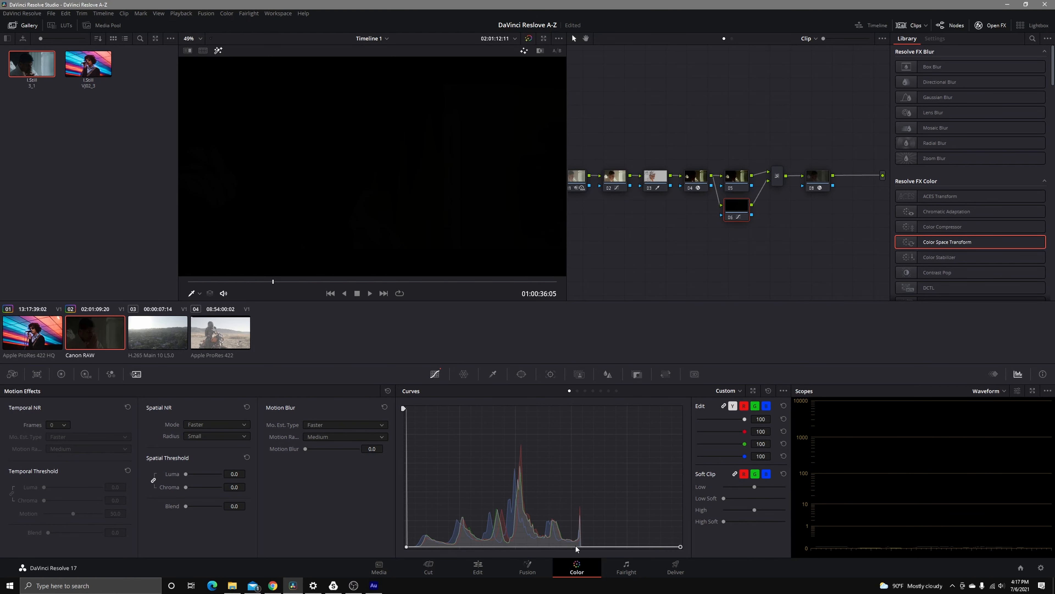
click(547, 547)
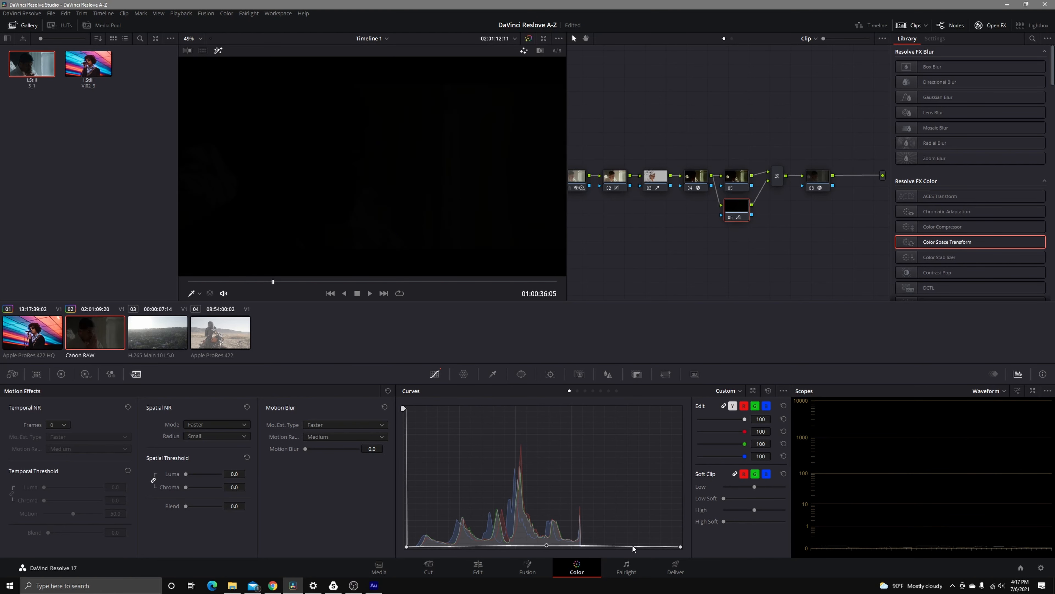
drag(545, 545, 545, 548)
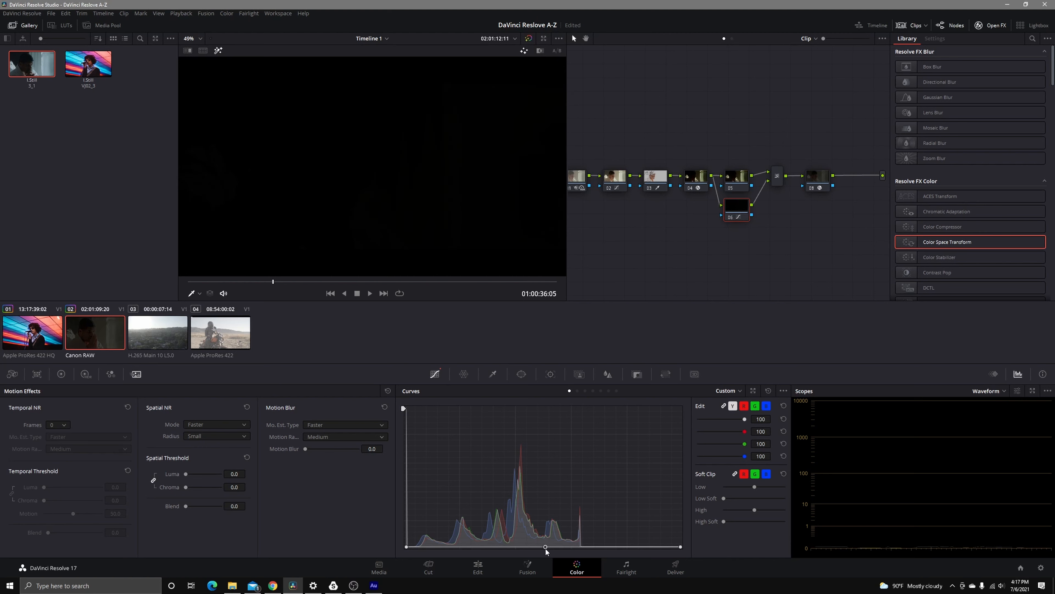
- Return the curve's white end to maximum, lift the midpoint slightly above the baseline and turn off the highlight view
drag(680, 548, 682, 408)
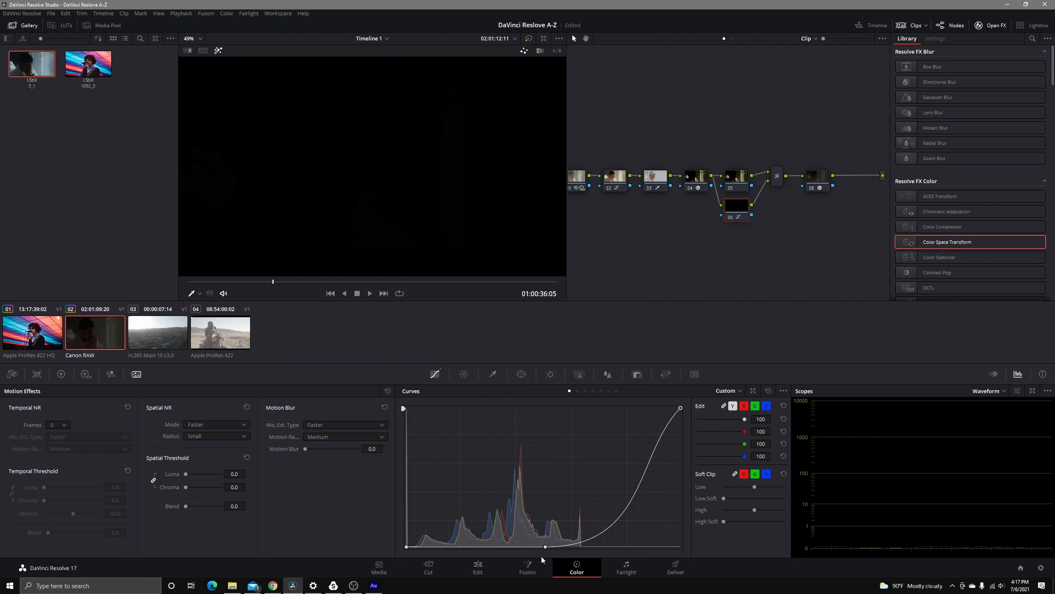
drag(545, 547, 536, 540)
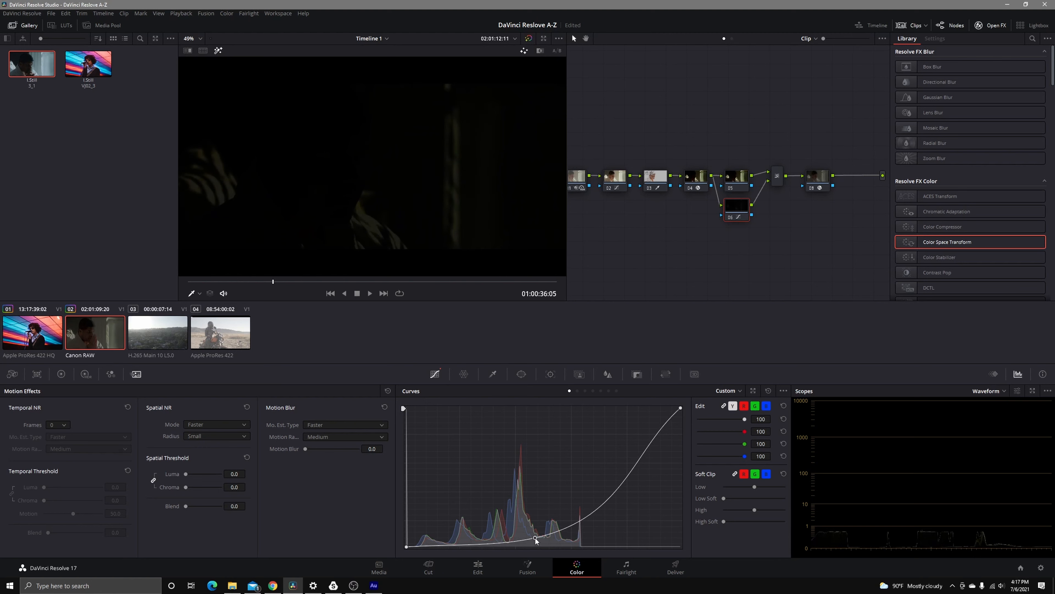
click(218, 51)
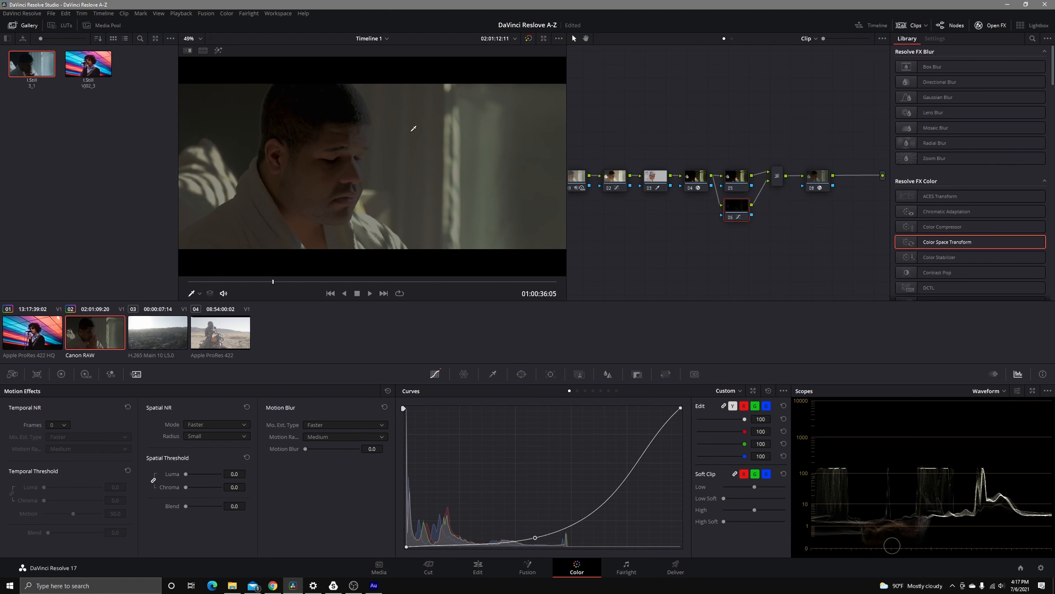
- Set the layer mixer's composite mode to Add
right_click(776, 181)
mouse_move(819, 233)
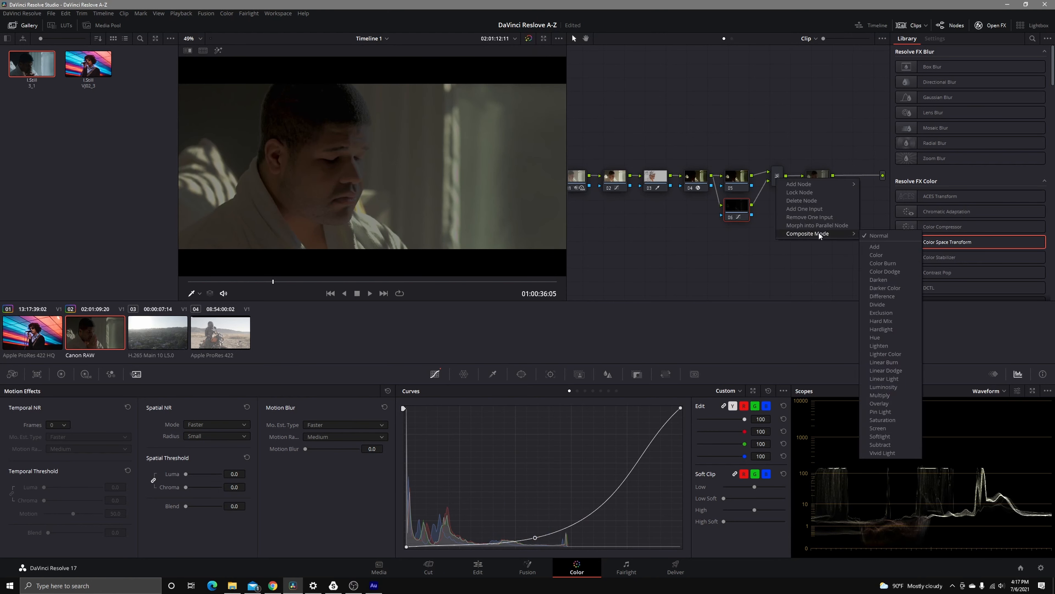
click(873, 246)
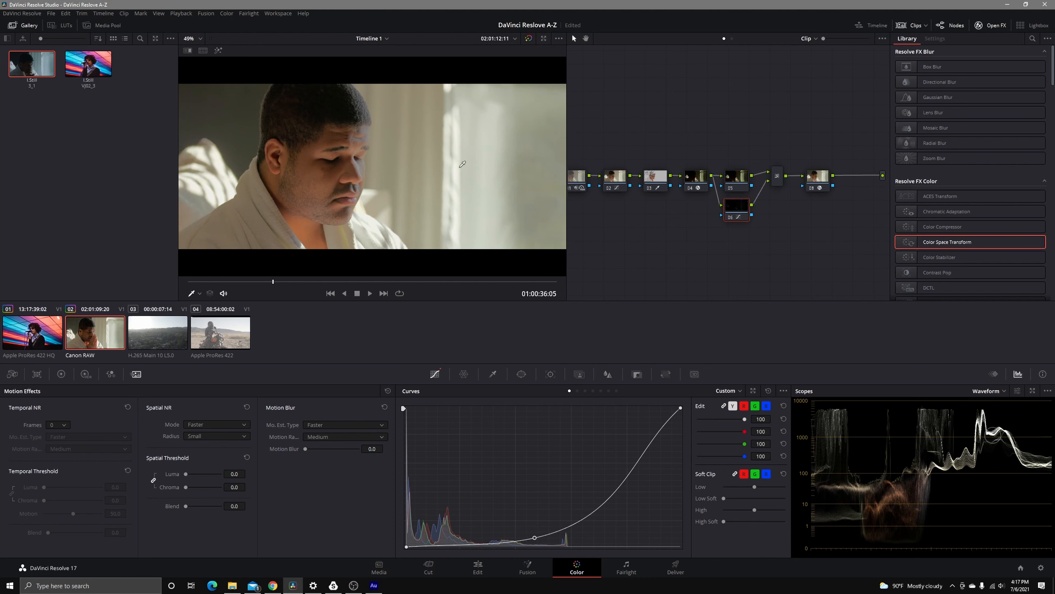
- Raise the lower parallel node's red blur radius to about 0.84, fine-tune its green radius and compare with the node off and on
click(603, 374)
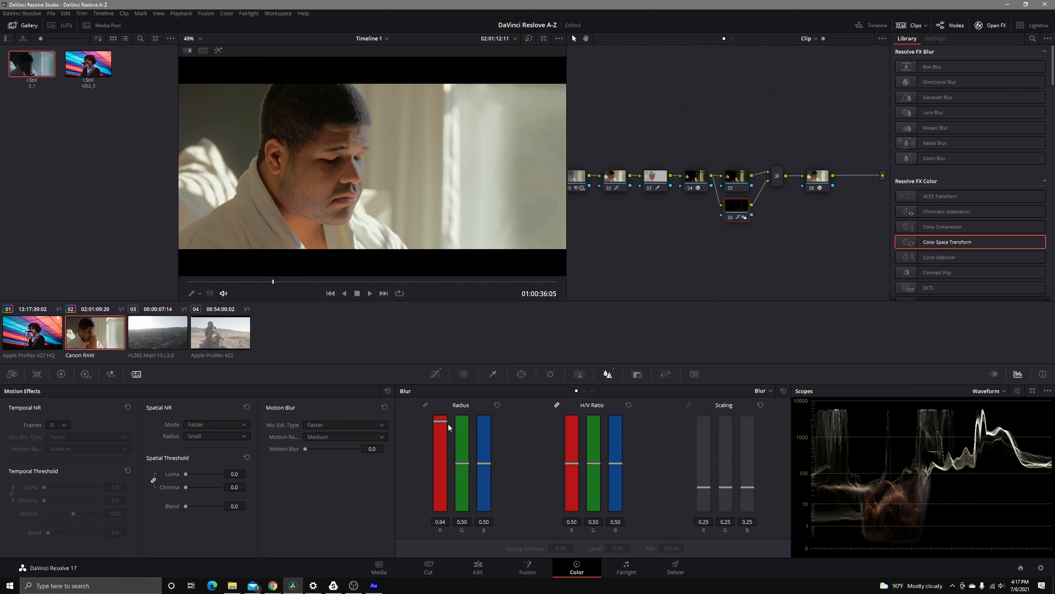
drag(468, 463, 468, 471)
click(730, 218)
click(731, 218)
- Add a serial node after the final Color Space Transform node and apply the FilmConvert Nitrate effect to it
click(818, 191)
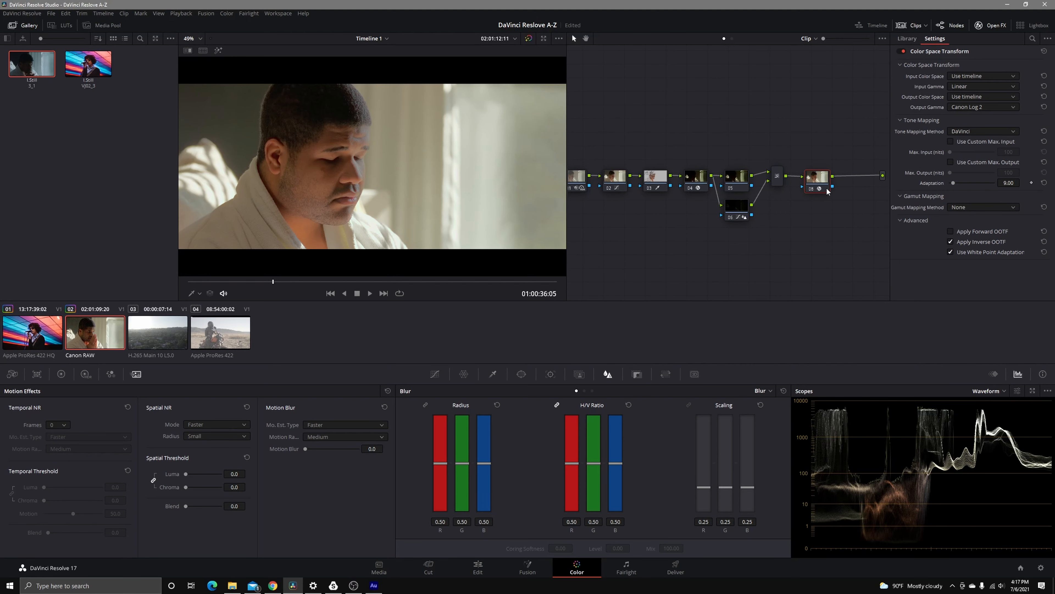
right_click(826, 190)
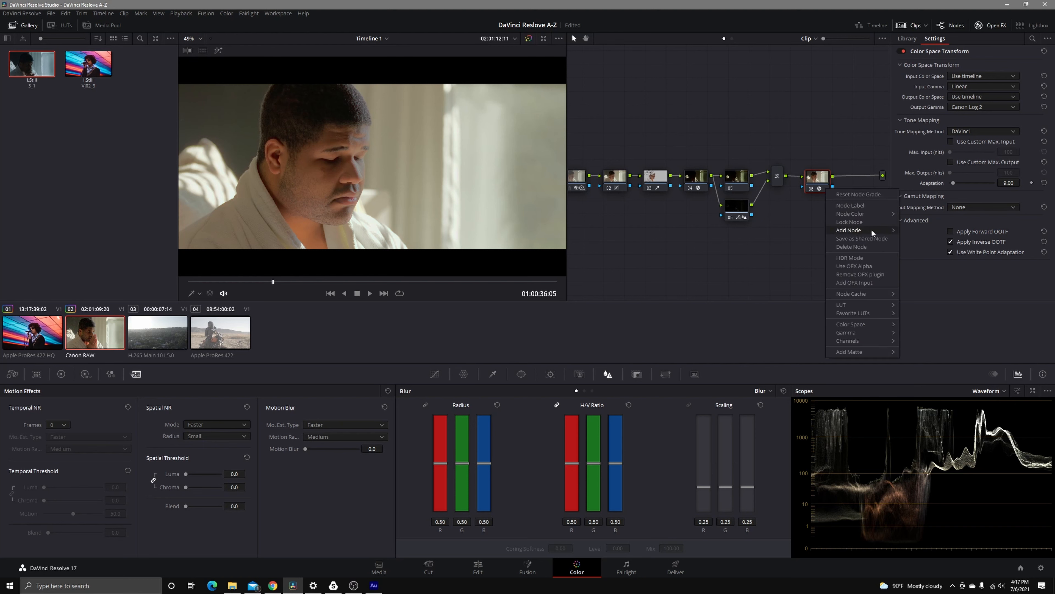
click(909, 229)
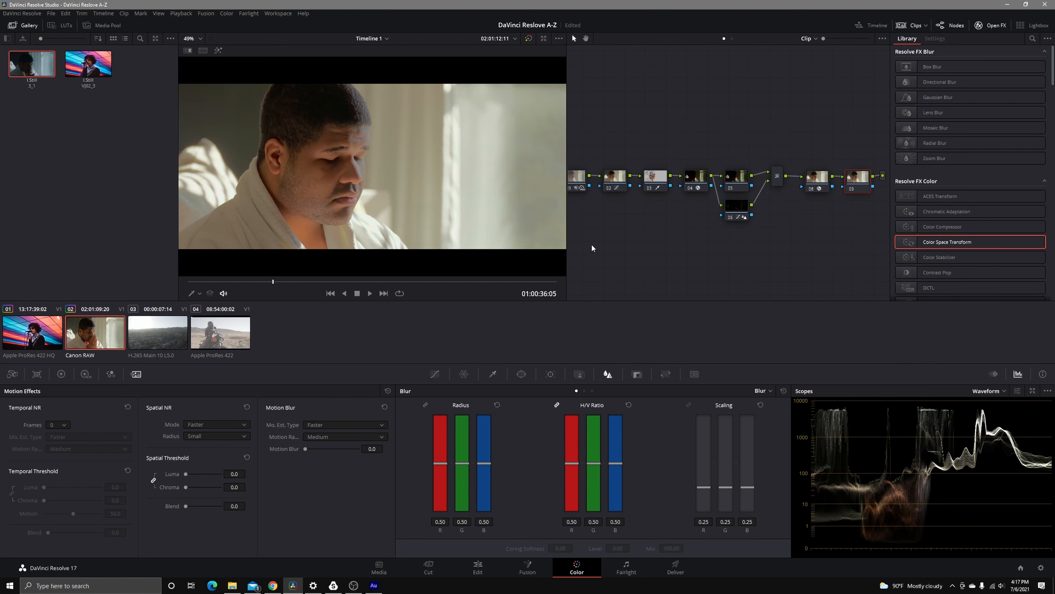
scroll(988, 263, down, 15)
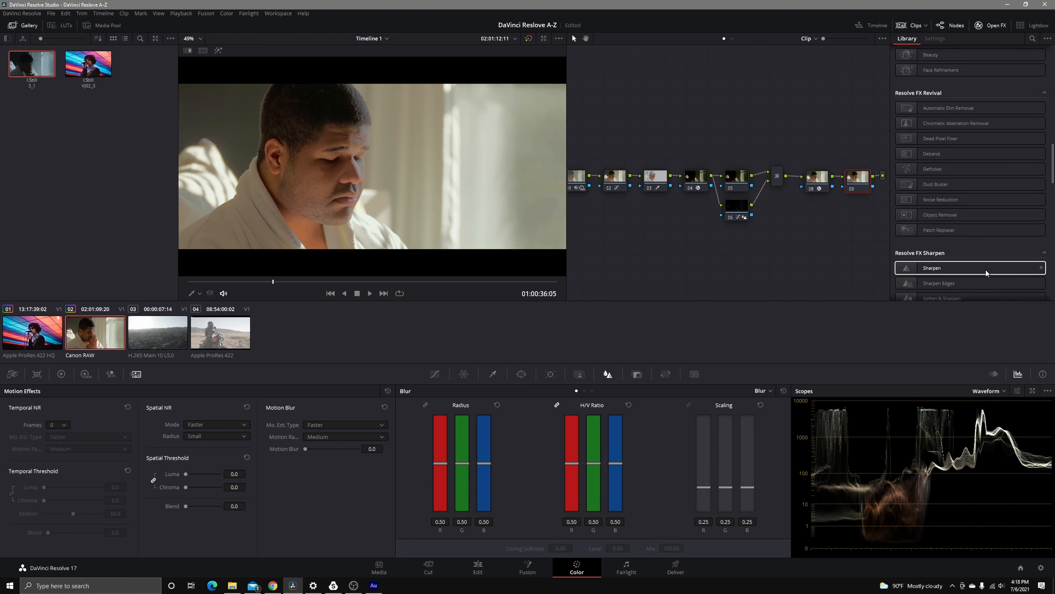
scroll(984, 274, down, 10)
drag(978, 284, 869, 178)
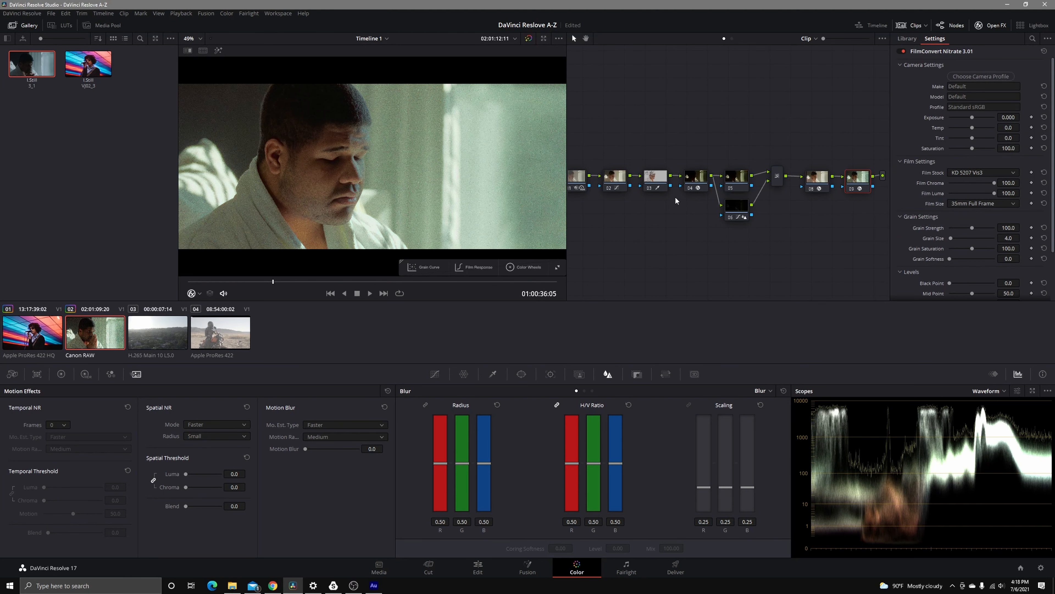
- Set FilmConvert's grain strength to 0 and raise its black point to 5.5
drag(971, 226, 869, 230)
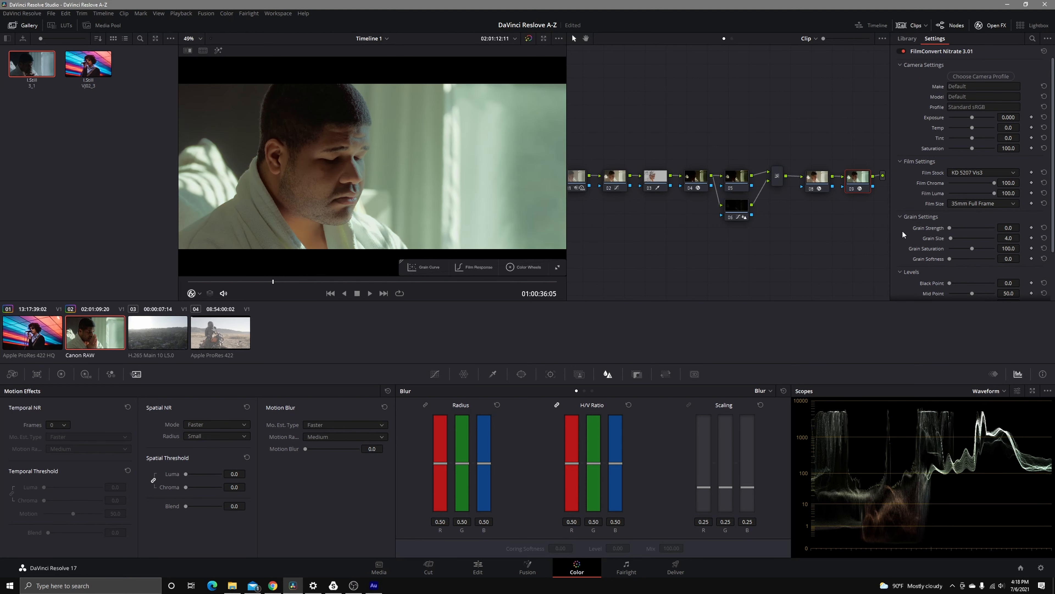
scroll(928, 235, down, 3)
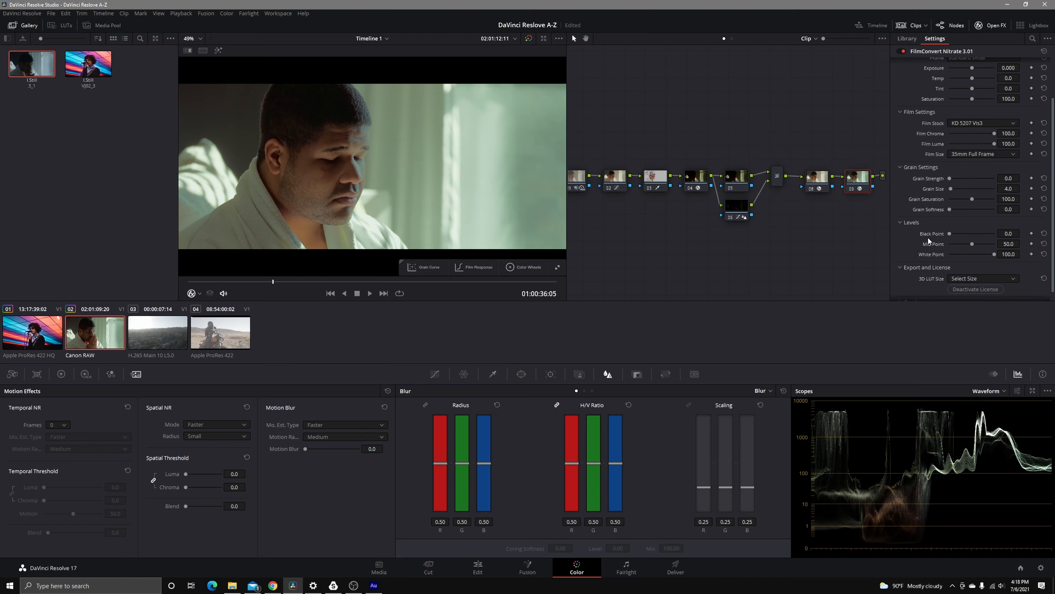
click(1011, 232)
drag(950, 234, 953, 236)
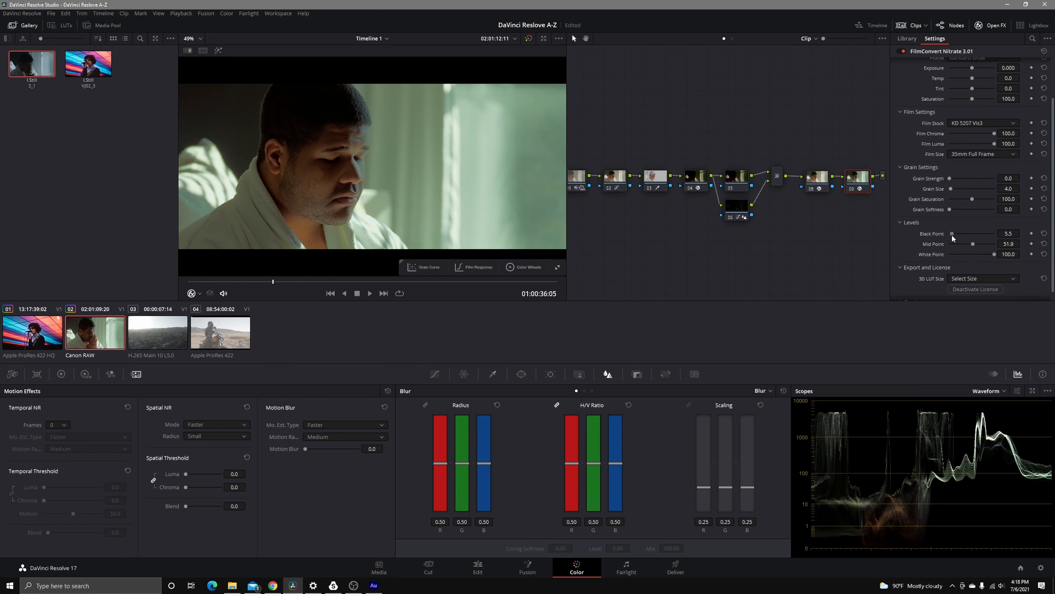
- Set FilmConvert's mid point to 61.5 and check the look on a frame further into the clip
click(980, 244)
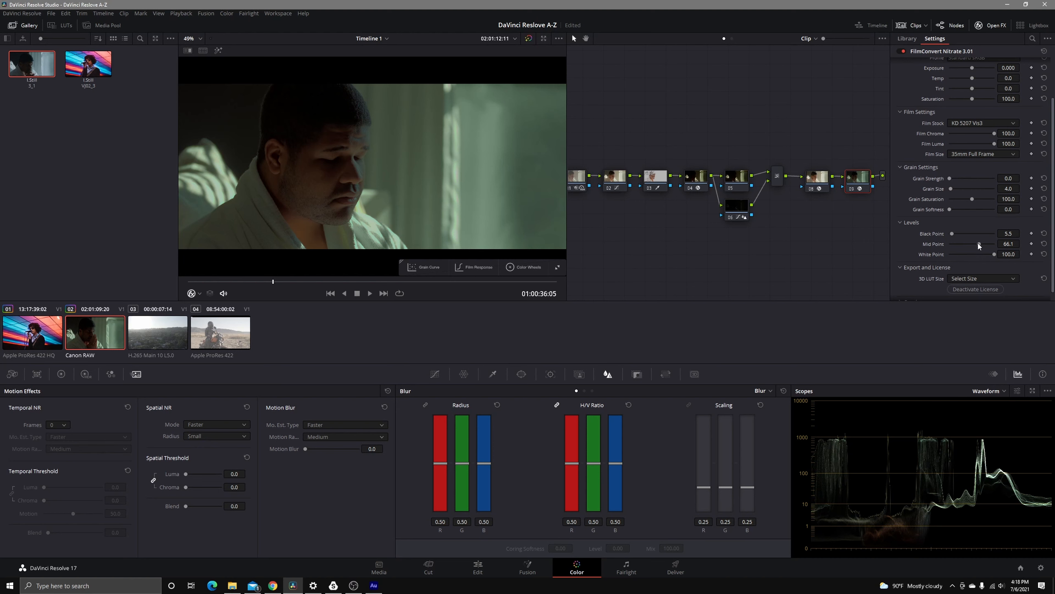
drag(978, 244, 977, 244)
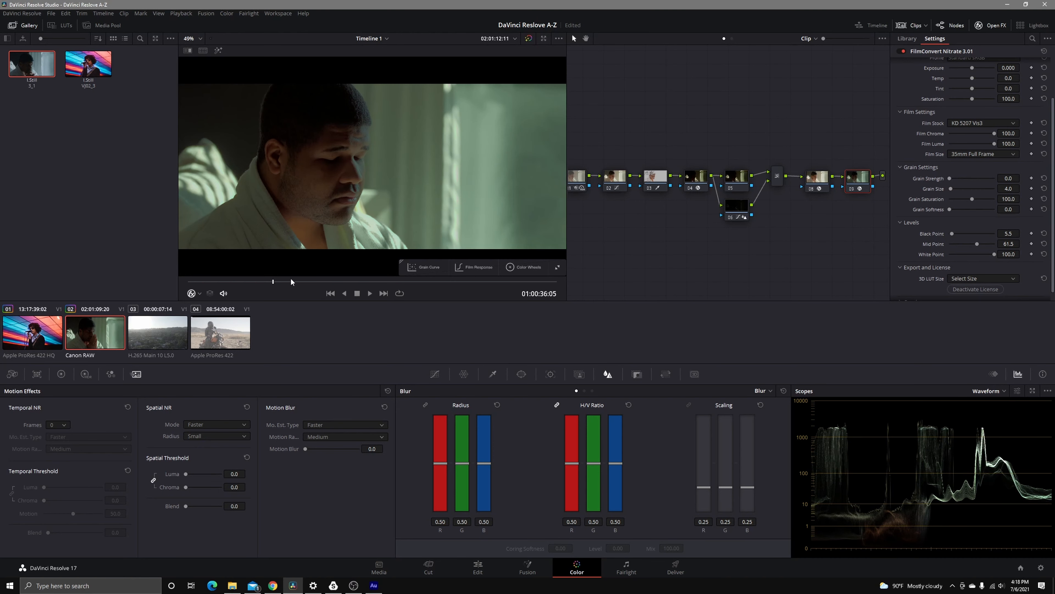
drag(295, 282, 362, 283)
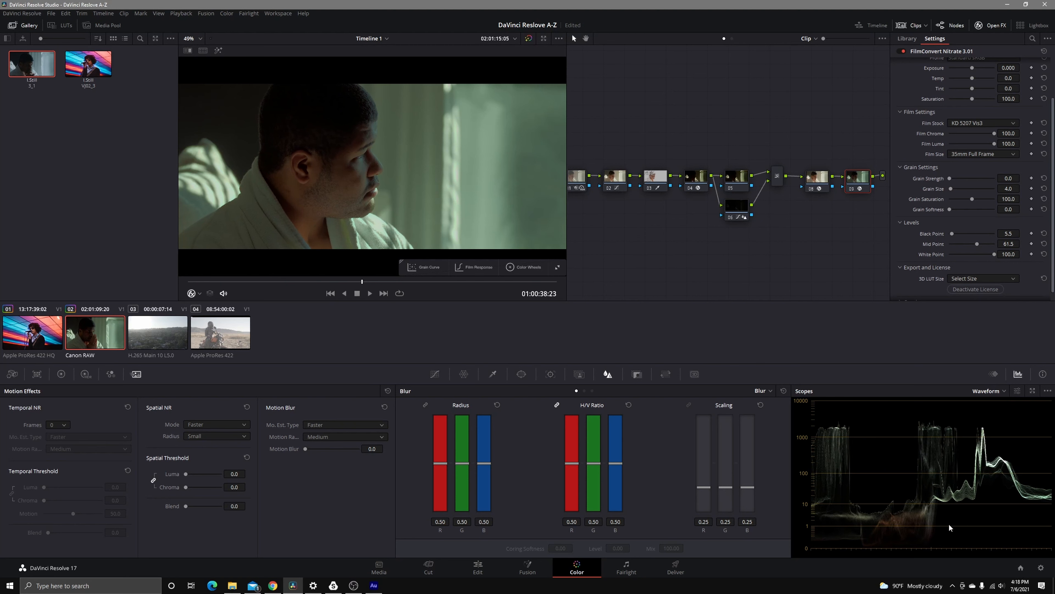
- Nudge the lower point of the second node's custom curve and check the shadows on a frame further into the clip
click(615, 177)
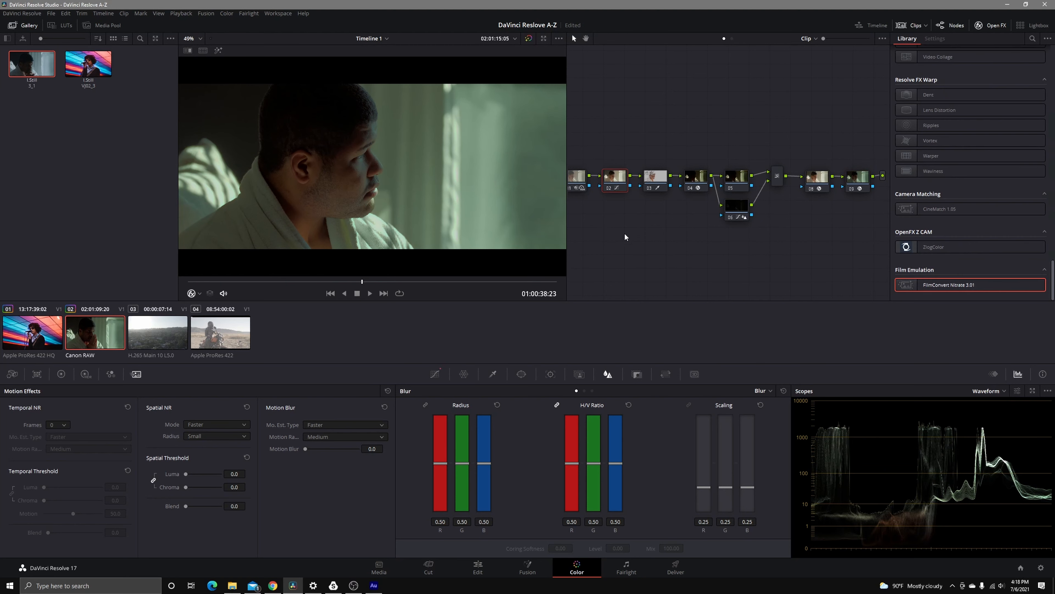
click(436, 374)
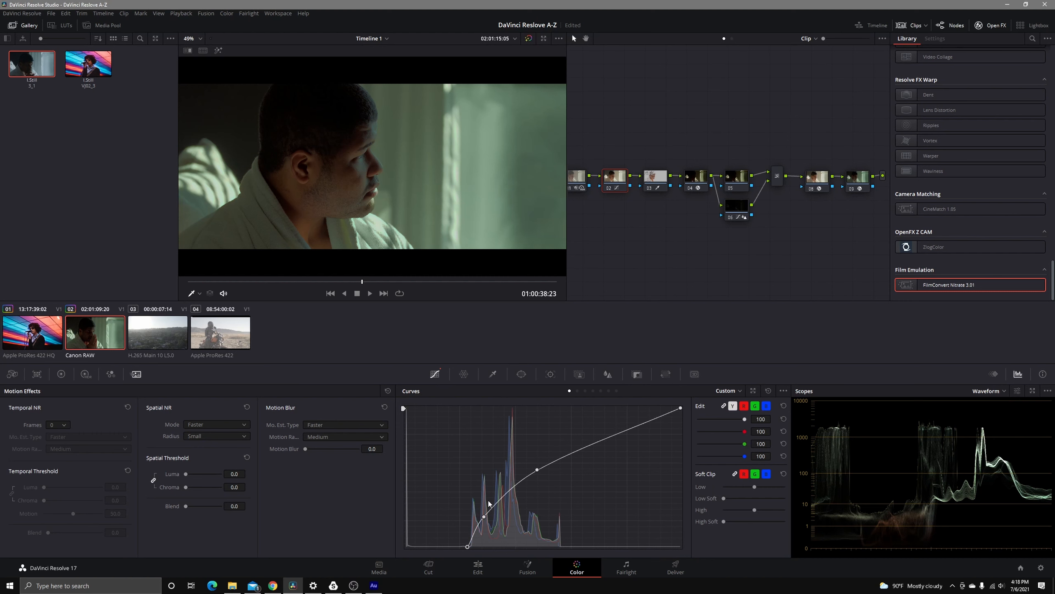
drag(467, 547, 483, 516)
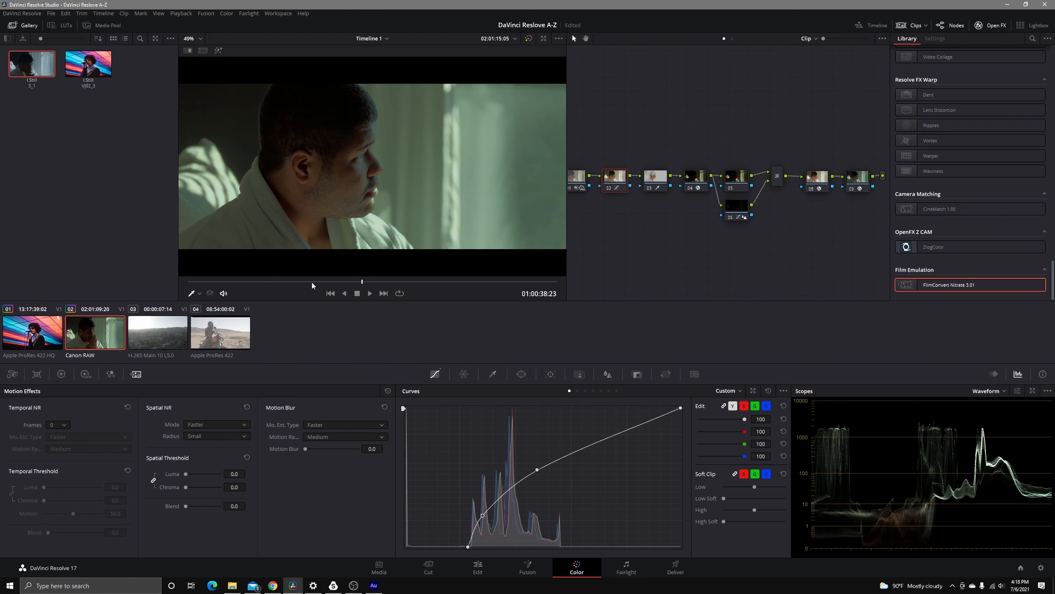
drag(303, 282, 383, 284)
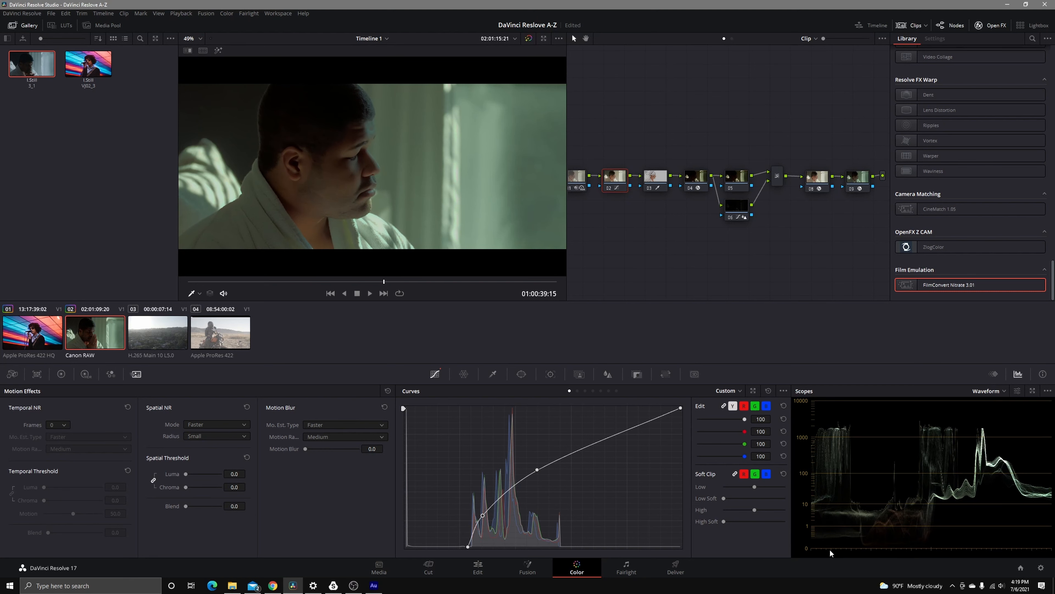
- Extend the black end of the second node's custom curve to lift the shadows, fine-tune its lower point and check earlier frames
mouse_move(472, 546)
mouse_down()
mouse_move(406, 524)
mouse_move(482, 534)
mouse_move(459, 534)
mouse_up()
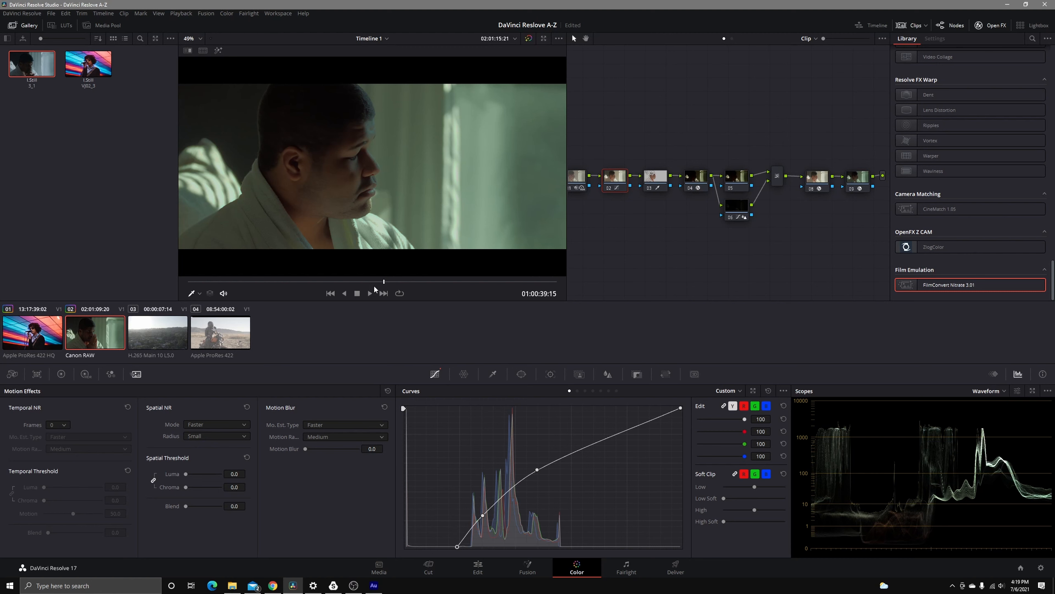
drag(367, 283, 353, 285)
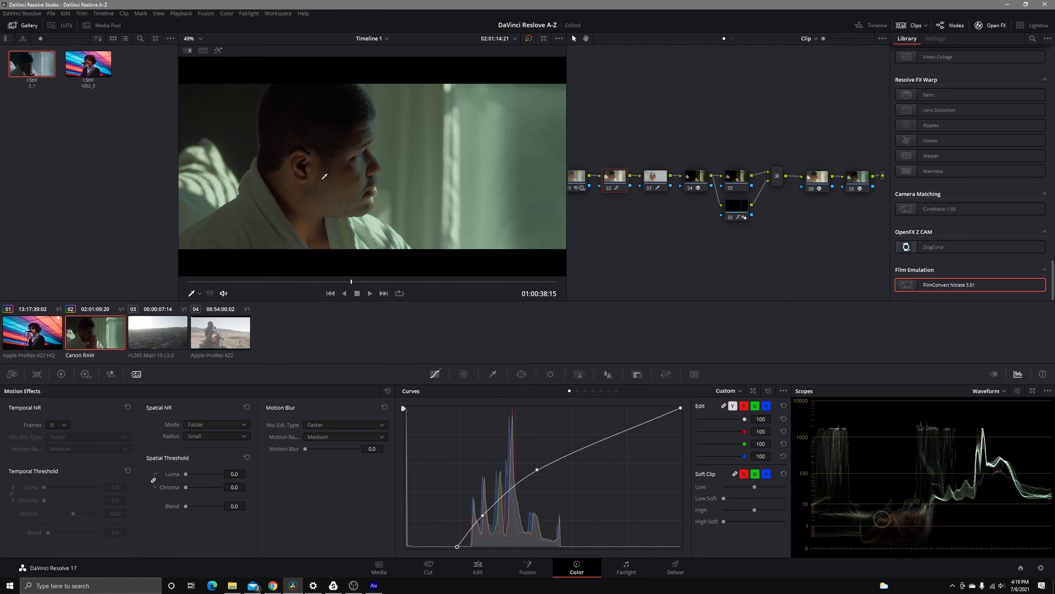
drag(481, 518, 485, 517)
drag(484, 514, 486, 512)
mouse_move(330, 282)
mouse_down()
mouse_move(295, 289)
mouse_move(328, 295)
mouse_move(316, 294)
mouse_up()
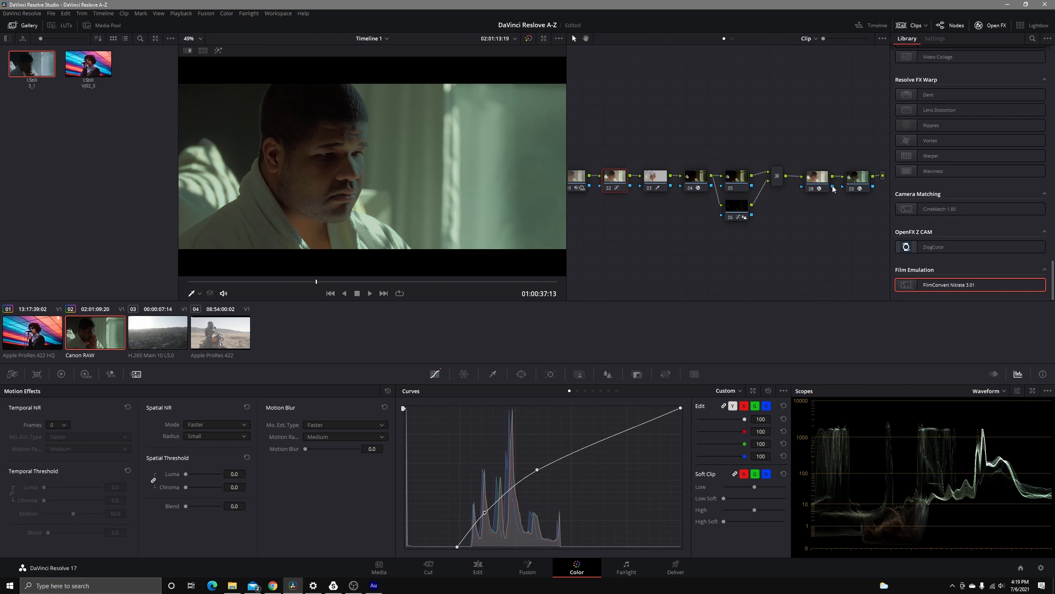
- Set FilmConvert's tint to 8.3 and show its color wheels over the image with the Open FX Overlay
click(859, 177)
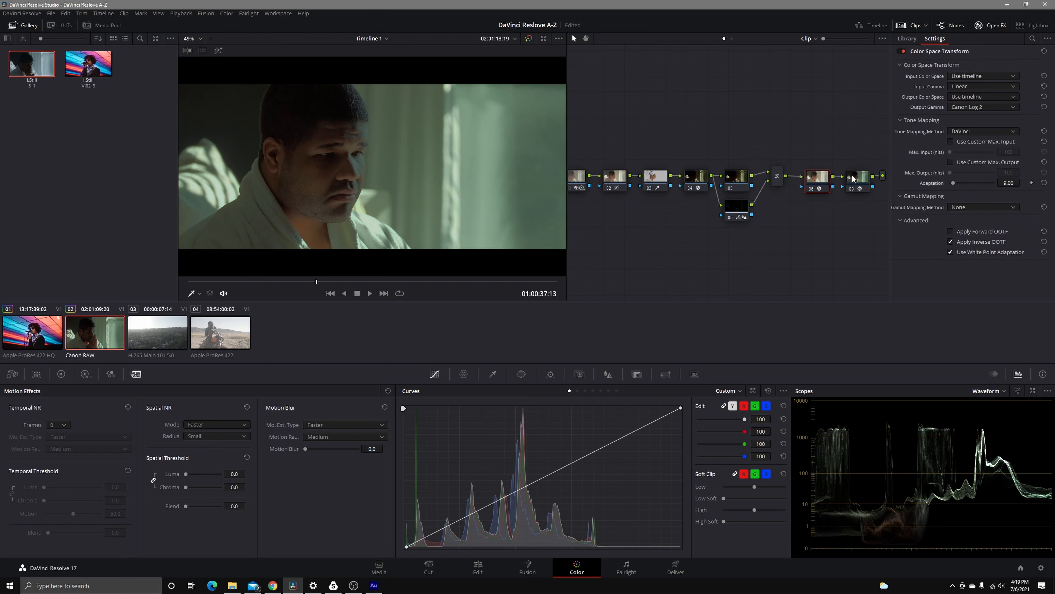
drag(973, 138, 974, 141)
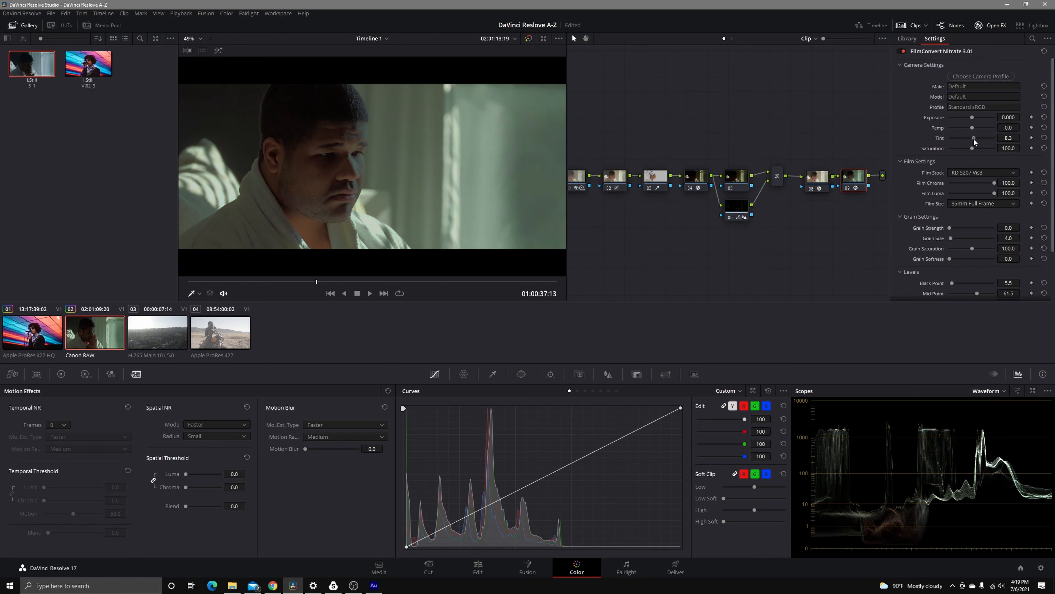
click(192, 293)
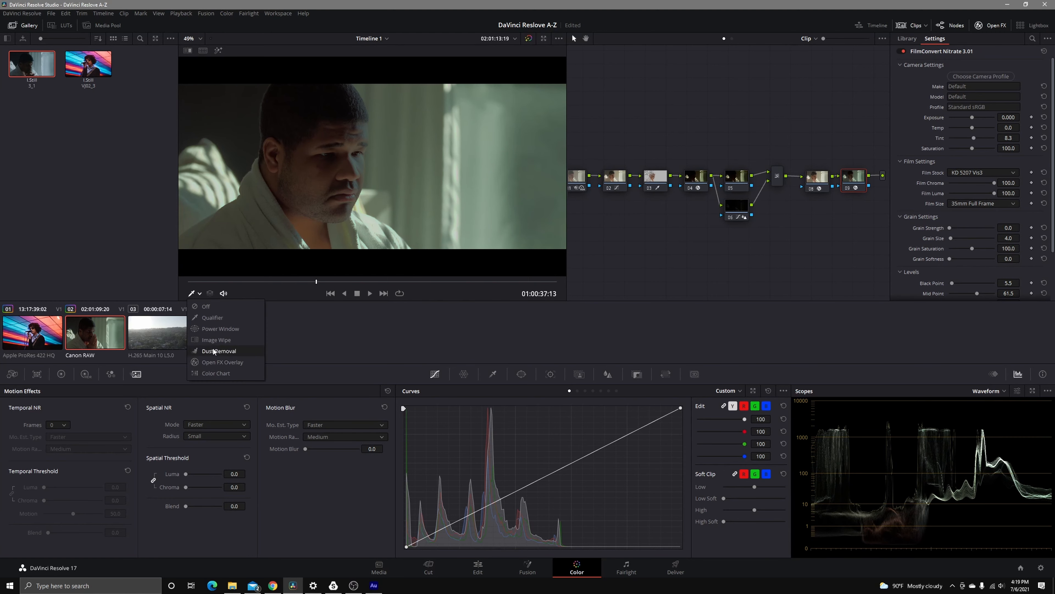
click(216, 370)
click(531, 270)
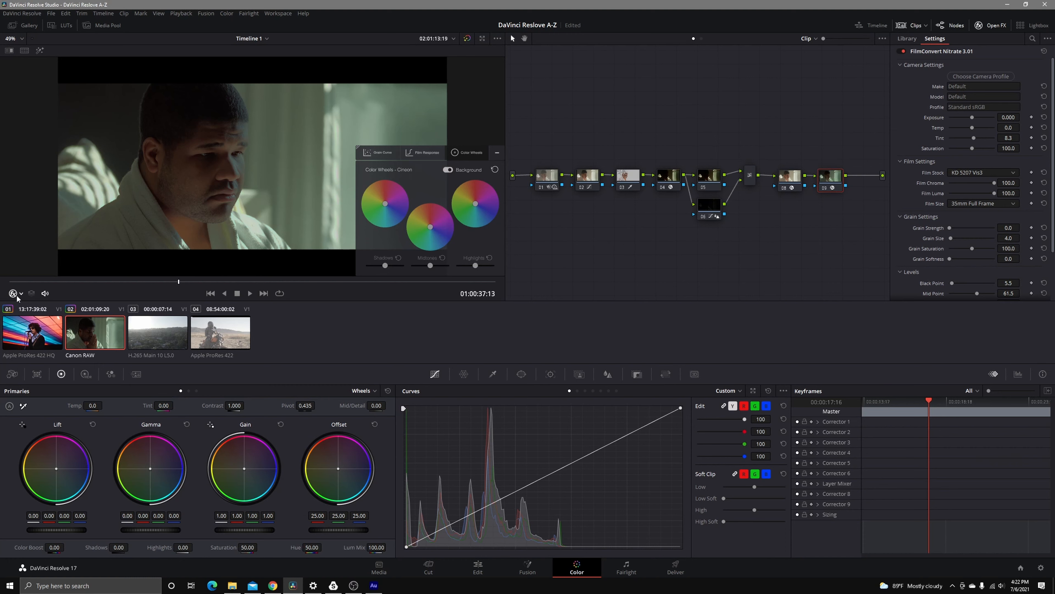
click(19, 295)
click(25, 364)
- Push FilmConvert's shadow, midtone and highlight color wheels toward blue and set the grain strength to 36.7
mouse_move(386, 207)
mouse_down()
mouse_move(402, 223)
mouse_move(391, 217)
mouse_up()
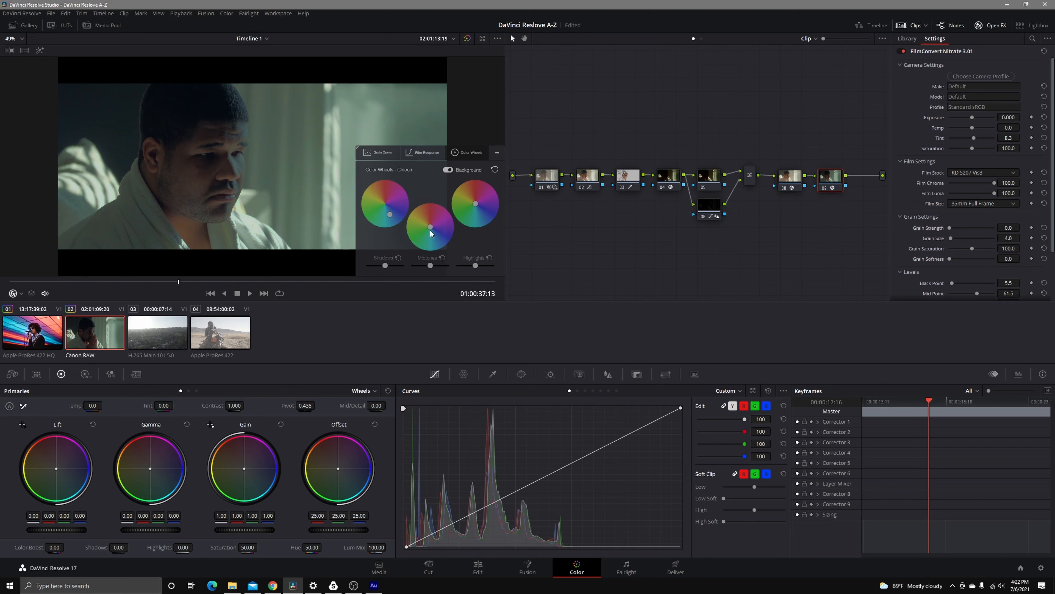
drag(480, 210, 428, 265)
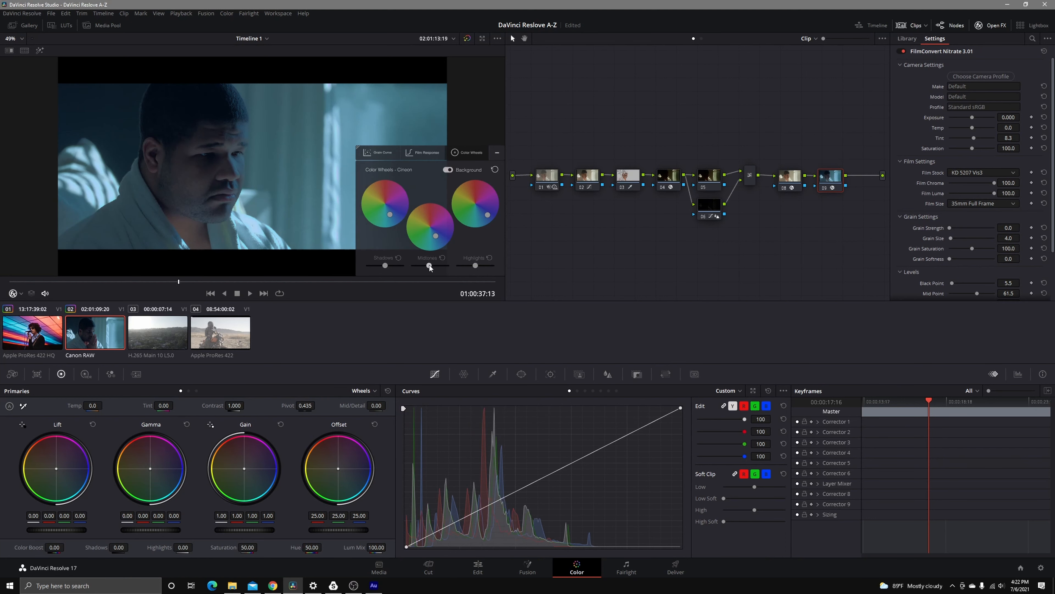
click(443, 258)
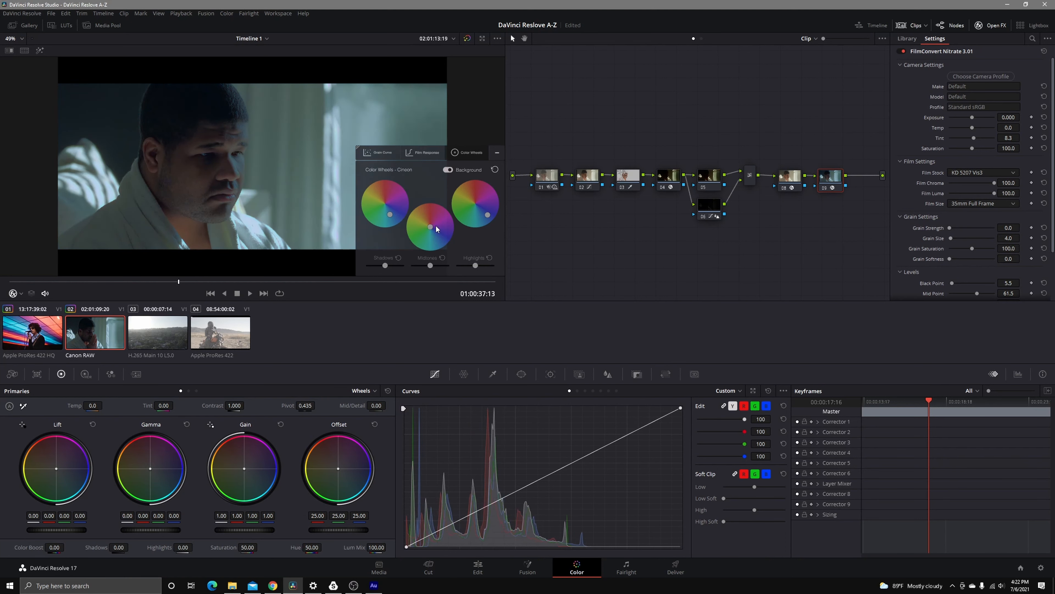
drag(430, 227, 435, 238)
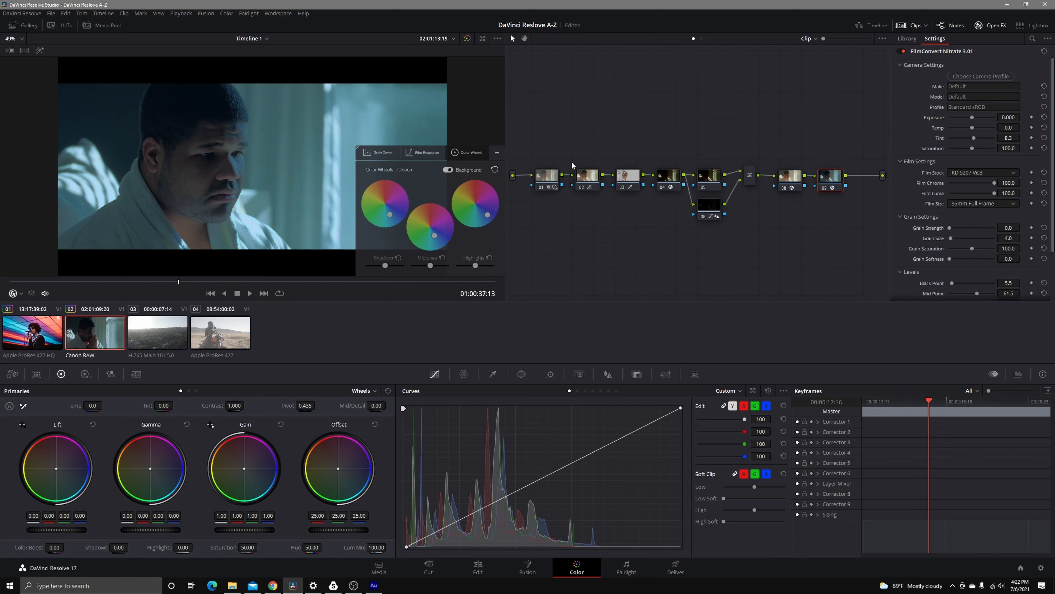
click(497, 152)
drag(945, 230, 959, 232)
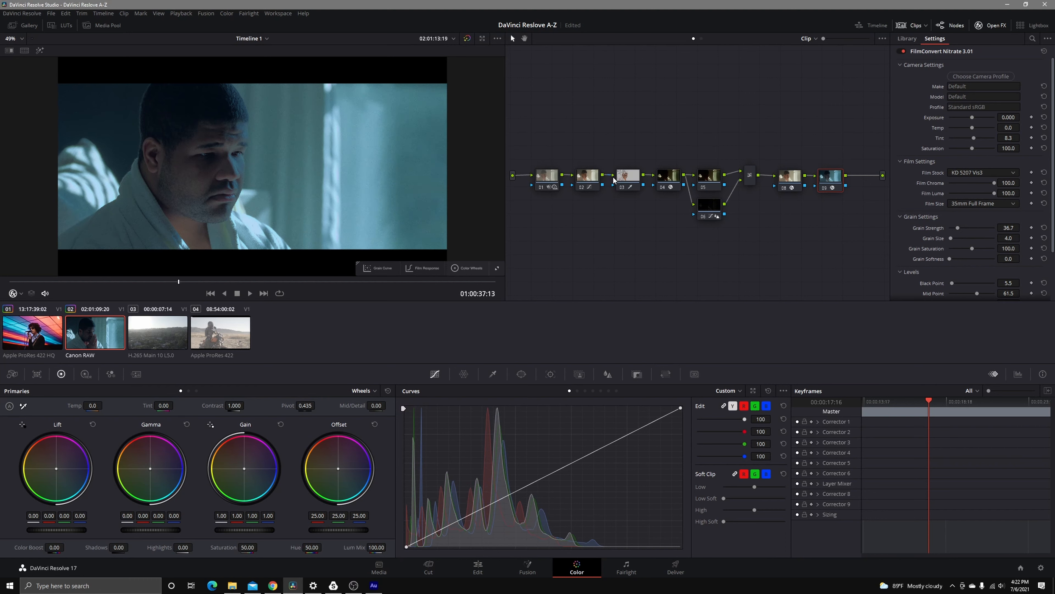
- Warm the third node's offset to about 25.78 red, 24.30 green and 23.19 blue, and lower FilmConvert's saturation to 75.2
click(587, 177)
click(627, 177)
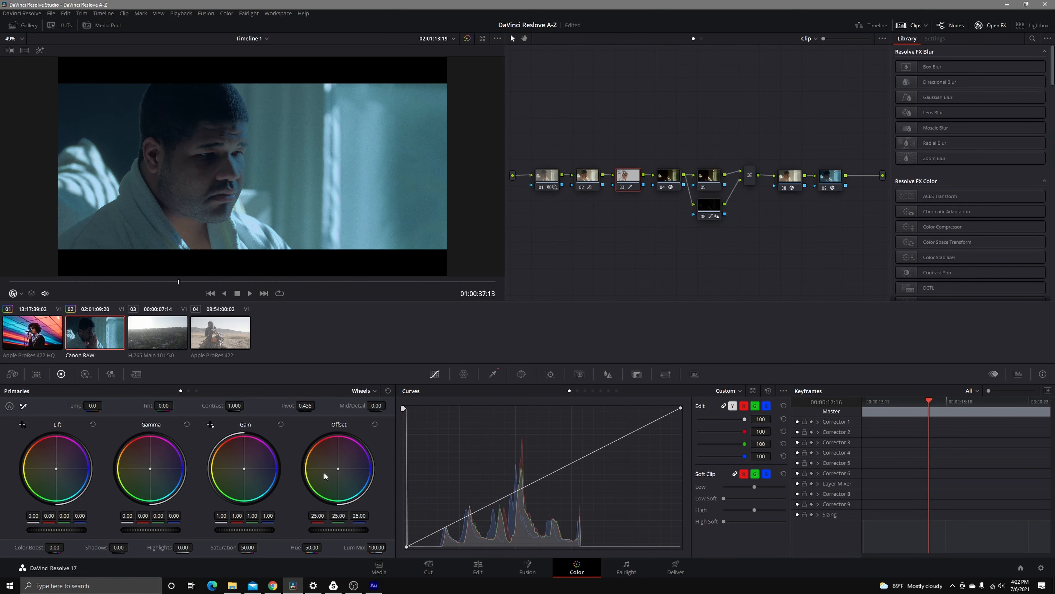
drag(338, 468, 337, 468)
drag(338, 468, 338, 468)
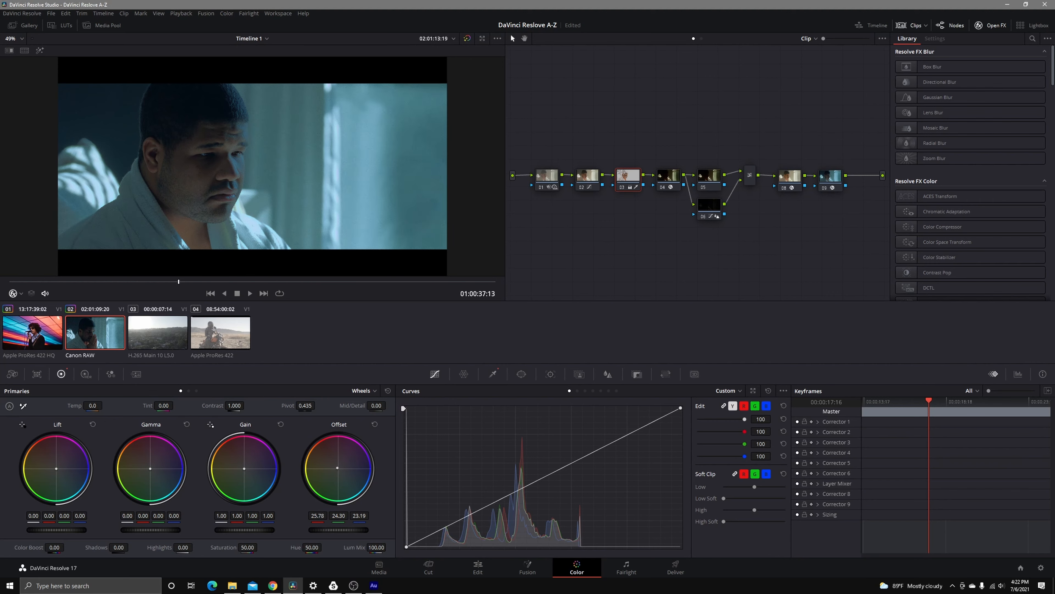
click(832, 175)
drag(970, 151, 967, 157)
- Fine-tune the third node's offset color balance and raise its Mid/Detail to 34 in the High Dynamic Range palette
click(629, 177)
drag(337, 467, 337, 468)
click(86, 374)
drag(317, 547, 354, 547)
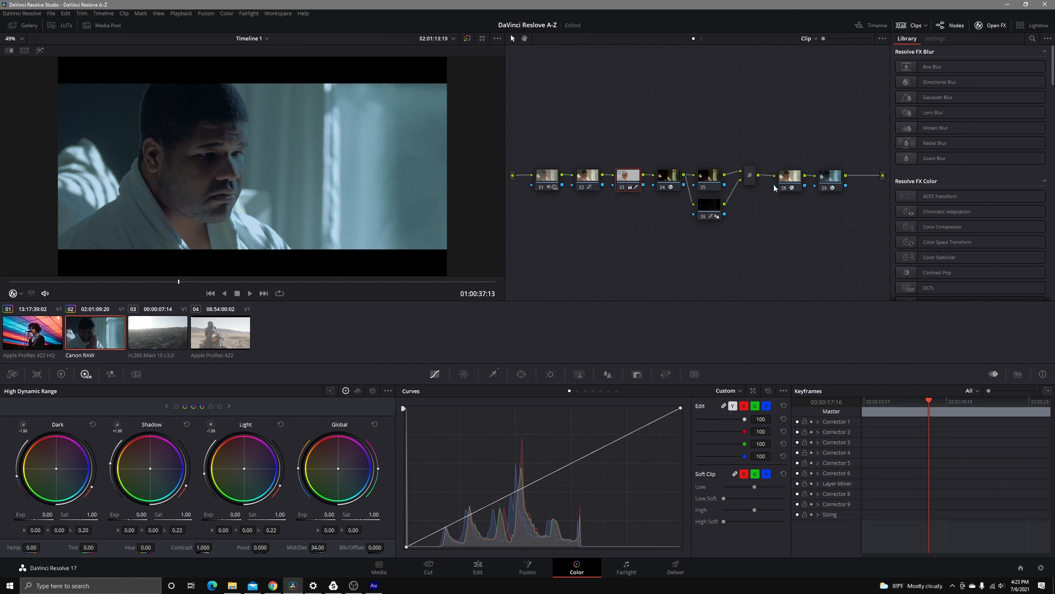
- Add a shadow point and a midtone point to FilmConvert's Film Response curve, fine-tune both and collapse the curve overlay
click(832, 177)
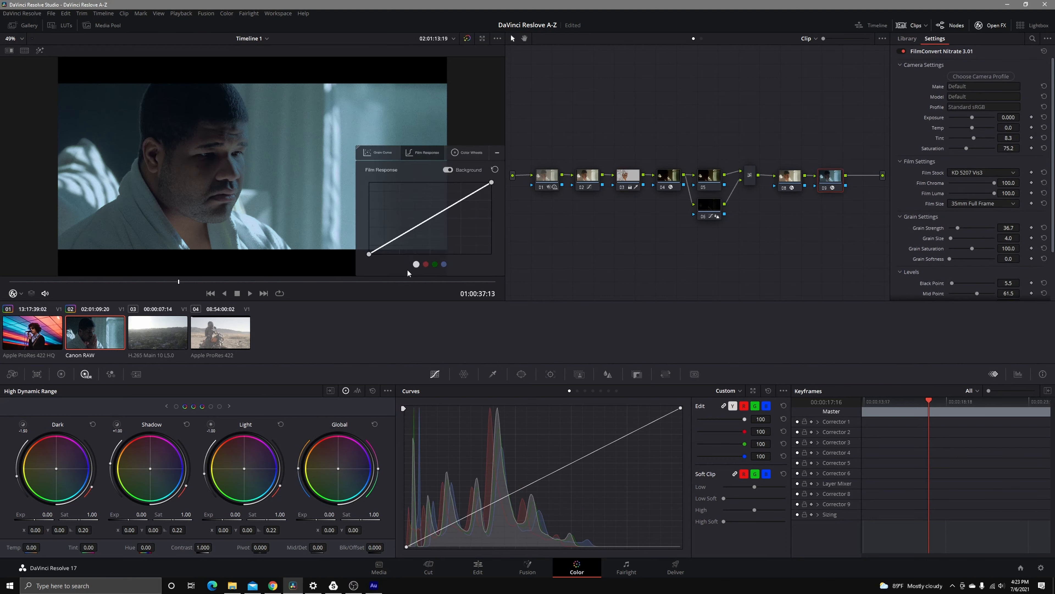
click(397, 239)
click(431, 218)
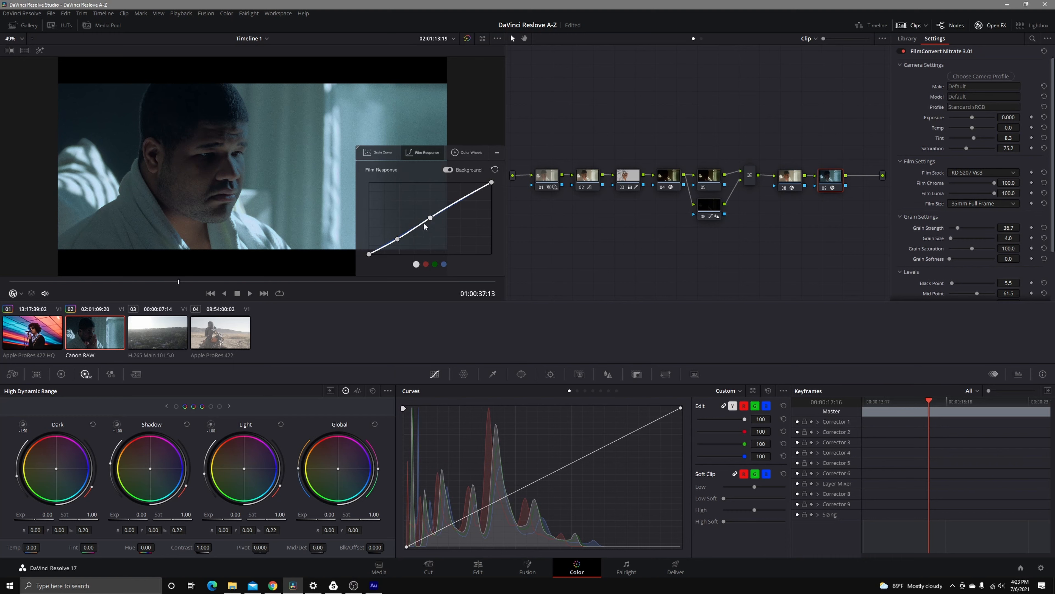
drag(431, 218, 440, 215)
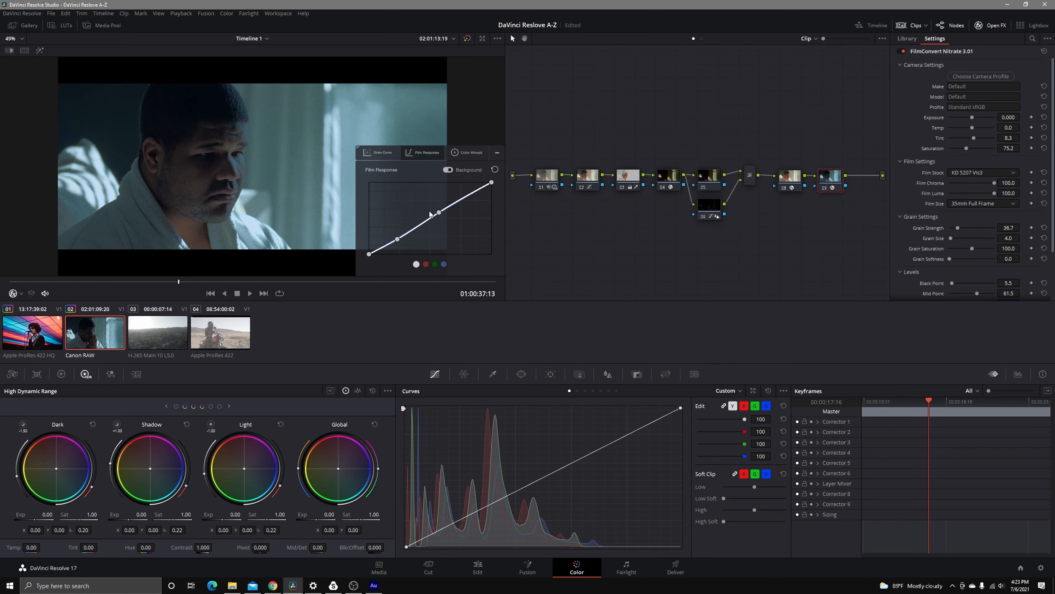
drag(438, 214, 397, 237)
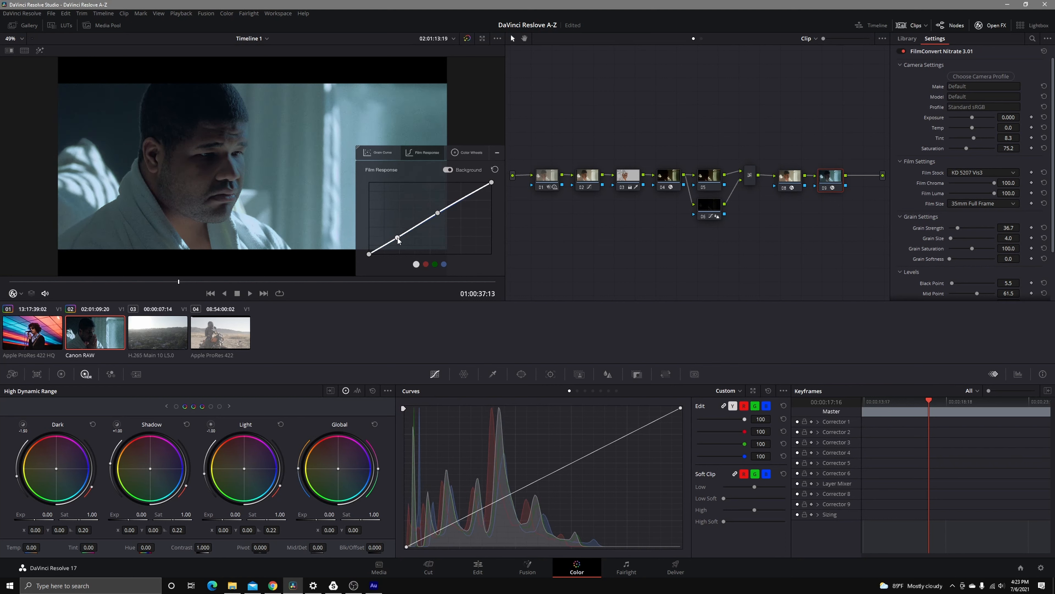
click(496, 152)
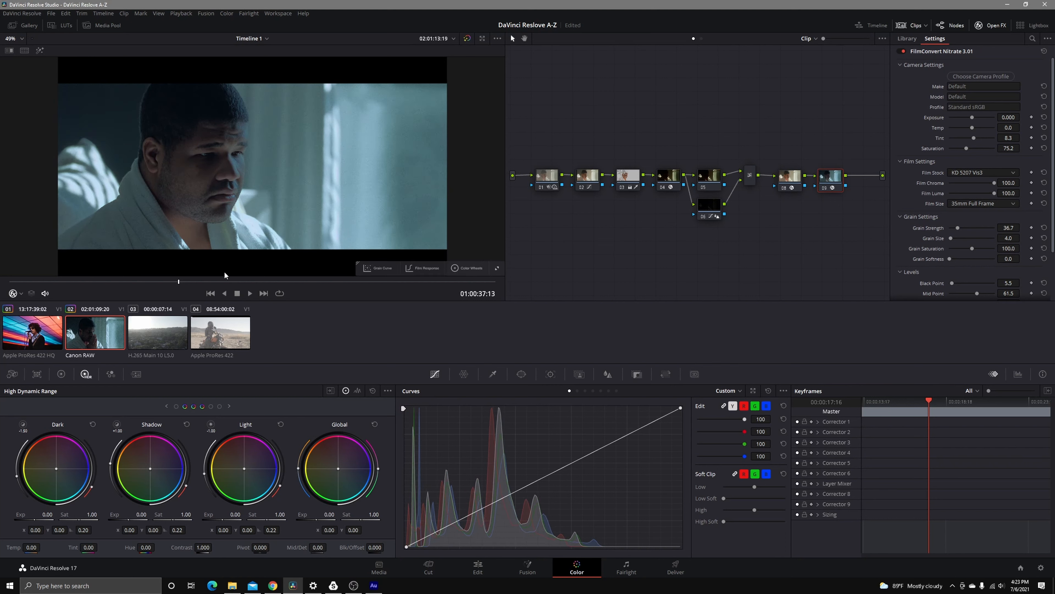
- Switch the scopes to the vectorscope and check the look on a later and an earlier frame of the clip
drag(228, 281, 251, 293)
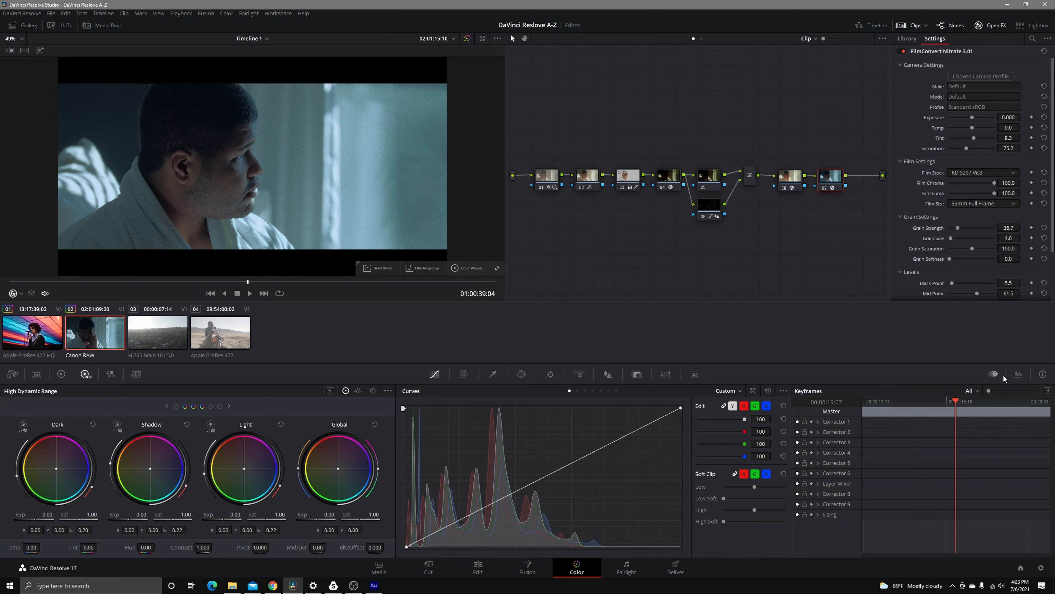
click(1018, 374)
click(1001, 392)
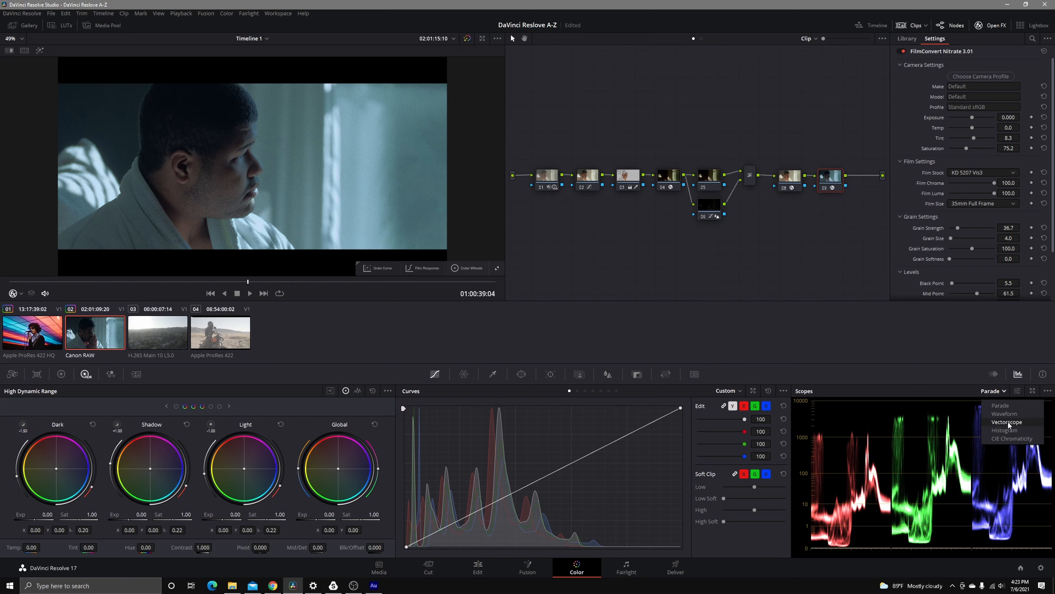
click(1009, 422)
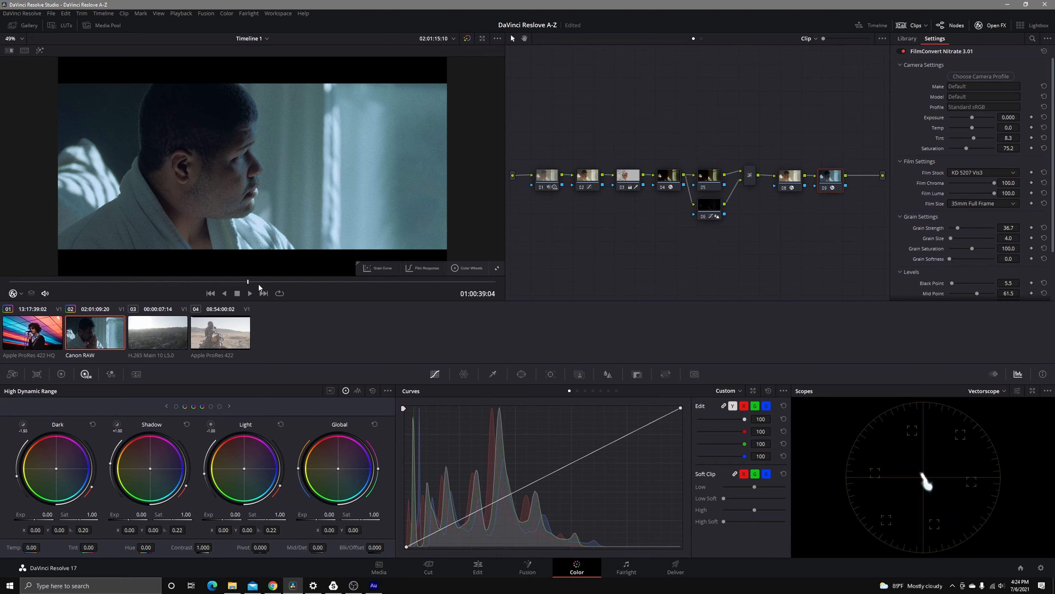
drag(248, 281, 113, 305)
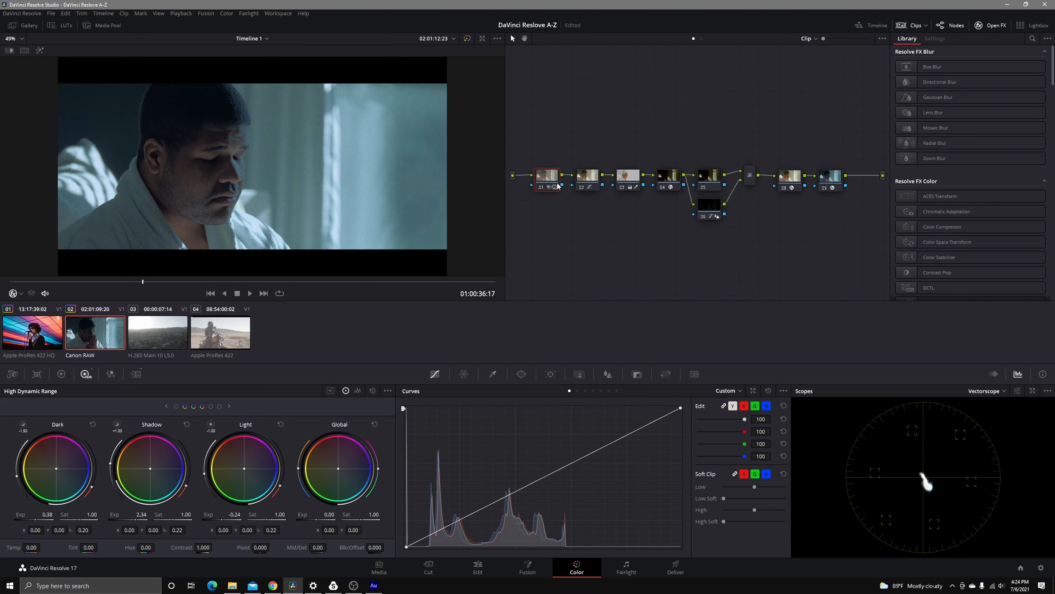
- Disable every node after the first one to compare the grade with the starting image
click(581, 187)
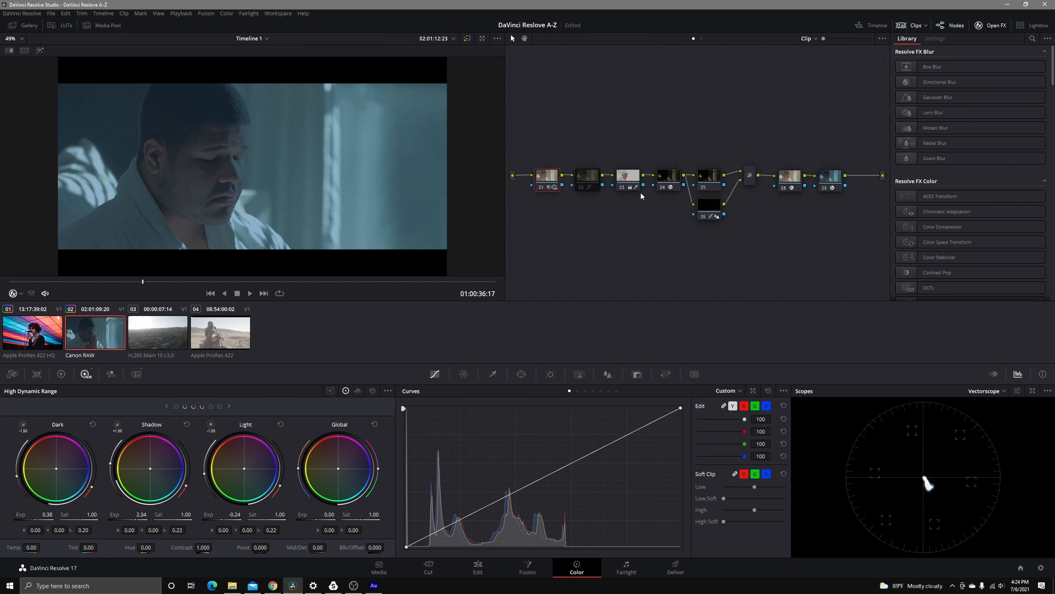
click(622, 187)
click(662, 187)
click(707, 188)
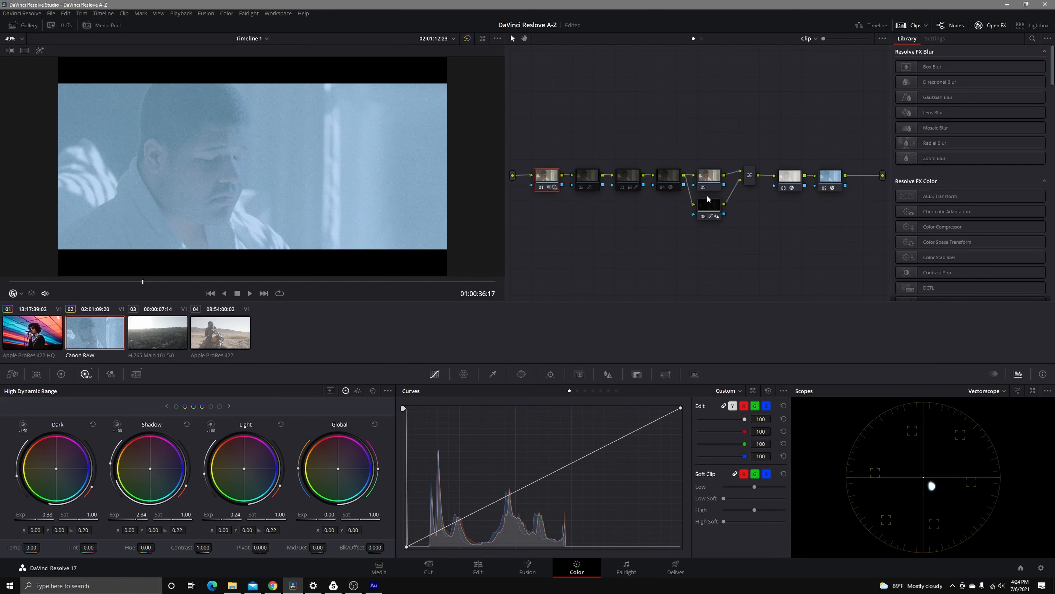
click(784, 188)
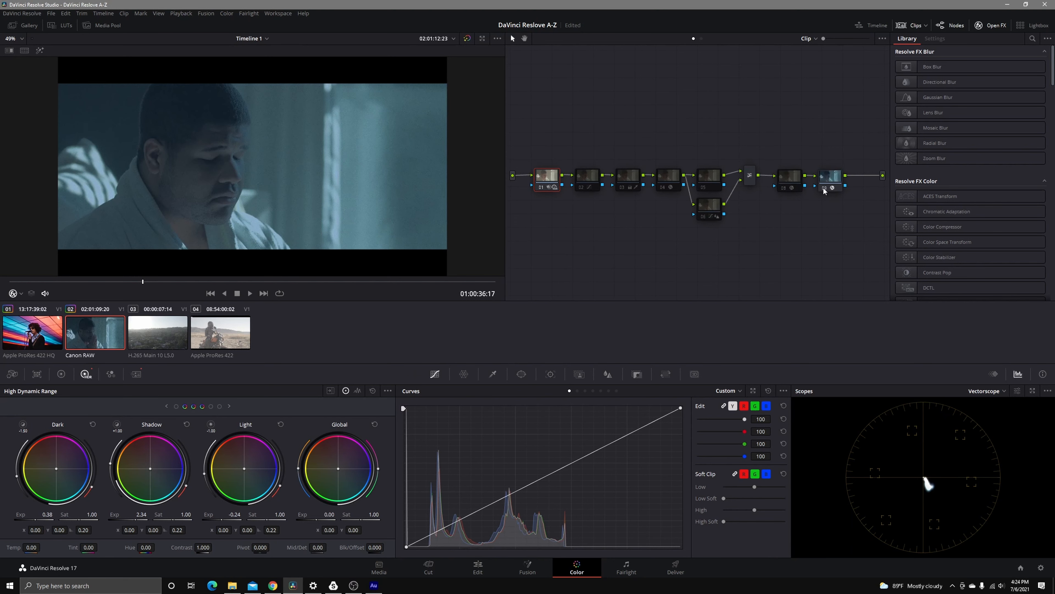
click(825, 188)
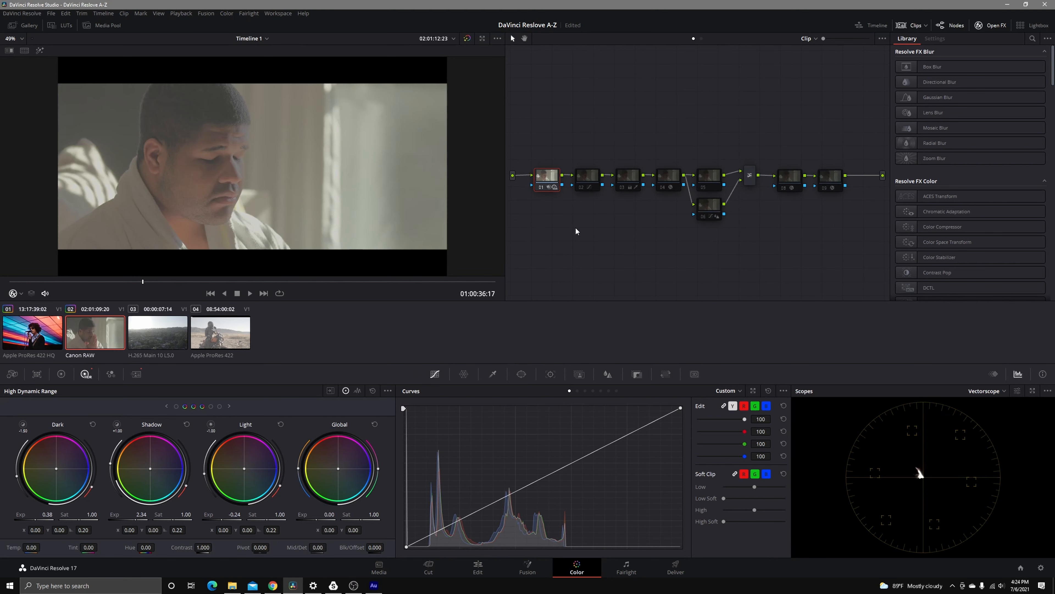
- Switch the first node off and back on, and re-enable the remaining nodes one by one up to the last
click(543, 188)
click(542, 187)
click(581, 188)
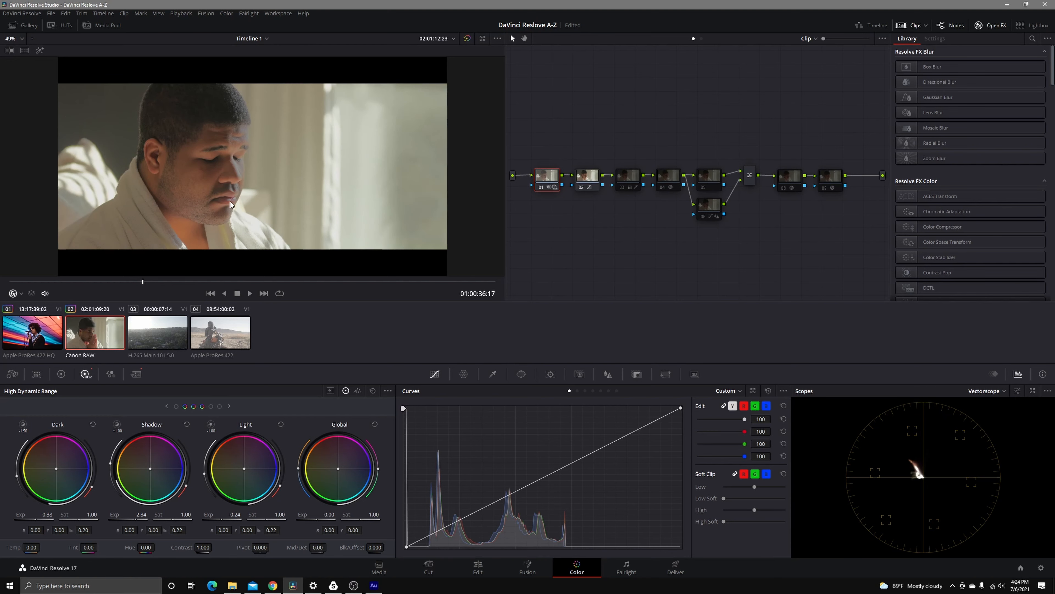
click(589, 182)
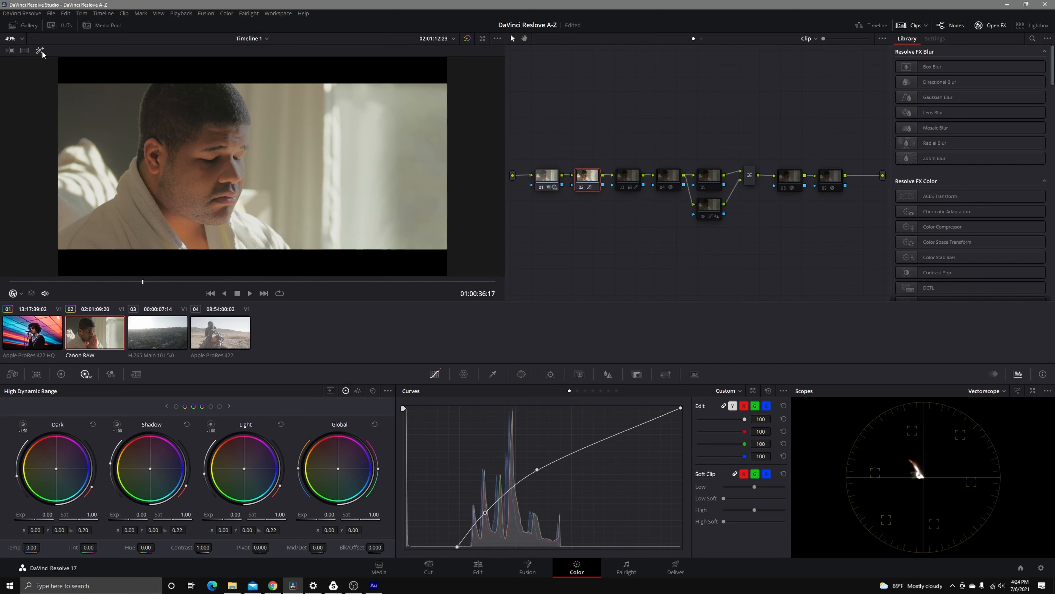
click(622, 187)
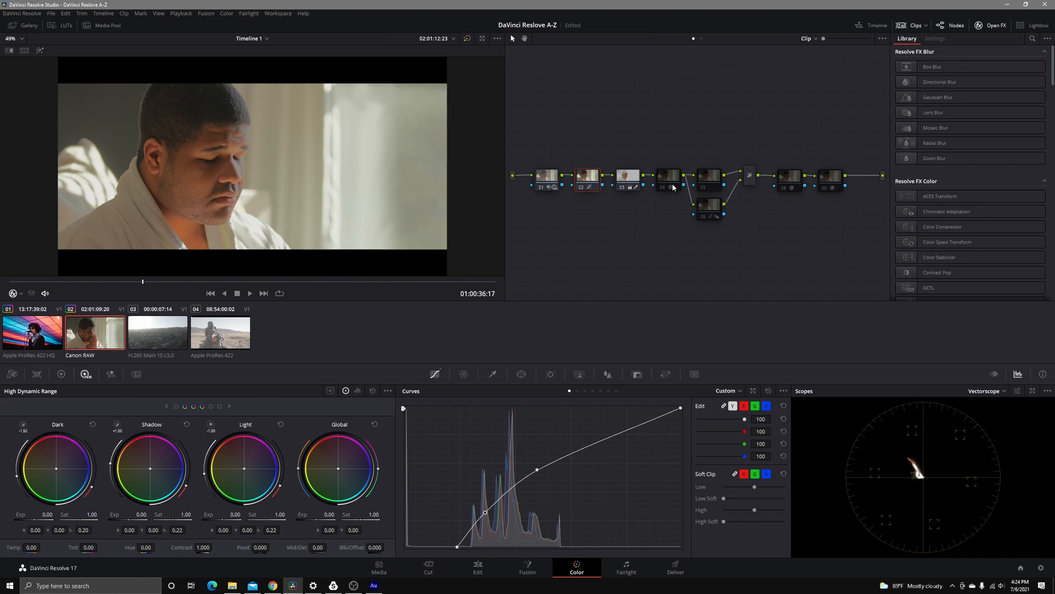
click(663, 187)
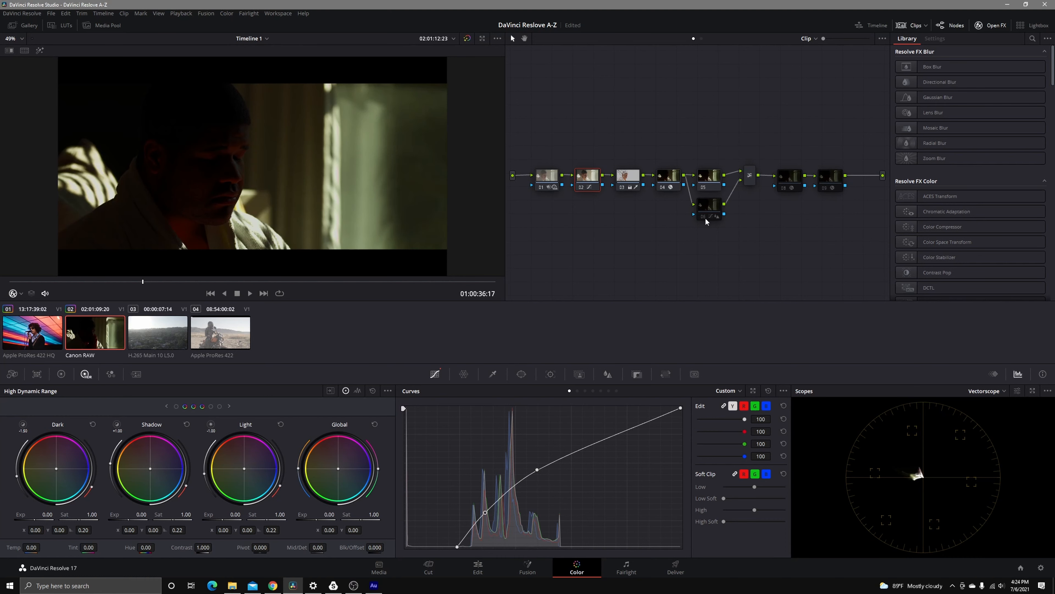
click(788, 188)
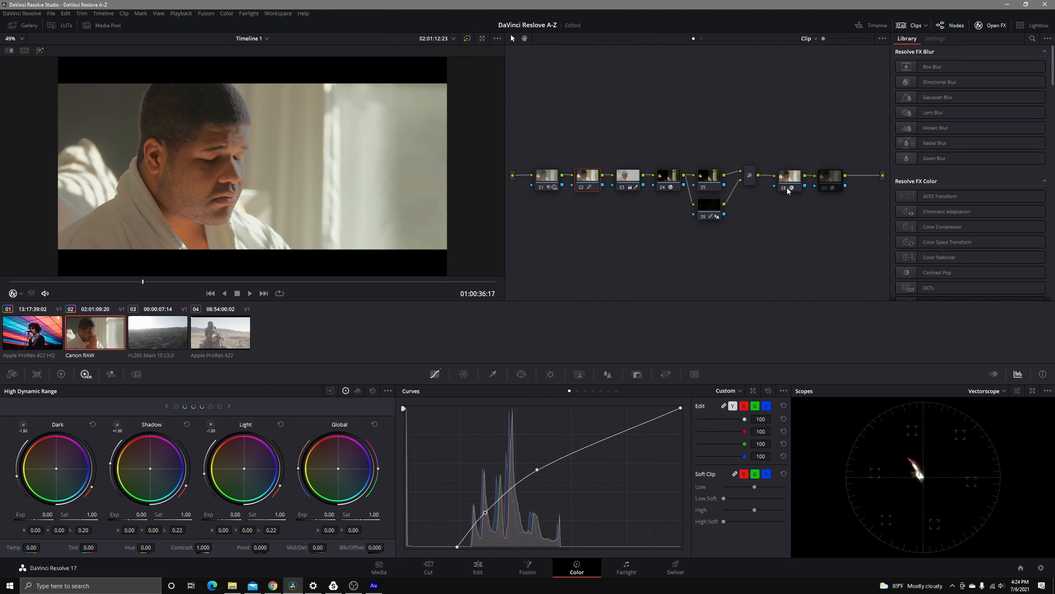
click(827, 189)
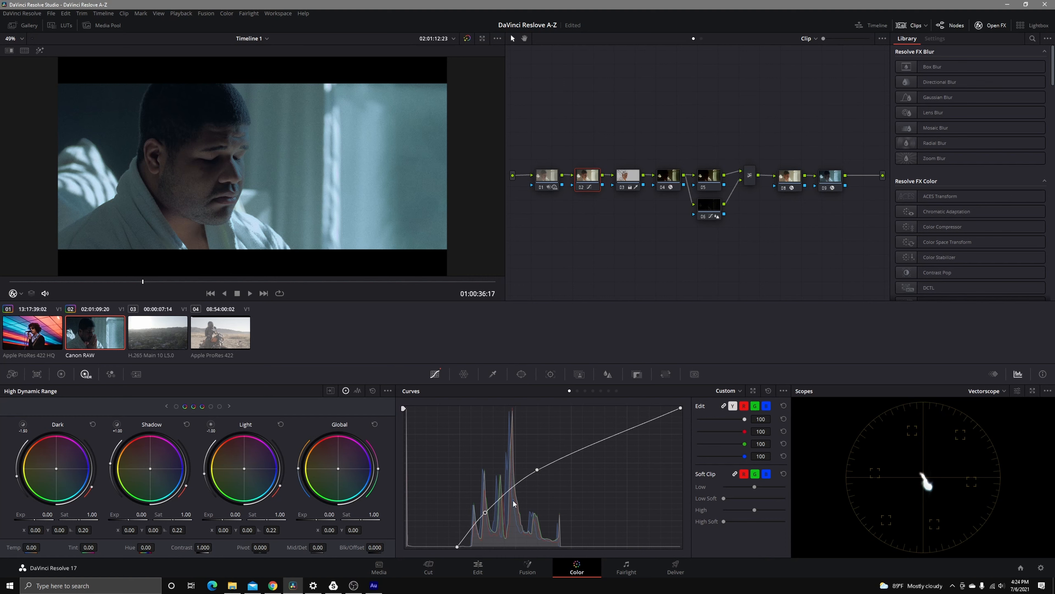
- Deepen the second node's shadows by moving its custom curve's black point inward and fine-tuning the shadow point
drag(485, 513, 488, 507)
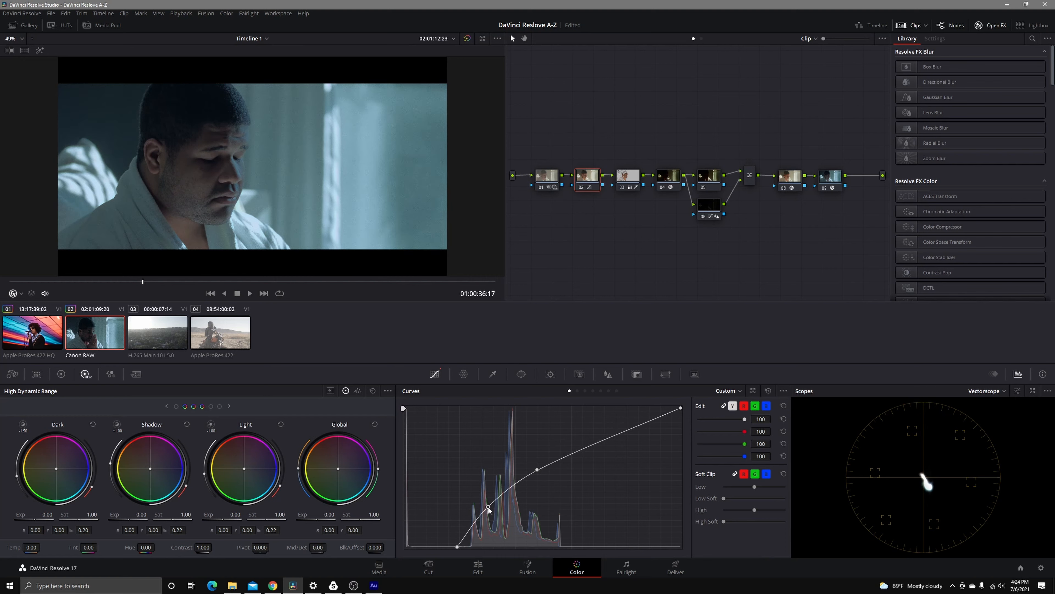
click(457, 546)
drag(457, 547, 468, 546)
drag(488, 506, 489, 512)
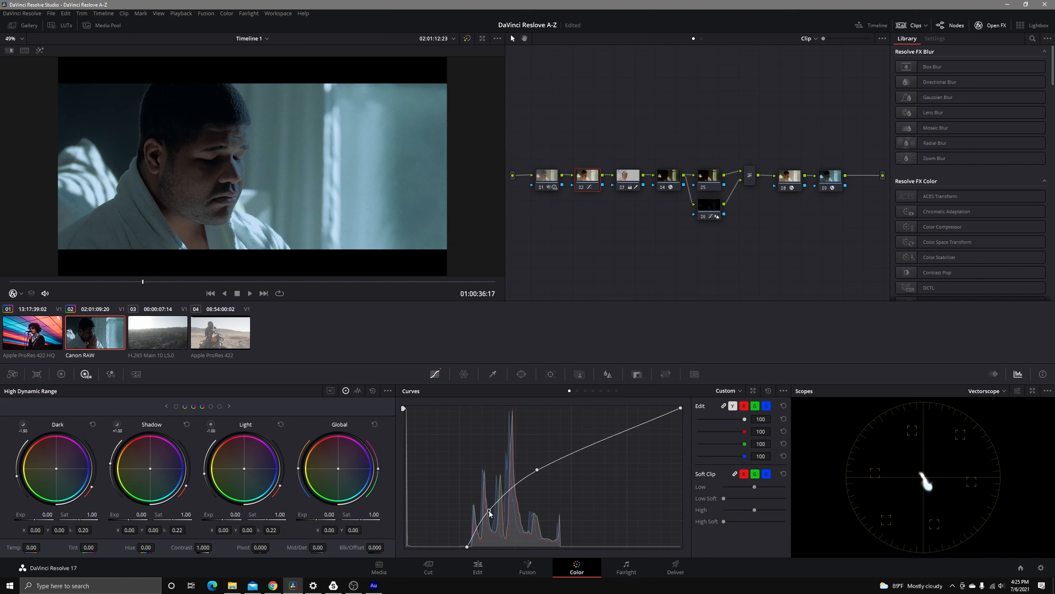
- Move to the frame at 01:00:37:18, nudge the second node's black offset and slightly shift the third node's Global color balance
drag(154, 282, 187, 283)
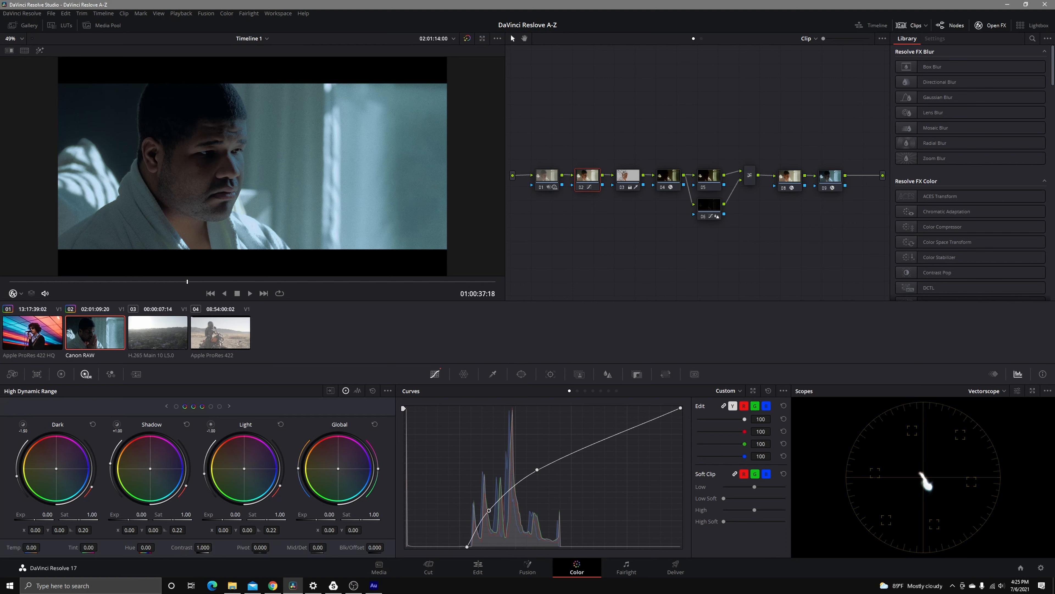
drag(375, 547, 386, 547)
click(626, 177)
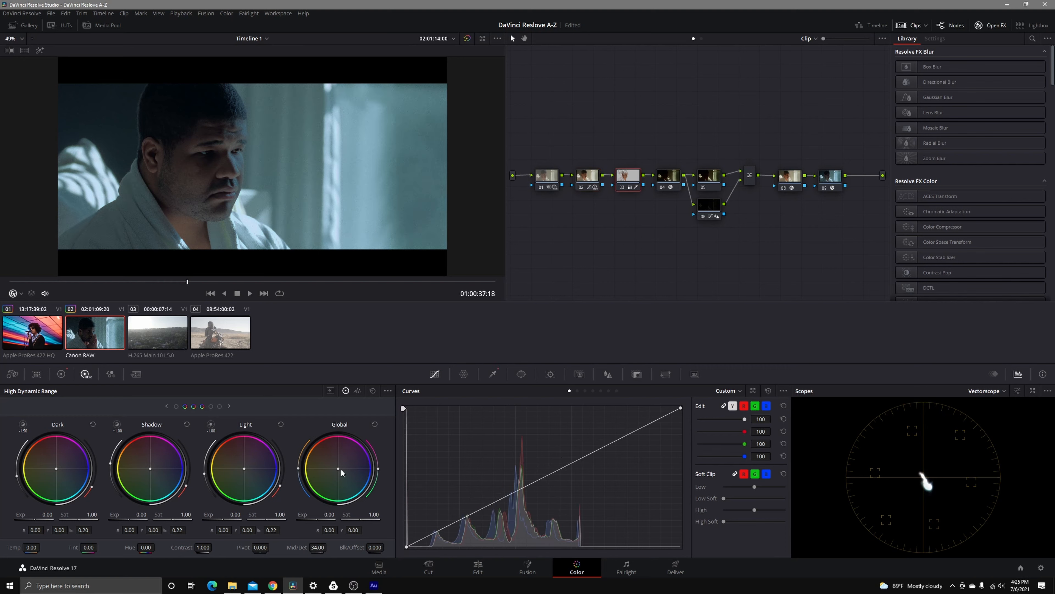
drag(338, 468, 338, 468)
- Compare the Canon RAW clip with its grade bypassed and enabled, and review the complete node tree
click(464, 39)
click(464, 39)
click(464, 39)
click(465, 39)
drag(523, 146, 887, 291)
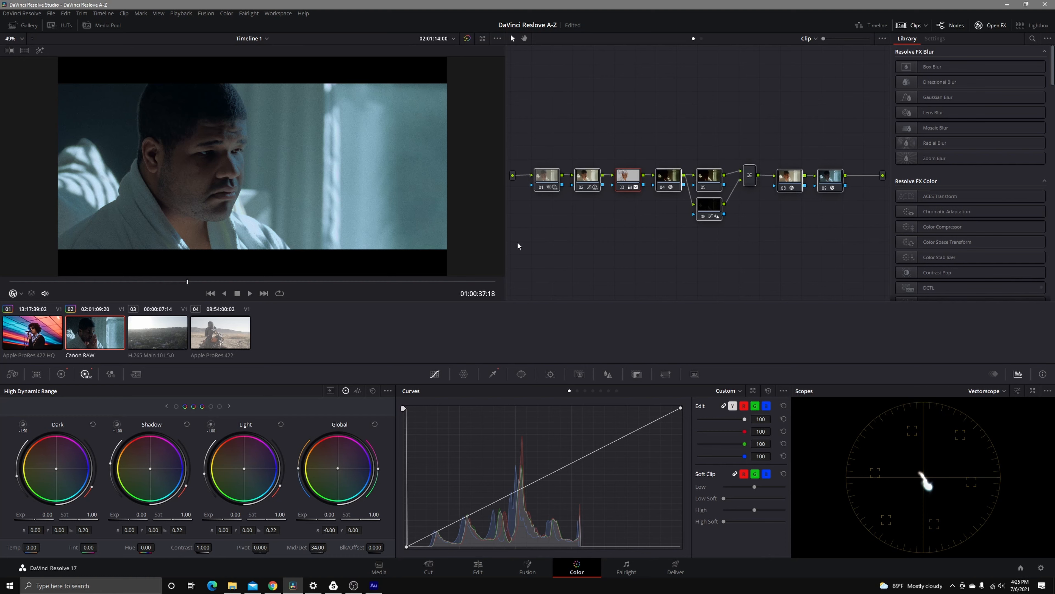
click(781, 285)
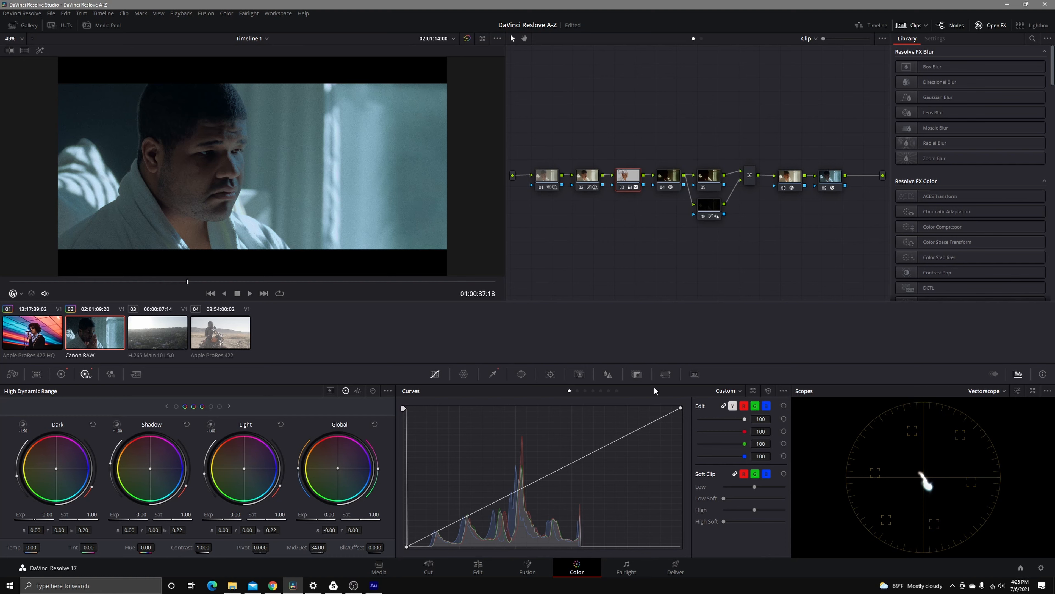
- Open the H.265 Main 10 L5.0 clip at 01:00:50:20 and set the scopes to Waveform
click(168, 345)
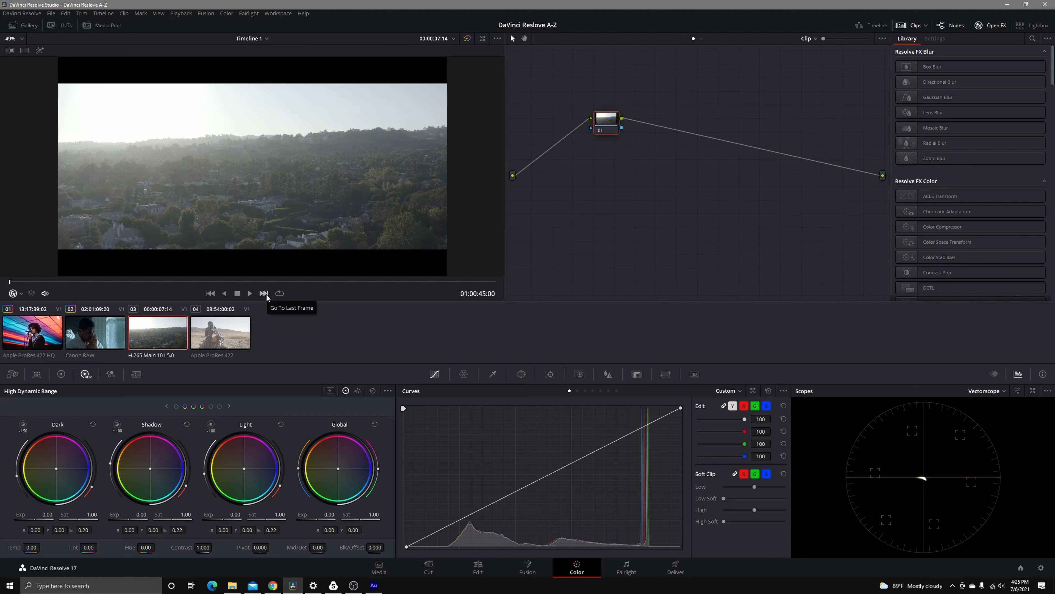
drag(105, 282, 344, 287)
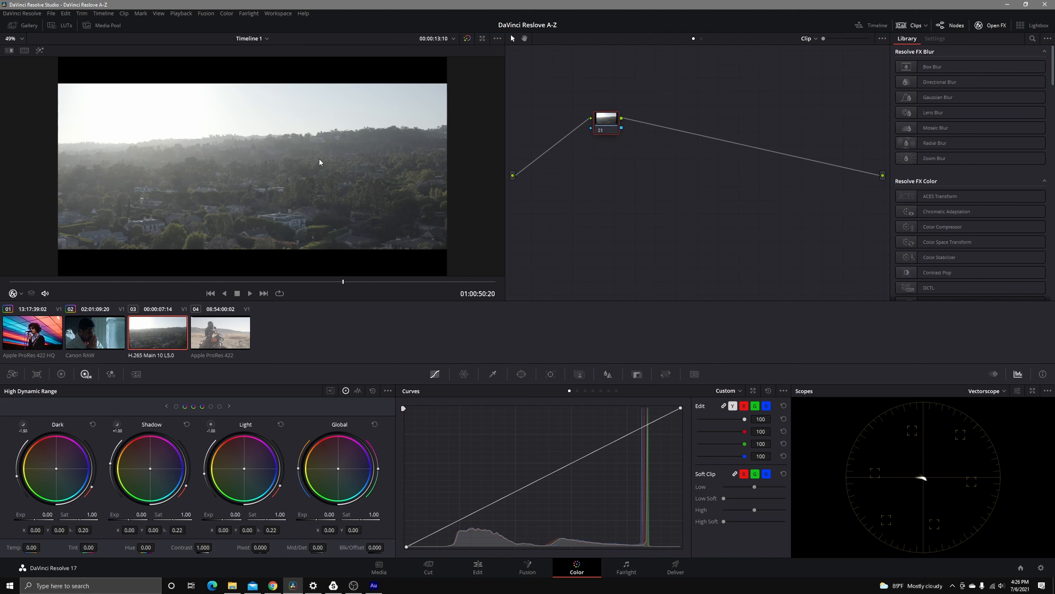
click(976, 388)
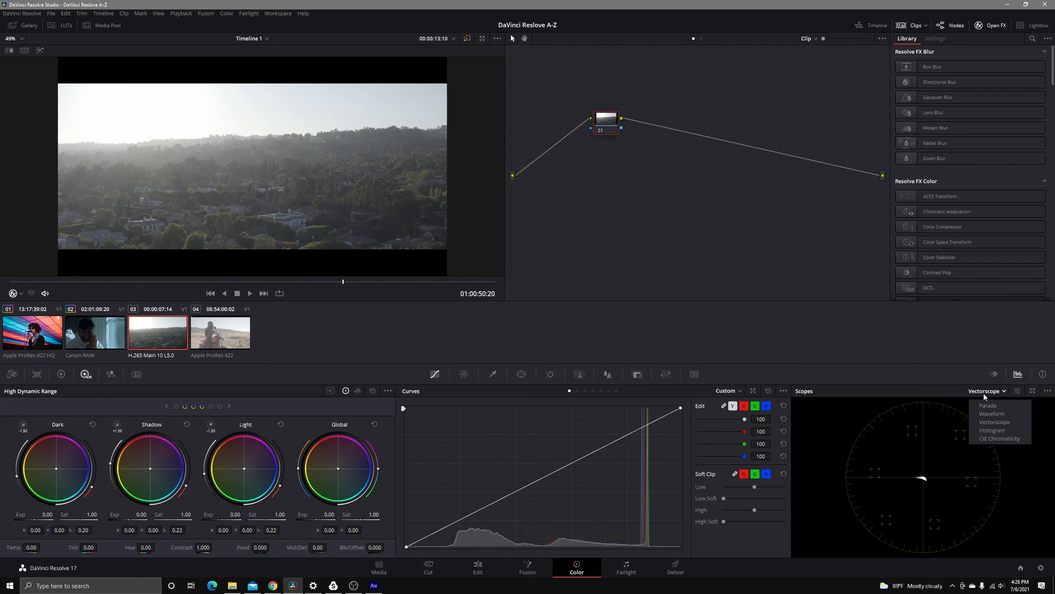
click(977, 411)
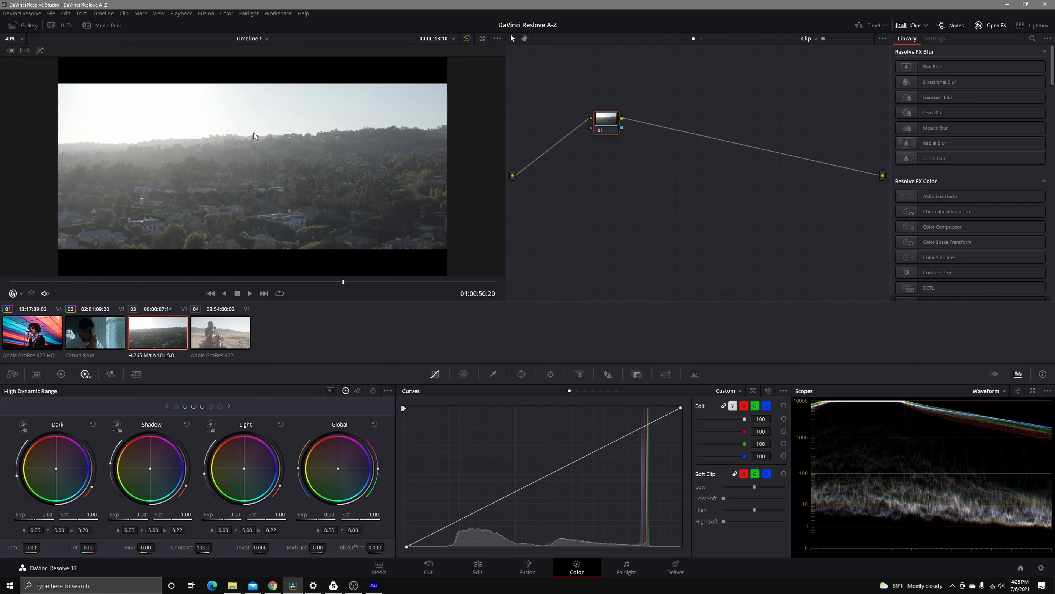
- Line the clip's node up with the source and output, and set the waveform to show only the Y channel
drag(610, 132, 566, 189)
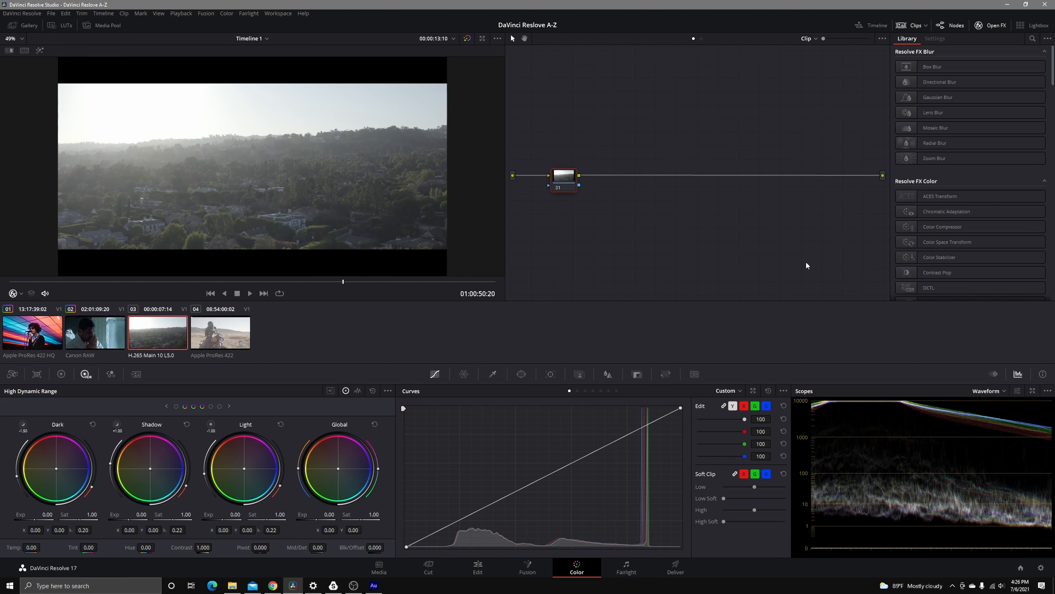
click(1003, 391)
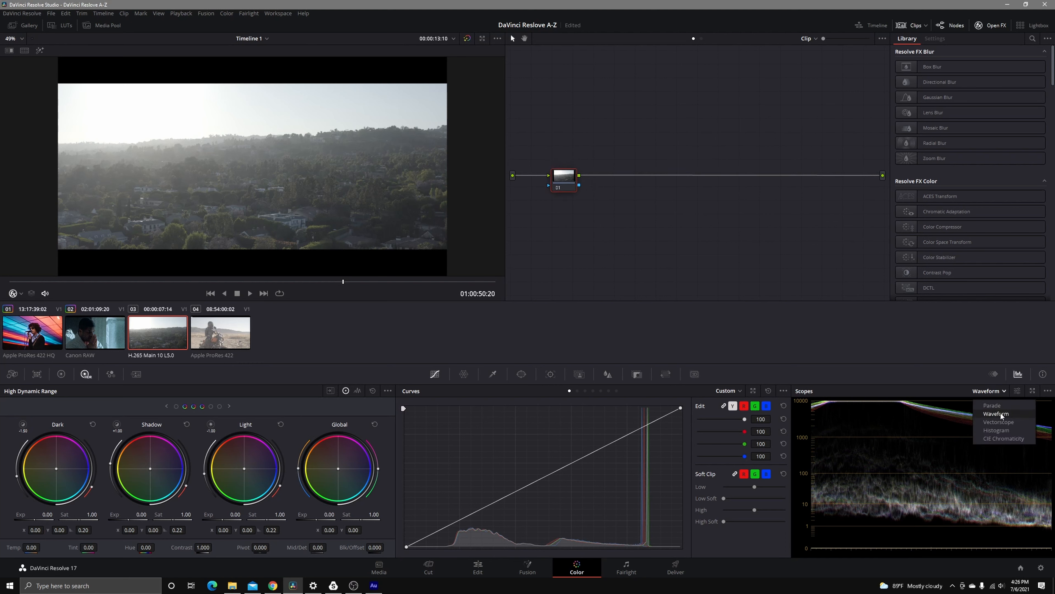
click(996, 414)
click(1017, 391)
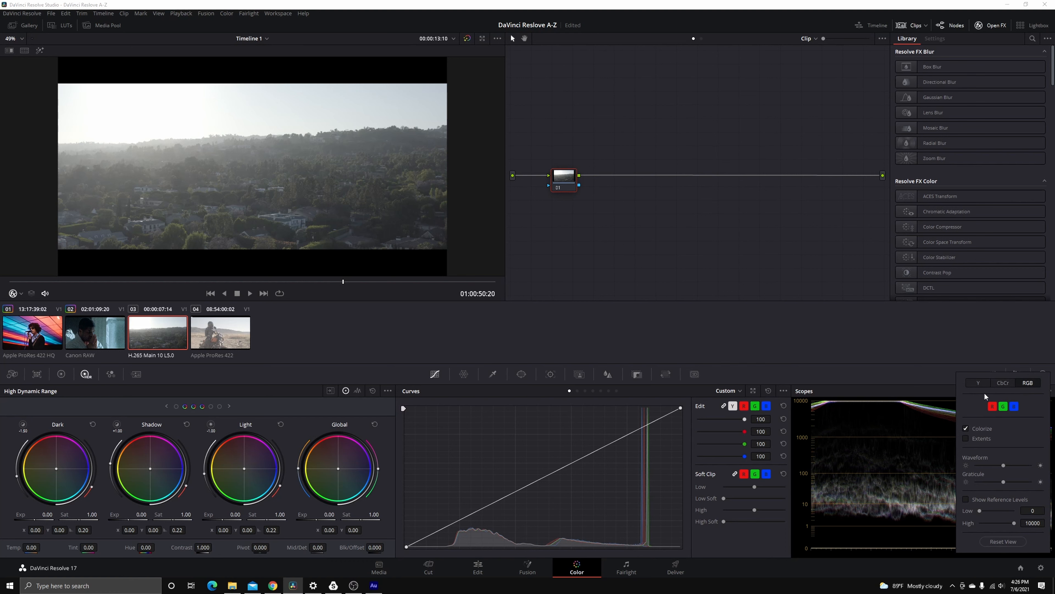
click(978, 383)
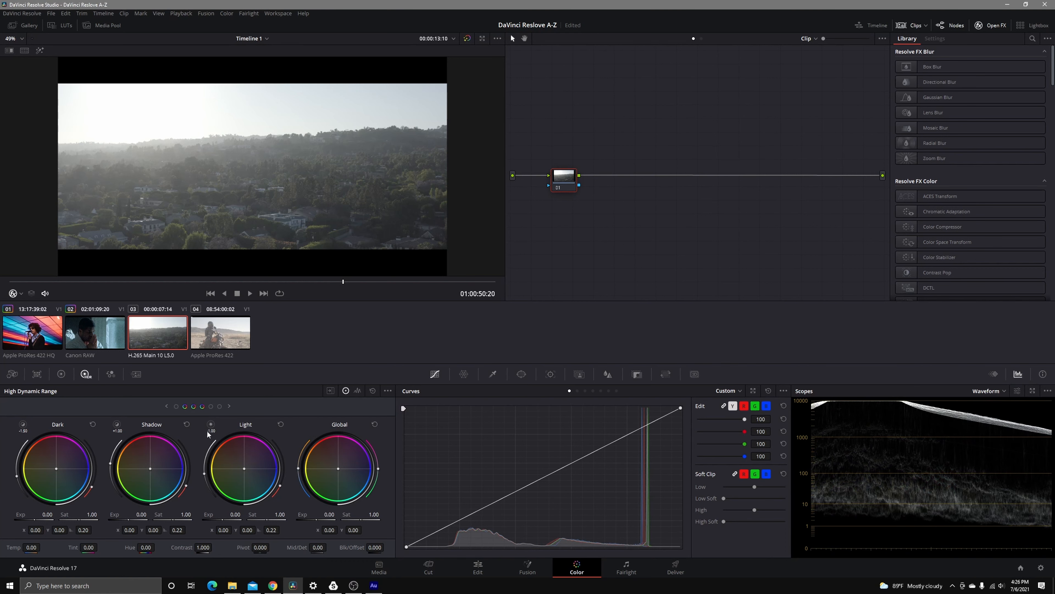
- Preview the Highlight and Specular zones and set their exposure to -0.46 and -1.04 in the High Dynamic Range palette
click(212, 407)
mouse_move(210, 427)
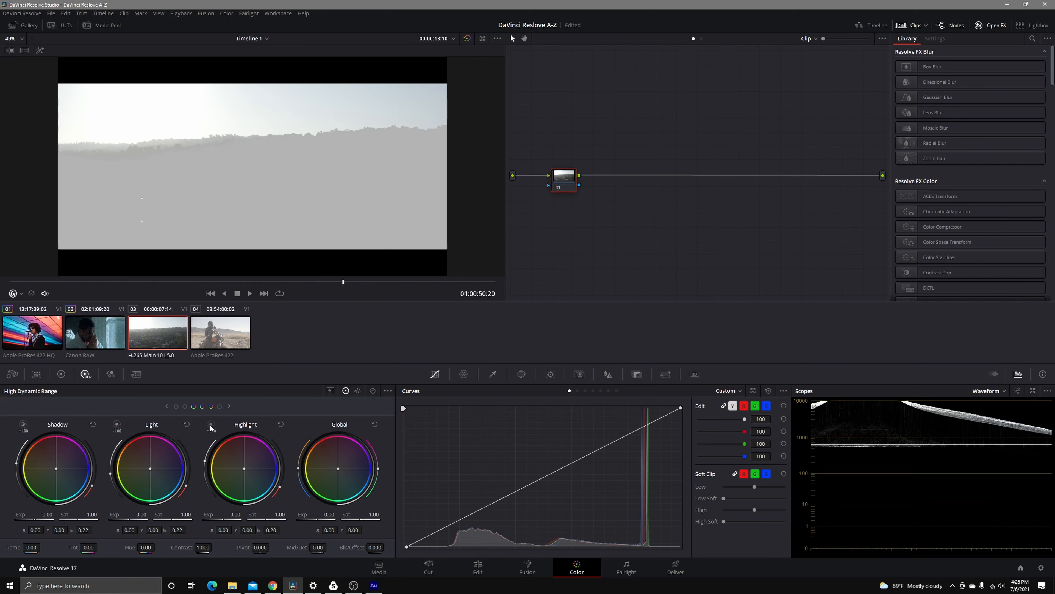
drag(230, 519, 212, 519)
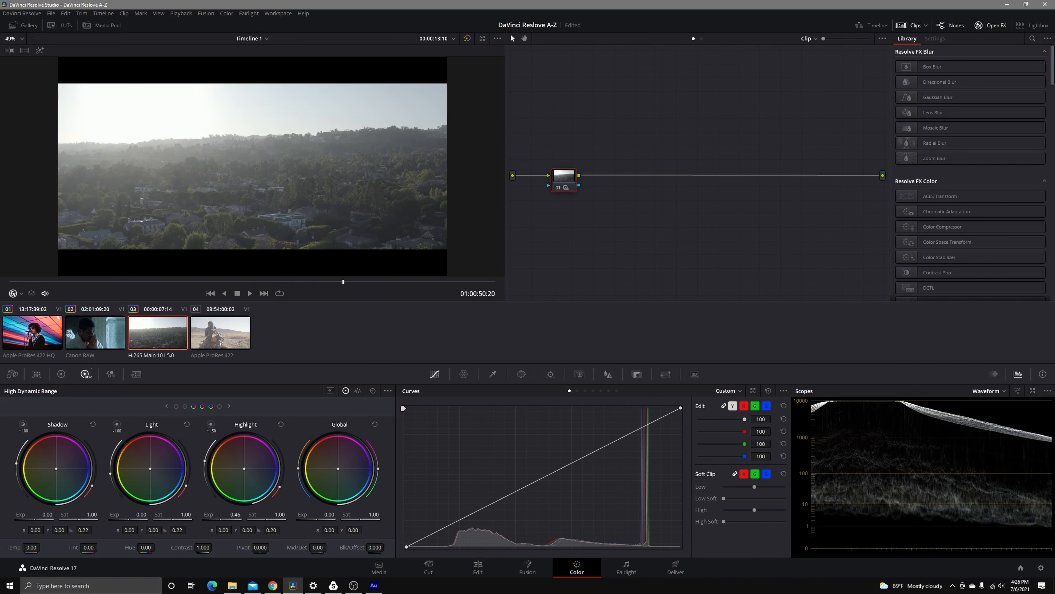
click(220, 407)
mouse_move(210, 429)
drag(228, 514, 212, 515)
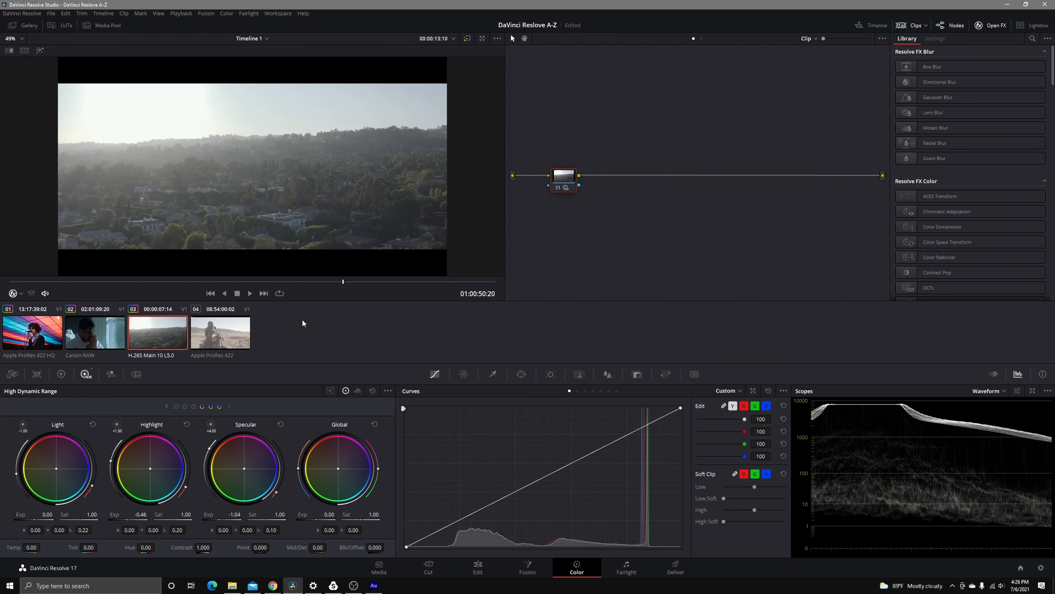
- Set the Shadow zone's exposure to -0.44 and compare the image with the grade bypassed
click(194, 406)
click(22, 424)
drag(35, 520, 23, 520)
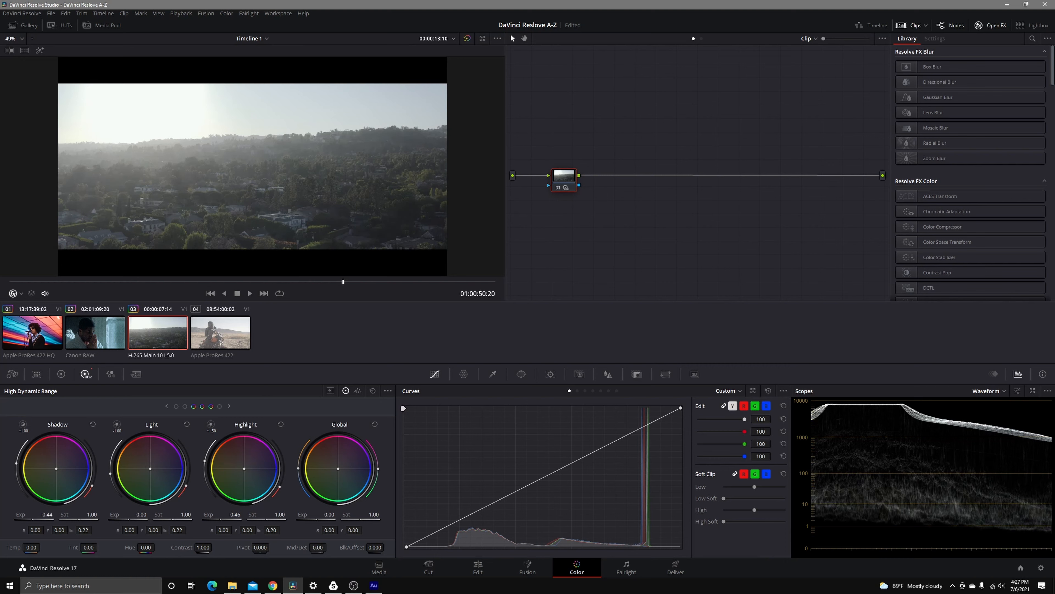
click(467, 39)
click(467, 39)
- Set the Global saturation to 1.19 and the Light zone's exposure to -0.14
drag(358, 519, 364, 518)
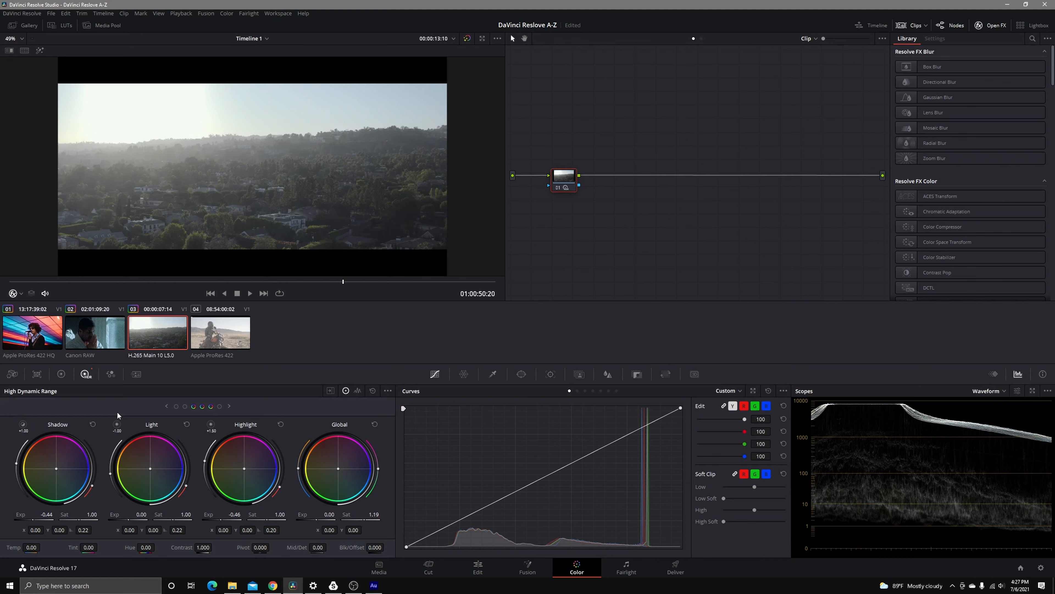
click(119, 431)
drag(135, 520, 127, 520)
- Add a serial node after the first and shape its custom curve with an upper midtone point and a slightly lowered shadow point
right_click(560, 182)
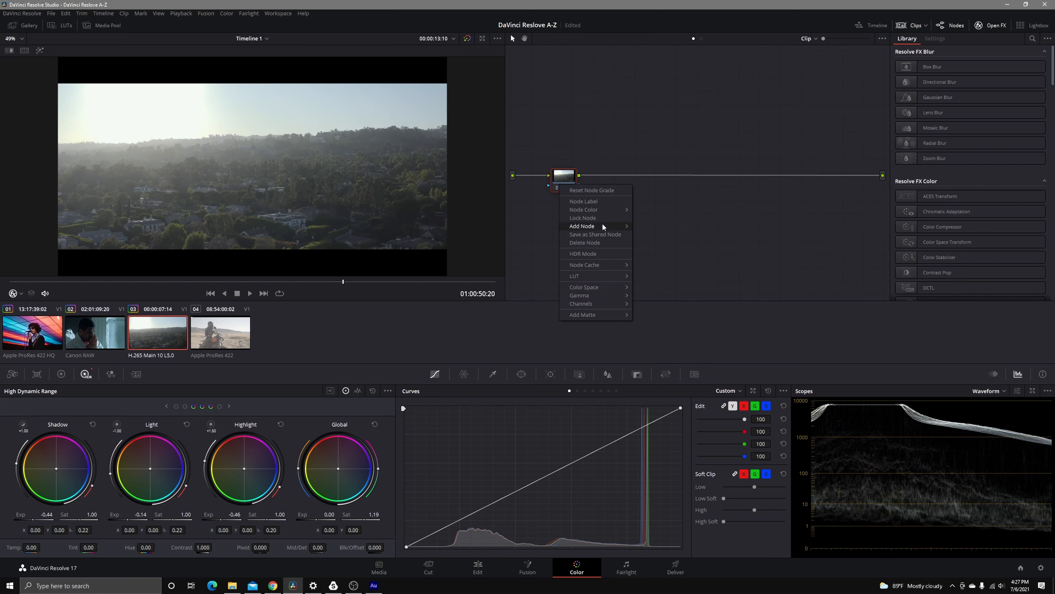
click(646, 233)
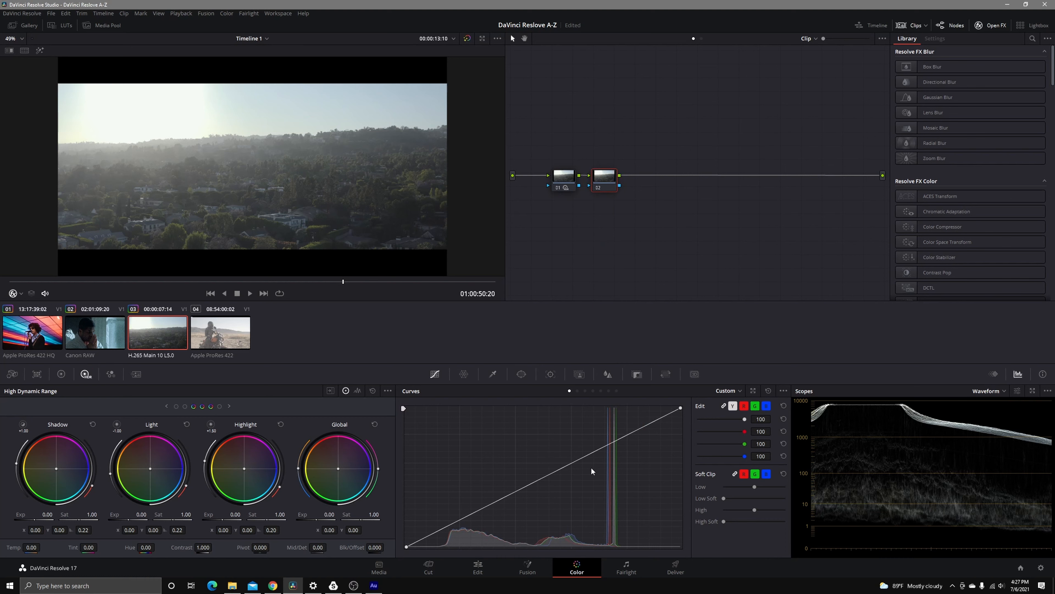
click(580, 455)
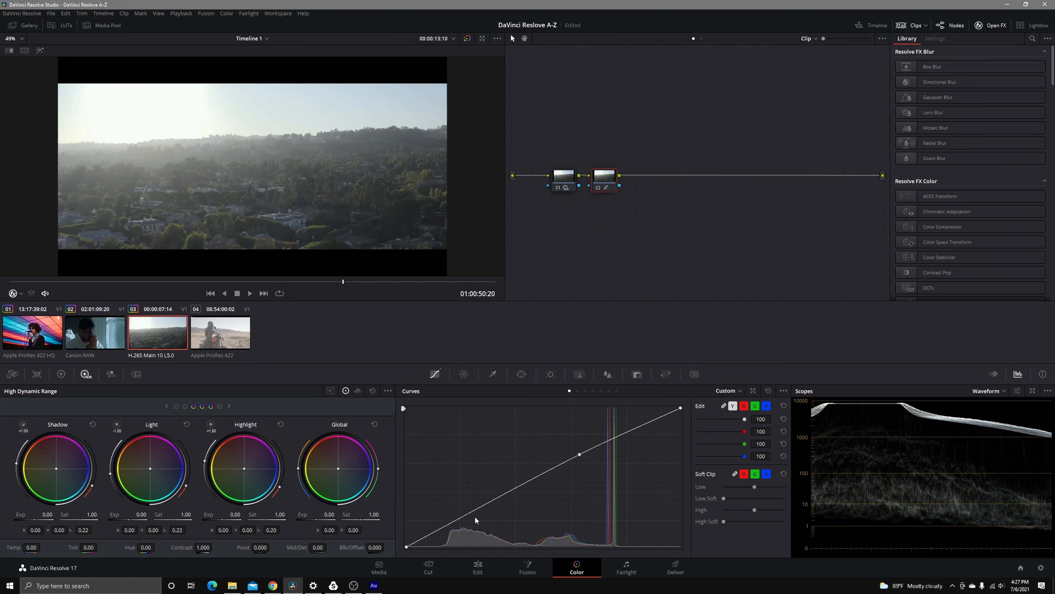
click(464, 520)
drag(464, 520, 465, 520)
- Raise the first node's Mid/Detail to 39 and compare the image with the grade bypassed
click(561, 171)
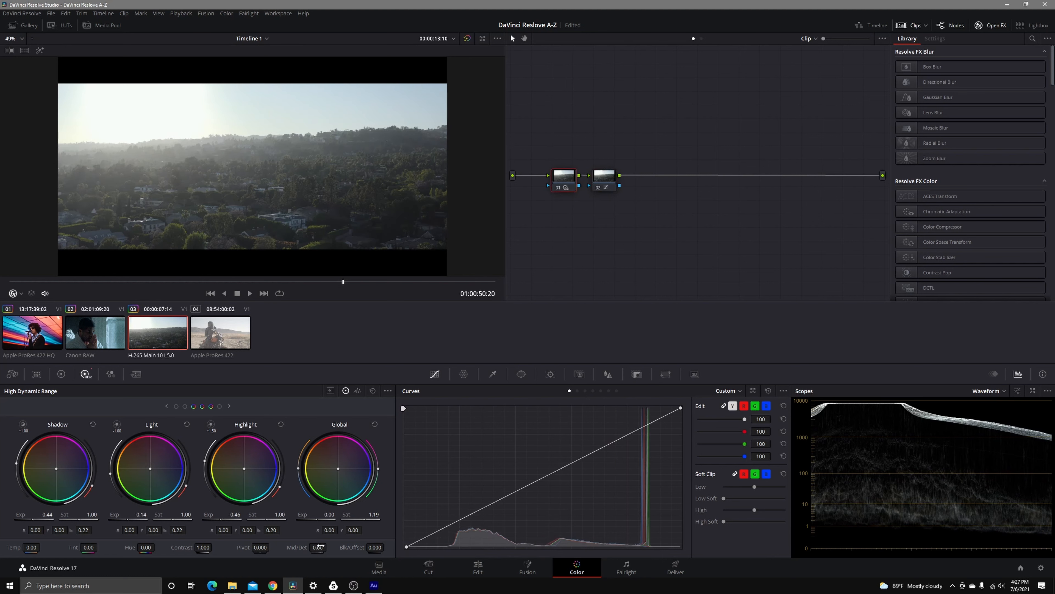
drag(321, 546, 345, 546)
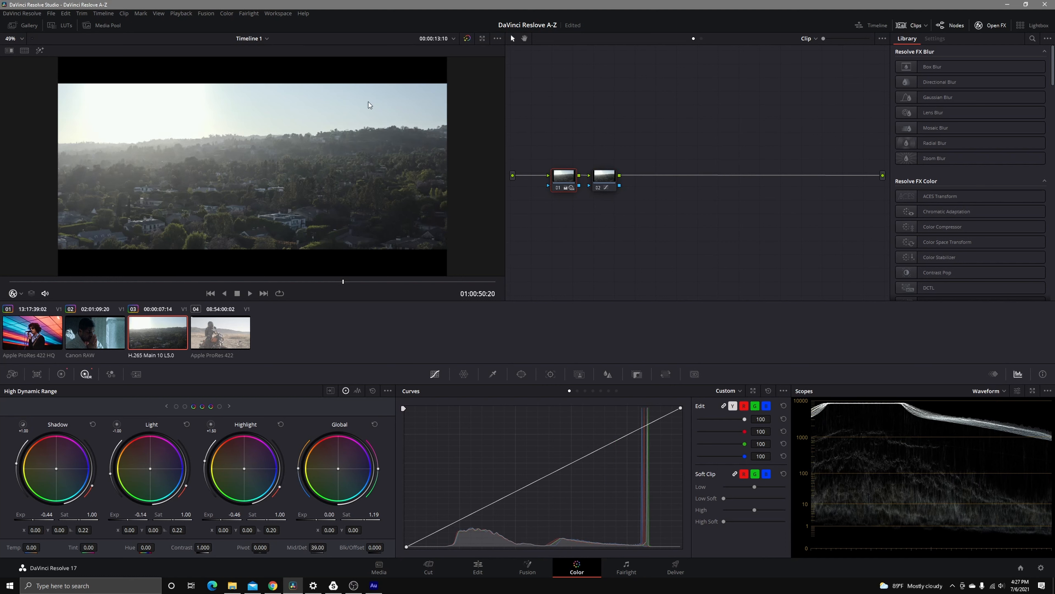
click(467, 39)
click(467, 39)
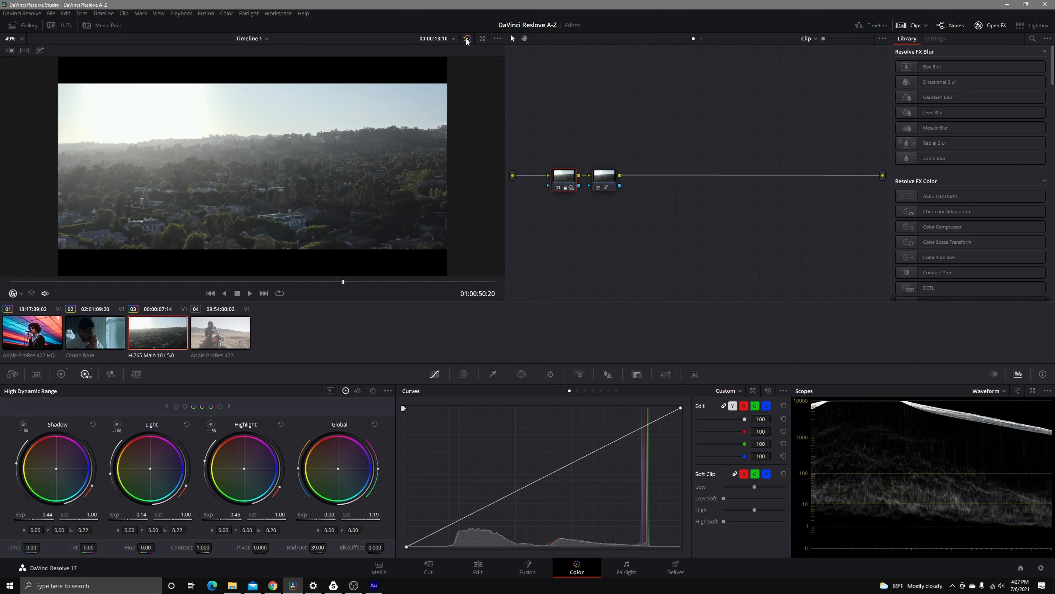
- Add two more serial nodes in a row after the second node
click(609, 188)
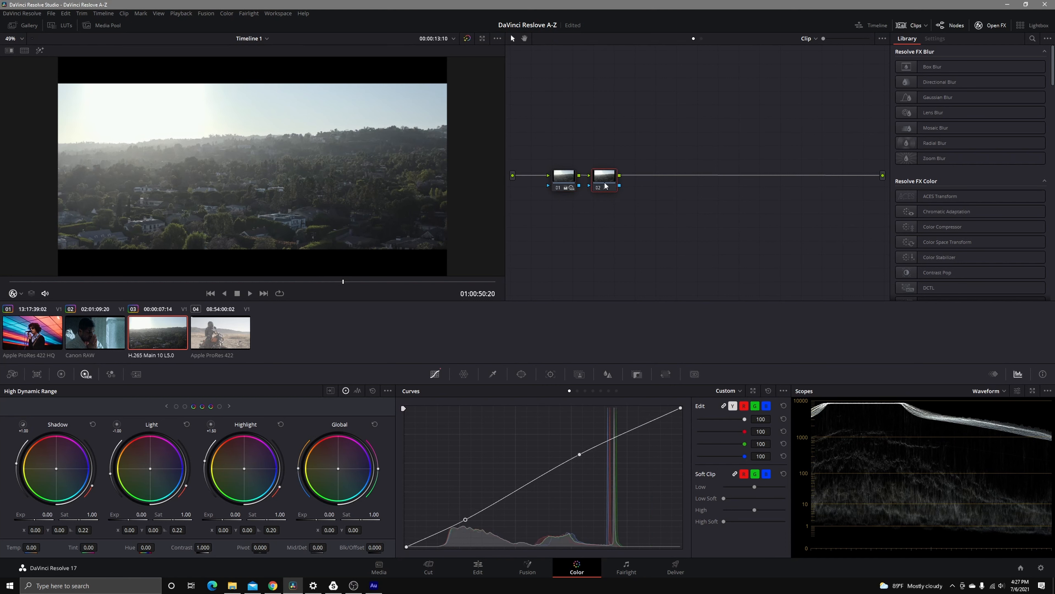
right_click(605, 183)
mouse_move(642, 224)
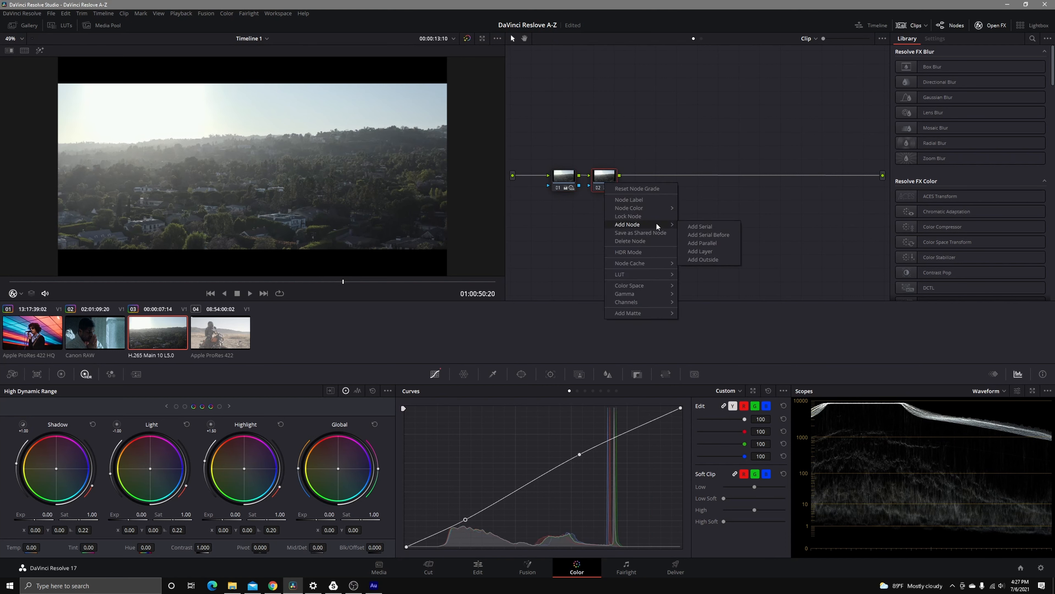
click(700, 229)
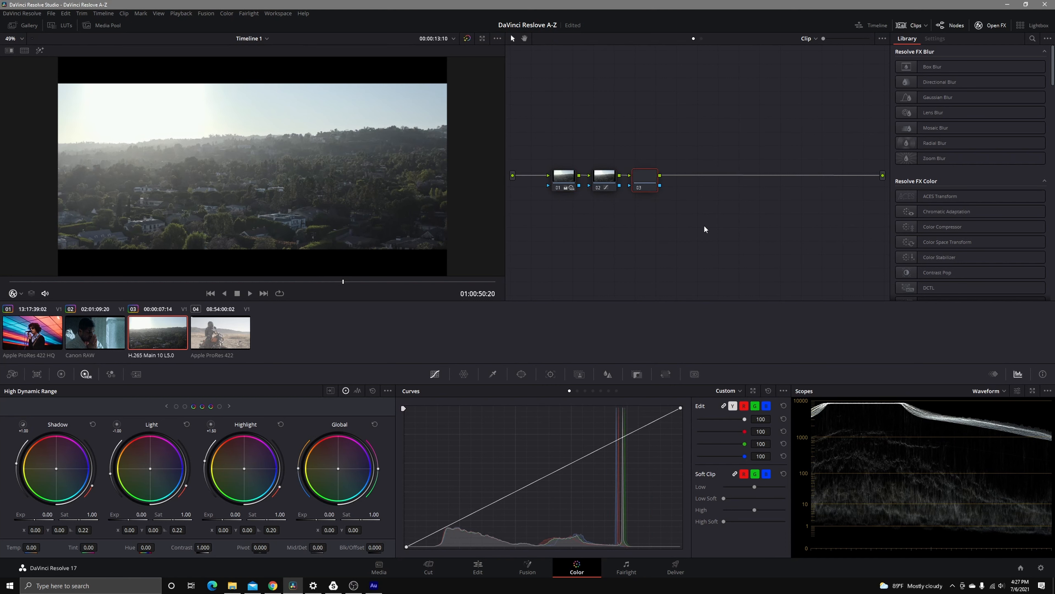
right_click(641, 178)
click(702, 220)
- Apply FilmConvert Nitrate to the fourth node, set grain strength to 0 and temp to 48.6, and compare with the node off
scroll(914, 266, down, 20)
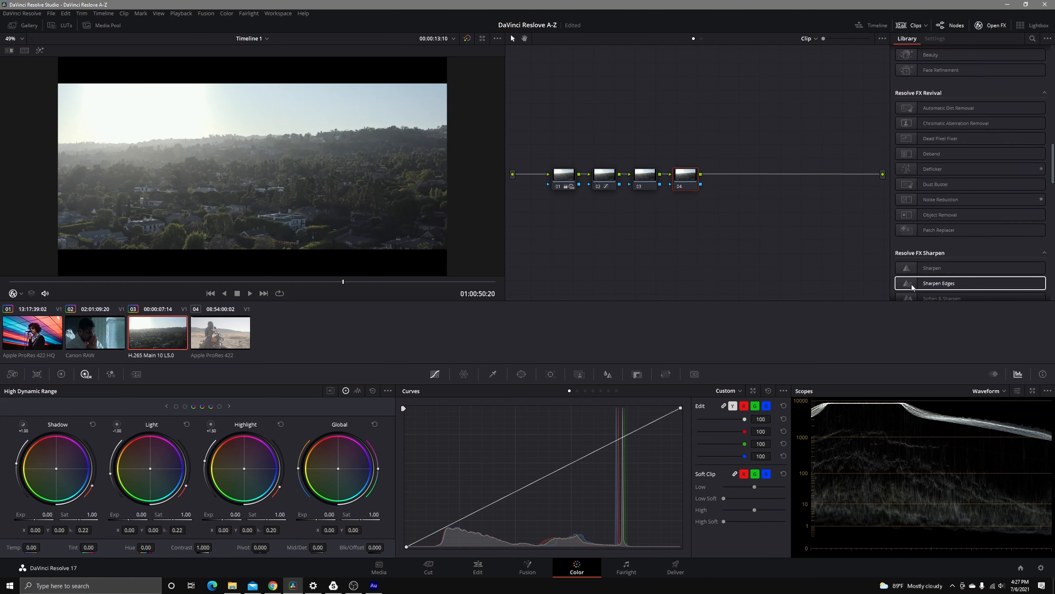
drag(949, 280, 685, 181)
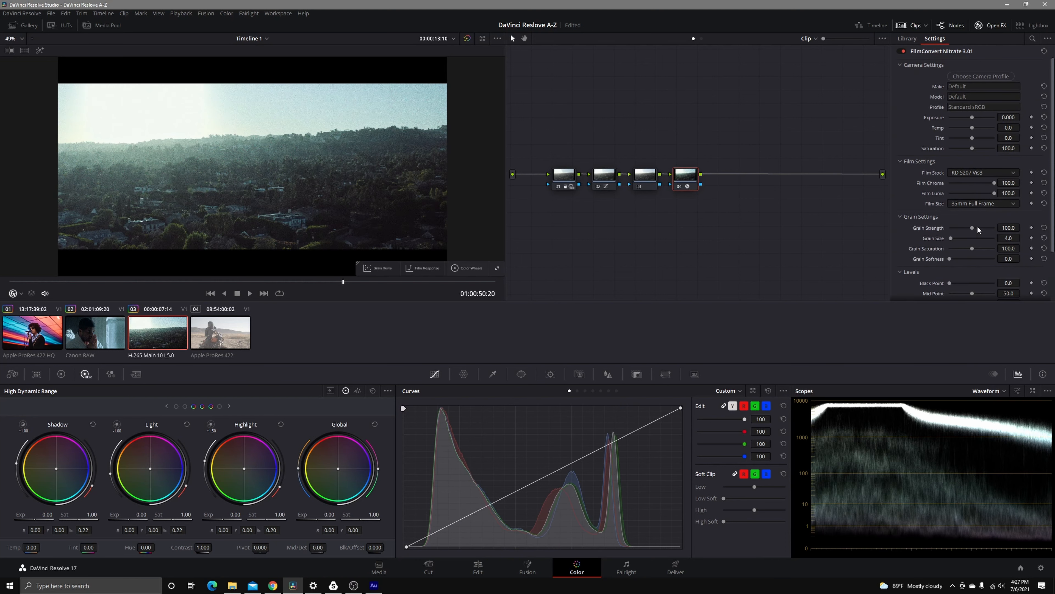
drag(972, 227, 933, 231)
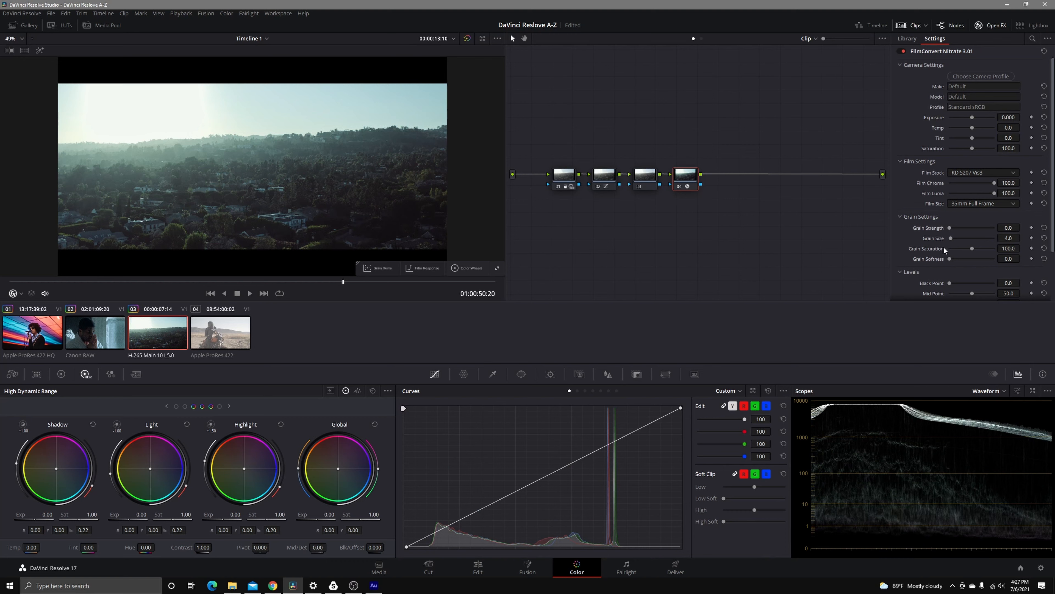
drag(973, 128, 984, 129)
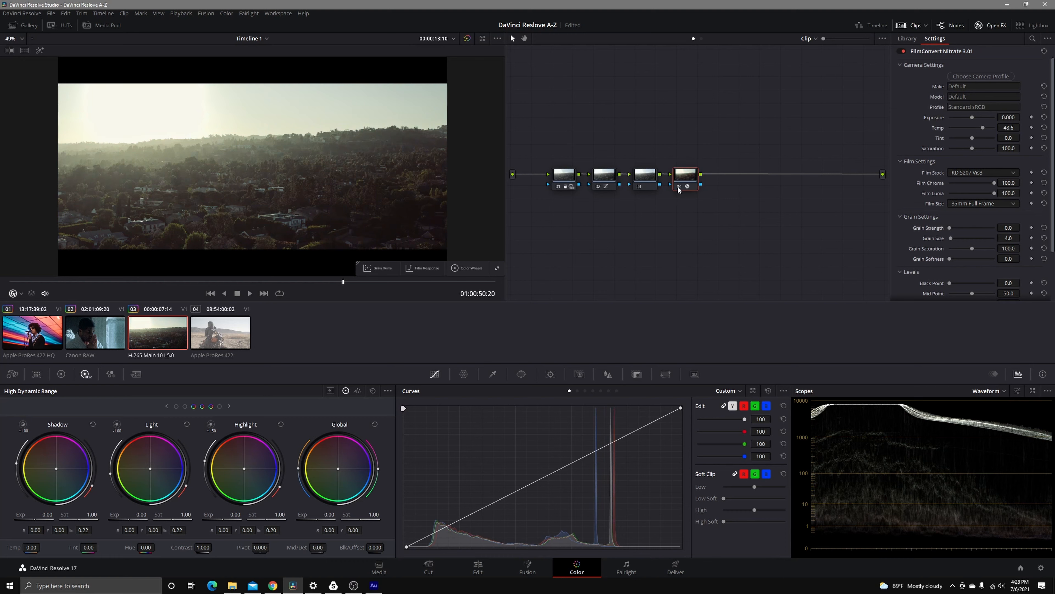
key(ctrl+d)
key(ctrl+d)
- In the third node, set the Shadow zone's color balance to X -0.02, Y 0.01 and the Dark zone's to X -0.15, Y -0.22
click(639, 187)
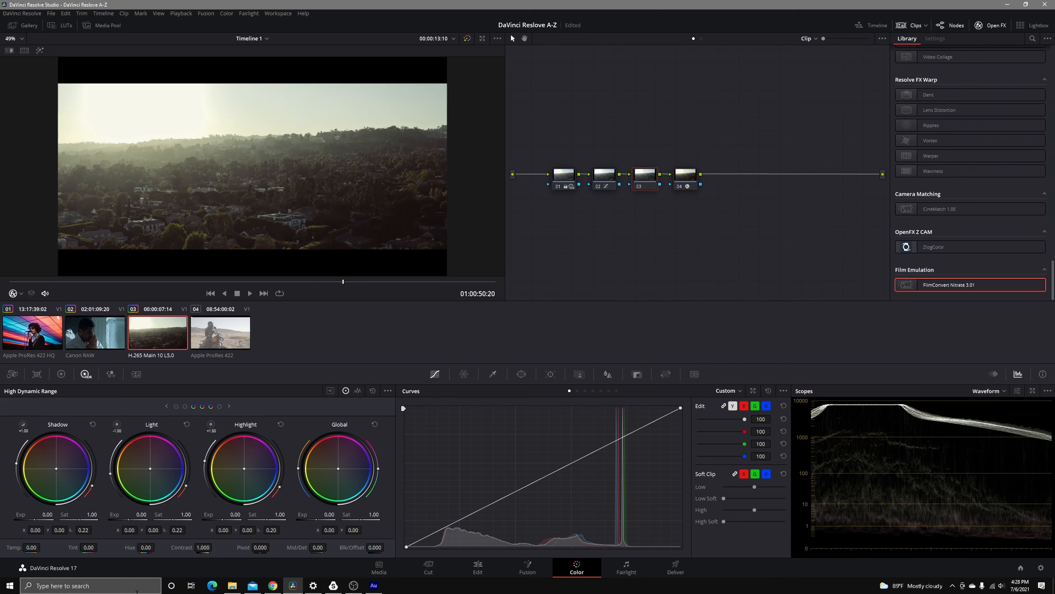
click(23, 427)
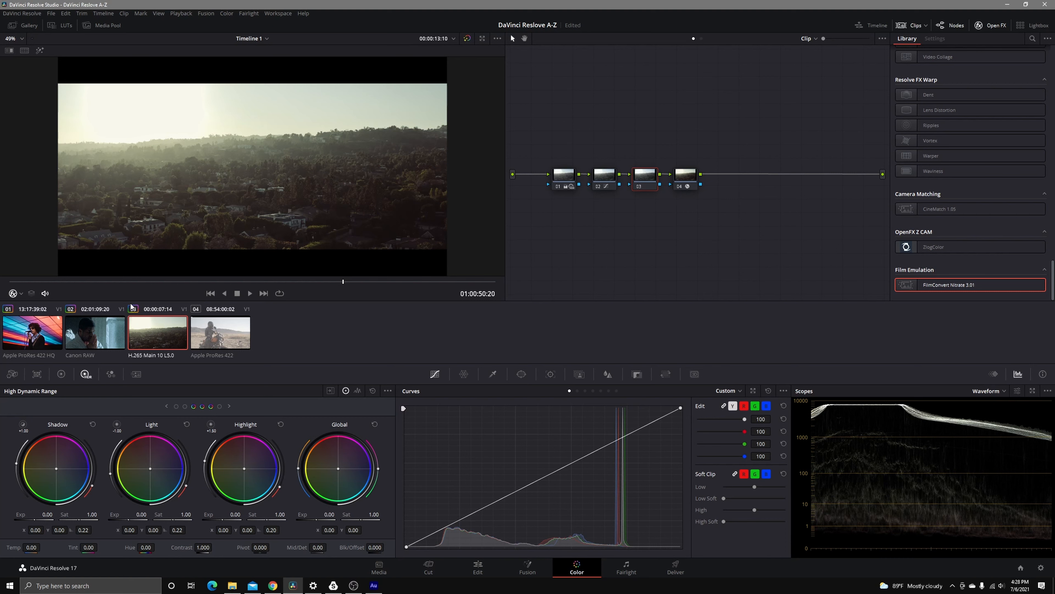
drag(58, 471, 57, 469)
click(186, 406)
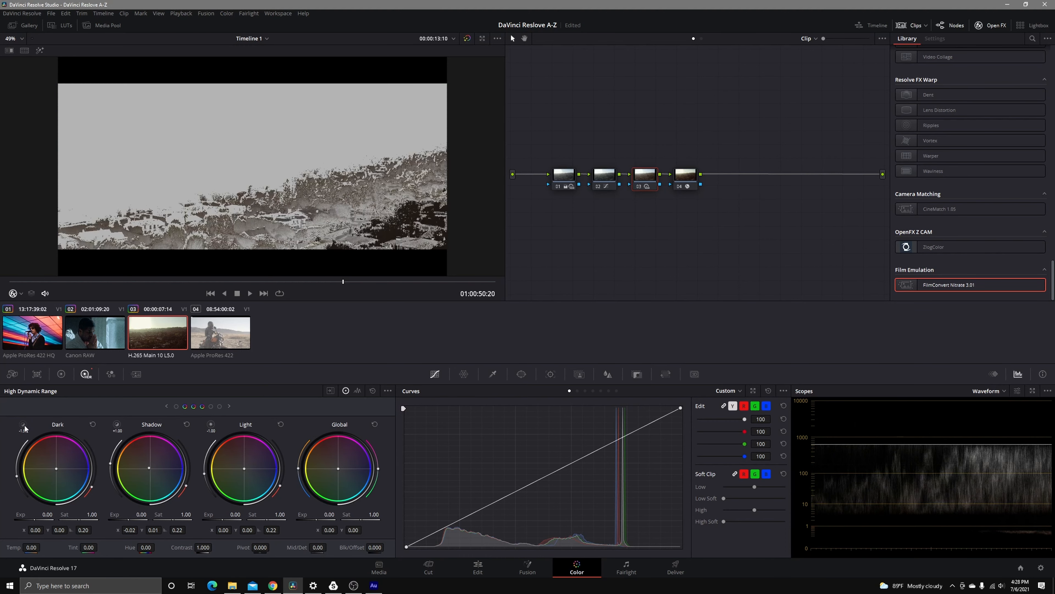
drag(56, 468, 55, 469)
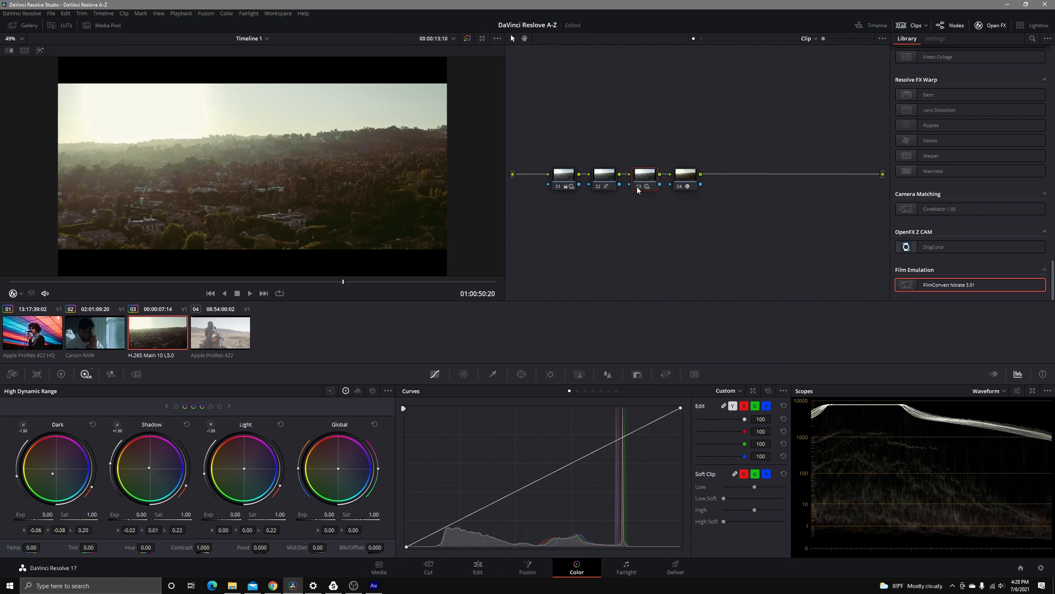
drag(50, 482, 25, 480)
- Preview the Light zone's affected area in the third node and shift its color balance to X -0.04, Y -0.00
click(211, 425)
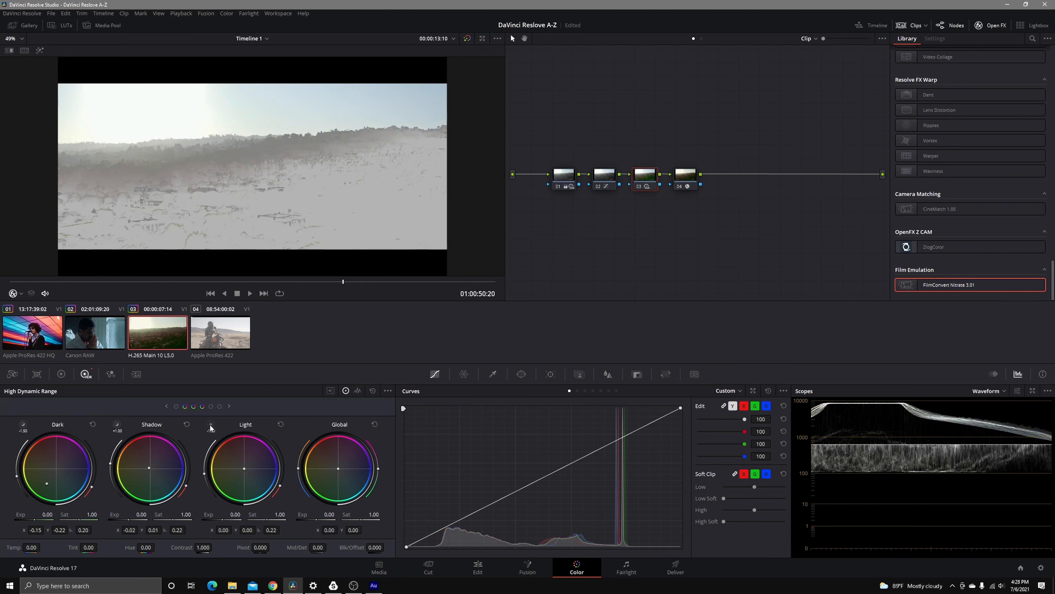
click(210, 425)
click(211, 425)
click(210, 425)
drag(244, 471, 242, 469)
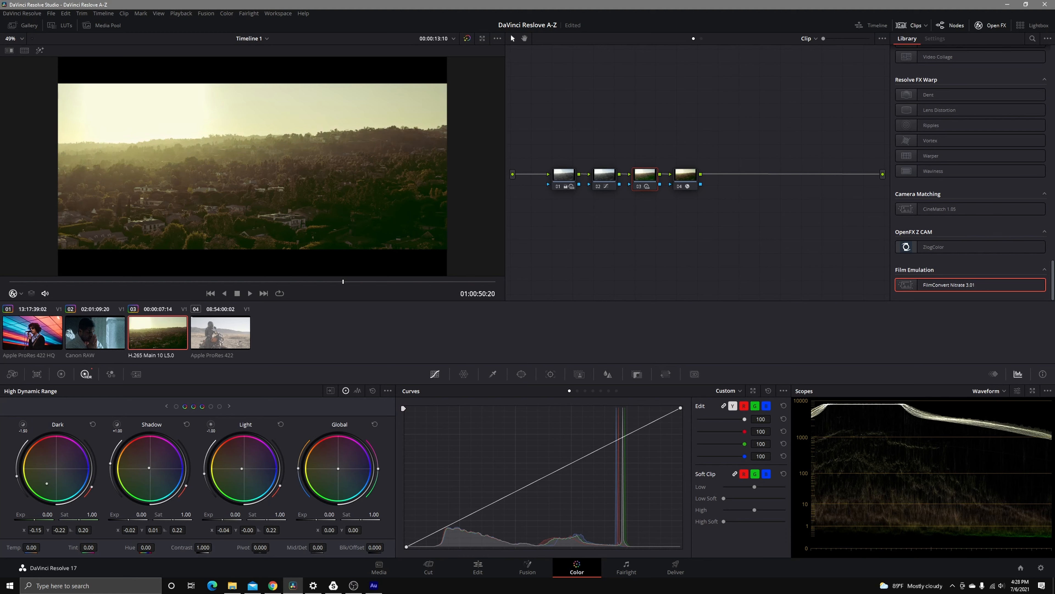
- Try shifting the Highlight zone's color balance to X -0.03, Y 0.02, and reset that zone
click(212, 404)
drag(241, 468, 242, 468)
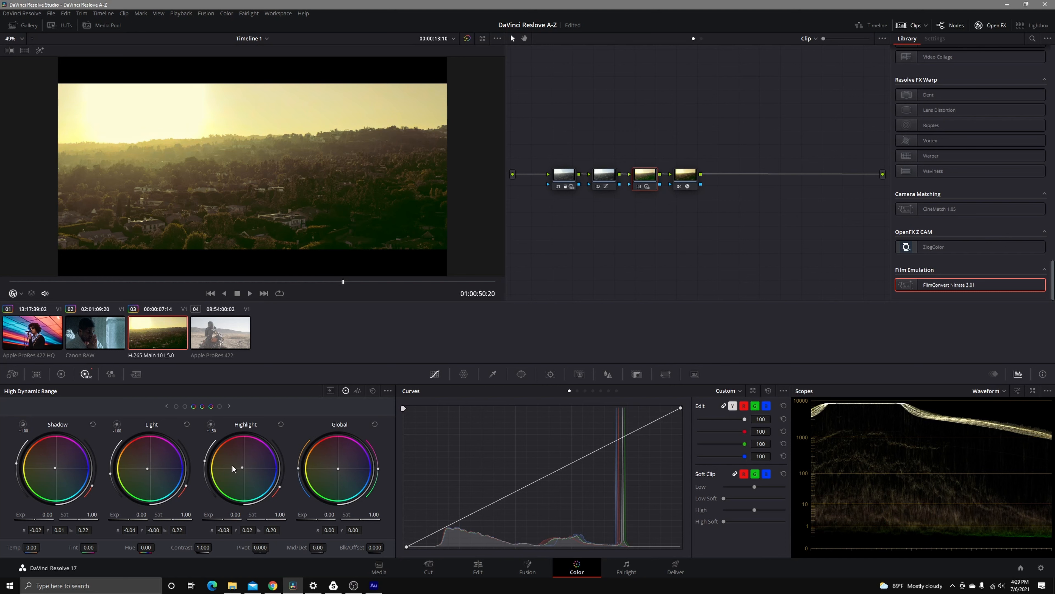
click(280, 424)
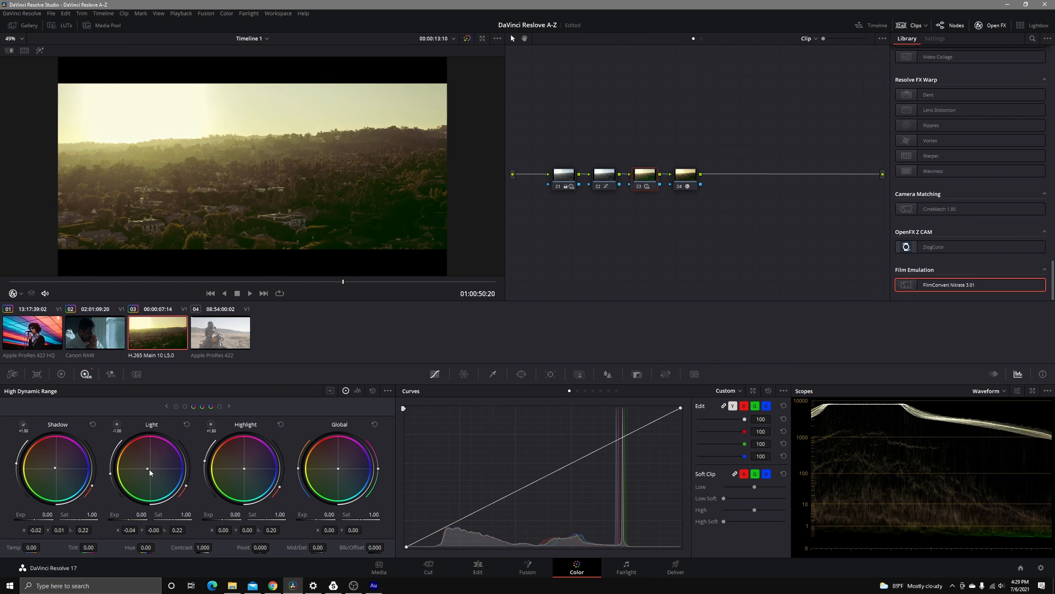
- Lower the Light zone's range limit and set its color balance to X -0.04, Y 0.01
drag(117, 426, 111, 482)
mouse_move(119, 425)
drag(149, 467, 148, 466)
- Check the grade on the vectorscope and scrub back to the start of the aerial clip
click(988, 391)
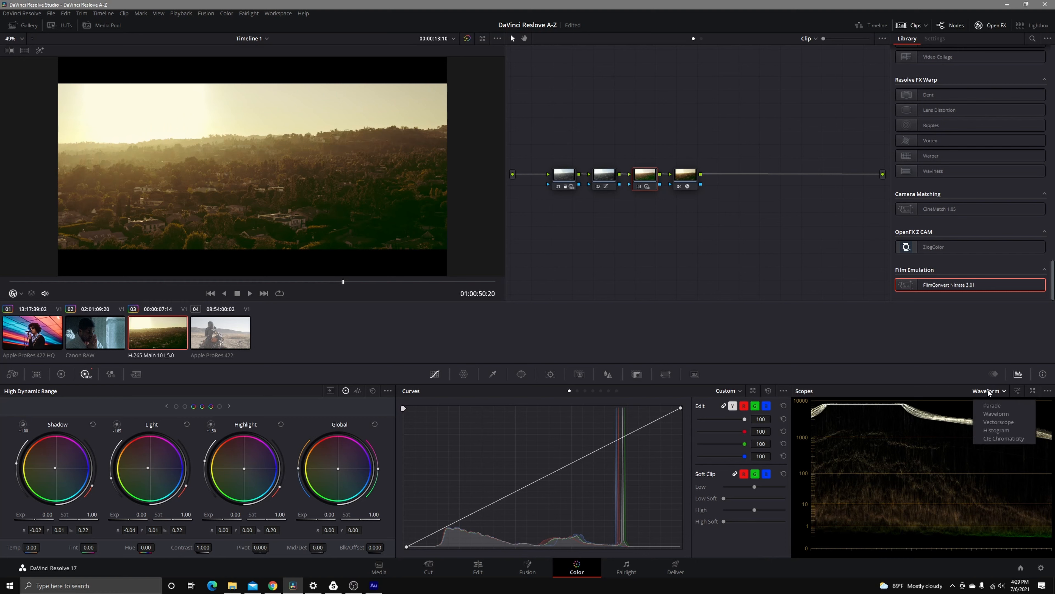
click(992, 423)
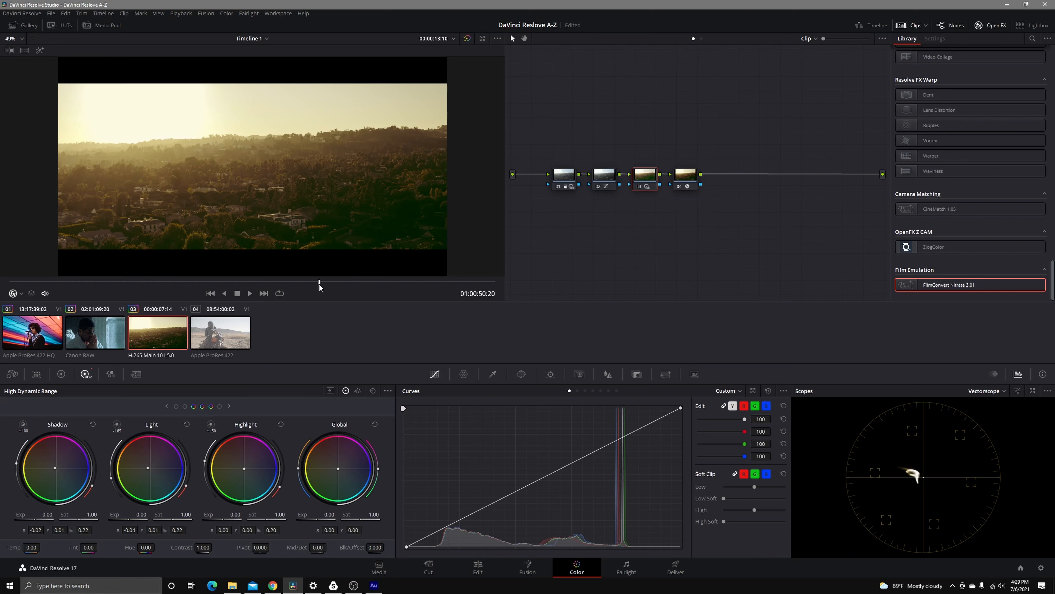
drag(320, 285, 29, 294)
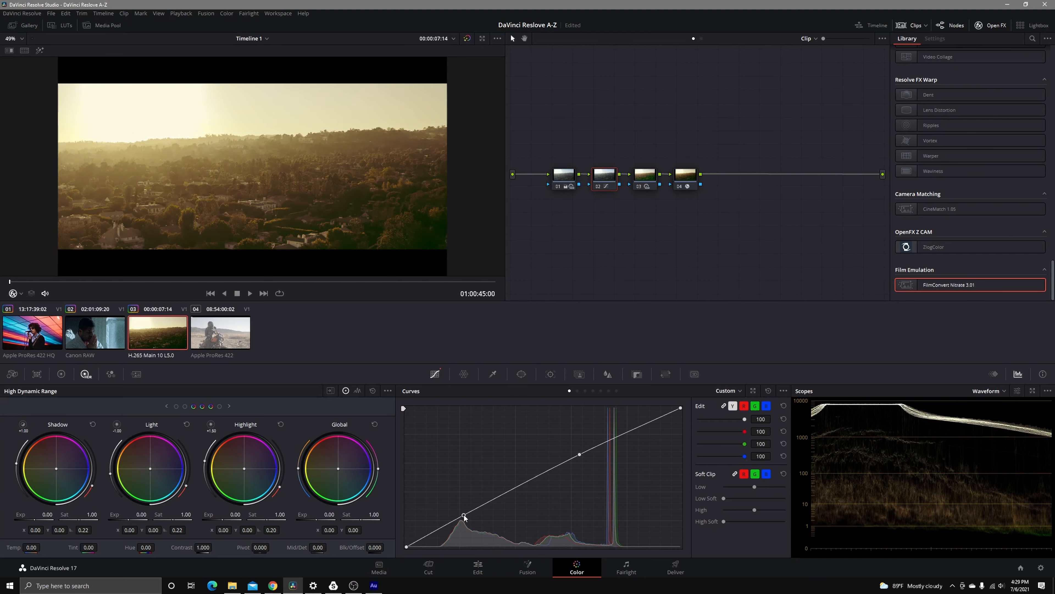
- Lower the shadow point of the second node's custom curve slightly and compare the image with the grade bypassed
drag(464, 516, 465, 518)
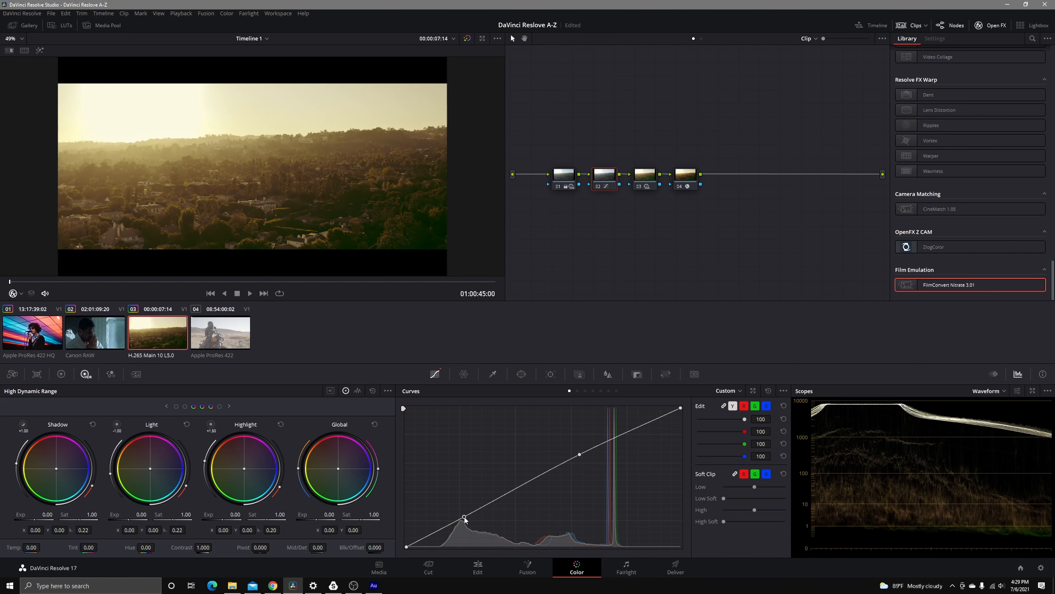
click(467, 38)
click(467, 38)
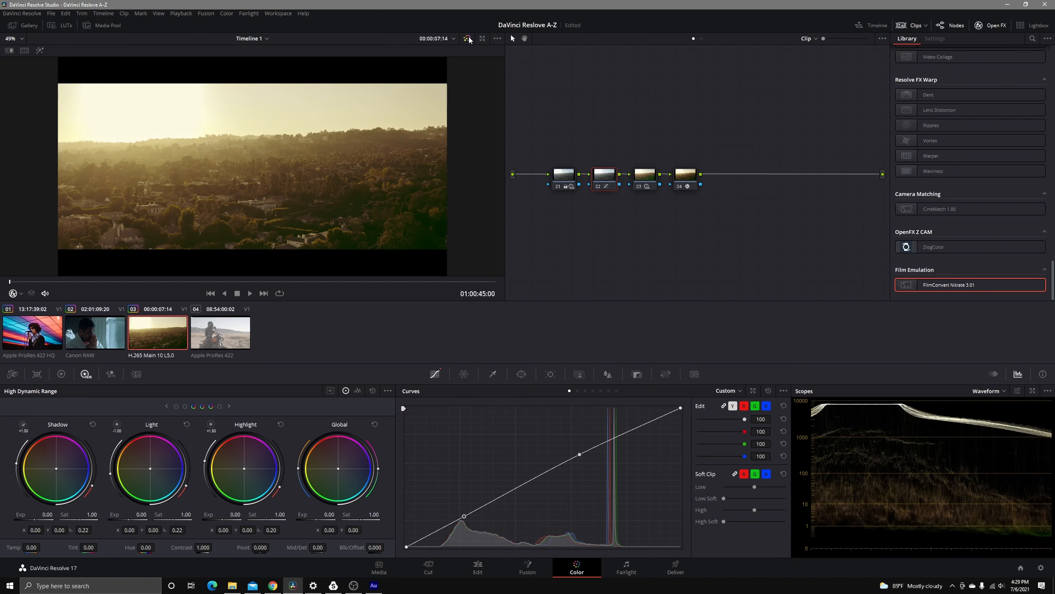
- Set the third node's Shadow zone color balance to X -0.02, Y -0.01
click(651, 180)
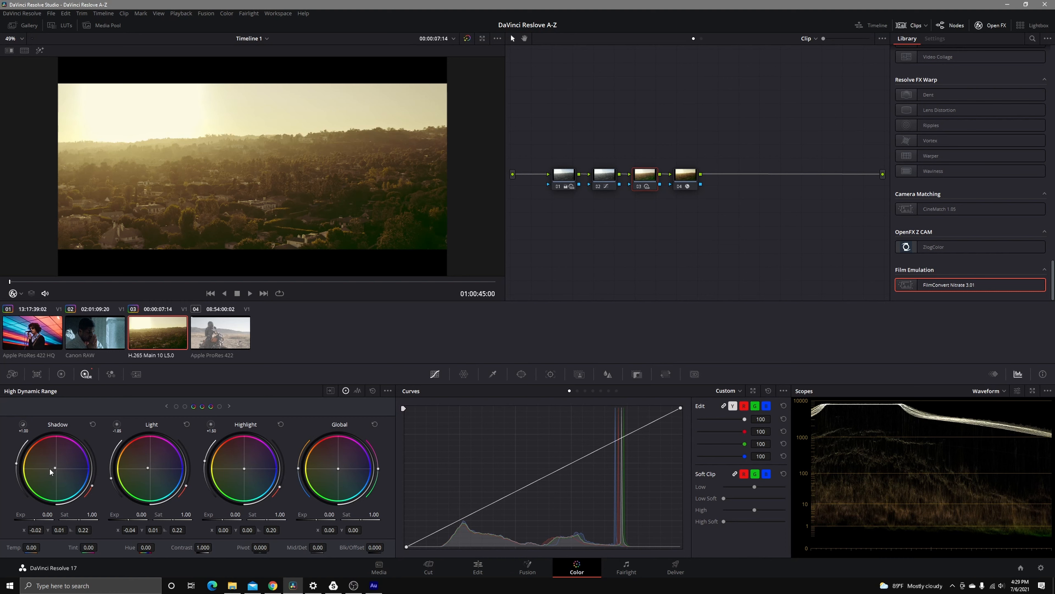
drag(50, 471, 50, 473)
- Examine the clip on the vectorscope while scrubbing, check the RGB parade, and return the scopes to the waveform
click(1005, 391)
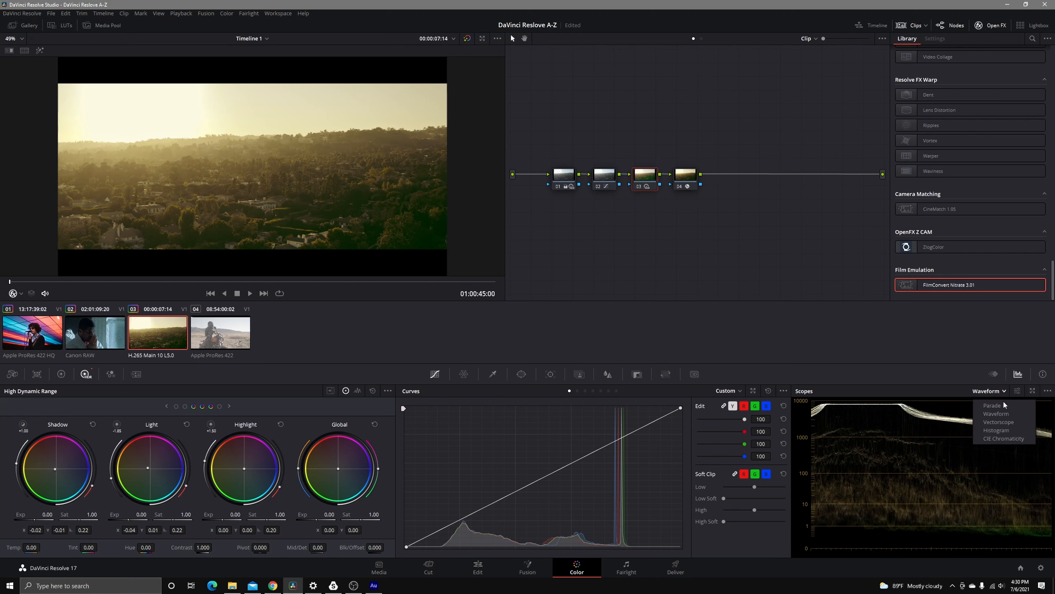
click(1002, 421)
click(187, 282)
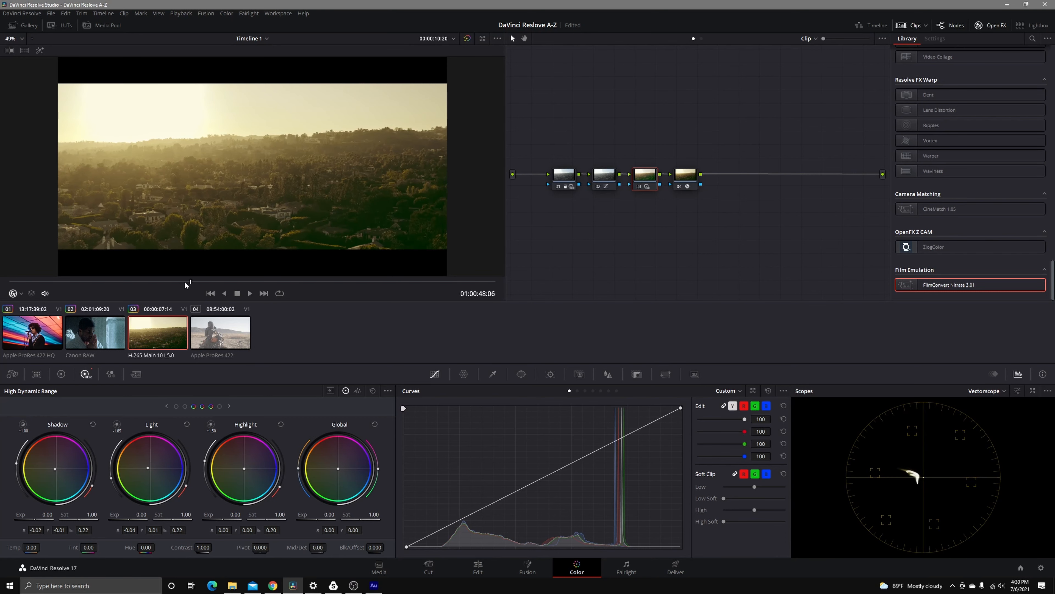
drag(186, 283, 288, 285)
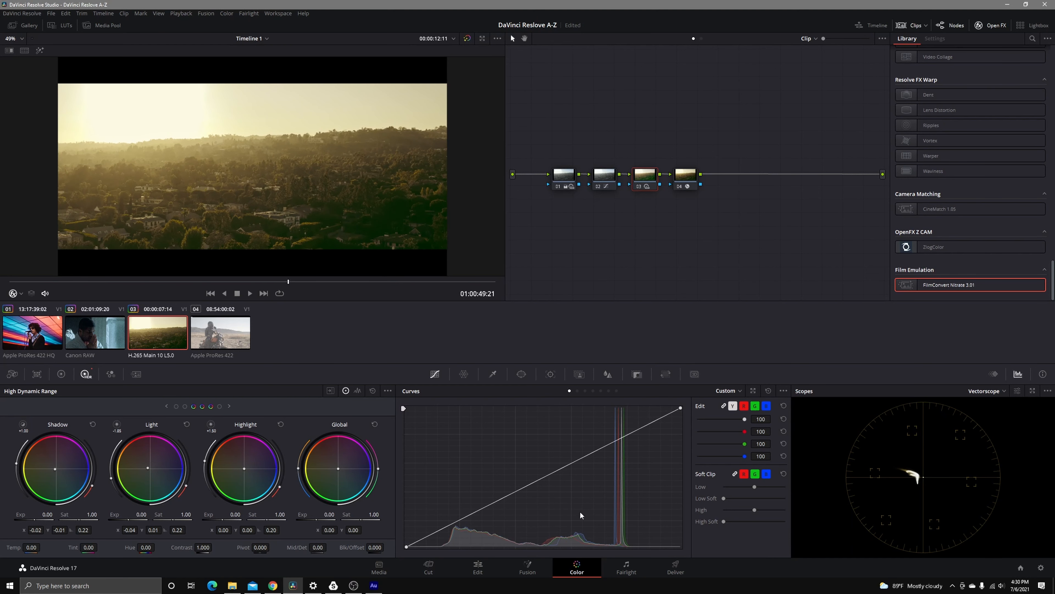
click(992, 394)
click(991, 404)
click(996, 395)
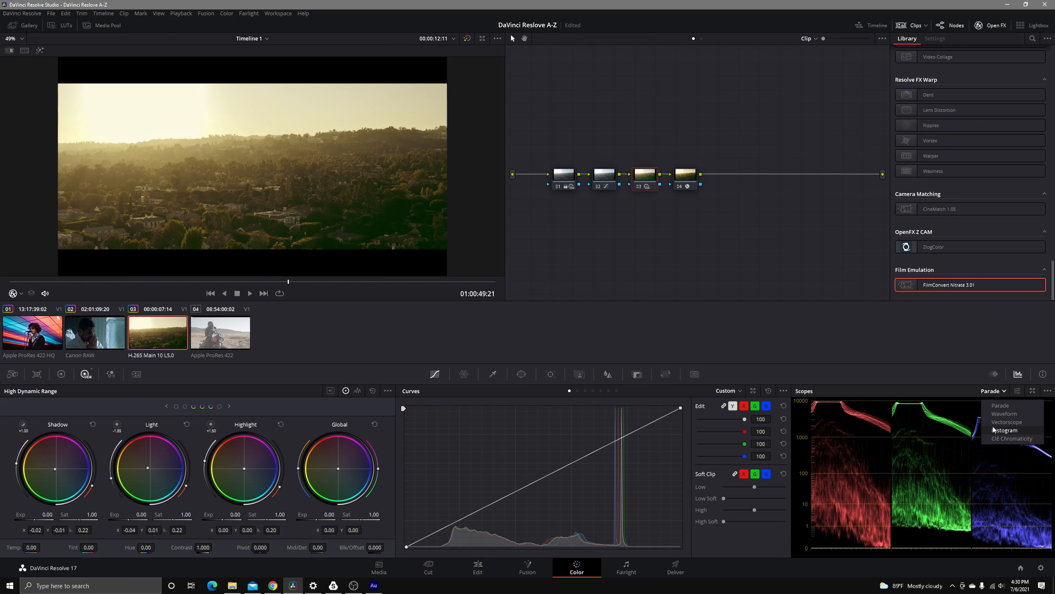
click(993, 420)
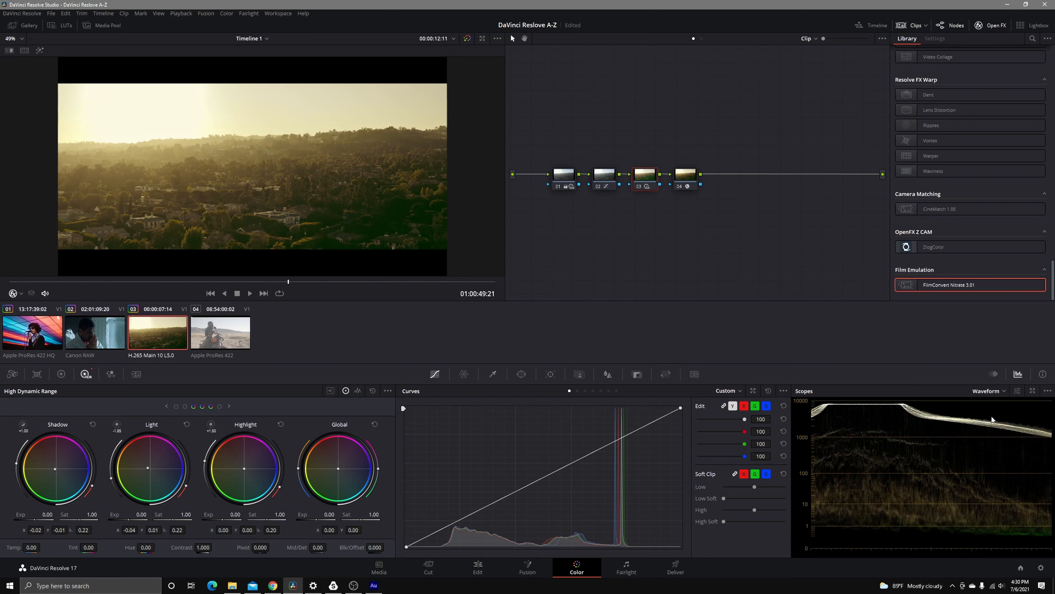
- Set the third node's Dark zone color balance to X -0.10, Y -0.15
click(185, 406)
drag(46, 484, 46, 477)
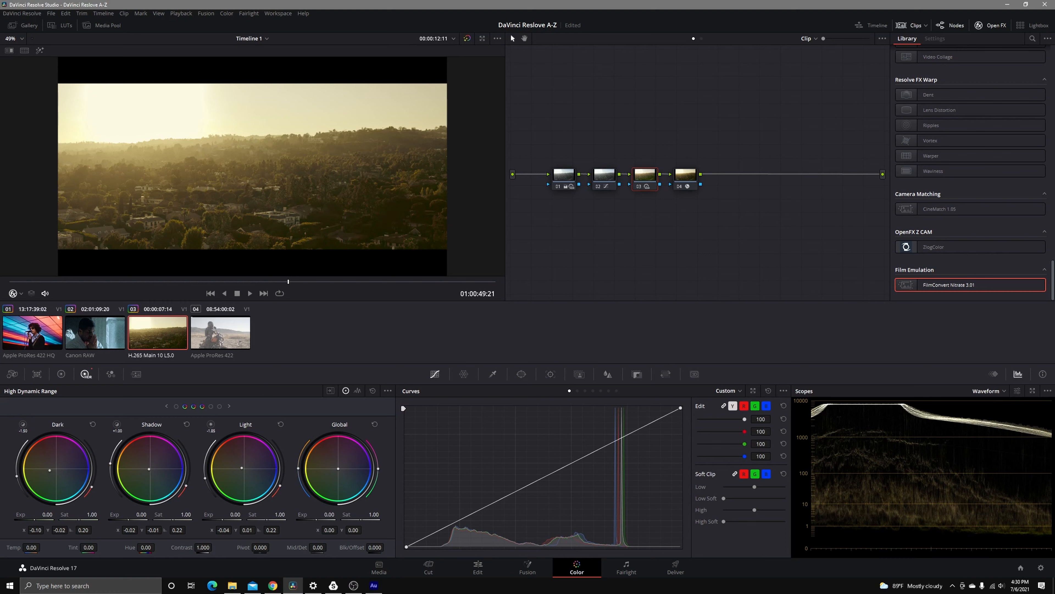
drag(49, 469, 49, 478)
- Return to the start of the clip and compare the image with the grade bypassed
drag(217, 284, 0, 385)
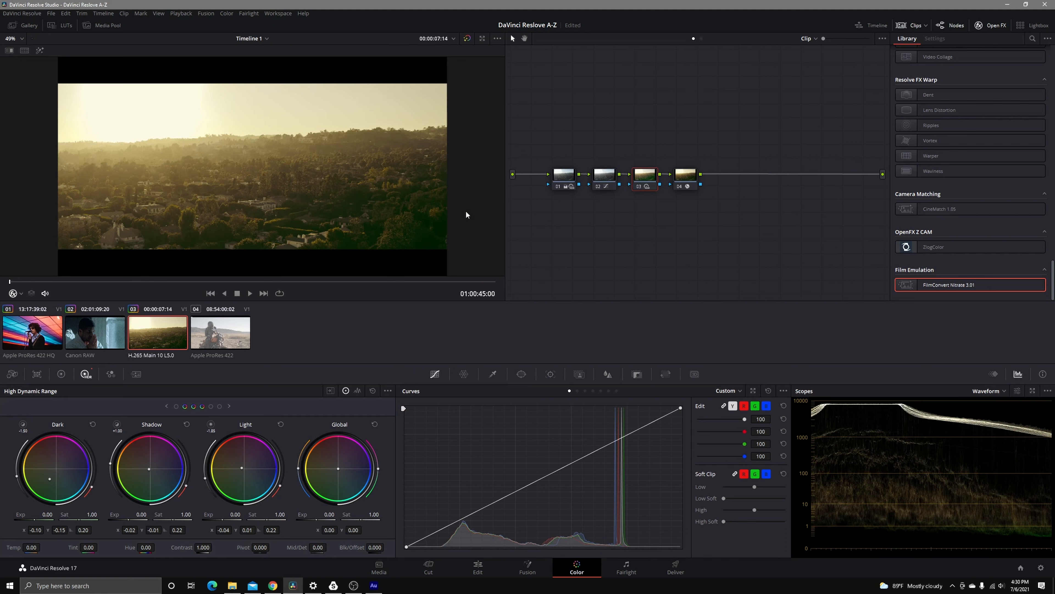
click(566, 183)
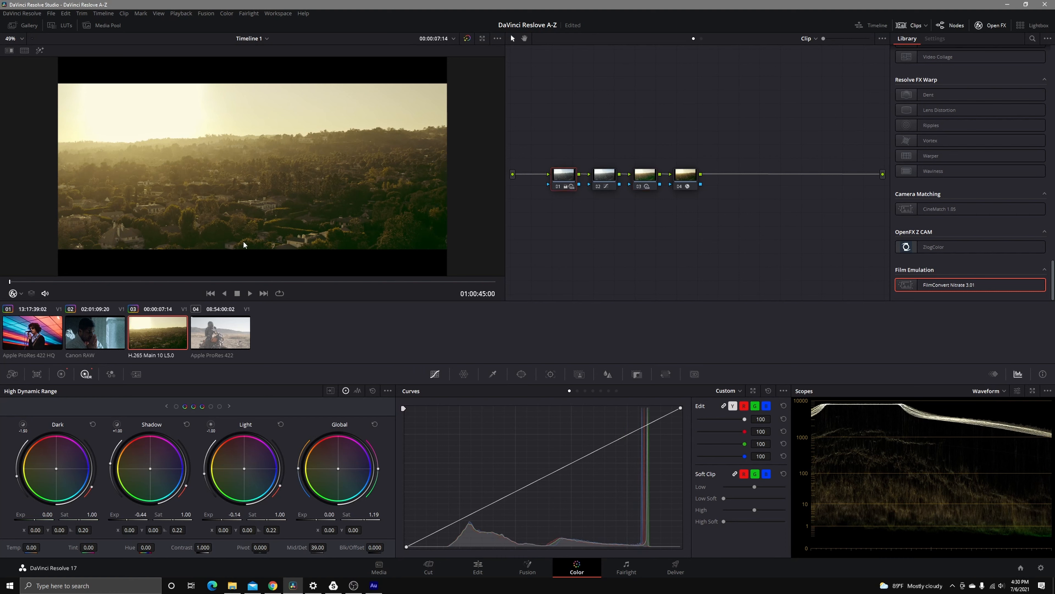
click(467, 37)
- With the third node disabled, try maximum FilmConvert saturation on the fourth node, undo it and re-enable the third node
click(636, 185)
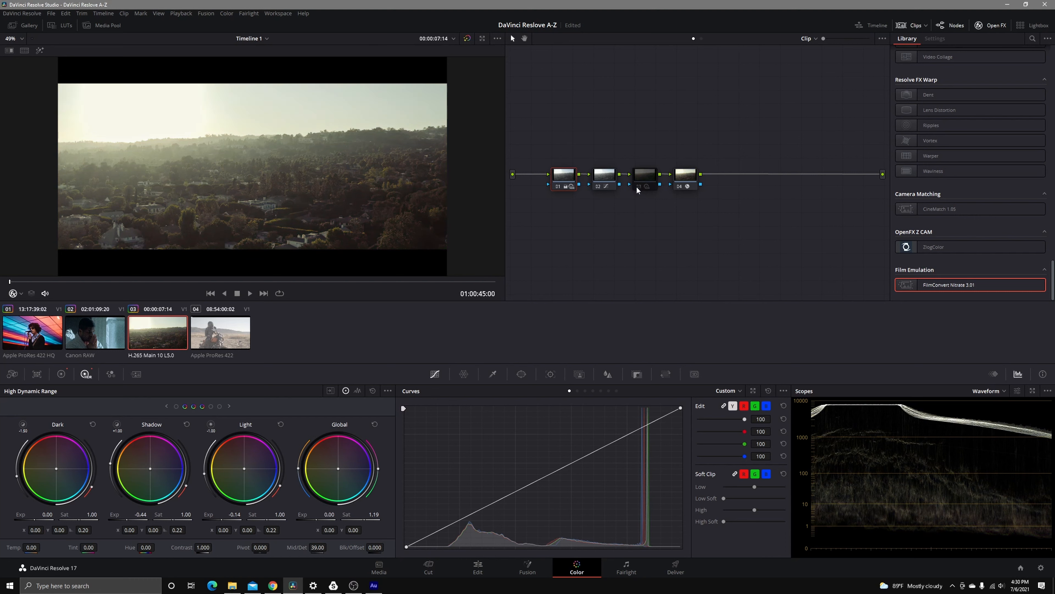
click(686, 177)
drag(986, 148, 993, 146)
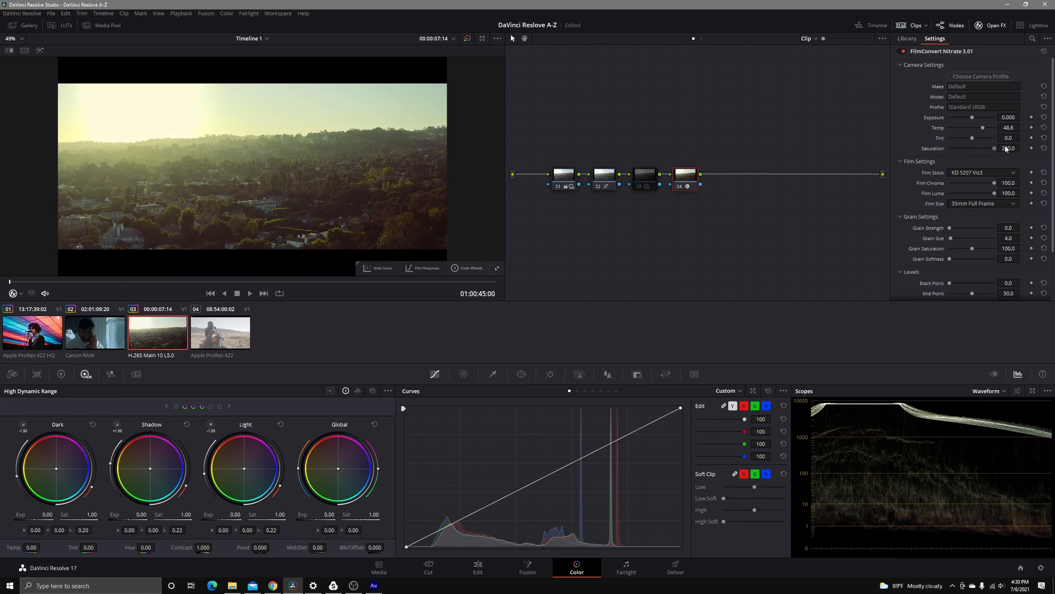
key(ctrl+z)
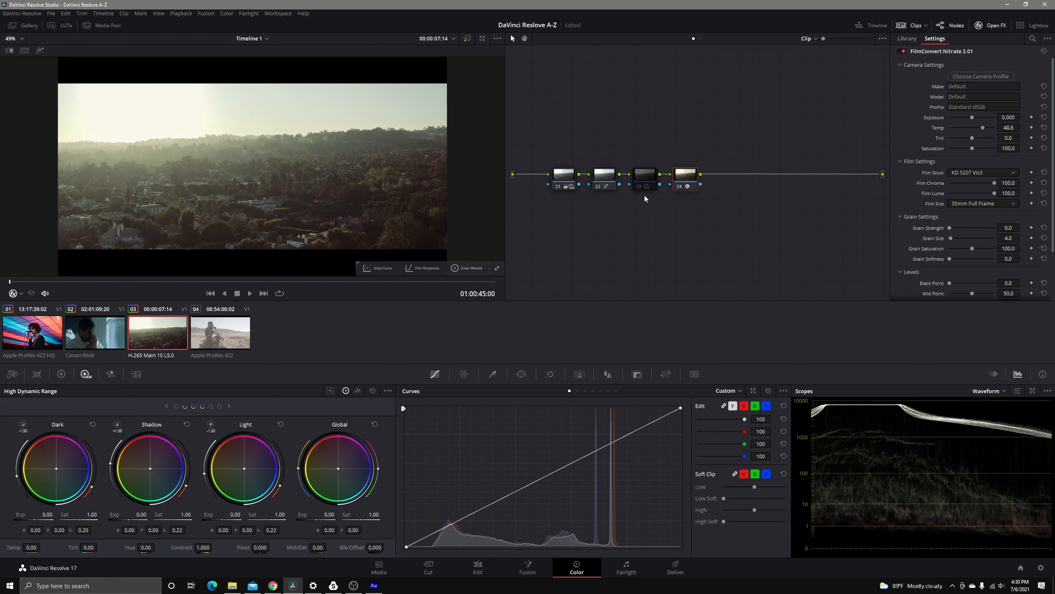
click(638, 188)
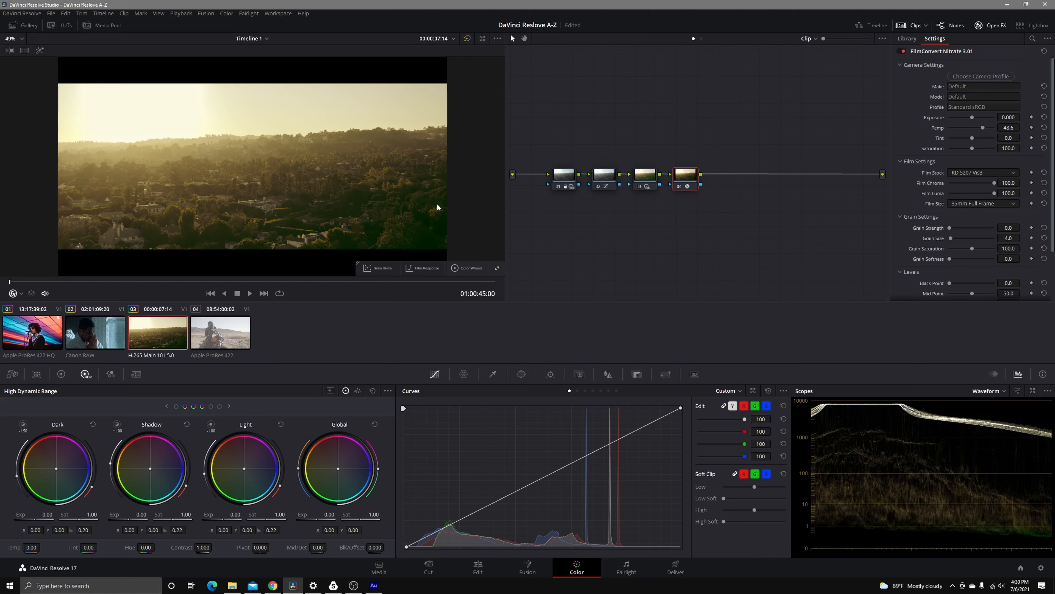
- Set the fourth node's FilmConvert grain strength to 51.4, try the KD 5213 Vis3 film stock and switch to FJ 8553 ET
drag(250, 282, 312, 277)
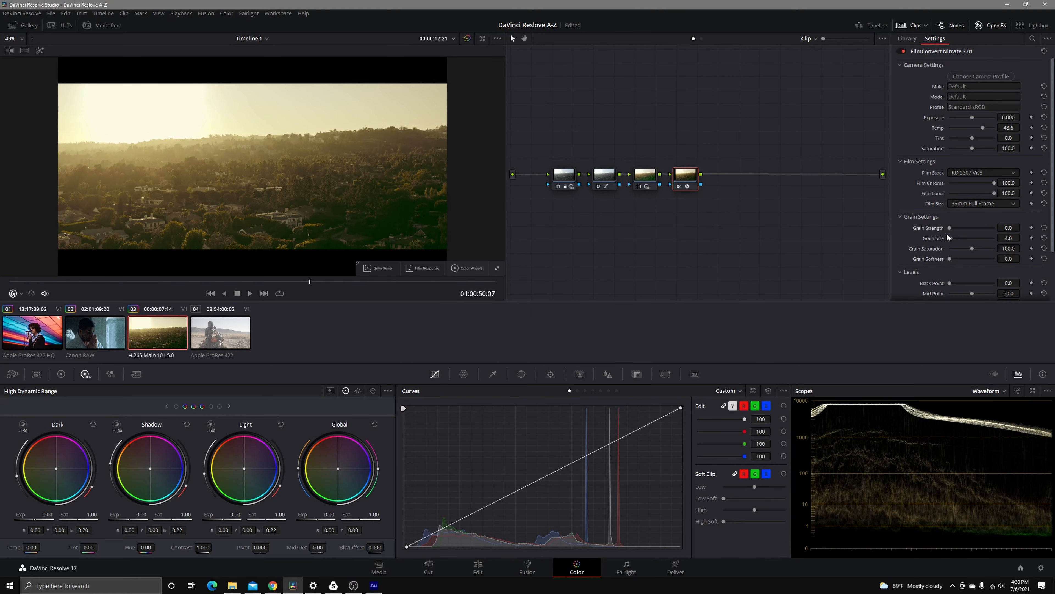
drag(949, 228, 962, 246)
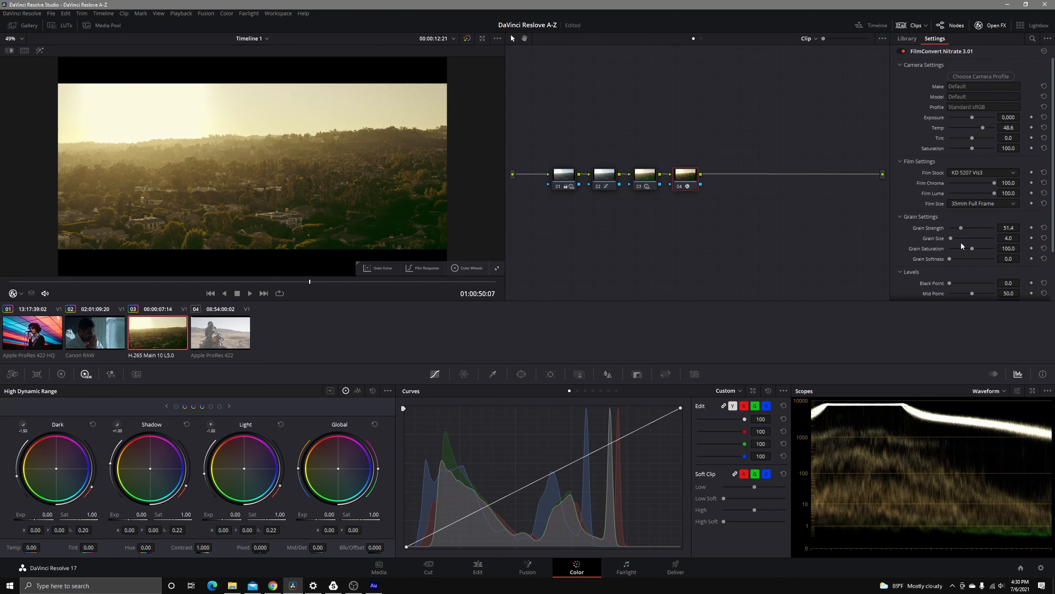
click(957, 174)
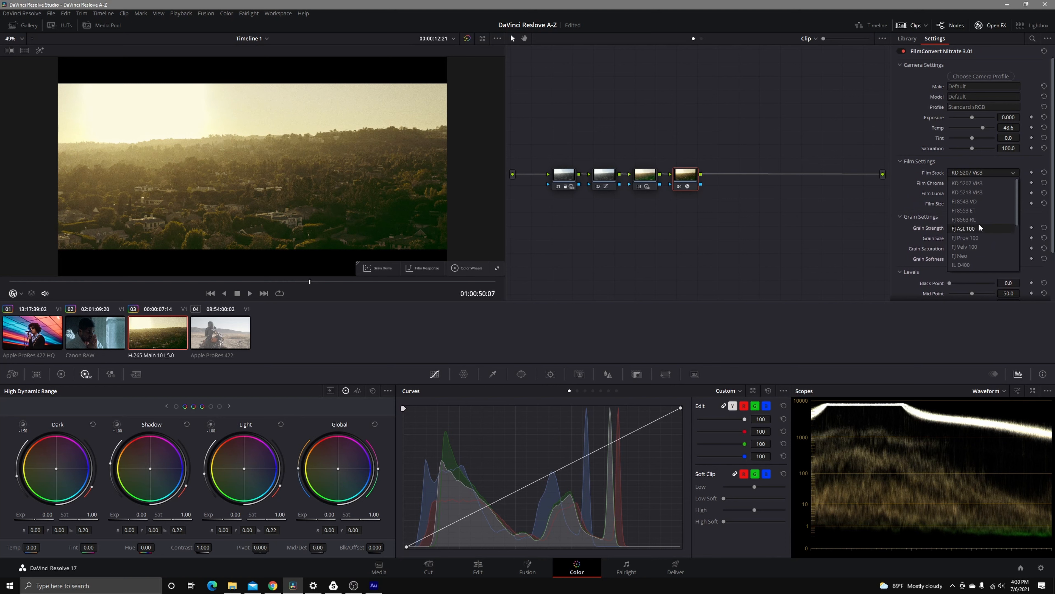
click(977, 192)
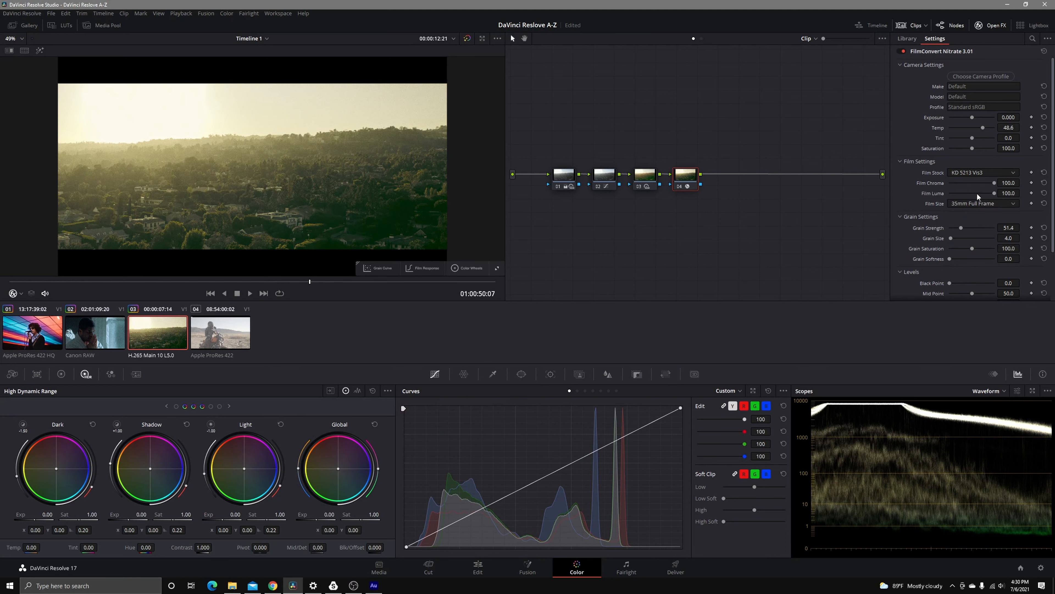
click(977, 173)
click(972, 213)
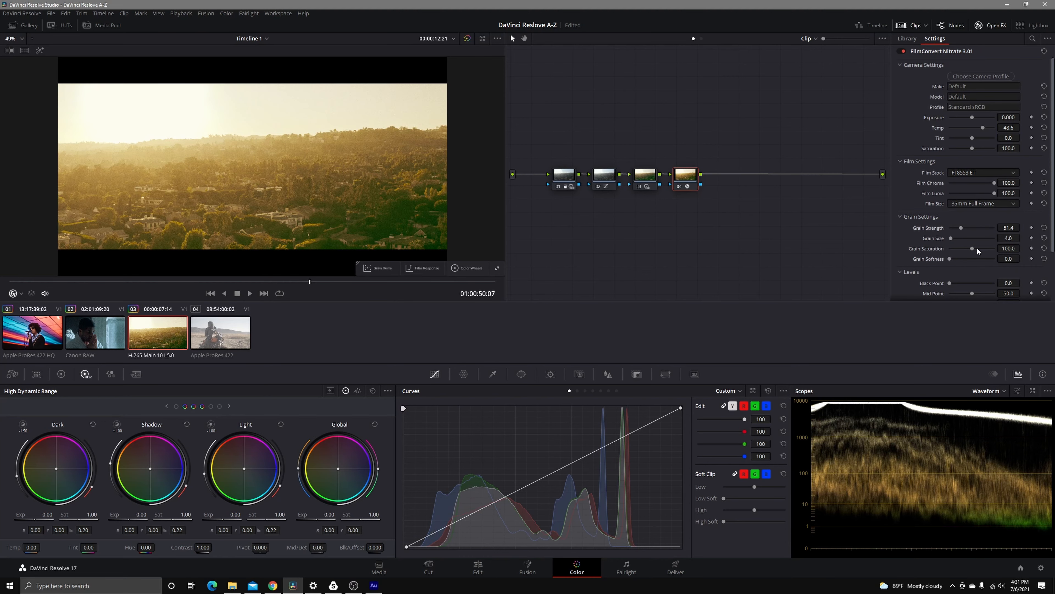
- Set the fourth node's FilmConvert Mid Point to 59.7
drag(972, 292, 976, 294)
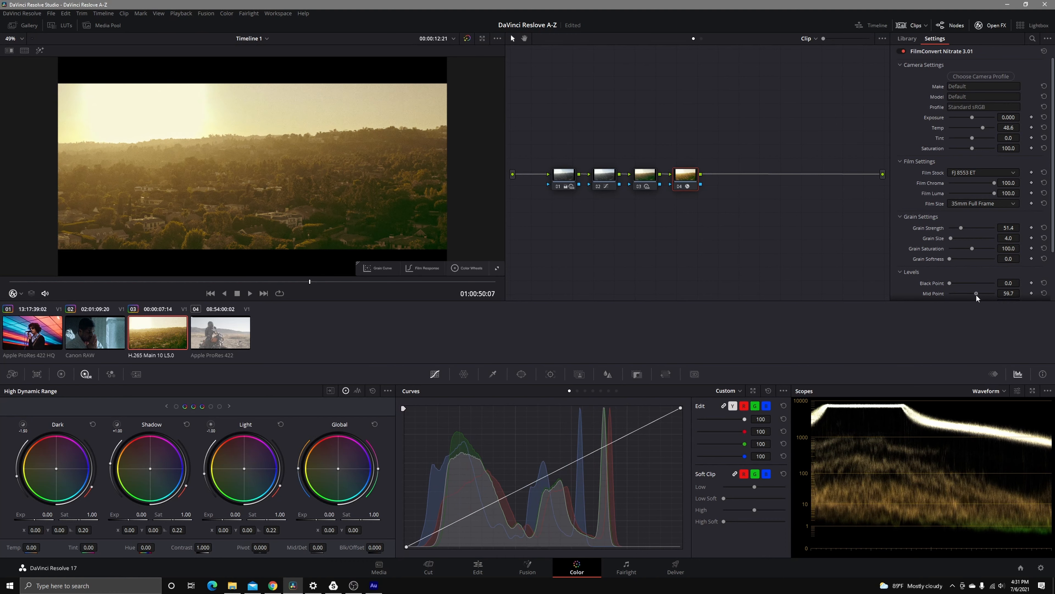
click(610, 181)
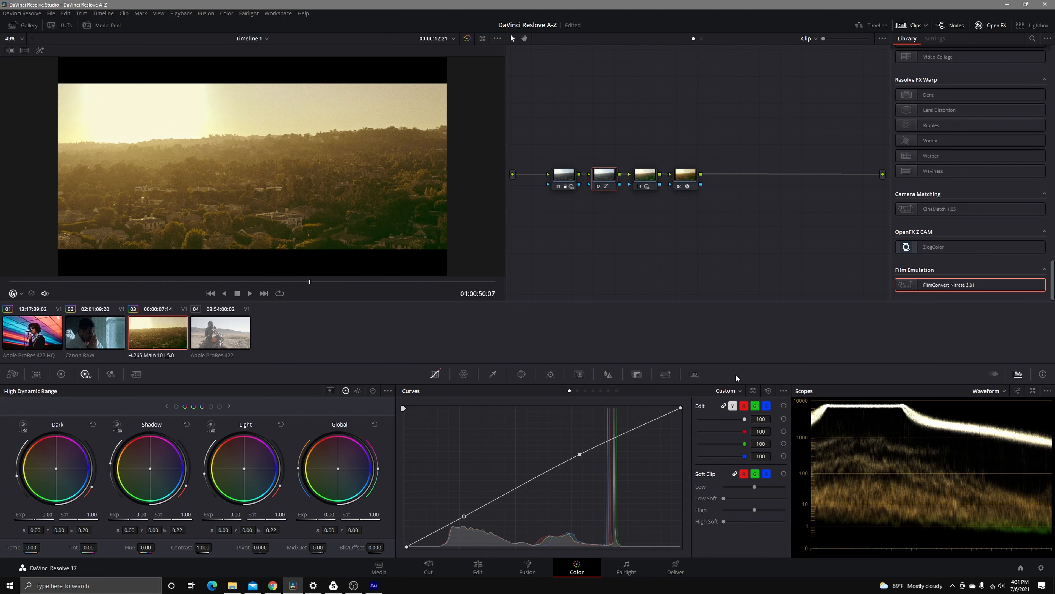
drag(682, 171, 684, 170)
click(687, 178)
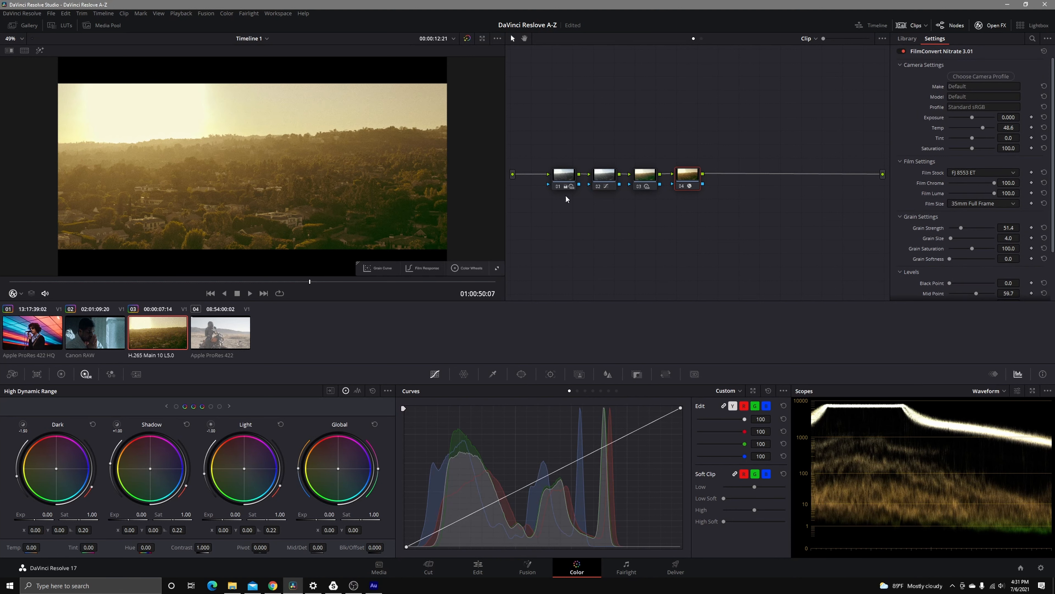
- On the second node's curve, crush the blacks by moving the black point inward and slightly lowering the shadow control point
click(604, 178)
drag(408, 546, 425, 545)
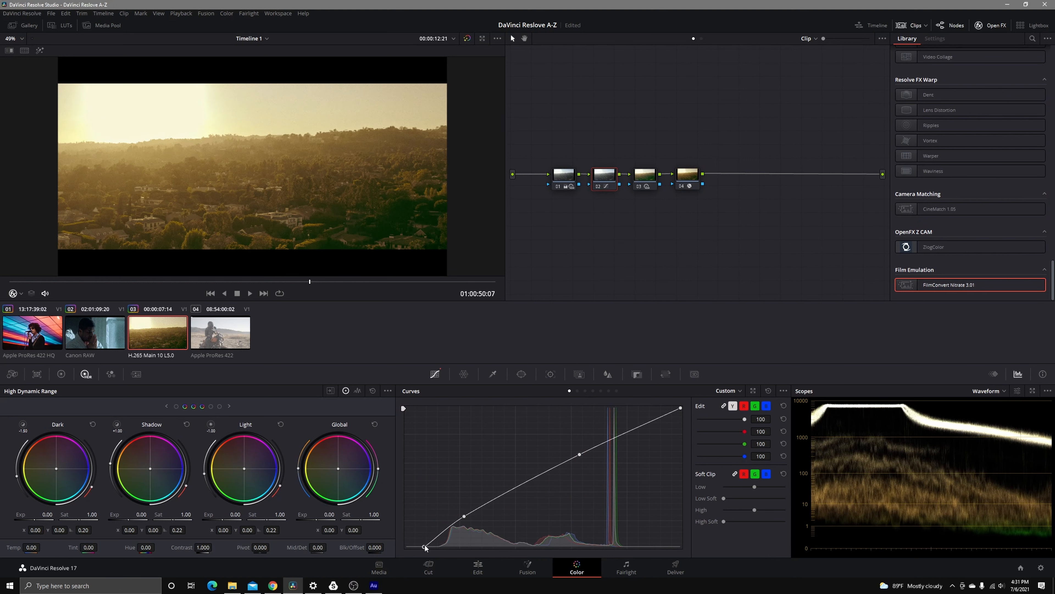
drag(465, 516, 468, 520)
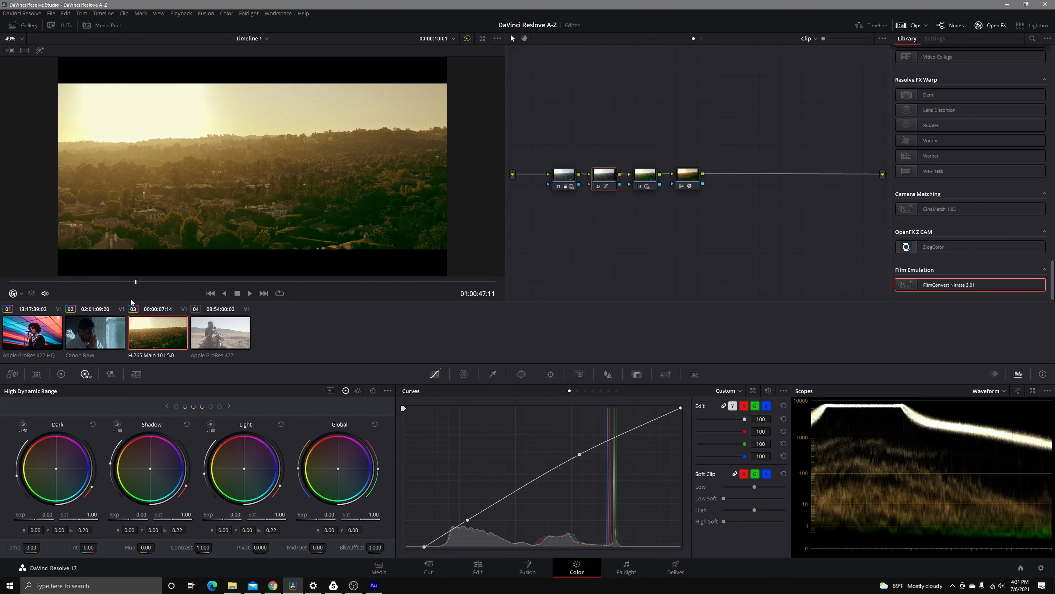
- Switch to the Canon RAW clip and change its last node's FilmConvert film stock to KD 5213 Vis3
click(101, 347)
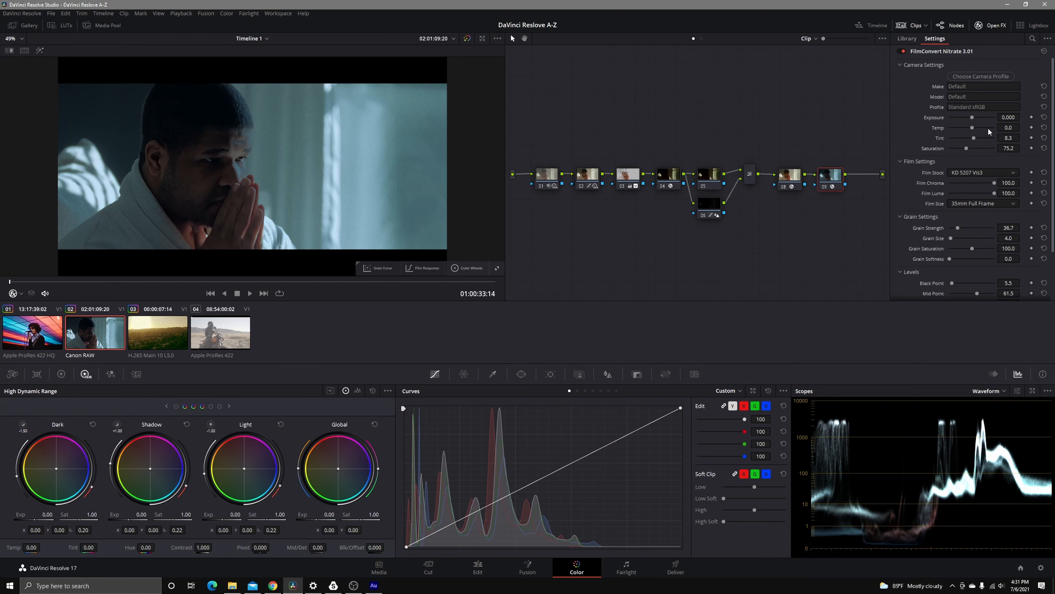
click(986, 171)
click(977, 188)
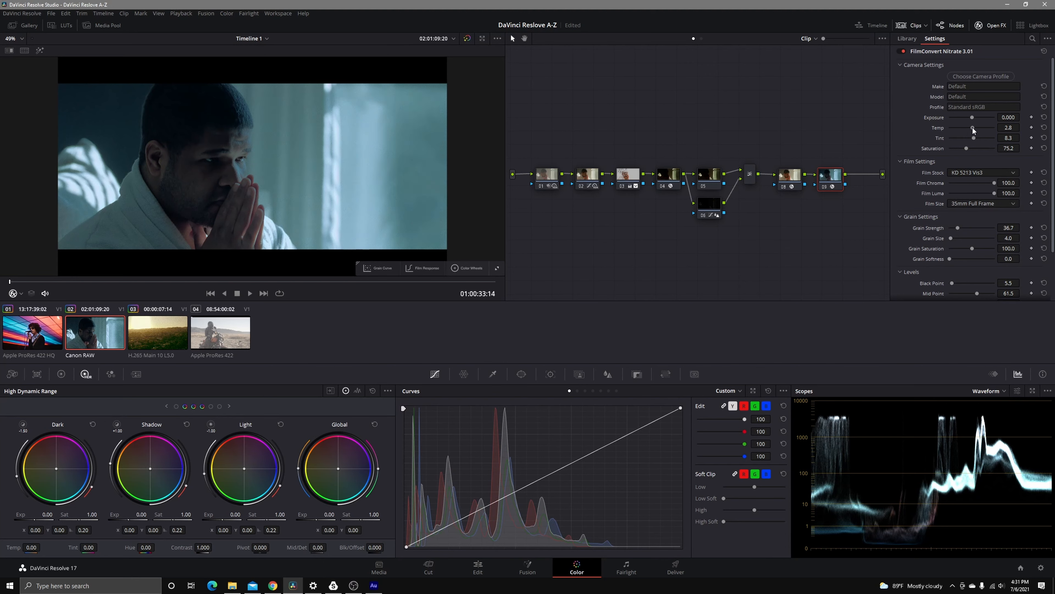
- Open the Apple ProRes 422 motorcycle clip and assign its input color space
click(224, 341)
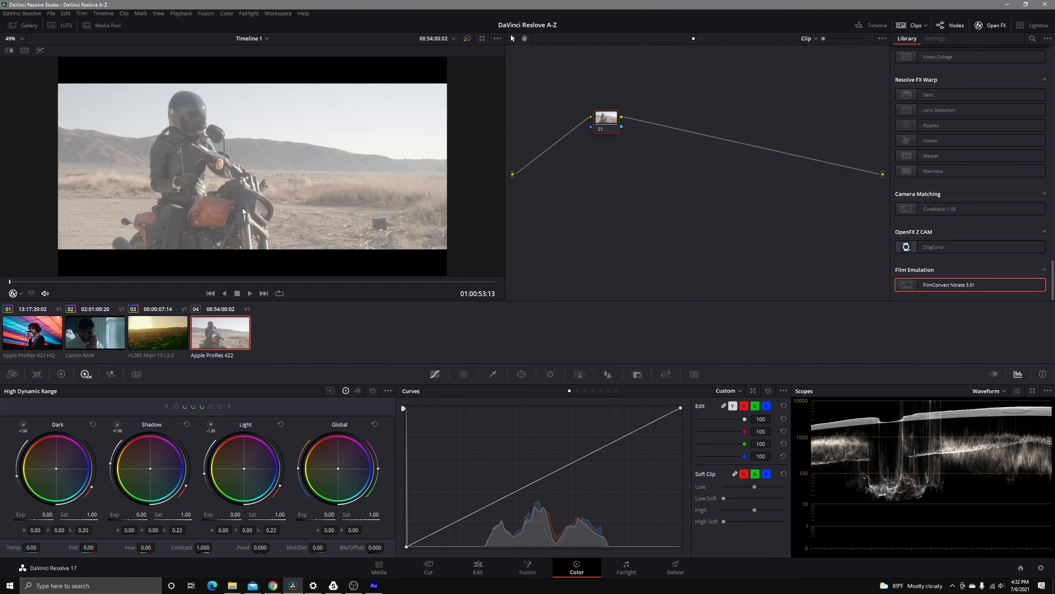
right_click(231, 335)
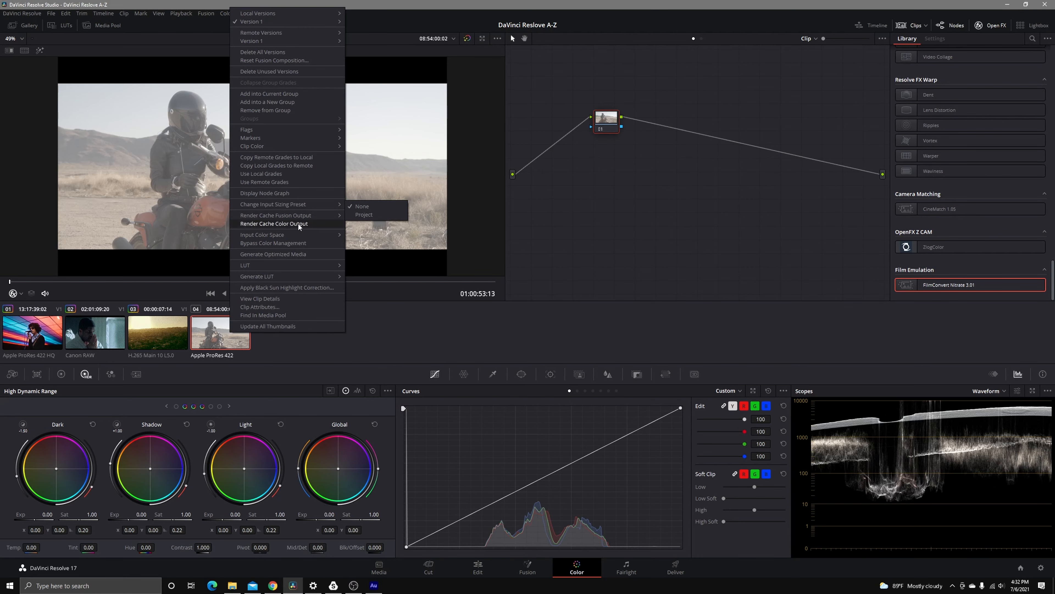
mouse_move(302, 235)
click(397, 52)
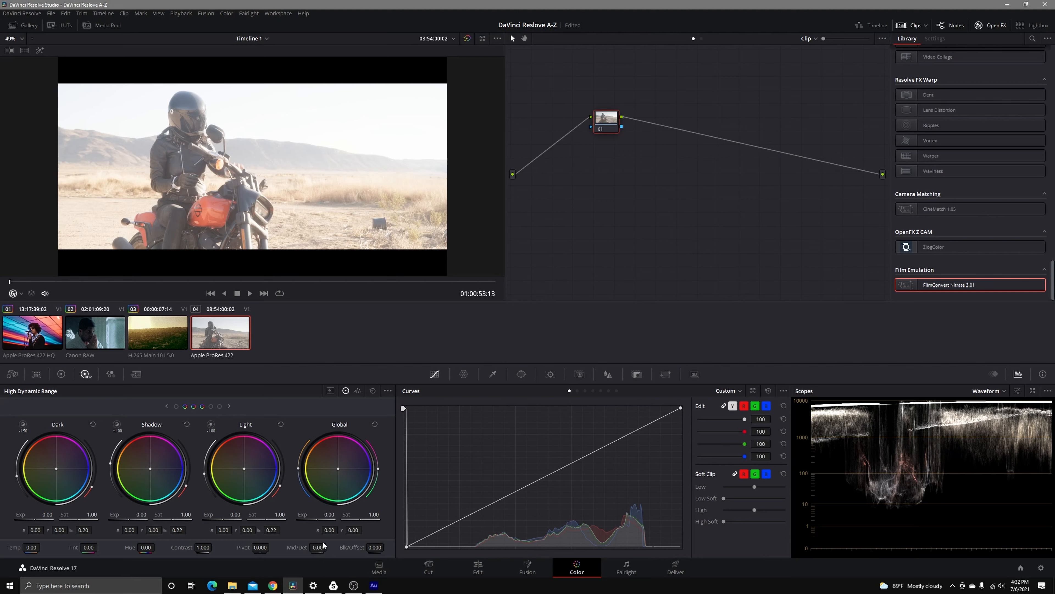
- Lower the first node's HDR Global exposure to -2.99 and compare the image with the grade bypassed
drag(317, 514, 210, 514)
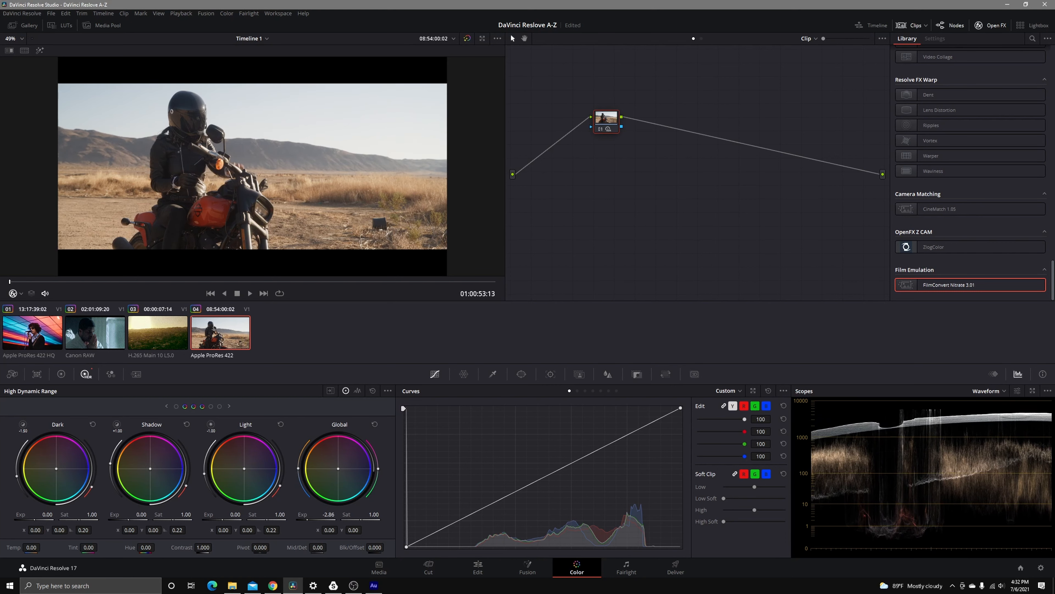
drag(209, 515, 204, 515)
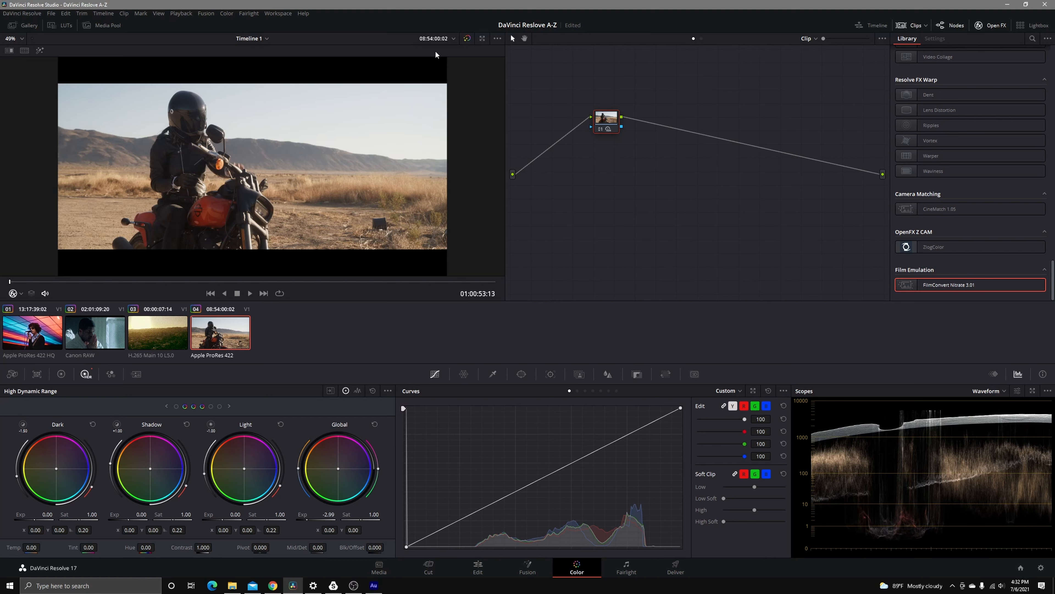
click(468, 39)
click(468, 40)
- Set the HDR zone exposures to -0.55 for Specular, -0.50 for Highlight and -0.28 for Light
click(213, 407)
click(213, 406)
drag(225, 514, 202, 514)
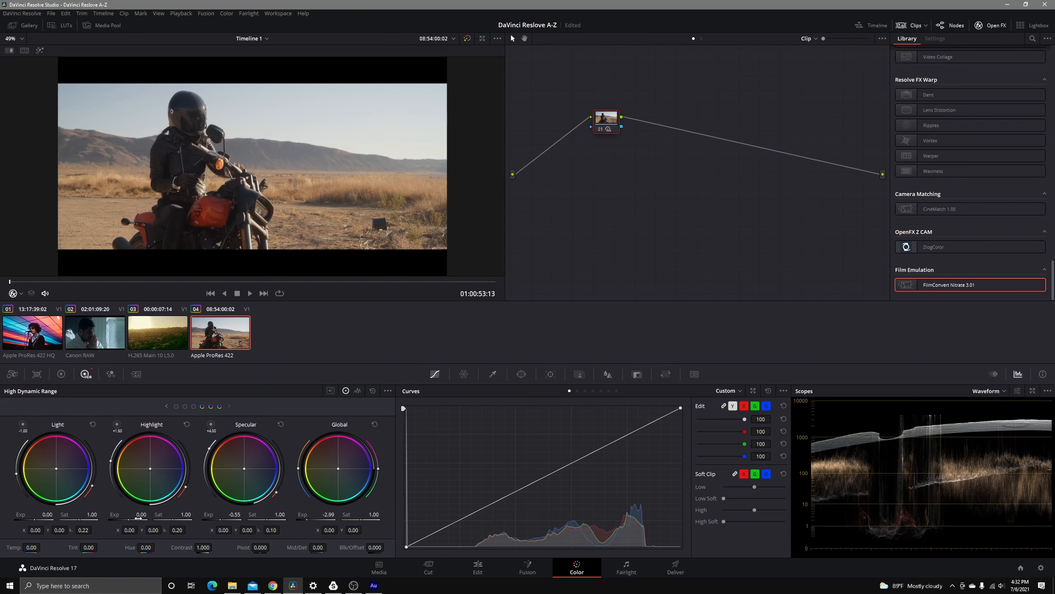
drag(134, 519, 142, 519)
drag(34, 519, 31, 520)
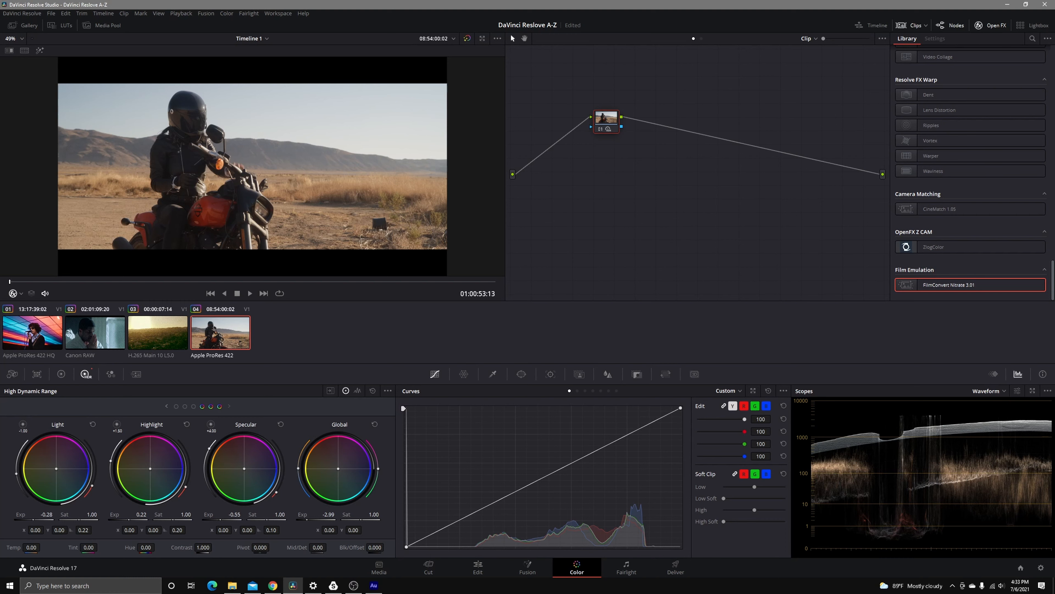
drag(141, 514, 108, 515)
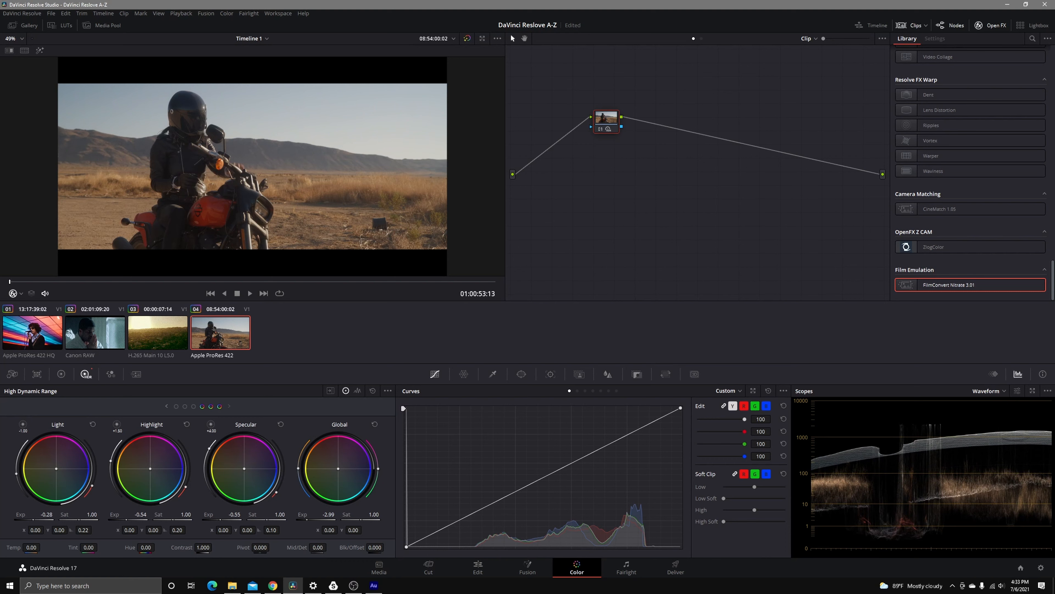
drag(112, 515, 111, 514)
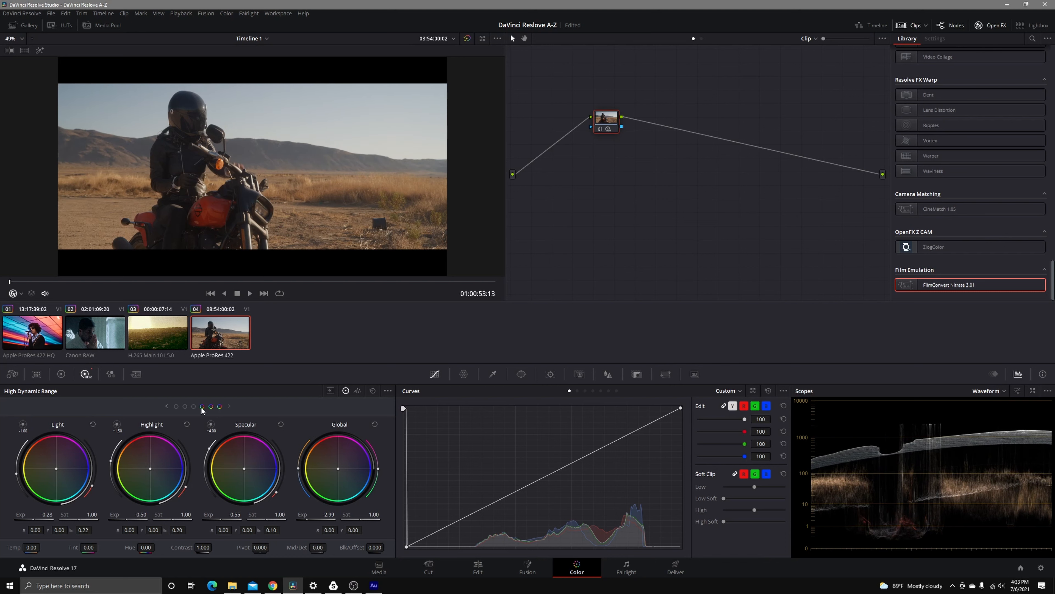
- Return to the darker HDR zones, align the first node with the graph's source and output, and compare with the grade bypassed
click(176, 408)
drag(610, 131, 548, 180)
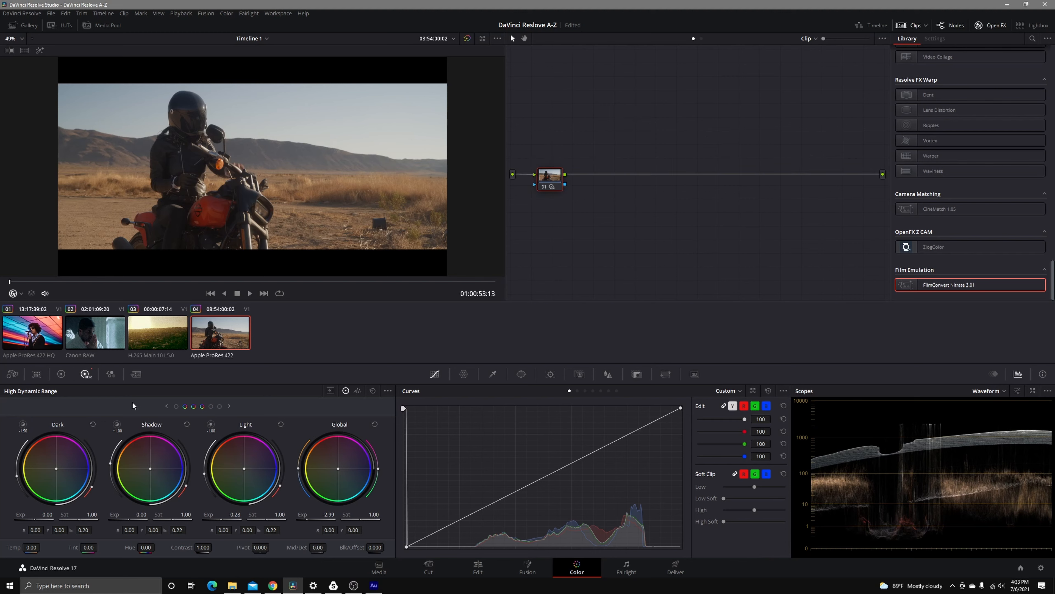
click(116, 425)
click(468, 38)
click(470, 39)
- Add a second serial node and shape a gentle S-curve with a raised upper-midtone point and a slightly lowered shadow point
right_click(555, 183)
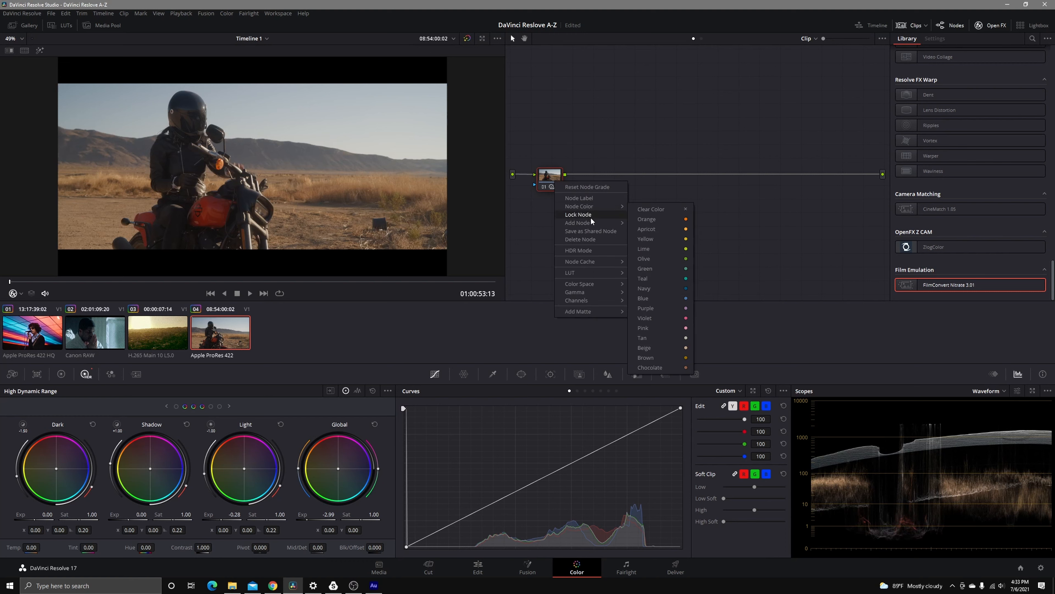
mouse_move(602, 228)
click(659, 227)
drag(578, 459, 557, 462)
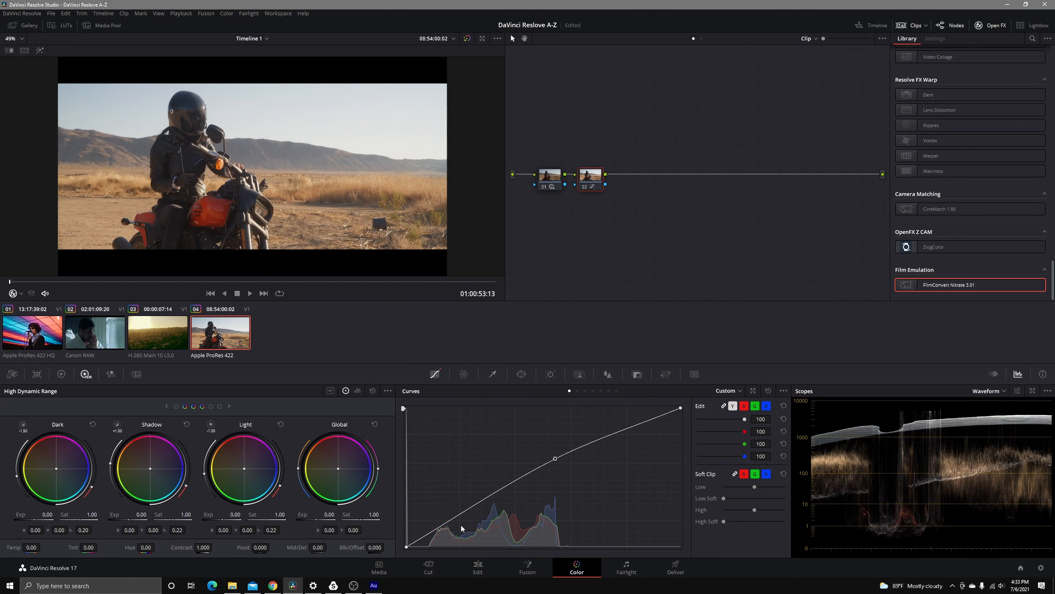
drag(456, 518, 454, 522)
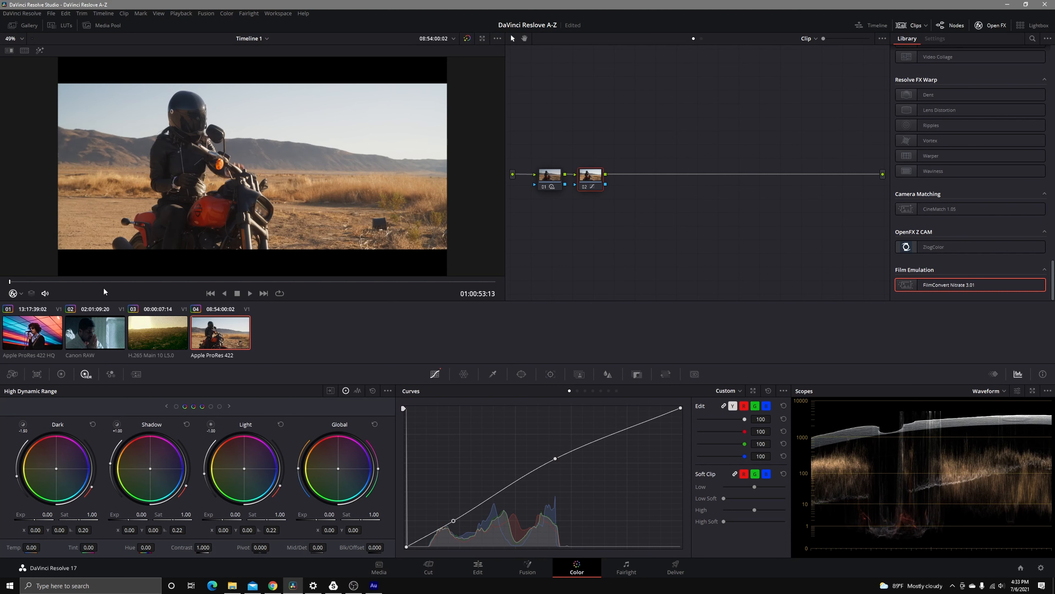
- Move to 01:01:06:17 in the clip, raise the curve's shadow point slightly and compare with the grade bypassed
drag(105, 282, 330, 282)
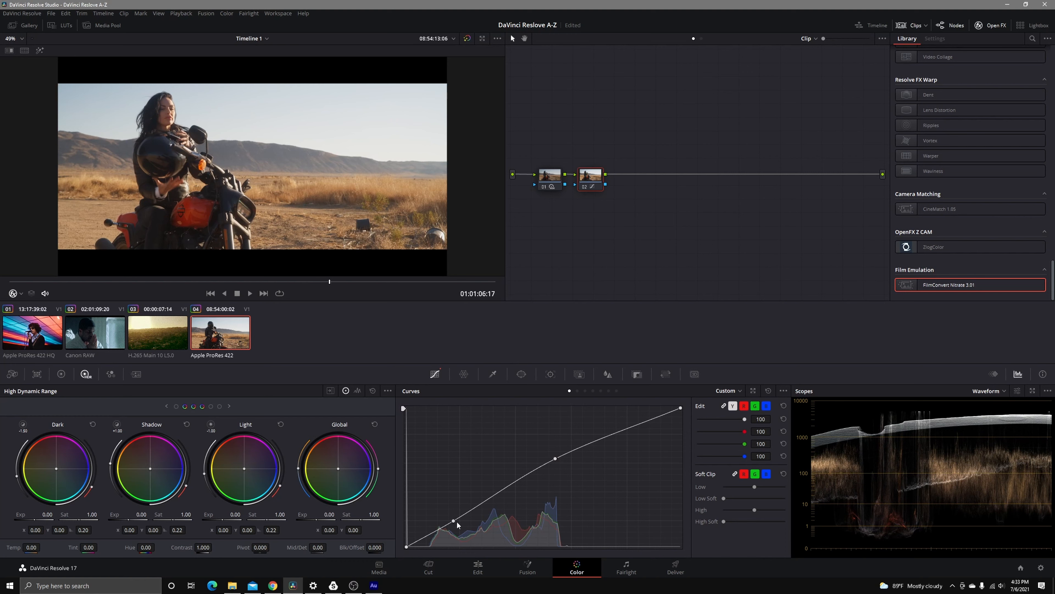
drag(456, 521, 455, 522)
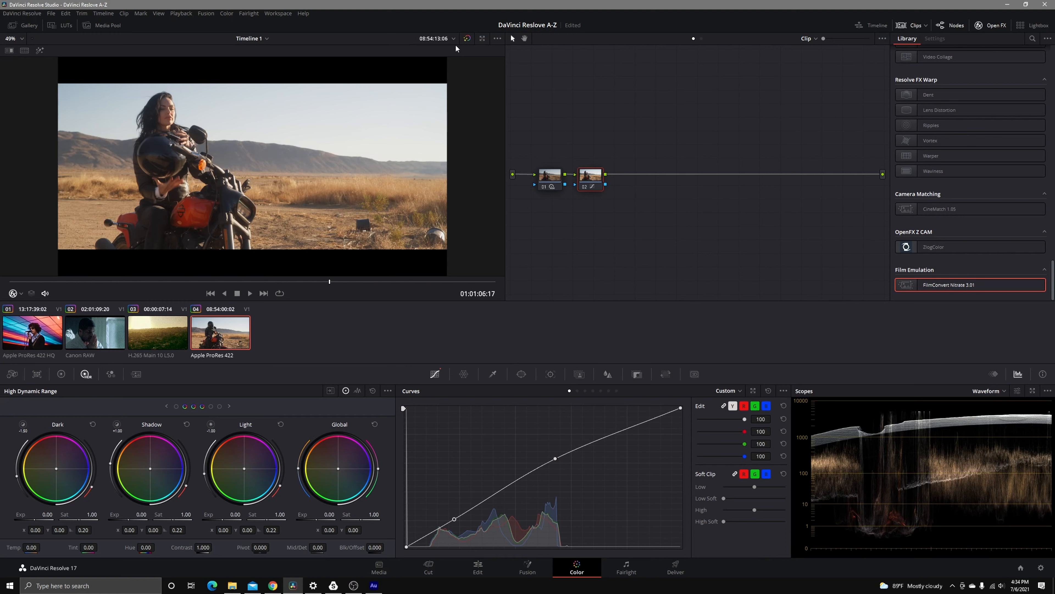
click(467, 38)
click(467, 39)
- Add a third serial node and sample the woman's face with the HSL Qualifier while highlighting the selection
right_click(592, 183)
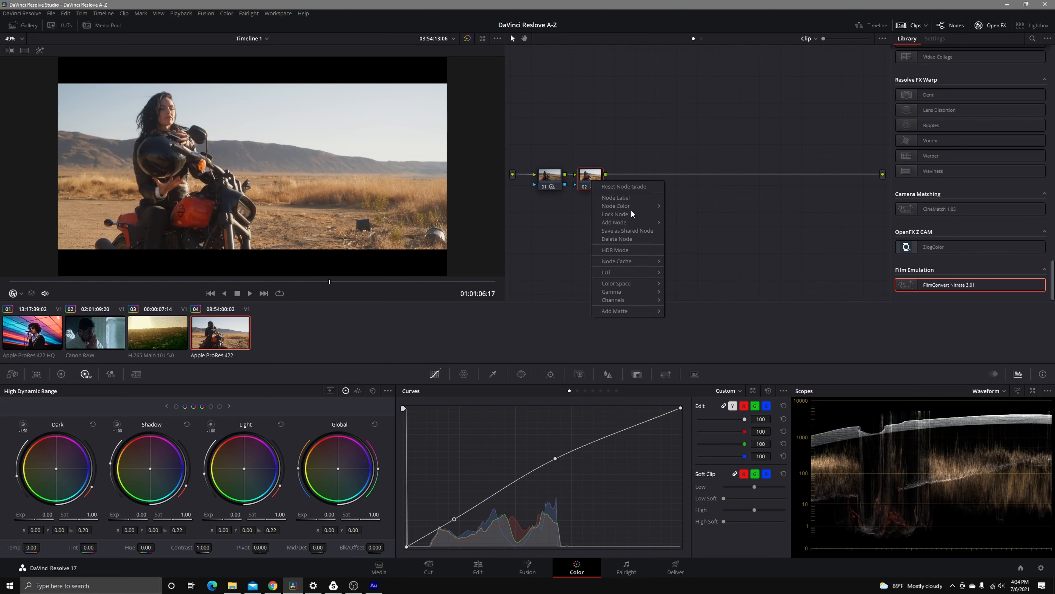
mouse_move(639, 224)
click(701, 227)
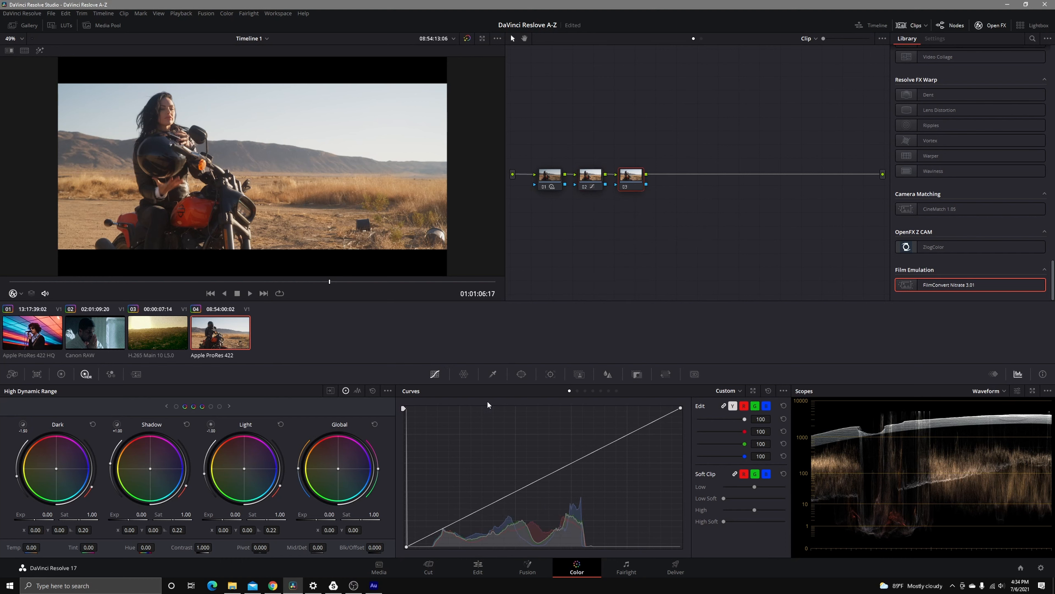
click(492, 373)
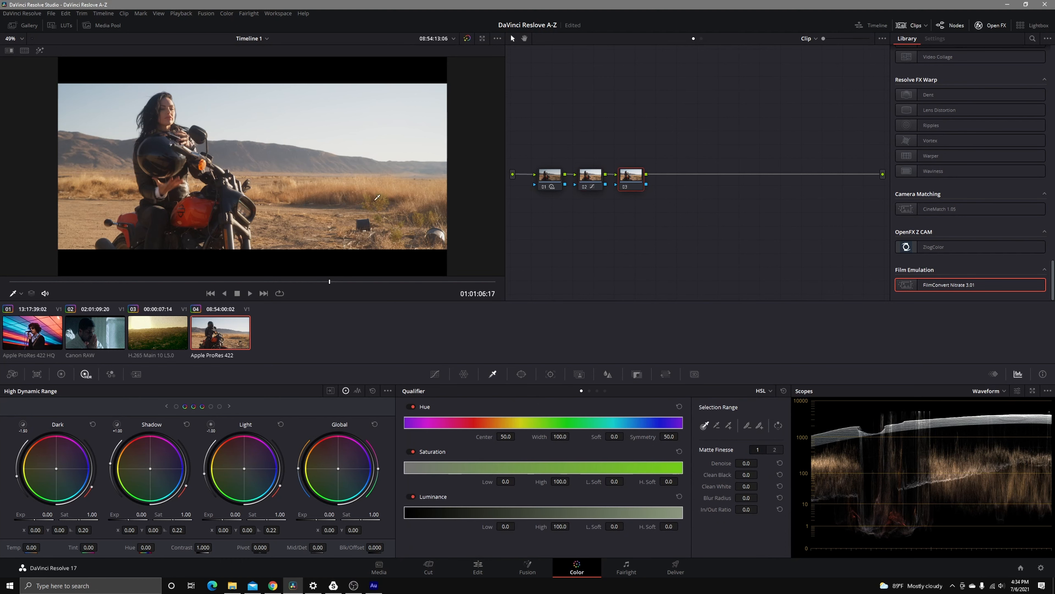
key(shift+h)
click(170, 109)
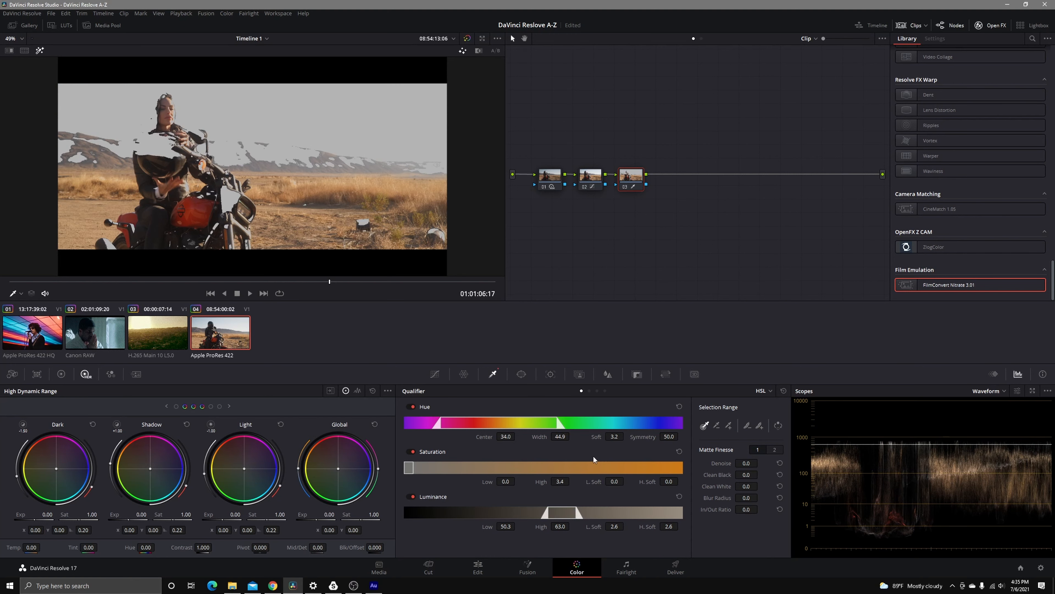
- Refine the key to hue center 28.3 and width 17.7, saturation high 2.1 and low softness 5.8, luminance 56.5–69.2, and end the highlight view
drag(560, 425, 521, 424)
mouse_move(562, 516)
mouse_down()
mouse_move(547, 514)
mouse_move(578, 507)
mouse_up()
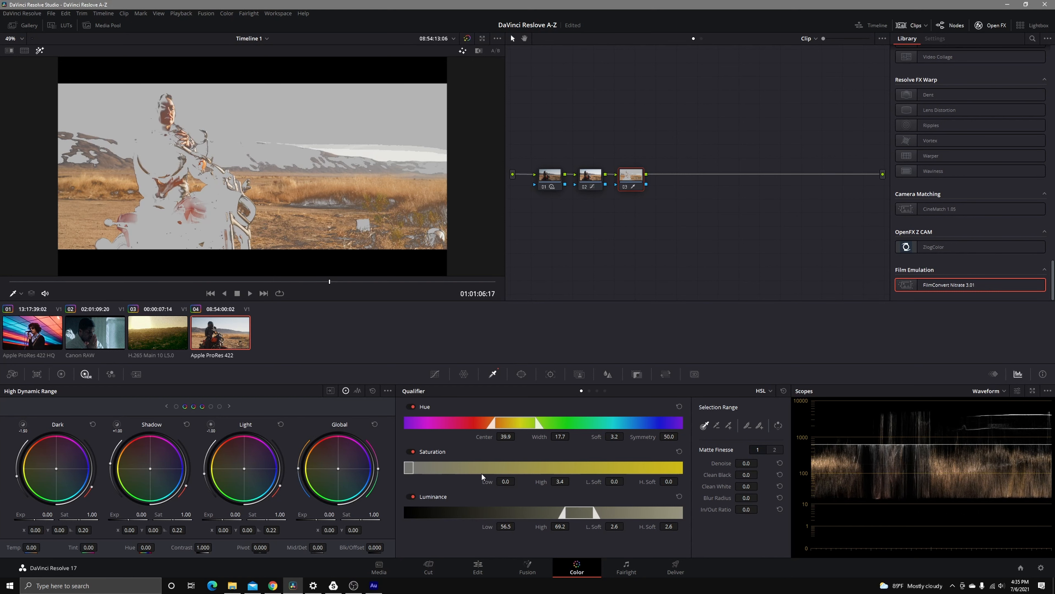
mouse_move(416, 469)
mouse_down()
mouse_move(440, 468)
mouse_move(409, 469)
mouse_up()
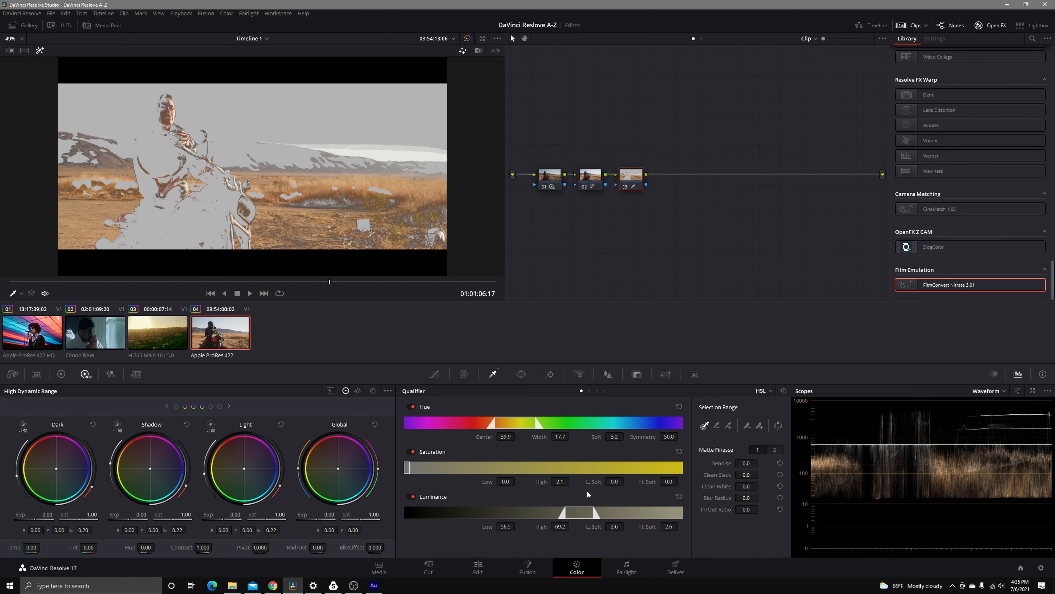
drag(614, 481, 626, 481)
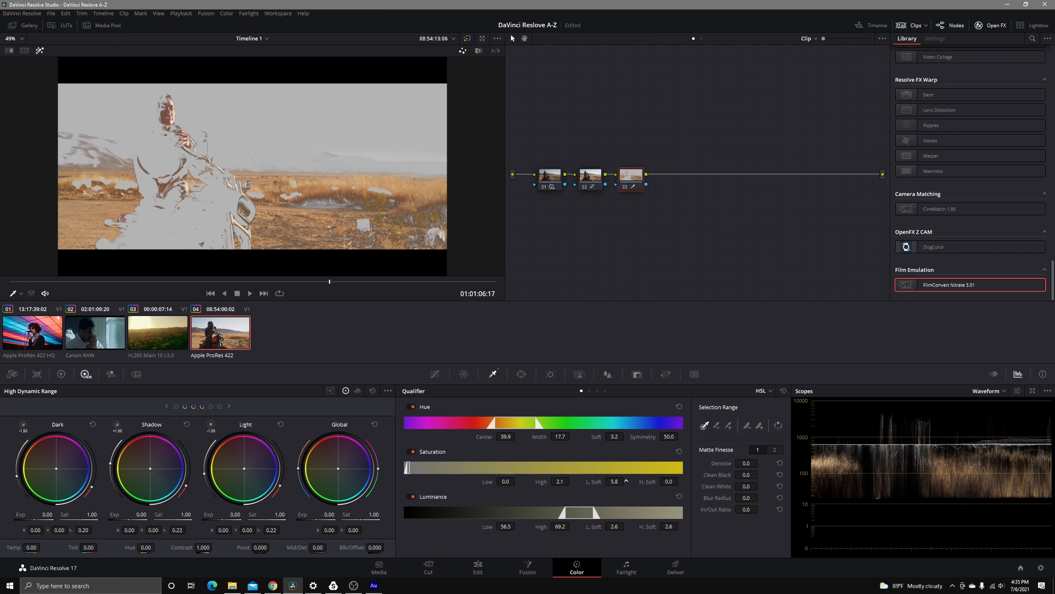
drag(516, 423, 485, 429)
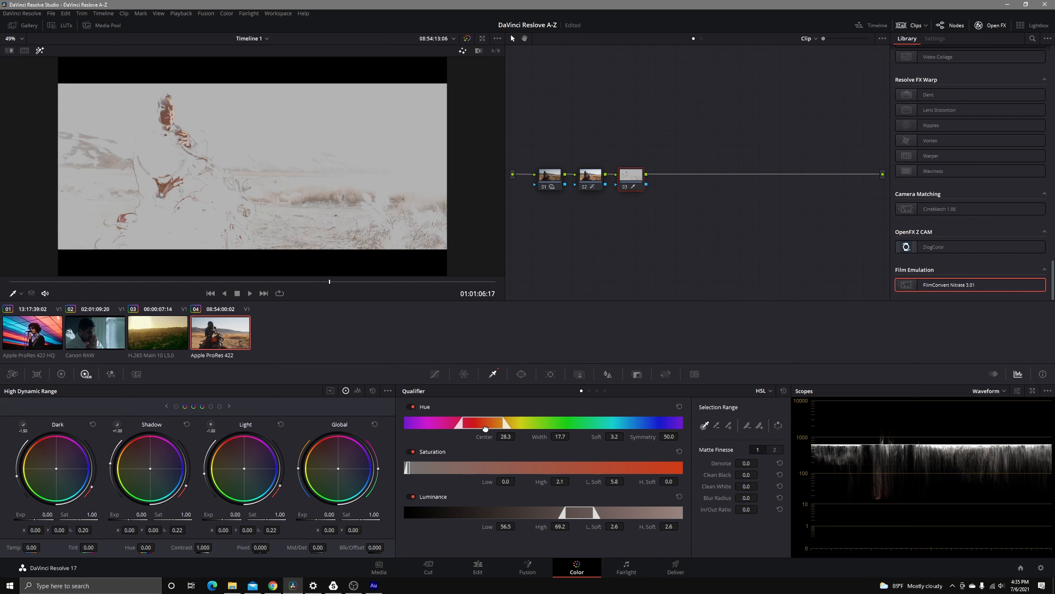
click(39, 50)
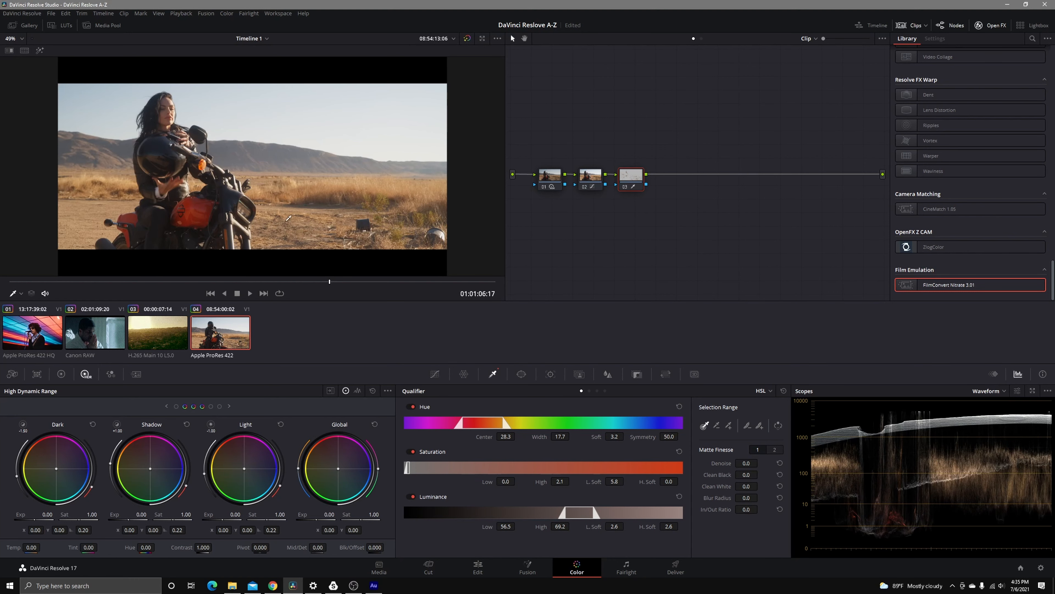
- Try an HDR Global color balance of X -0.06, Y 0.05 on the keyed node and reset it
drag(339, 471, 335, 468)
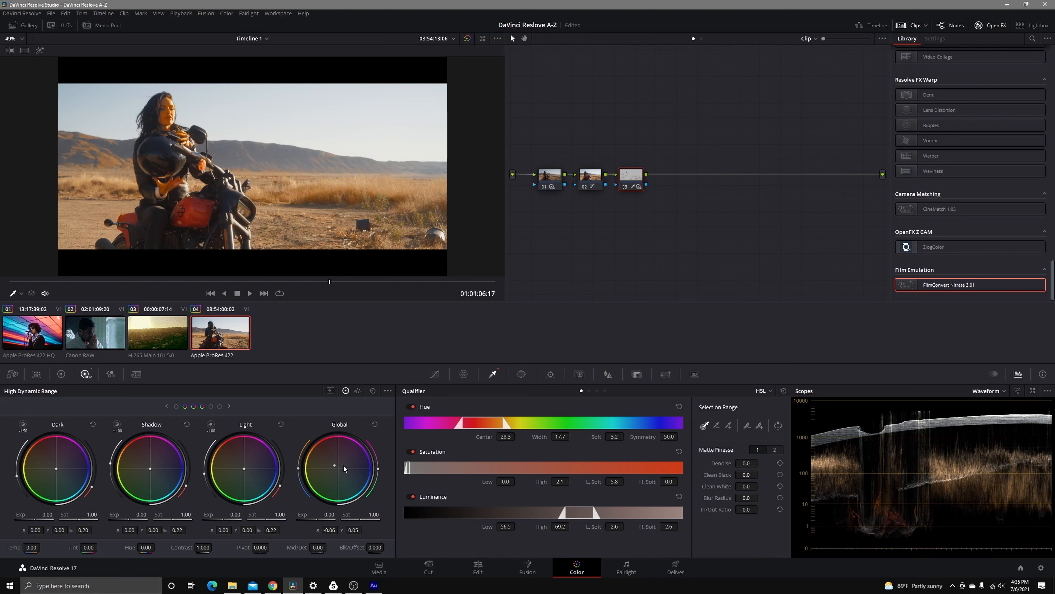
click(374, 424)
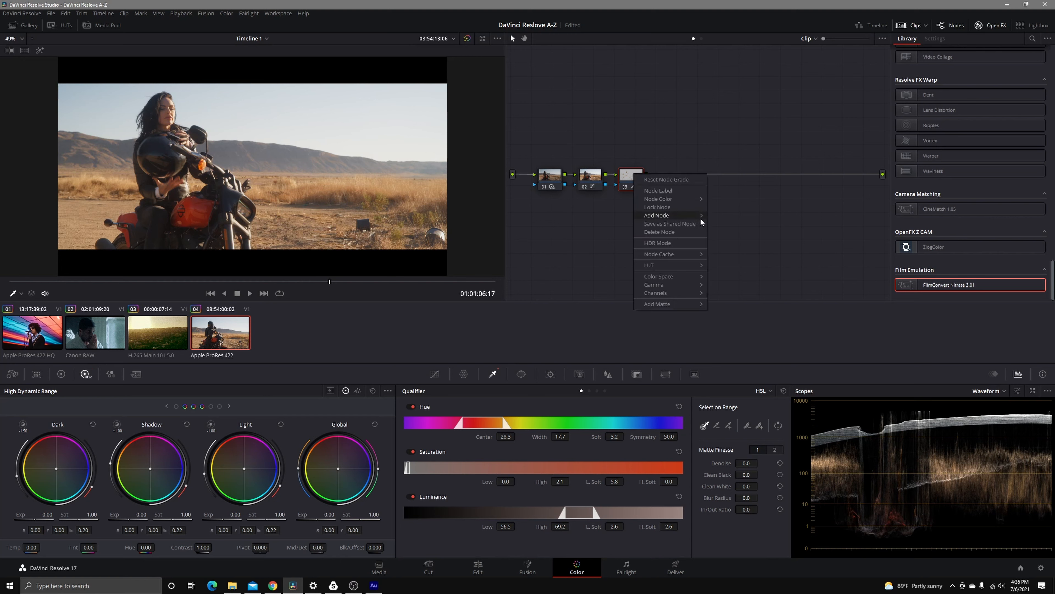
- Add a serial node after the keyed node, add a parallel node below it, and feed the key into the parallel node
mouse_move(664, 215)
click(730, 217)
right_click(673, 183)
mouse_move(698, 223)
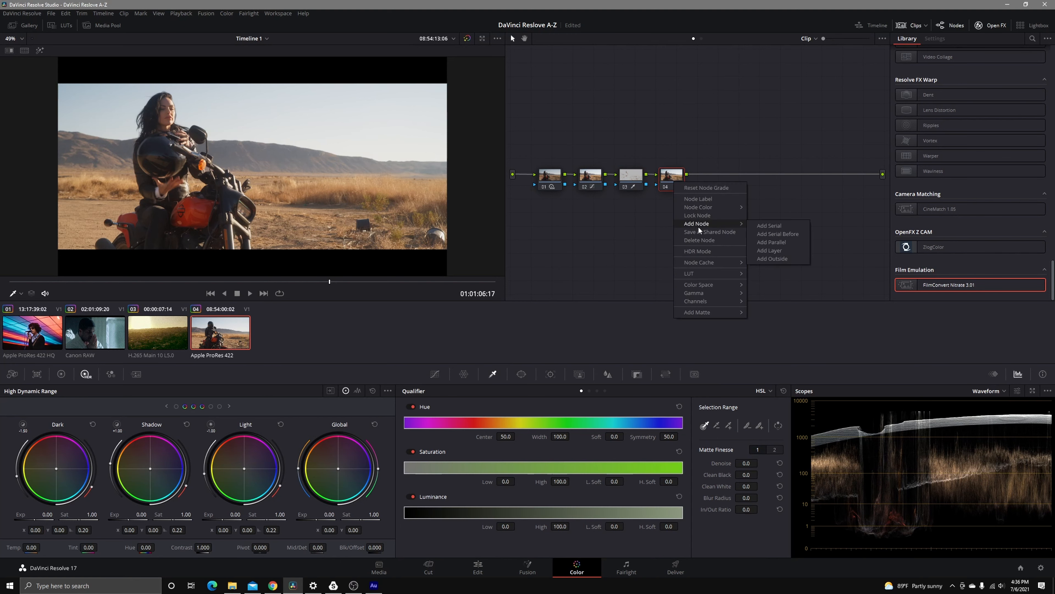
click(772, 242)
drag(657, 214, 657, 215)
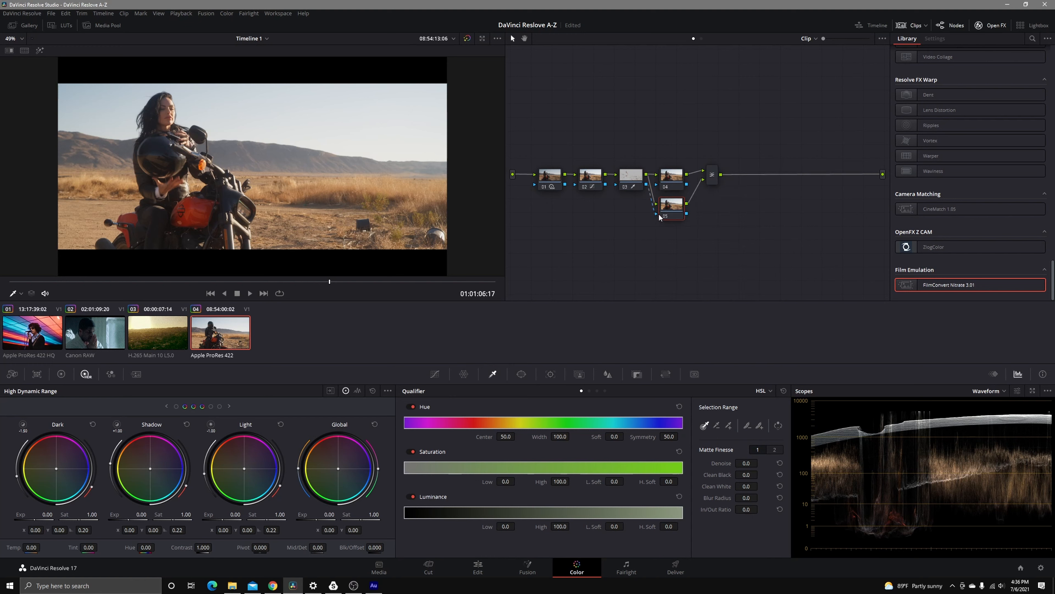
- On node 04's Hue Vs Hue curve, sample the orange motorcycle and rotate that hue by 7.48 at input hue 281.85
click(674, 184)
click(435, 374)
click(577, 391)
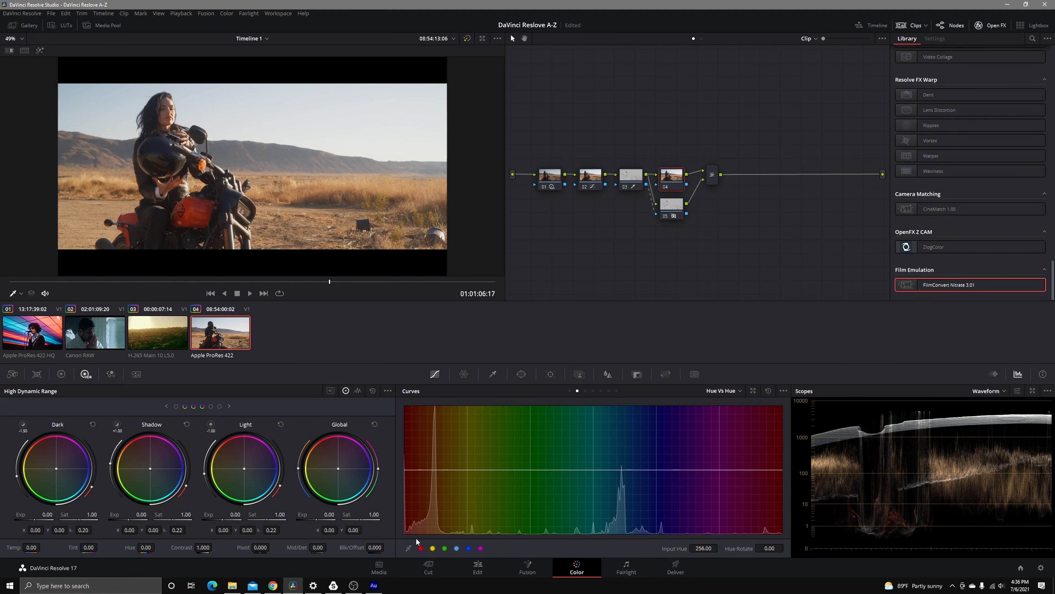
click(205, 199)
mouse_move(432, 473)
mouse_down()
mouse_move(433, 459)
mouse_move(432, 470)
mouse_up()
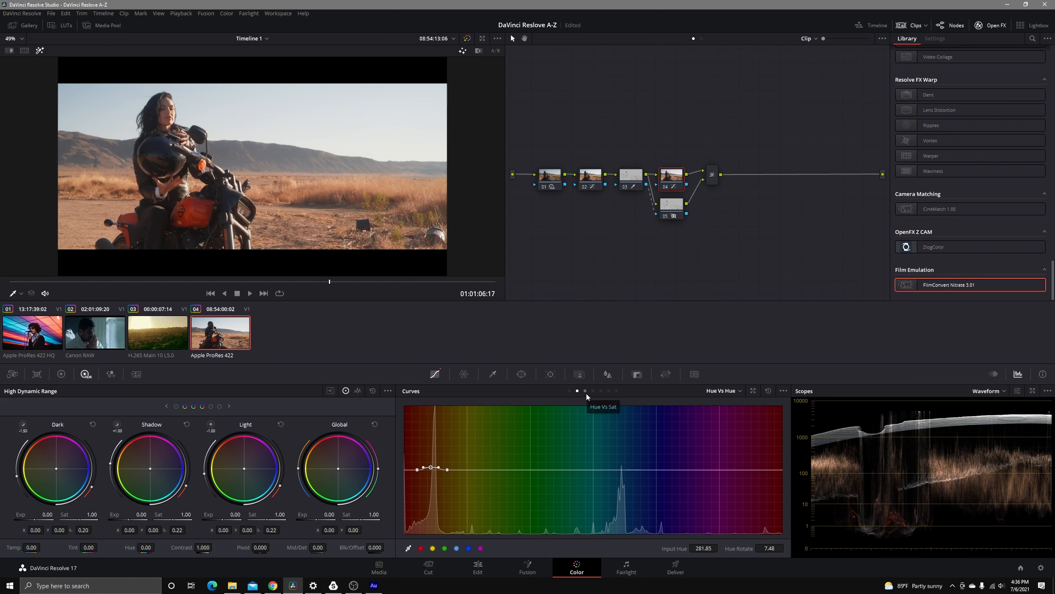
- Sample the sky on the Hue Vs Hue curve, shift it toward teal, and widen the curve's green-side falloff to input hue 52.69
click(409, 549)
click(79, 95)
drag(621, 469, 570, 470)
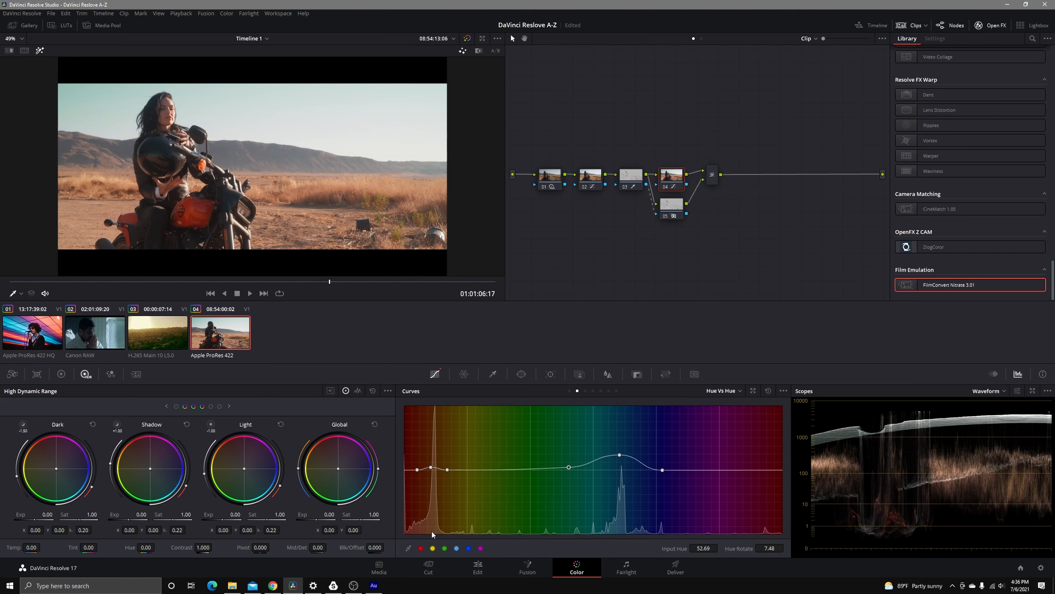
- Resample the motorcycle's orange, then rotate the Hue Vs Hue points at input hue 234.45 by -20.13 and at 270.10 by -0.58
click(409, 548)
click(205, 223)
drag(431, 467, 421, 468)
mouse_move(775, 471)
mouse_down()
mouse_move(762, 493)
mouse_move(752, 468)
mouse_move(748, 491)
mouse_move(743, 479)
mouse_move(761, 479)
mouse_up()
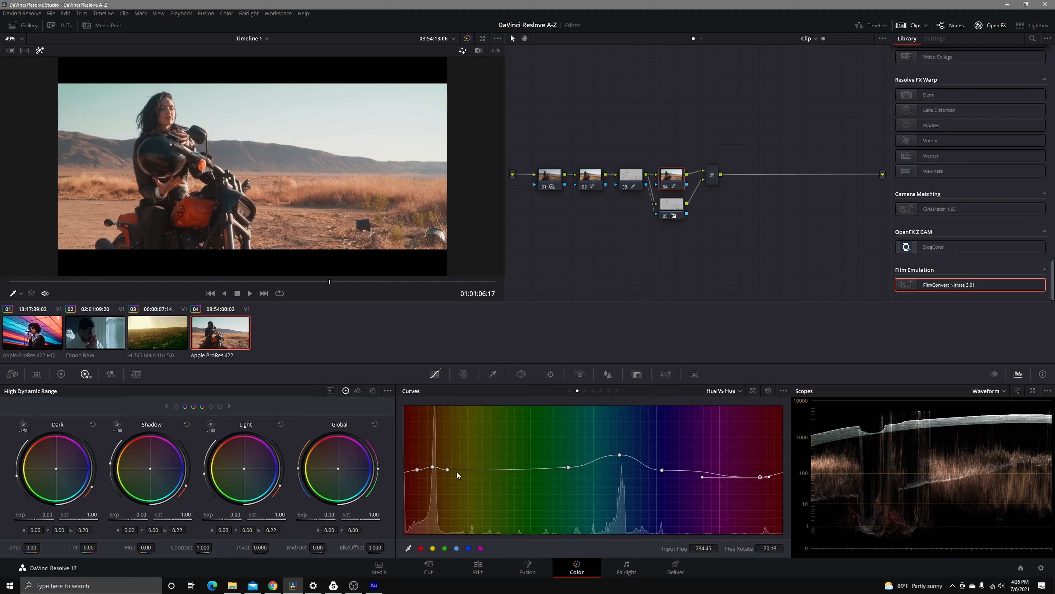
click(418, 471)
drag(419, 474, 420, 470)
drag(418, 468, 420, 473)
- End the highlight view on keyed node 03 and set its HDR Global color balance to X -0.01, Y 0.01
click(630, 178)
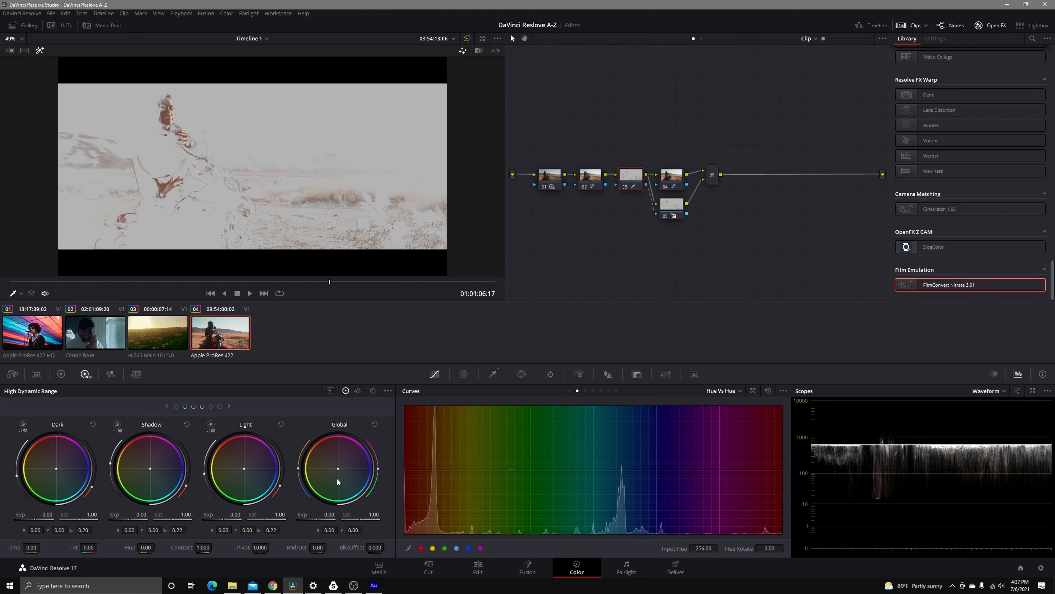
click(39, 51)
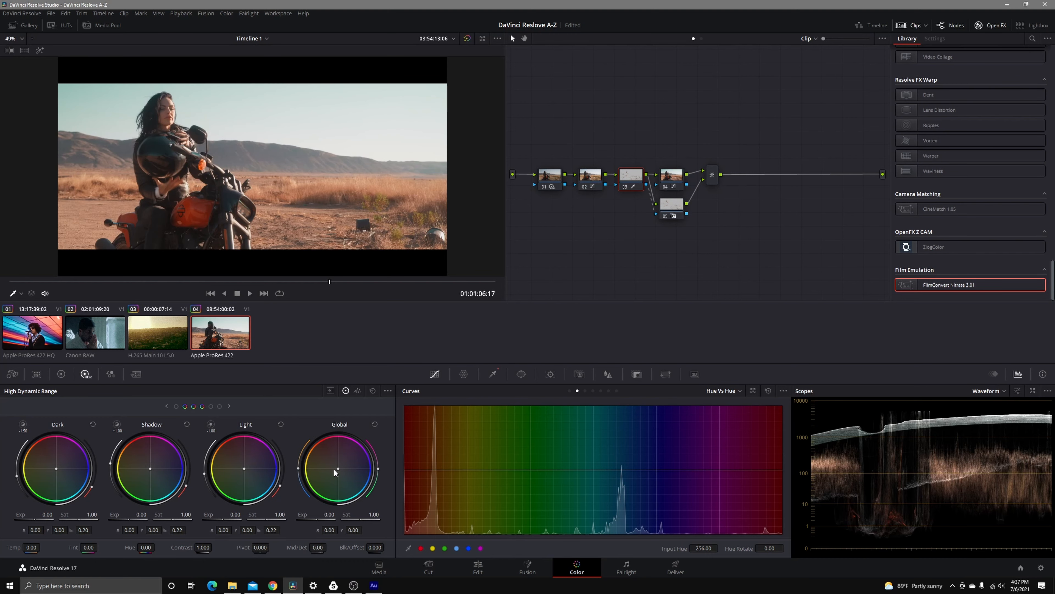
drag(335, 472, 334, 472)
drag(150, 468, 150, 467)
- On node 04's Hue Vs Sat curve, sample the sky and raise saturation to 1.35 at input hue 110.28 with a wide falloff
click(671, 175)
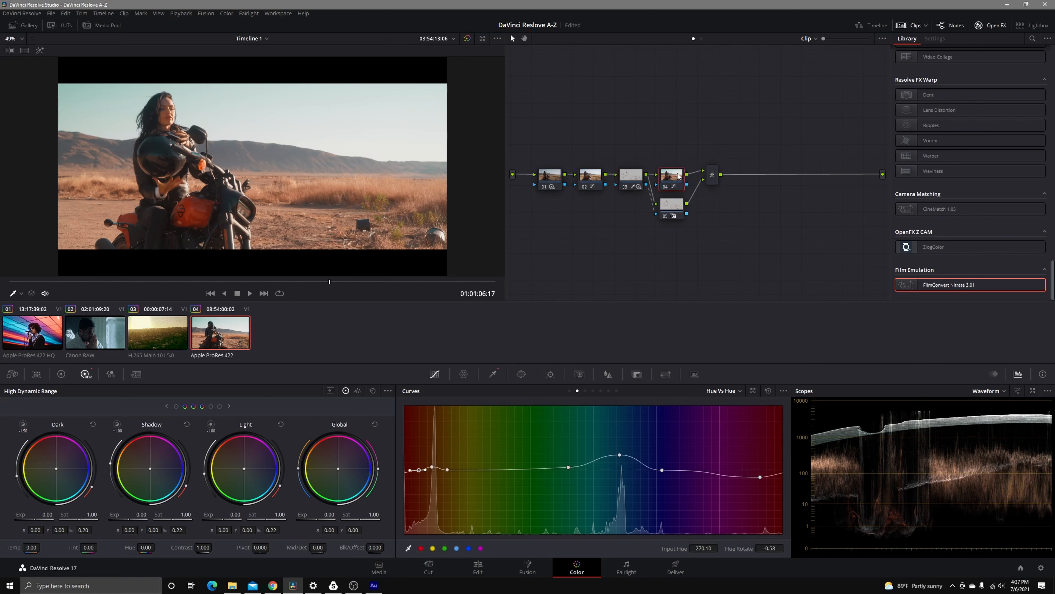
click(602, 391)
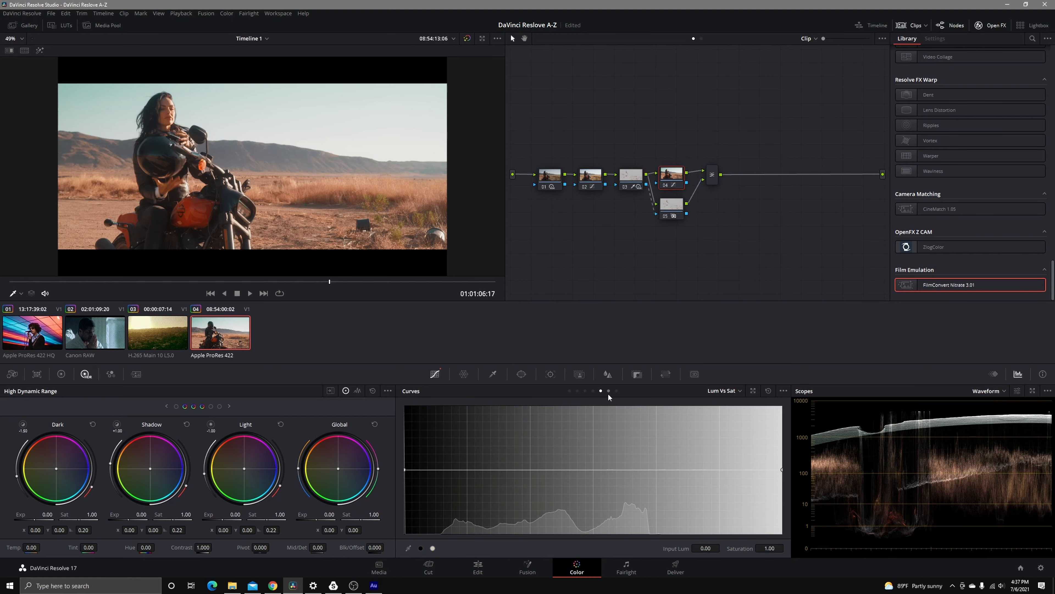
click(608, 393)
click(588, 391)
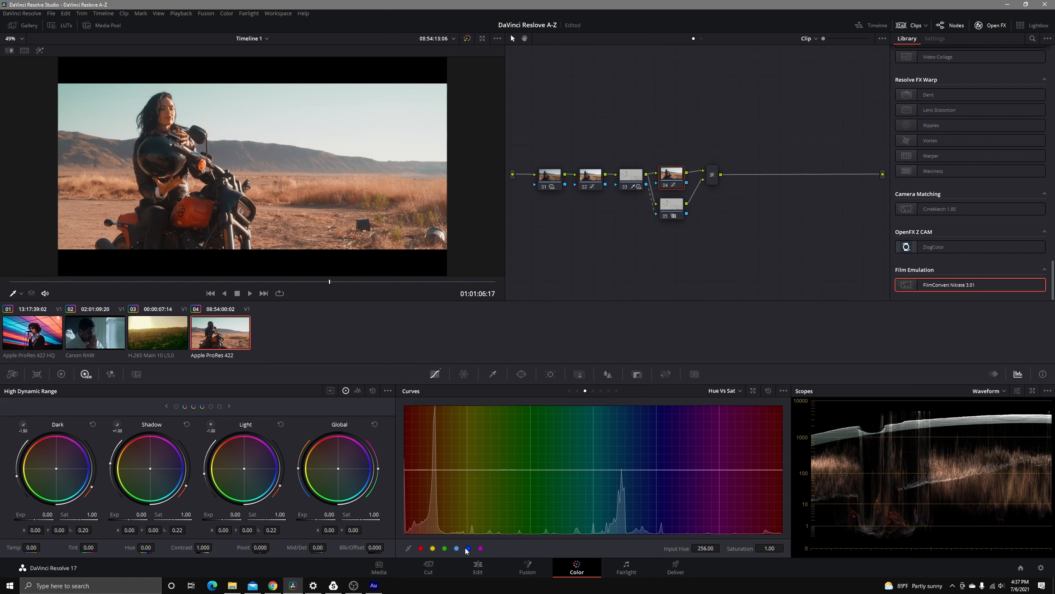
click(409, 548)
click(120, 129)
drag(619, 469, 680, 470)
click(601, 472)
drag(600, 471, 557, 467)
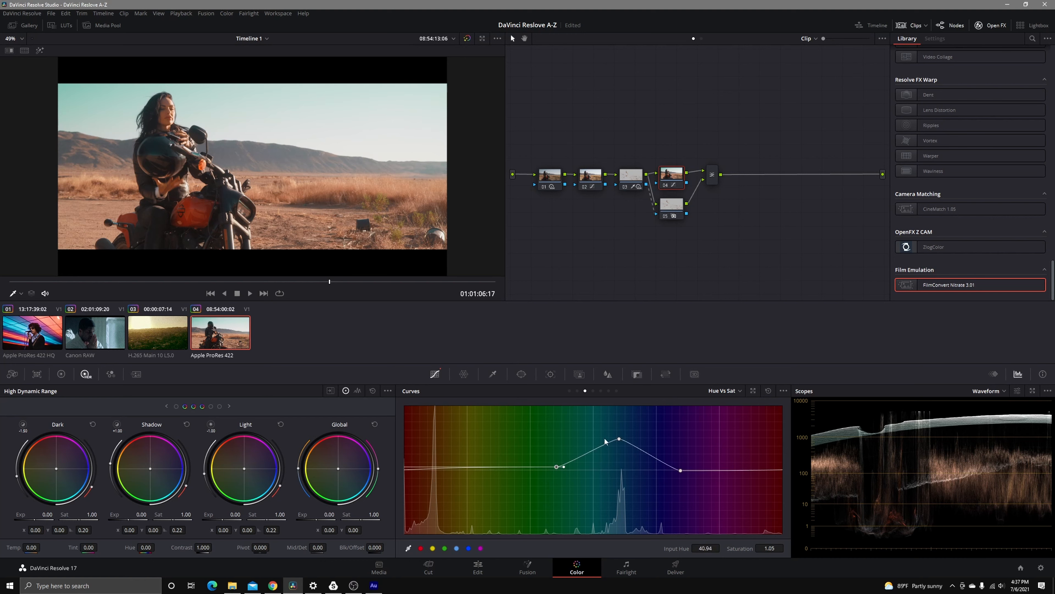
drag(620, 438, 630, 448)
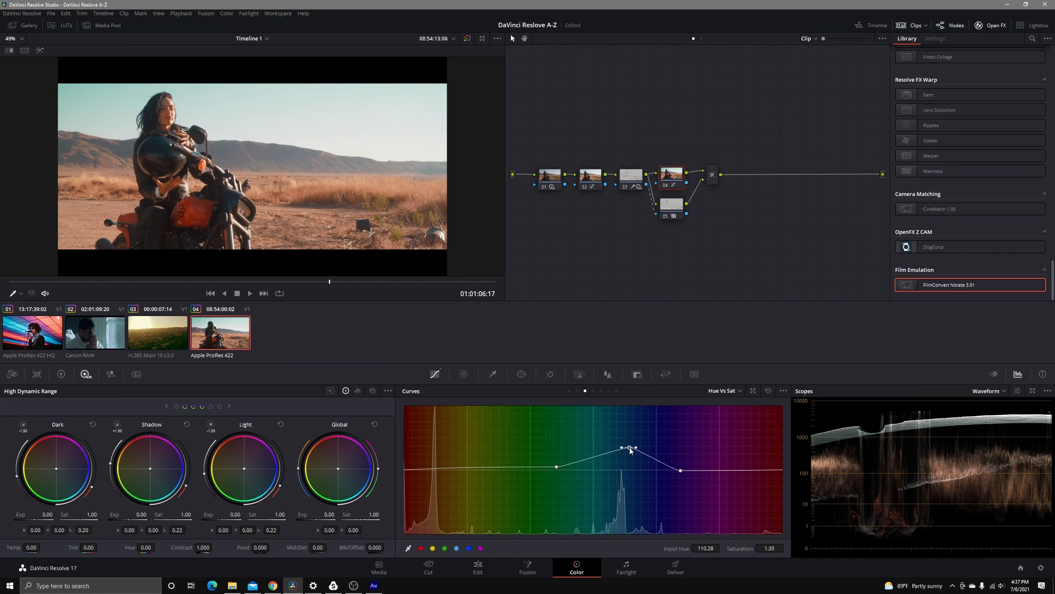
- Lower node 04's HDR Specular zone range to 0.47 and set its color balance to X 0.05, Y -0.04
drag(211, 424, 211, 425)
click(210, 407)
click(220, 406)
drag(243, 466, 209, 453)
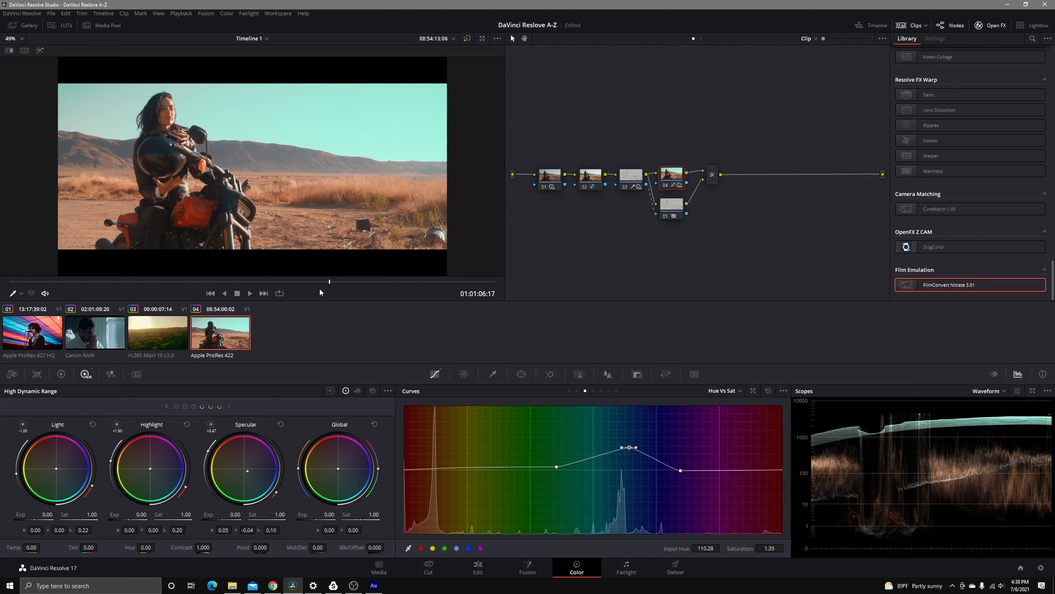
- At 01:01:13:08, add a serial node after the parallel mixer with FilmConvert Nitrate at grain strength 42.2 and saturation 135.8
drag(332, 285, 491, 282)
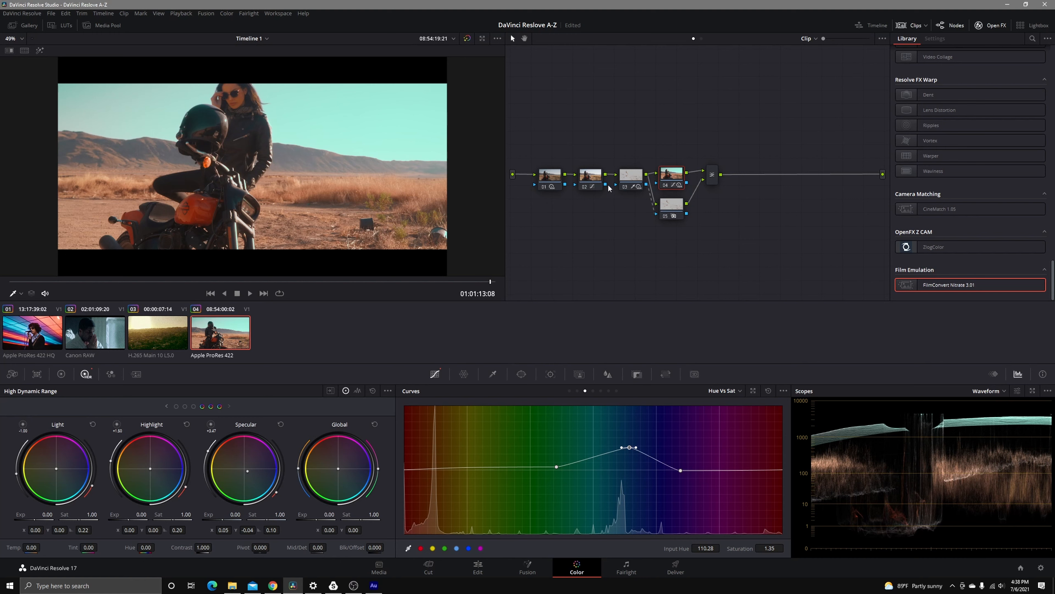
click(624, 186)
right_click(727, 173)
mouse_move(761, 193)
click(825, 188)
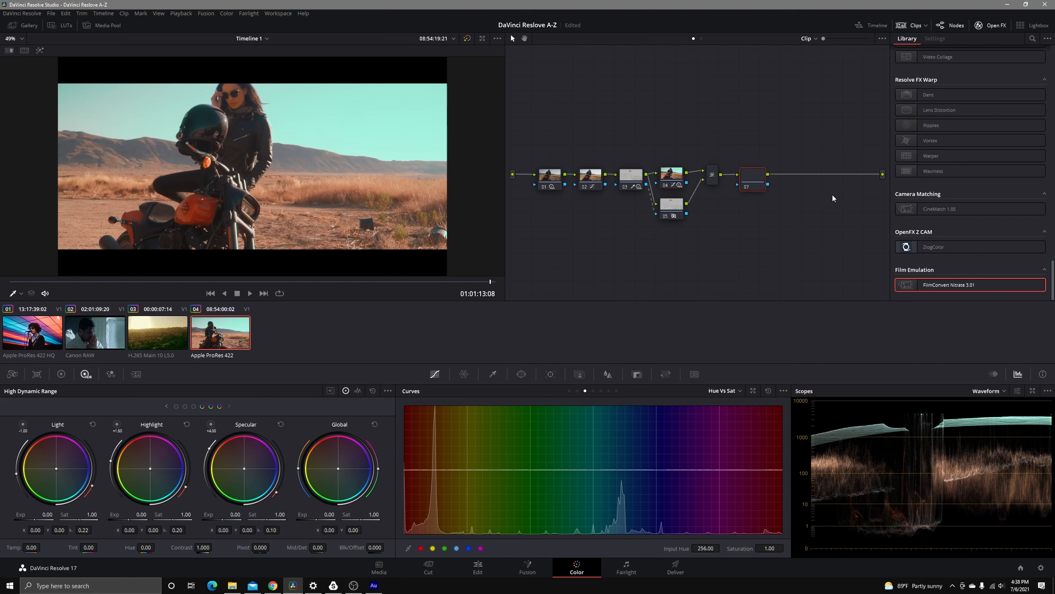
drag(945, 293, 760, 182)
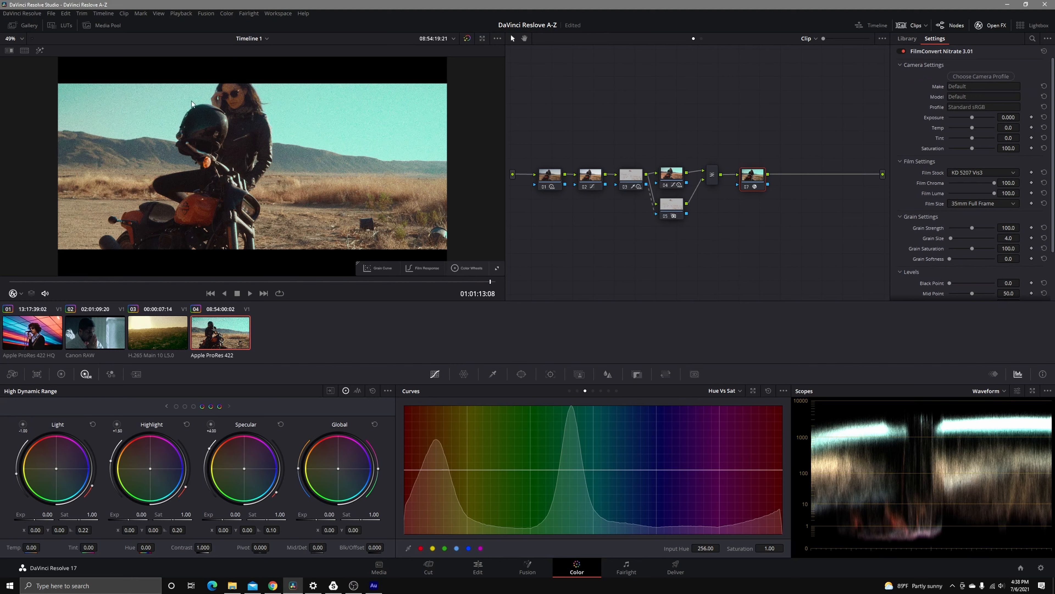
drag(973, 228, 959, 234)
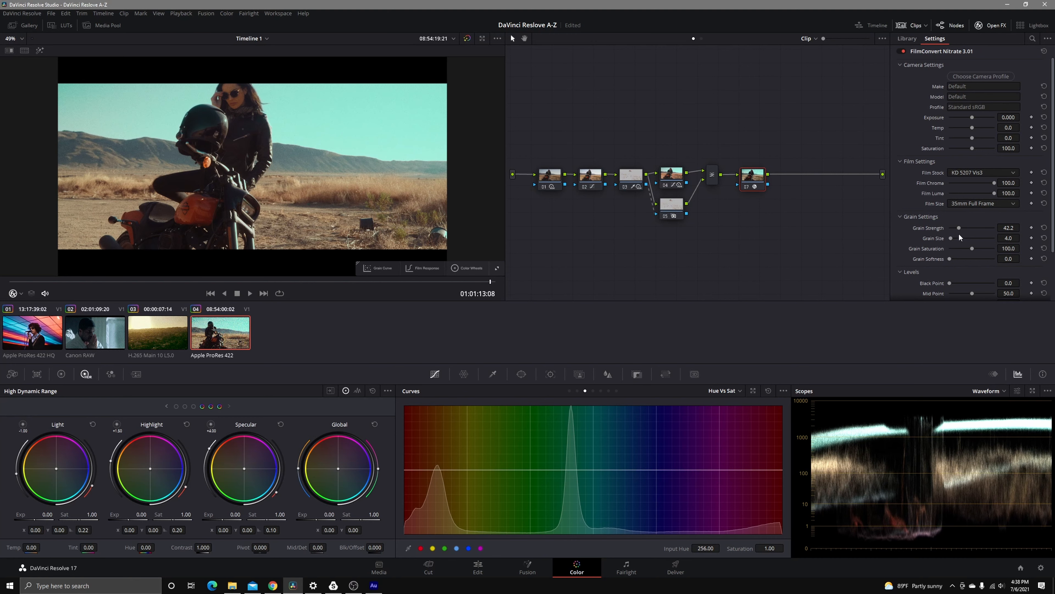
drag(970, 148, 979, 148)
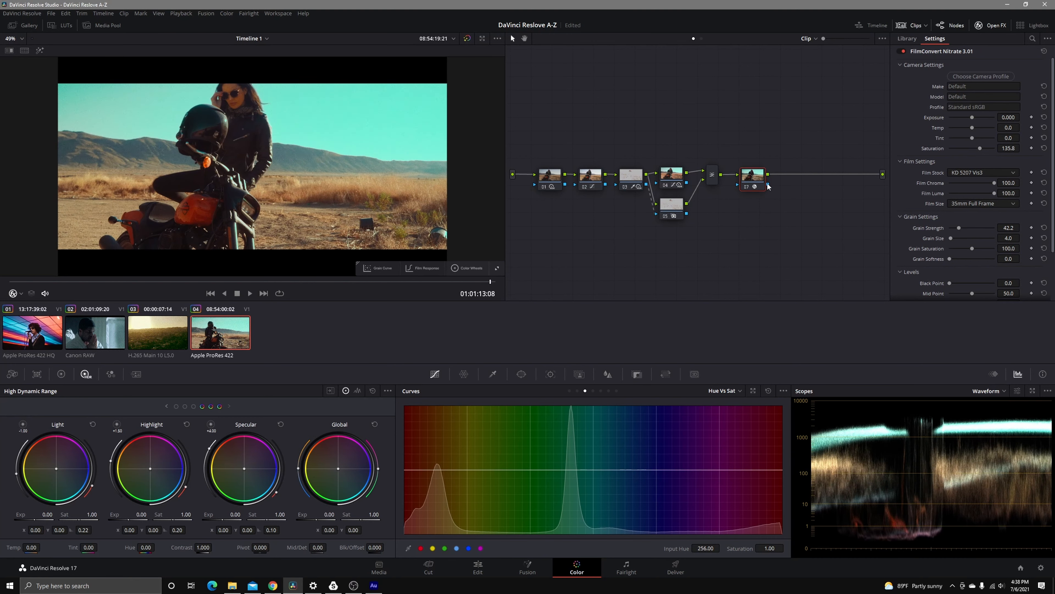
- Switch the scopes to Vectorscope and set node 04's Specular color balance to X -0.01, Y -0.06
click(671, 174)
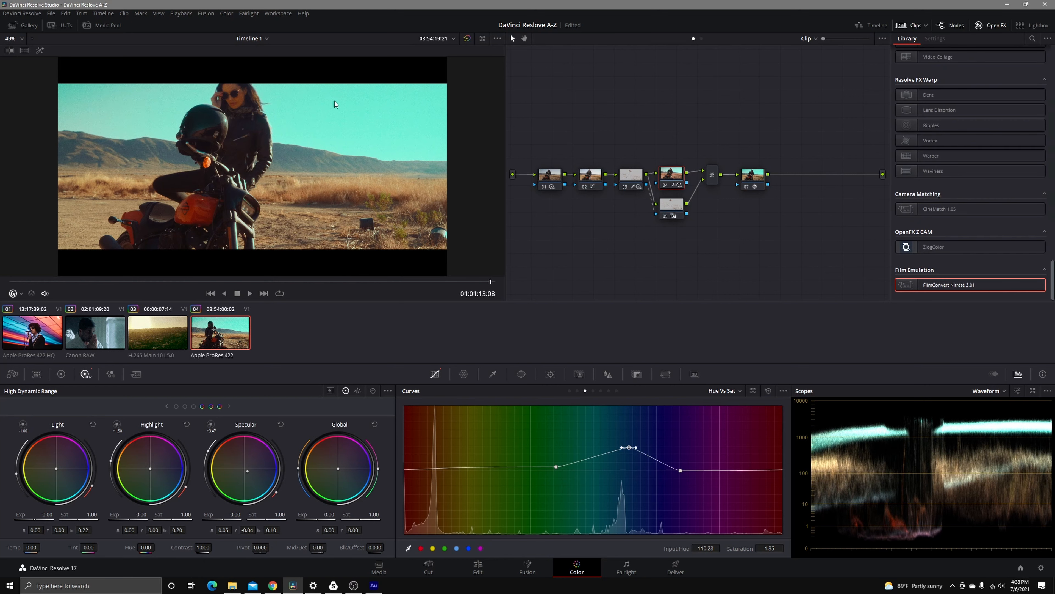
click(1001, 391)
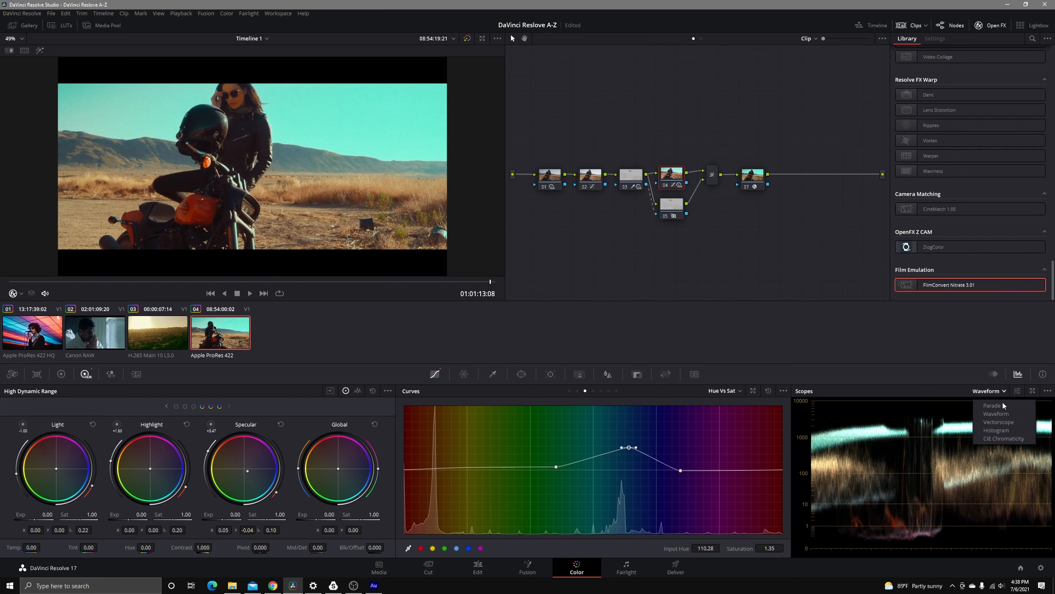
click(1003, 421)
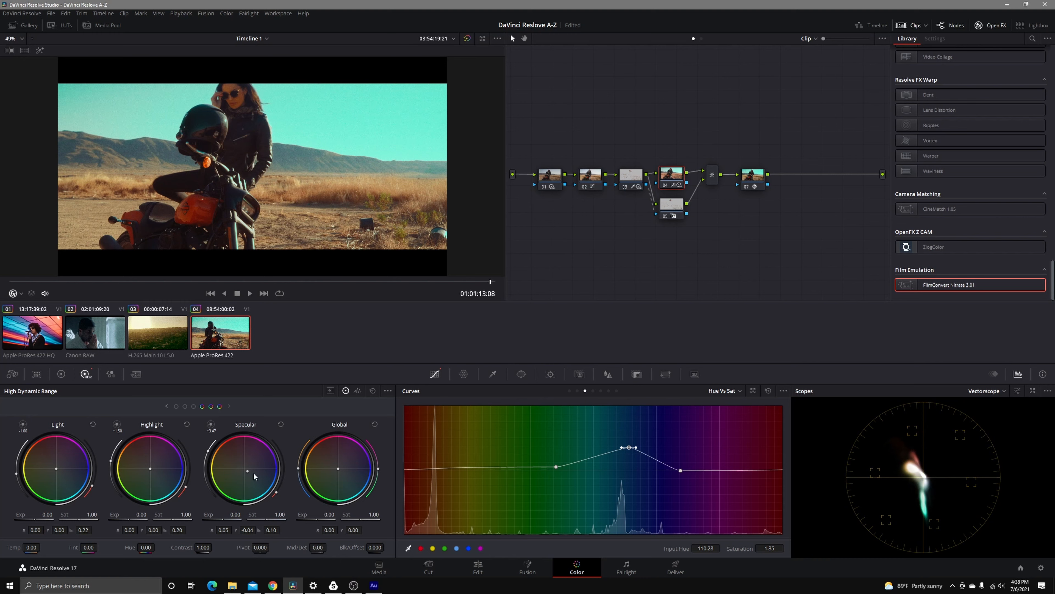
drag(249, 473, 245, 473)
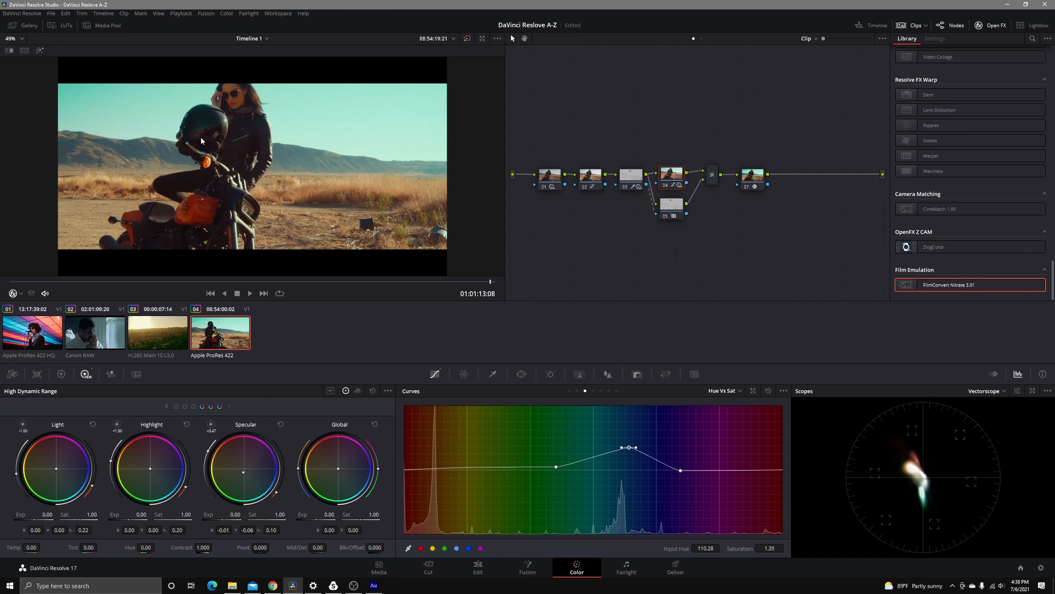
- Set the FilmConvert node's tint to 6.4 and temperature to -10.1
click(753, 174)
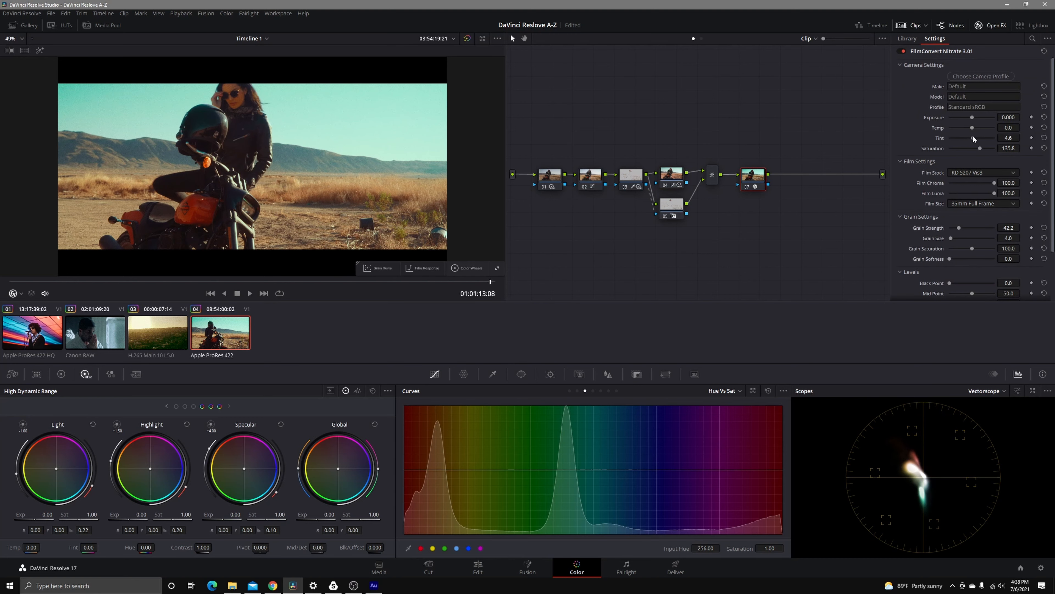
drag(974, 139, 974, 140)
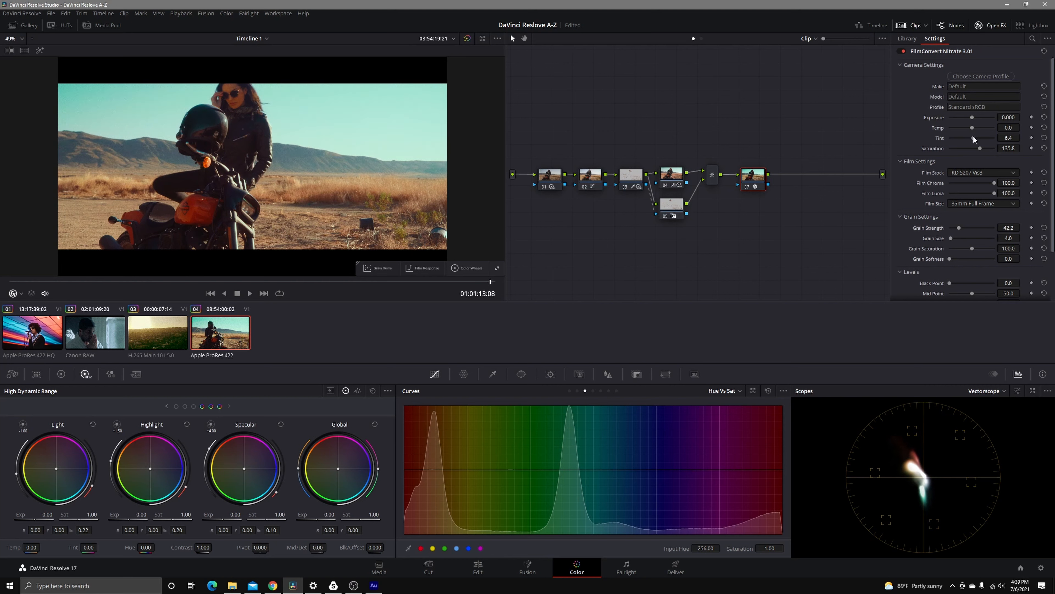
drag(972, 128, 970, 130)
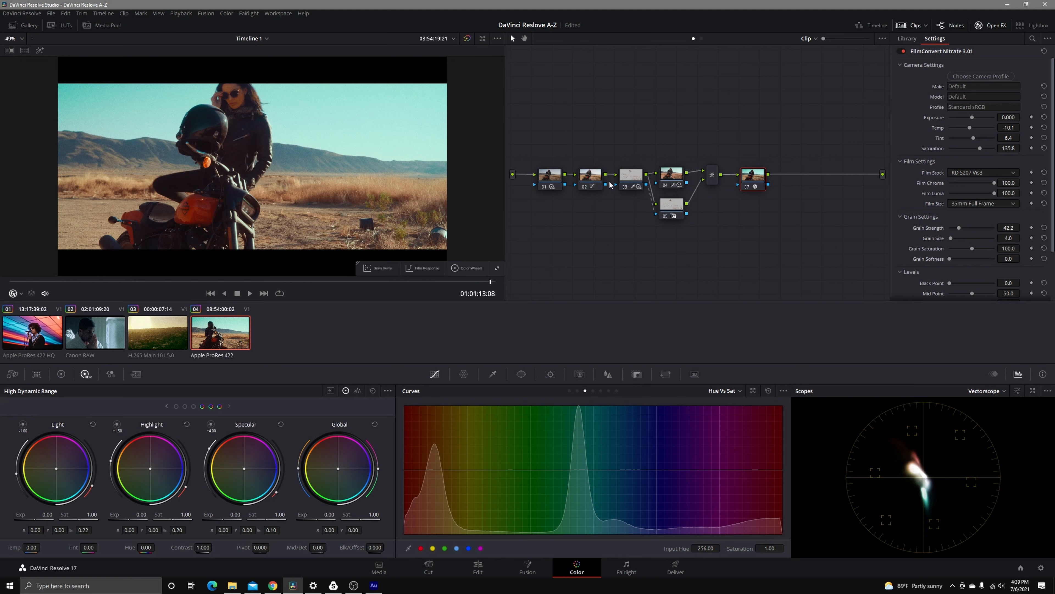
- On keyed node 03, nudge the HDR Shadow zone's color balance and raise the Mid/Detail value
click(640, 181)
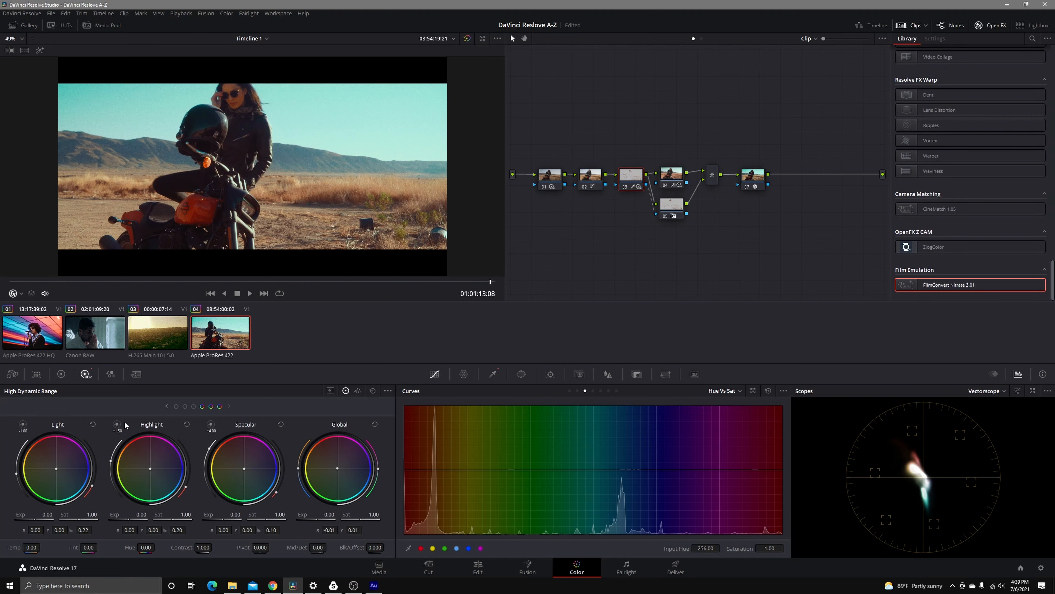
click(196, 408)
drag(55, 467, 56, 468)
drag(317, 547, 334, 547)
- Try a Mid/Detail of 18.00 on node 01 and set it back to 0
click(541, 185)
drag(317, 547, 332, 548)
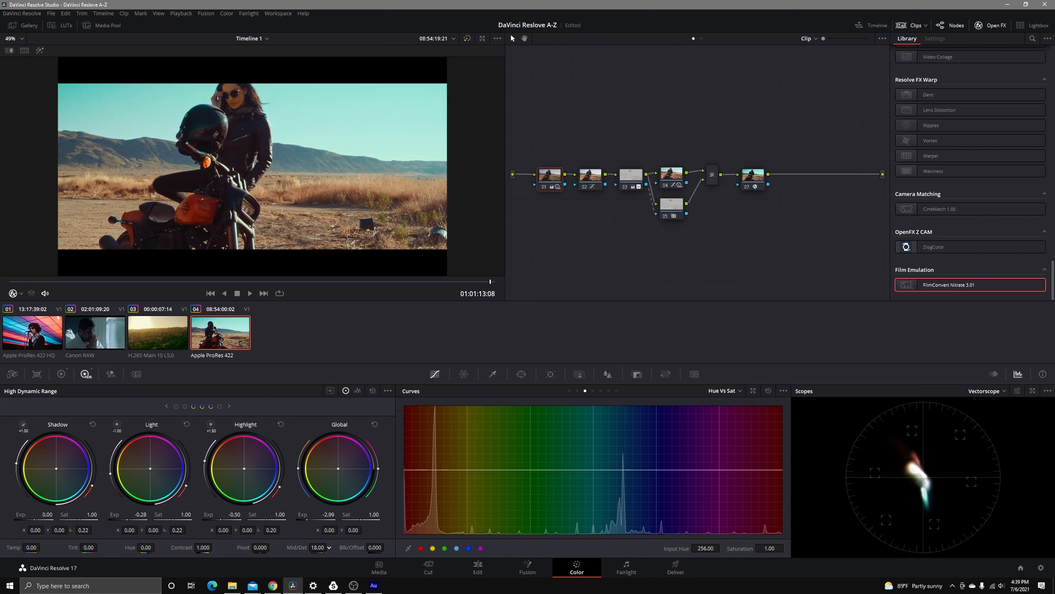
double_click(317, 547)
text(0)
key(Return)
- Compare the clip with the grade bypassed, then review the grade at 01:01:06:17 and 01:01:13:07
click(467, 37)
click(467, 38)
click(241, 283)
drag(241, 283, 330, 286)
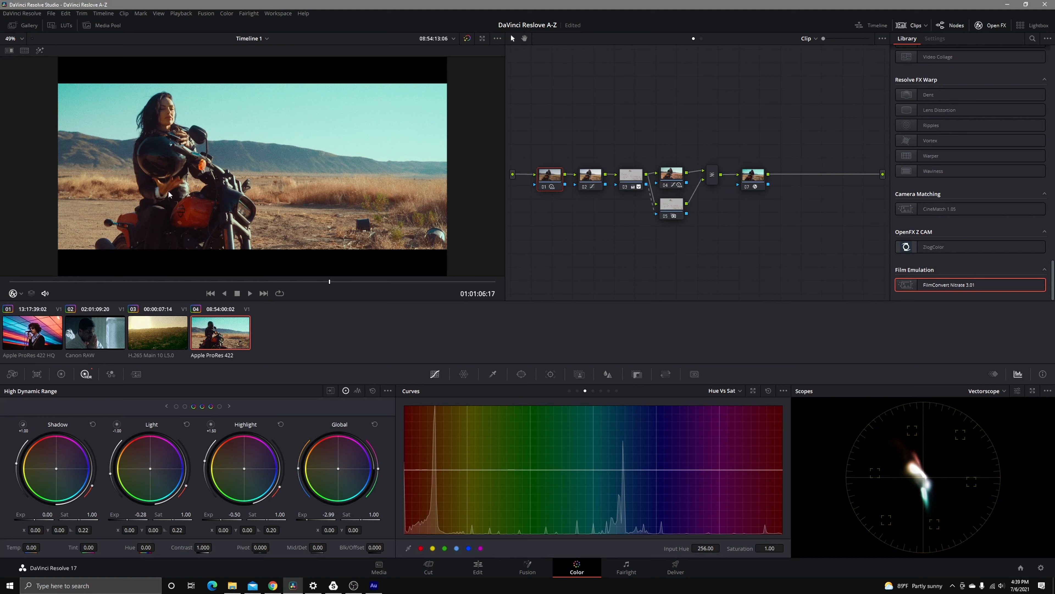
drag(328, 283, 490, 279)
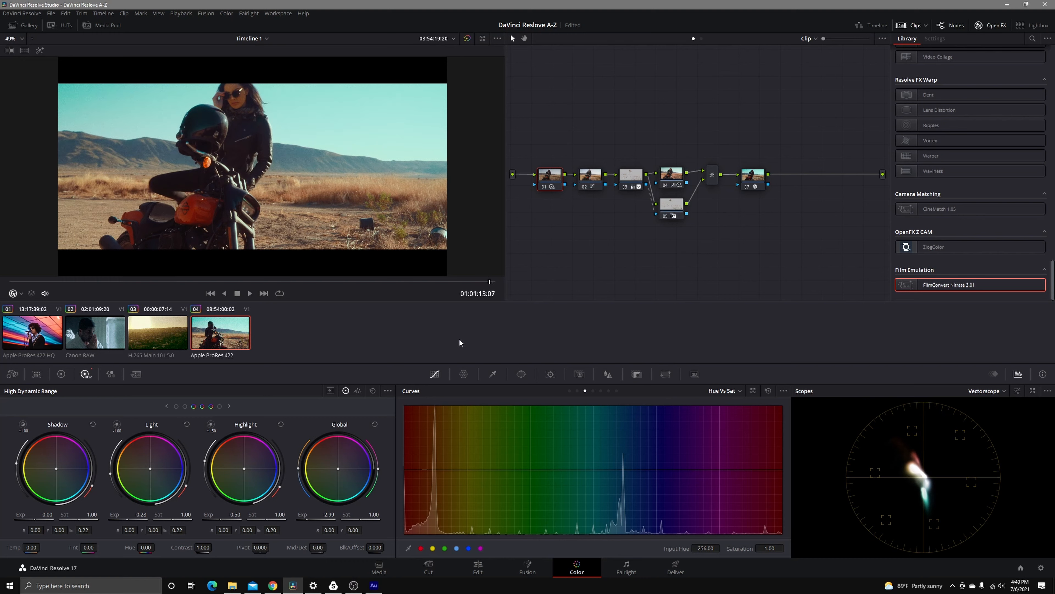
- Select all nodes of the motorcycle clip and shift them together toward the middle of the node graph
drag(798, 101, 496, 224)
click(671, 128)
drag(527, 139, 889, 276)
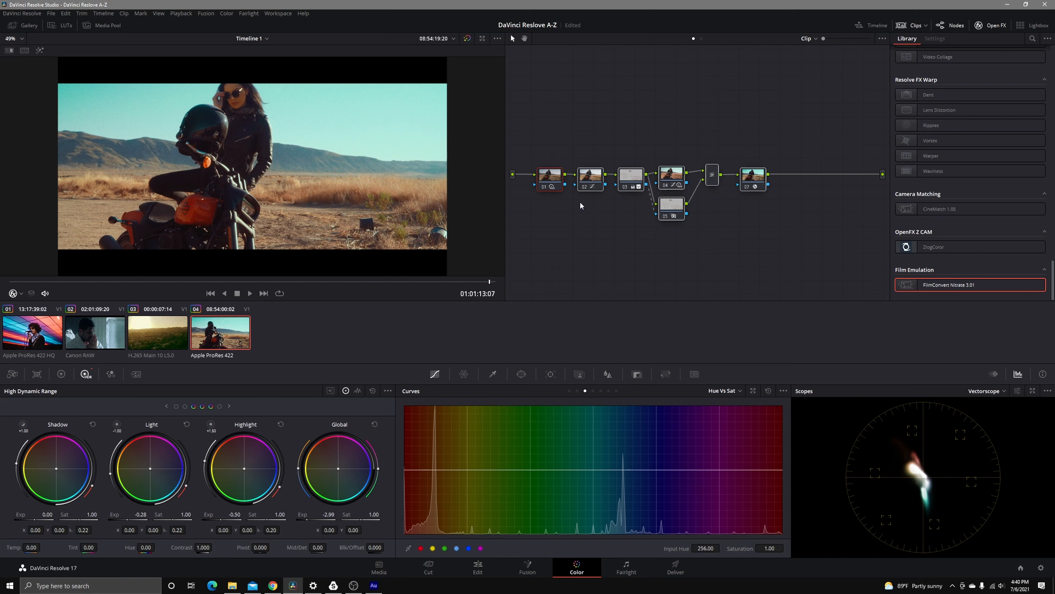
drag(556, 177, 585, 174)
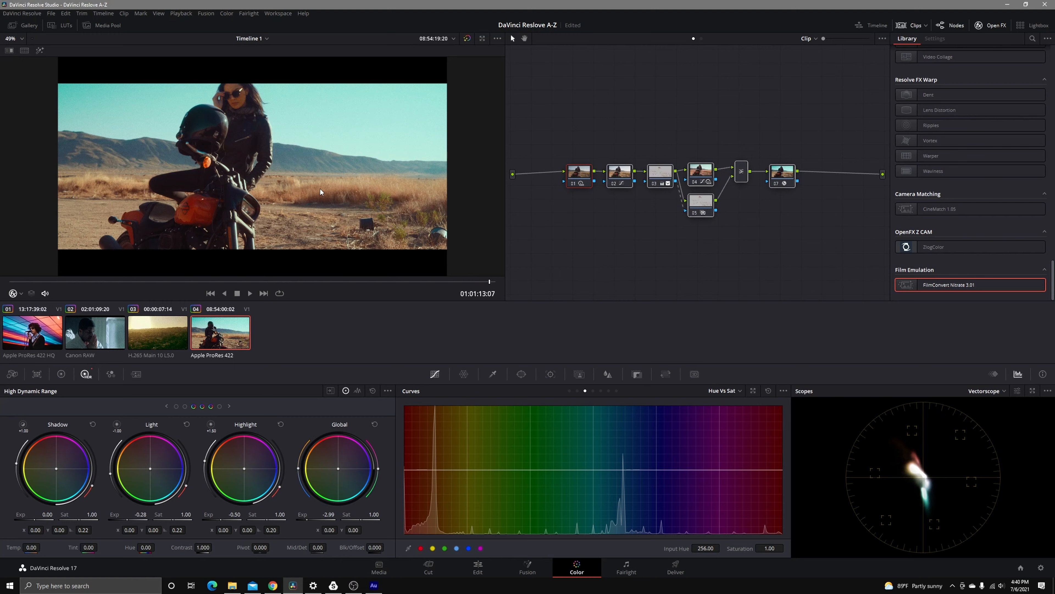
- Compare the image with the whole grade bypassed and with node 04 disabled, restoring both
click(467, 40)
click(467, 39)
click(695, 183)
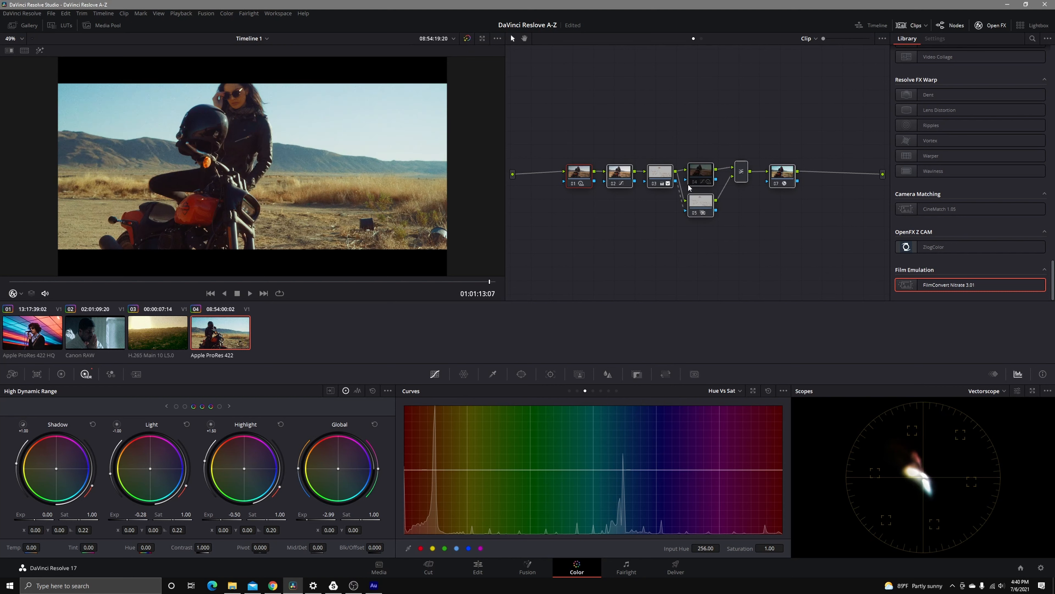
mouse_move(689, 187)
click(694, 184)
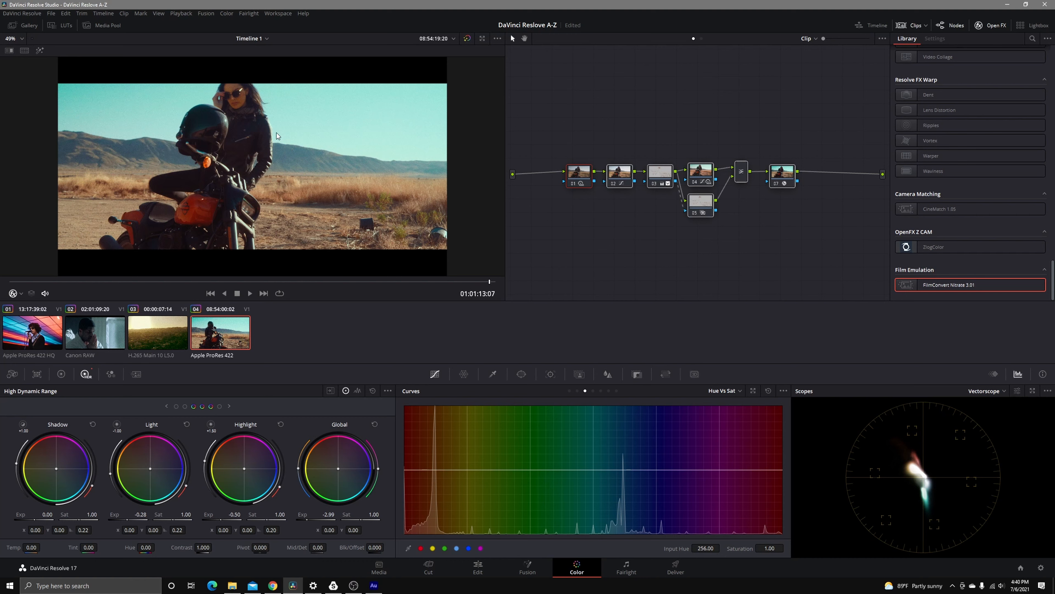
- Save the project and go to the previous clip, the H.265 landscape shot
key(ctrl+s)
key(Up)
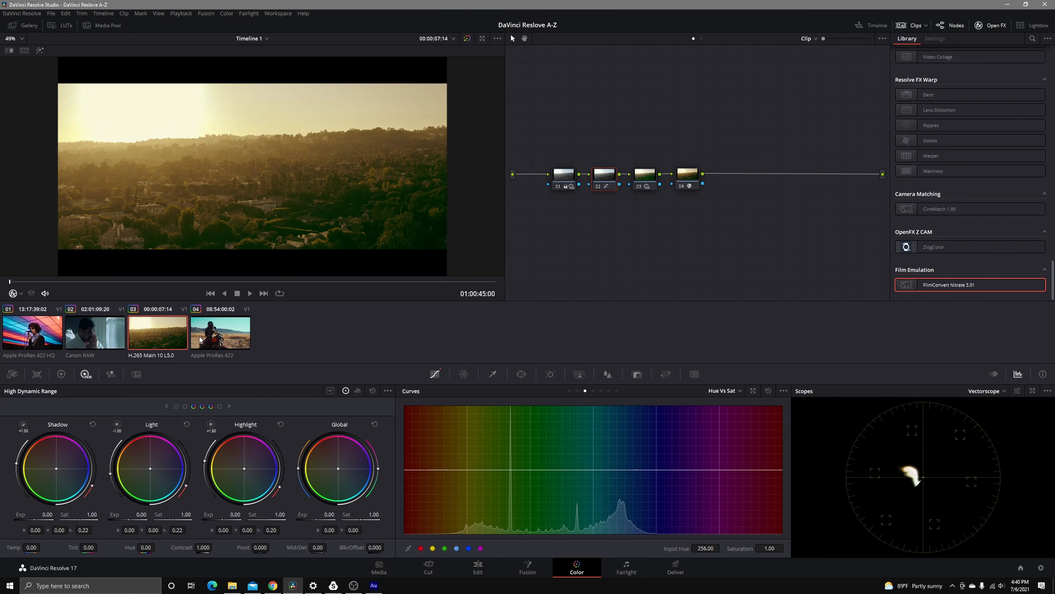
- Switch the Canon RAW clip's FilmConvert Nitrate film stock to KD 5207 Vis3
click(211, 339)
click(183, 337)
click(91, 351)
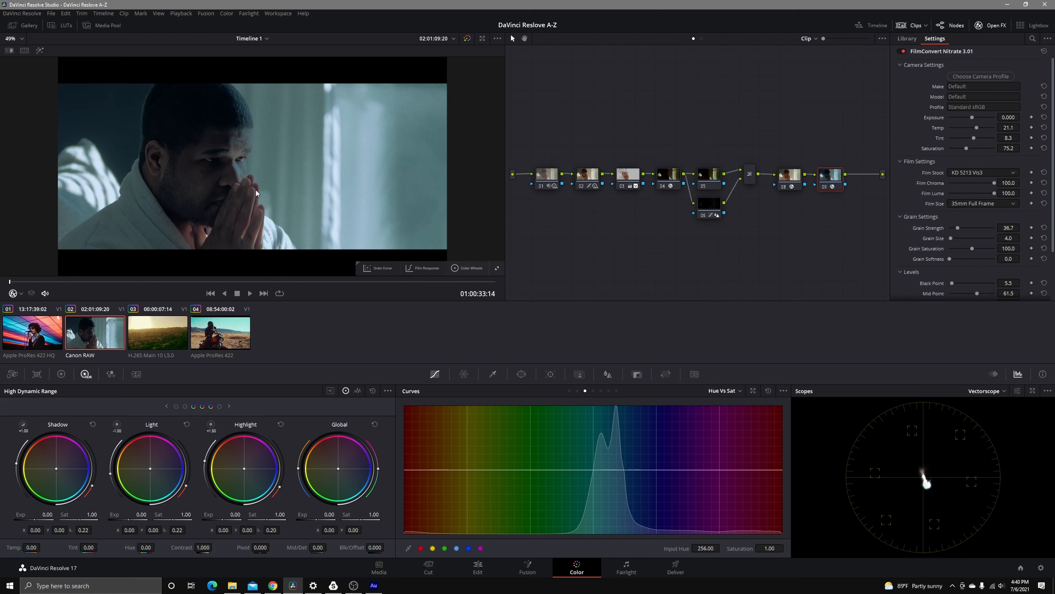
click(976, 173)
click(977, 183)
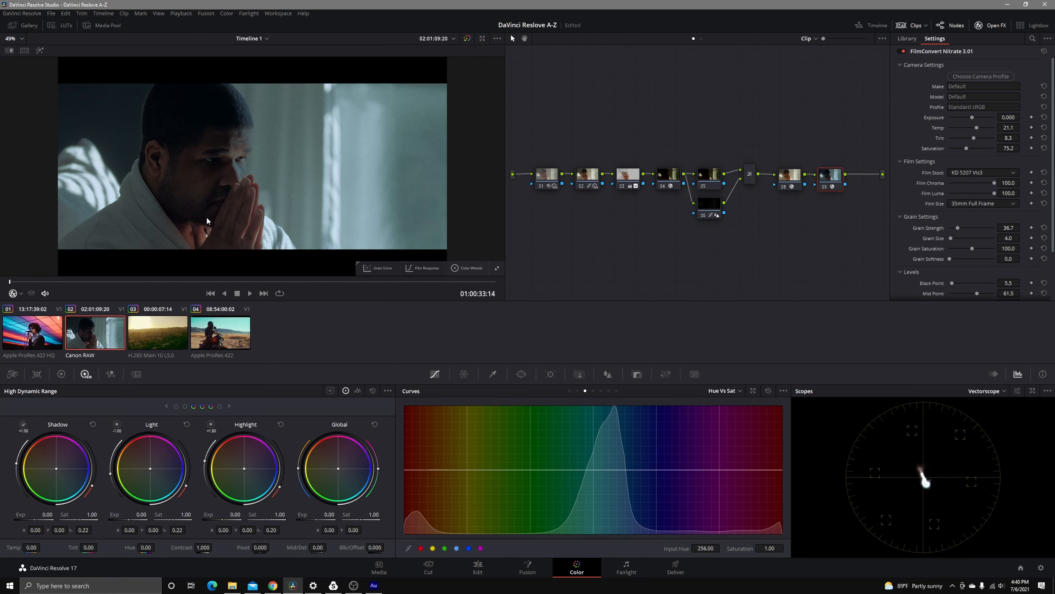
- Review the ProRes 422 HQ singer clip's grade up to 01:00:16:22 and return to its first frame
click(38, 344)
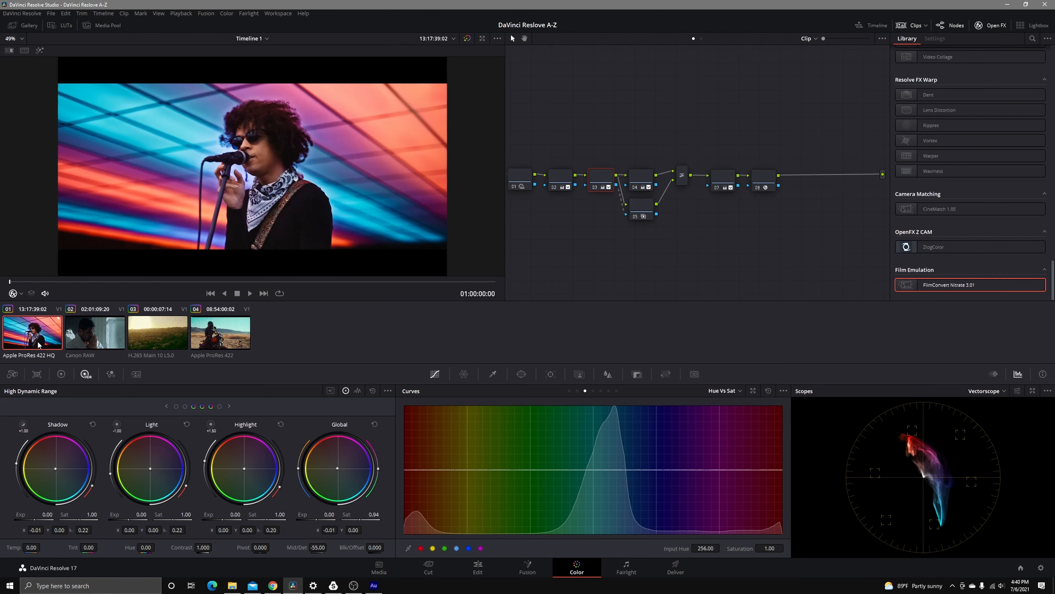
drag(204, 283, 251, 287)
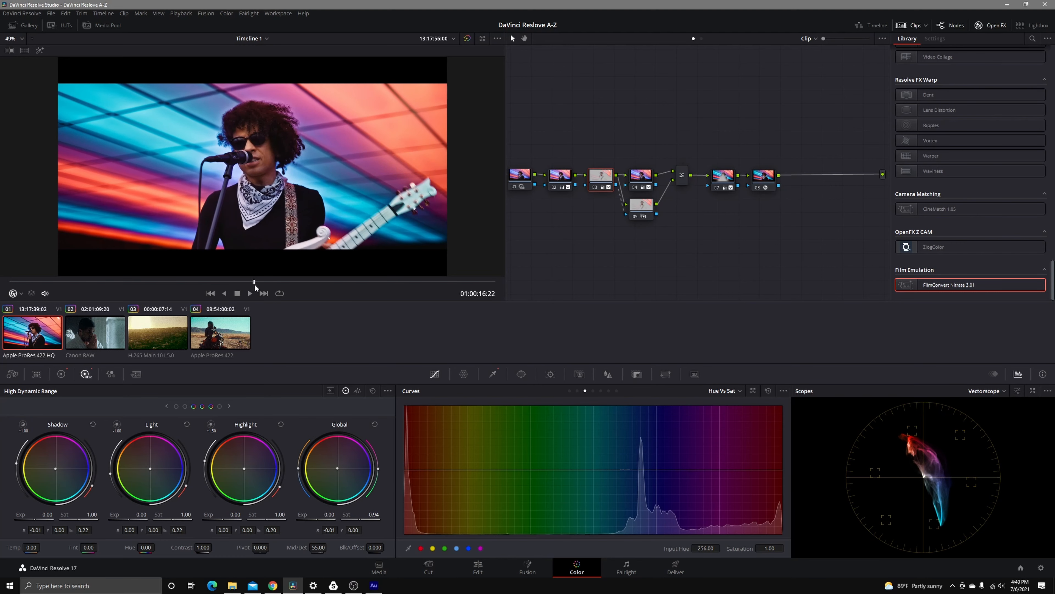
click(109, 338)
click(47, 335)
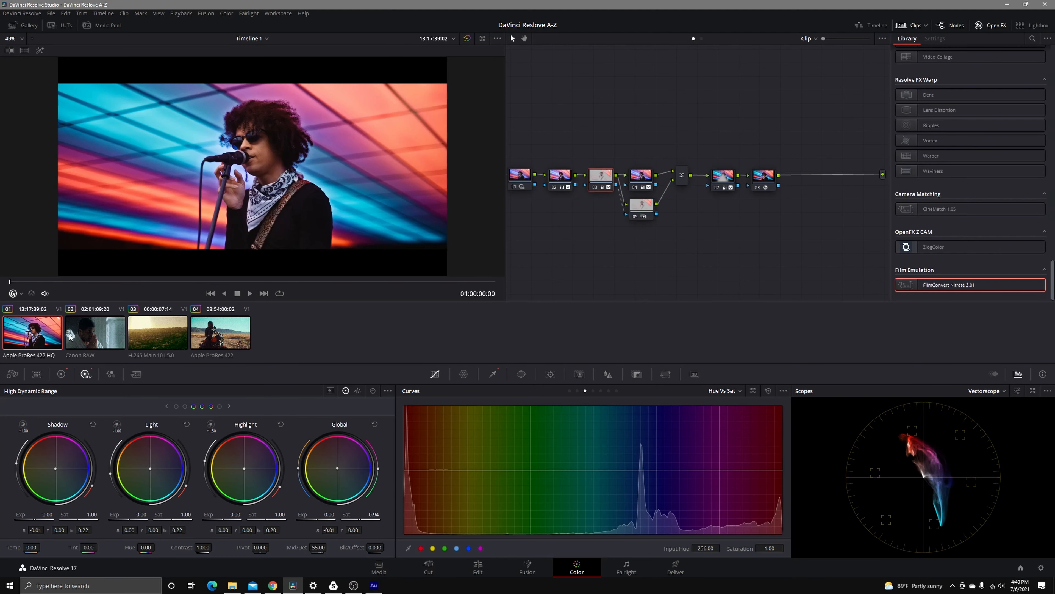
- Compare the singer and Canon RAW clips with grades bypassed and restored, and bypass the grades again on the H.265 landscape clip
key(shift+d)
click(104, 334)
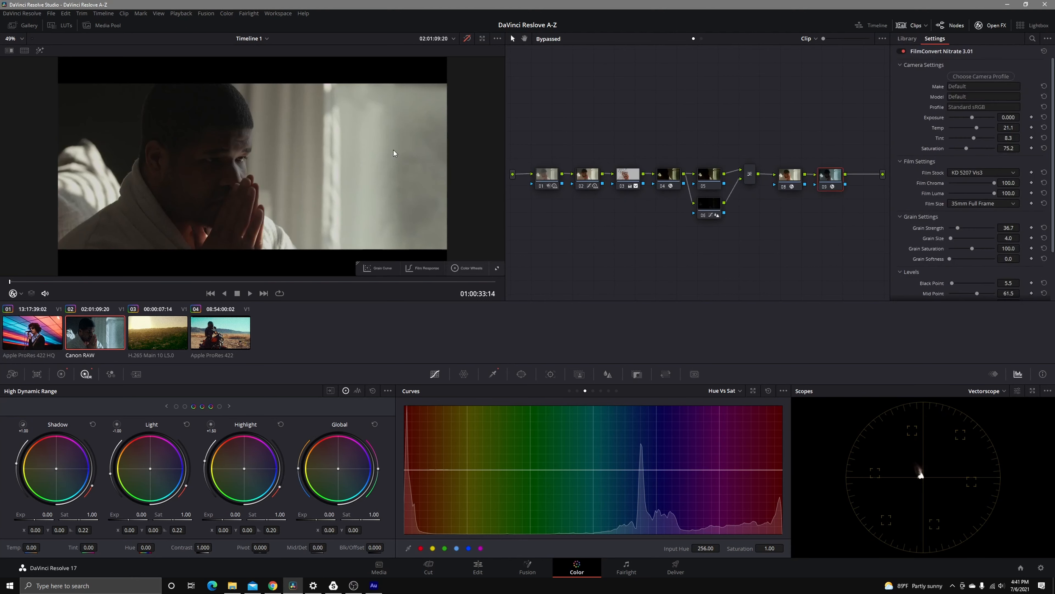
key(shift+d)
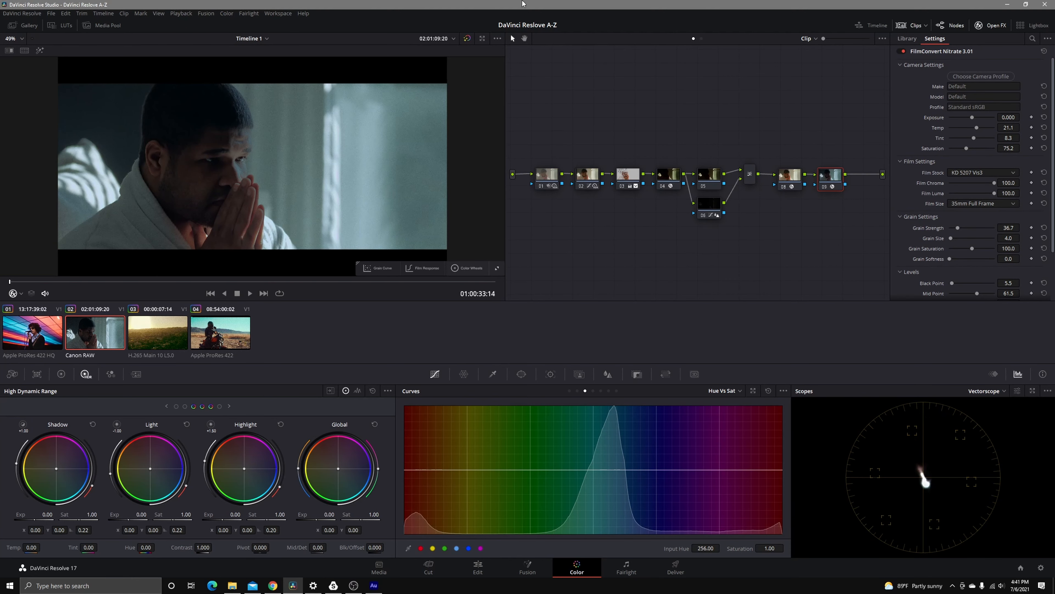
click(174, 328)
key(shift+d)
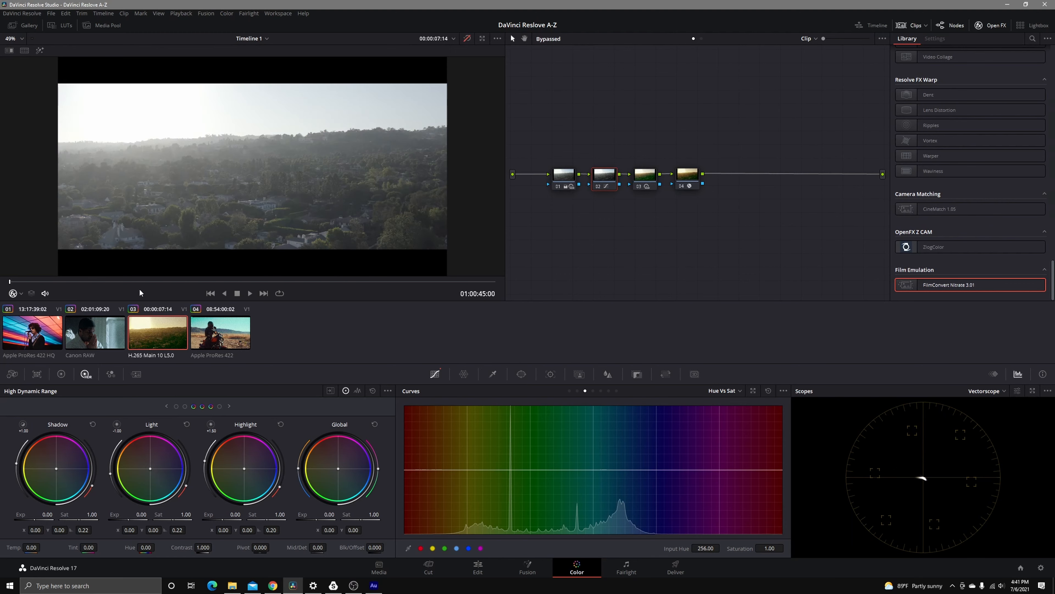
- View all four clips in order with their grades bypassed, and restore the grades on the motorcycle clip
click(42, 345)
click(95, 332)
click(158, 333)
click(225, 336)
key(shift+d)
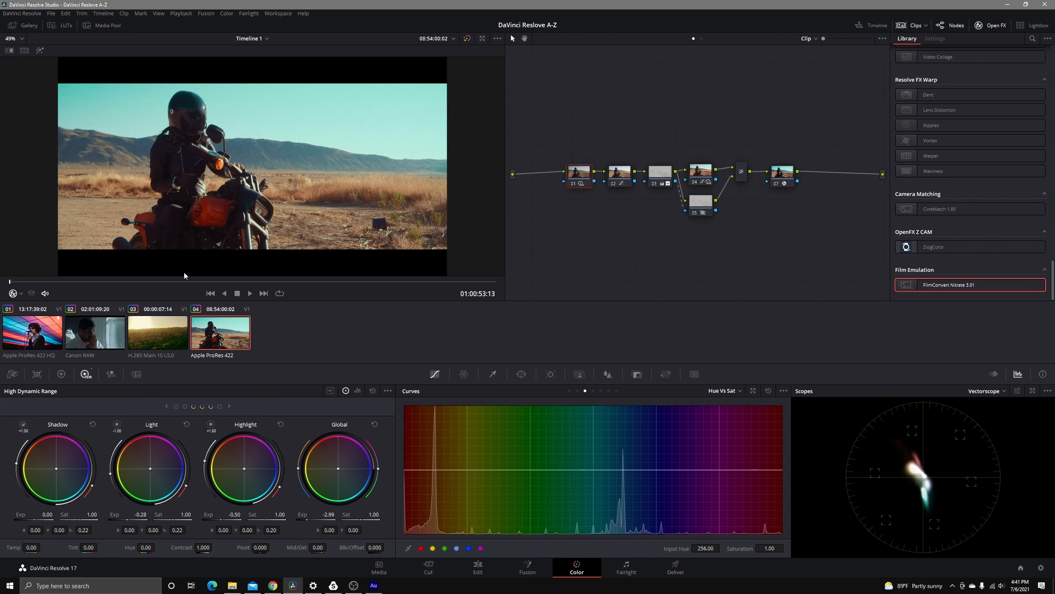
- Return to the ProRes 422 HQ singer clip, select all its nodes and shift them together toward the middle of the node graph
click(139, 328)
click(117, 339)
key(Up)
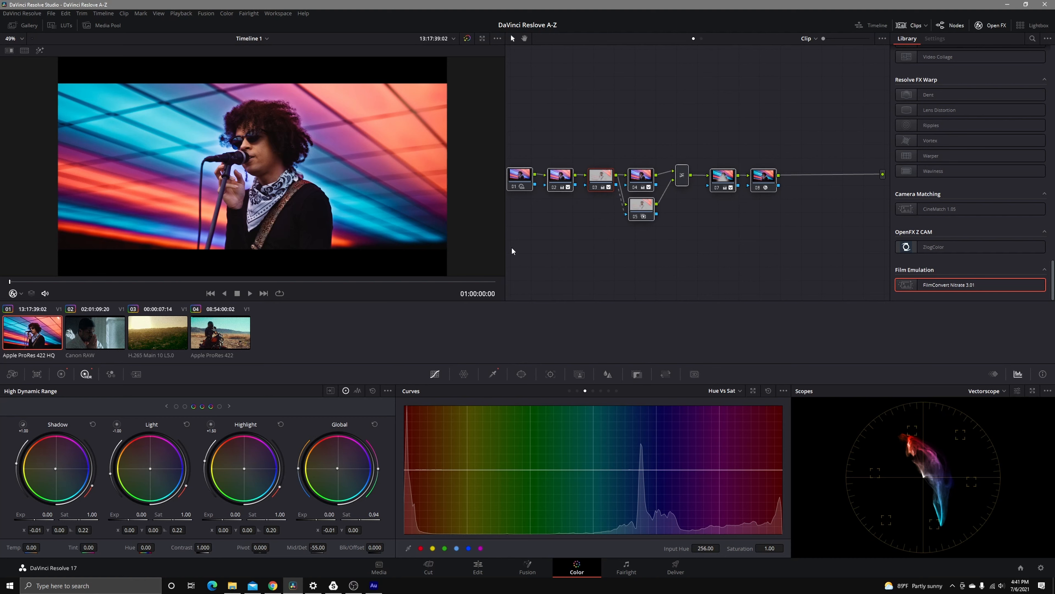
click(559, 180)
drag(558, 177, 554, 183)
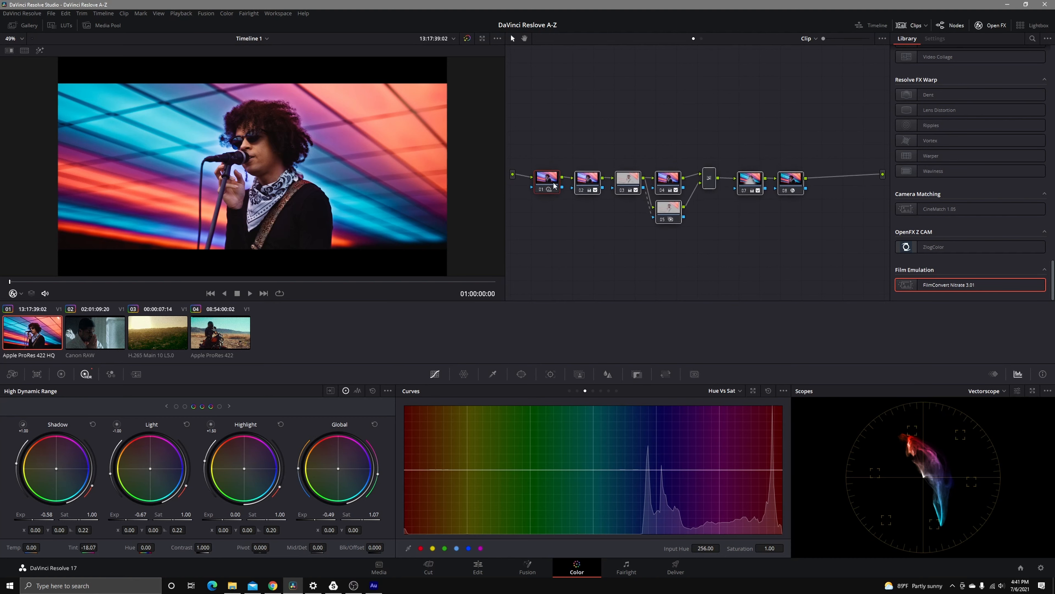
click(556, 155)
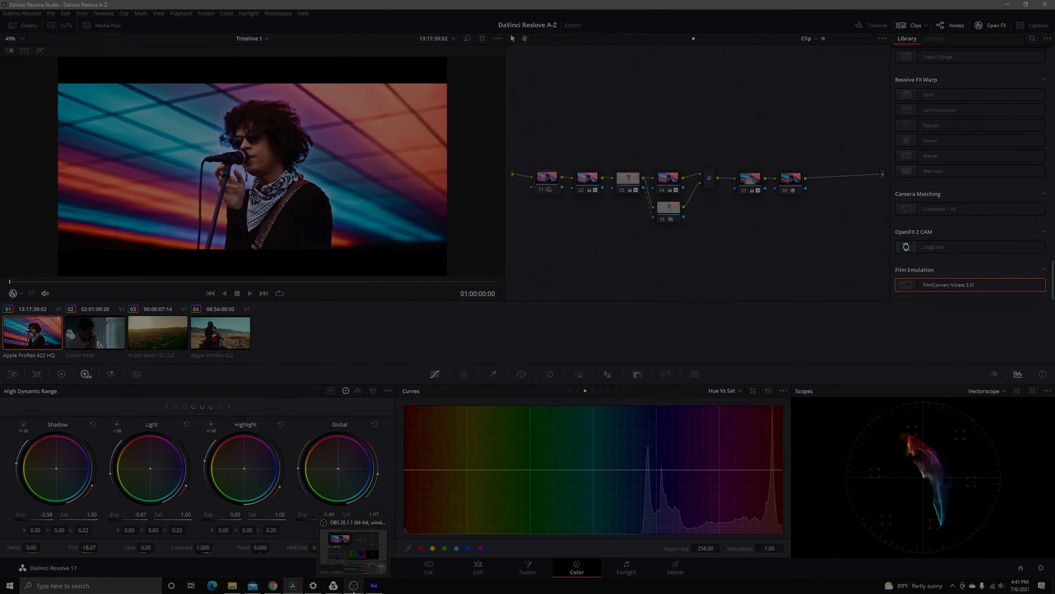